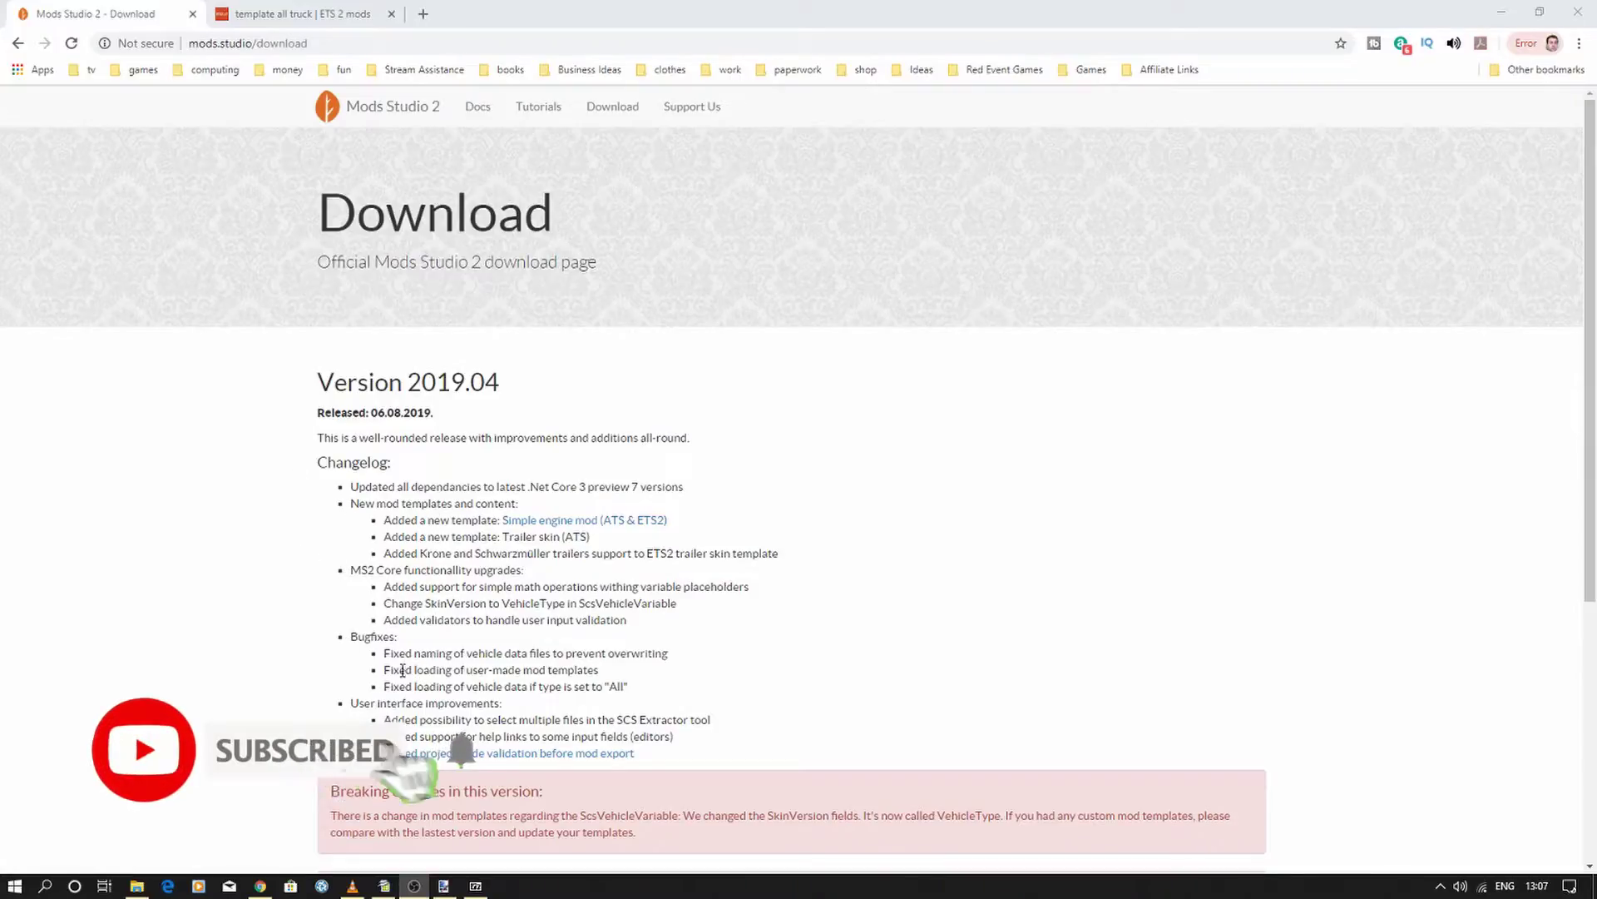
- Scroll through the Mods Studio 2 version 2019.04 download page and its download links
{"action": "scroll", "coordinate": [269, 503], "scroll_direction": "down", "scroll_amount": 1}
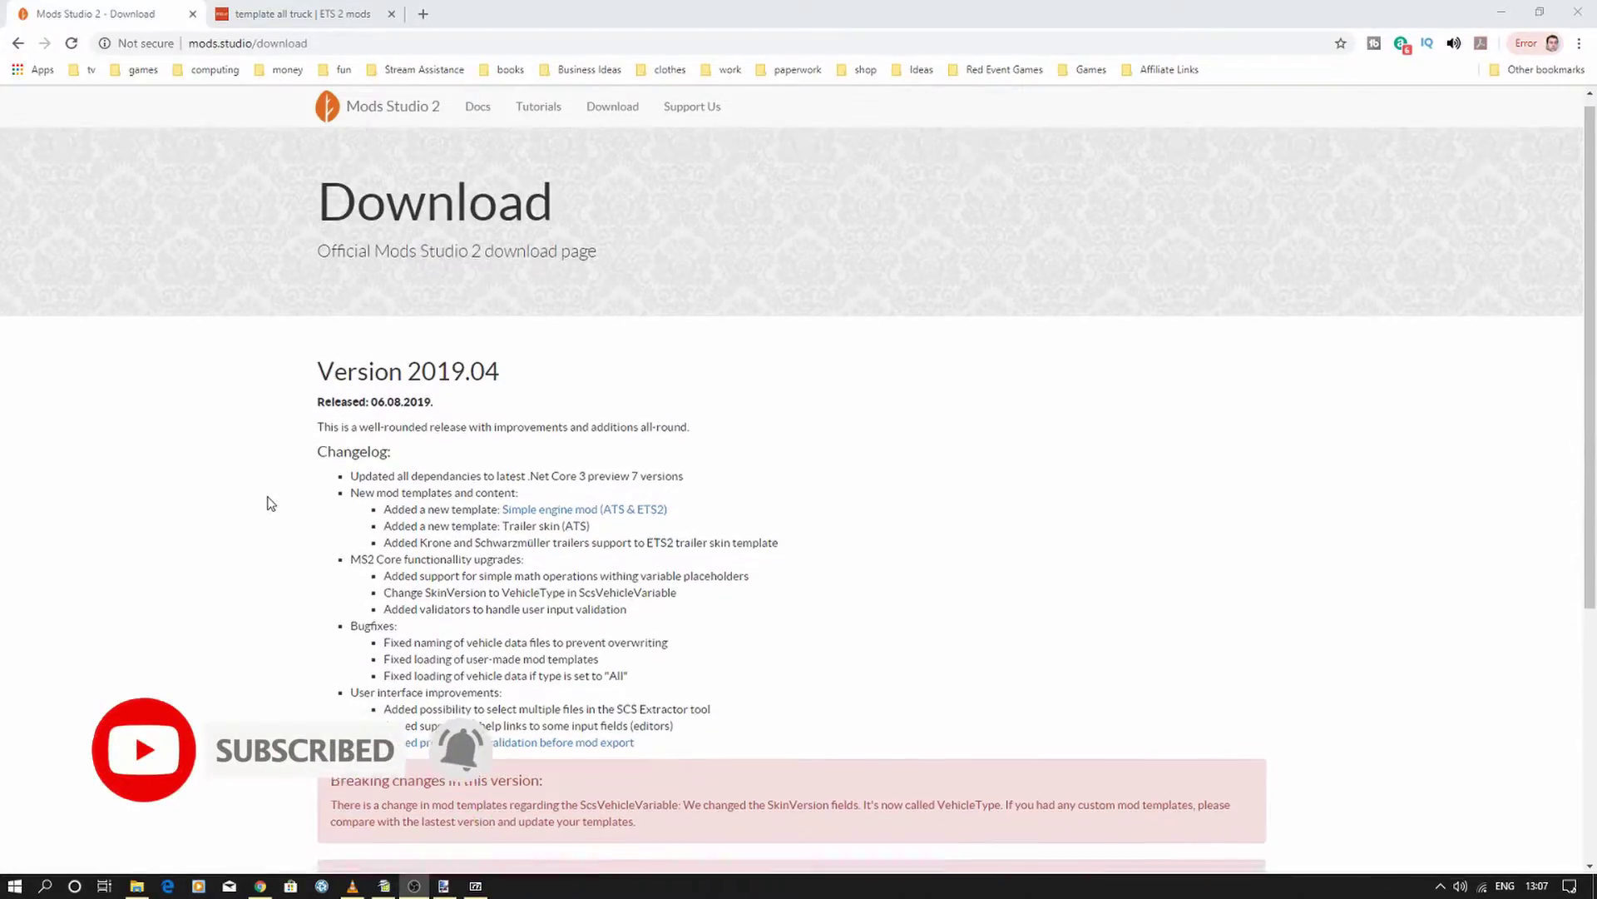
{"action": "scroll", "coordinate": [454, 599], "scroll_direction": "down", "scroll_amount": 4}
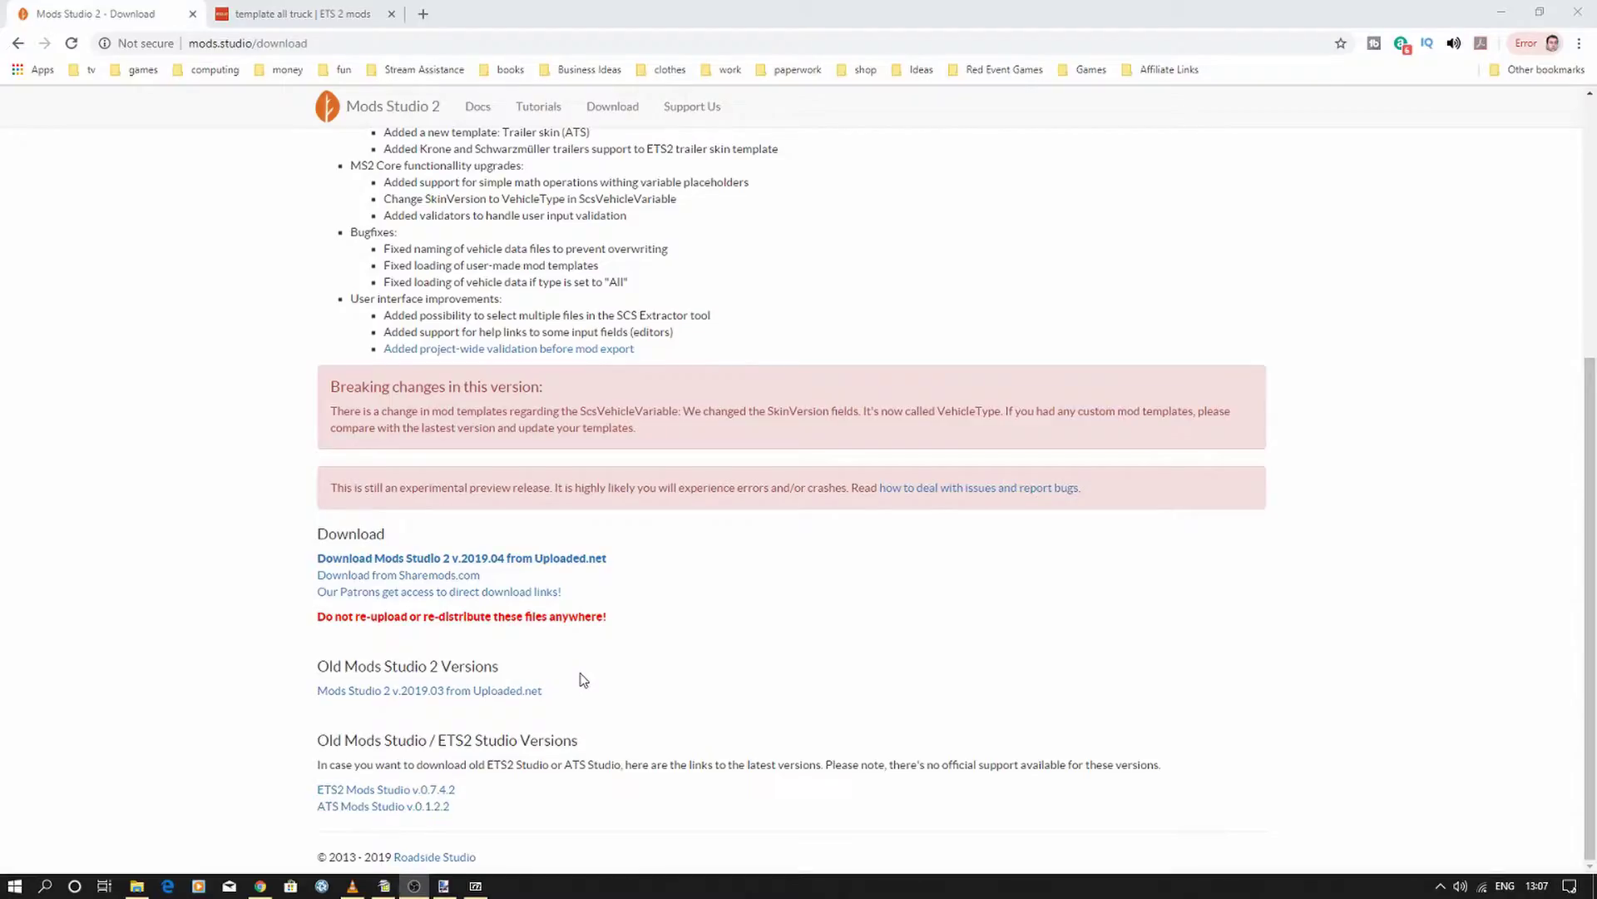
{"action": "scroll", "coordinate": [580, 680], "scroll_direction": "up", "scroll_amount": 5}
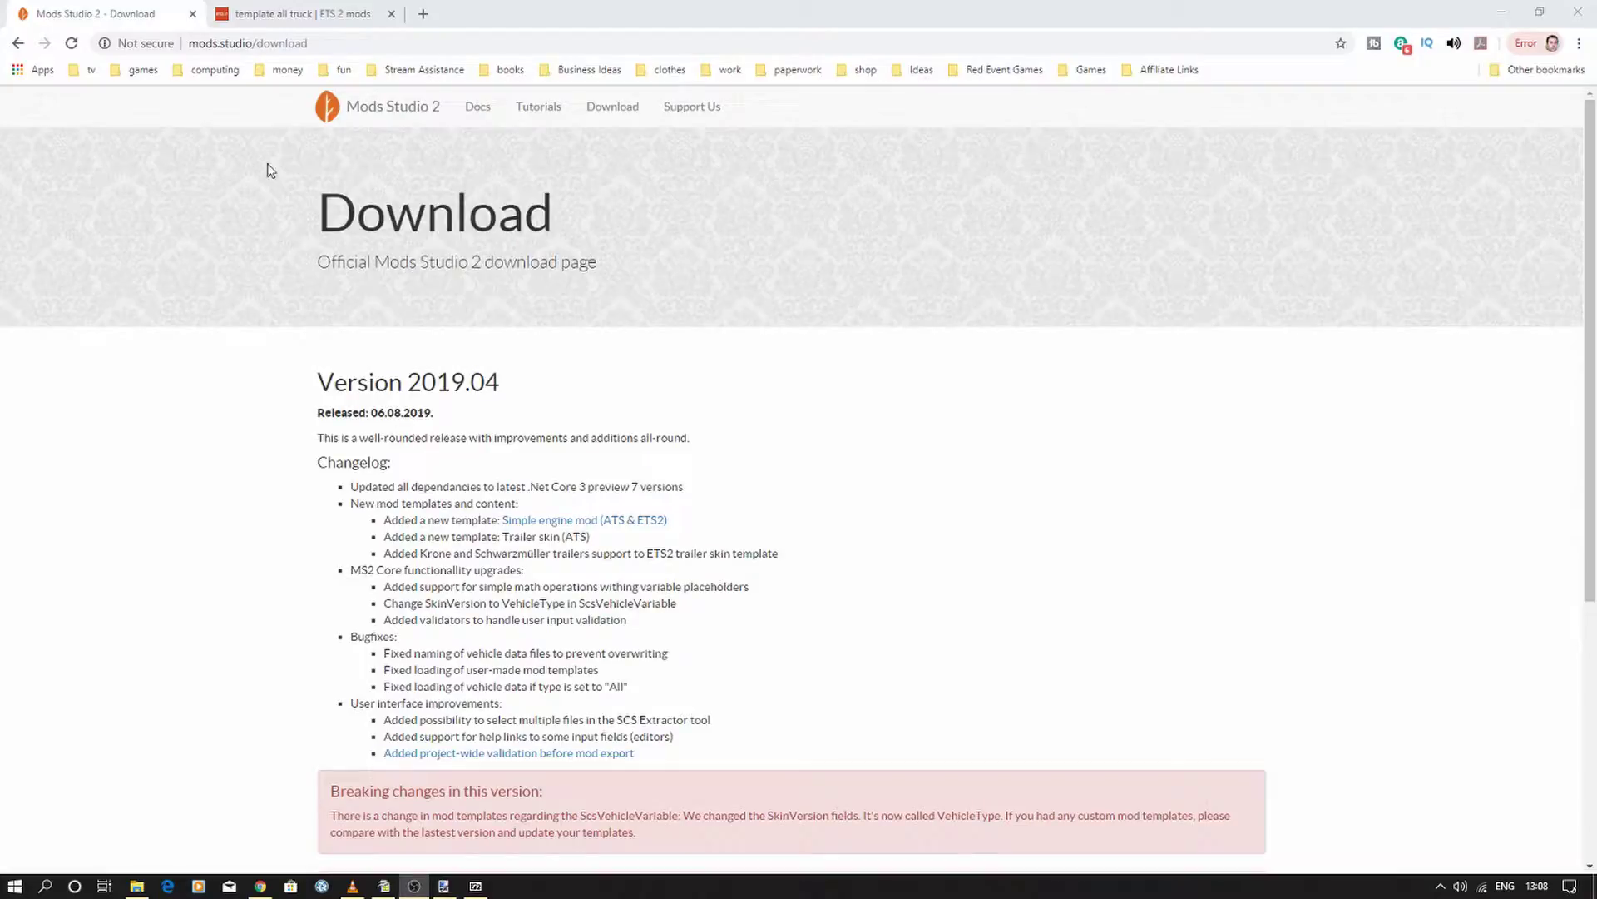
{"action": "left_click", "coordinate": [268, 15]}
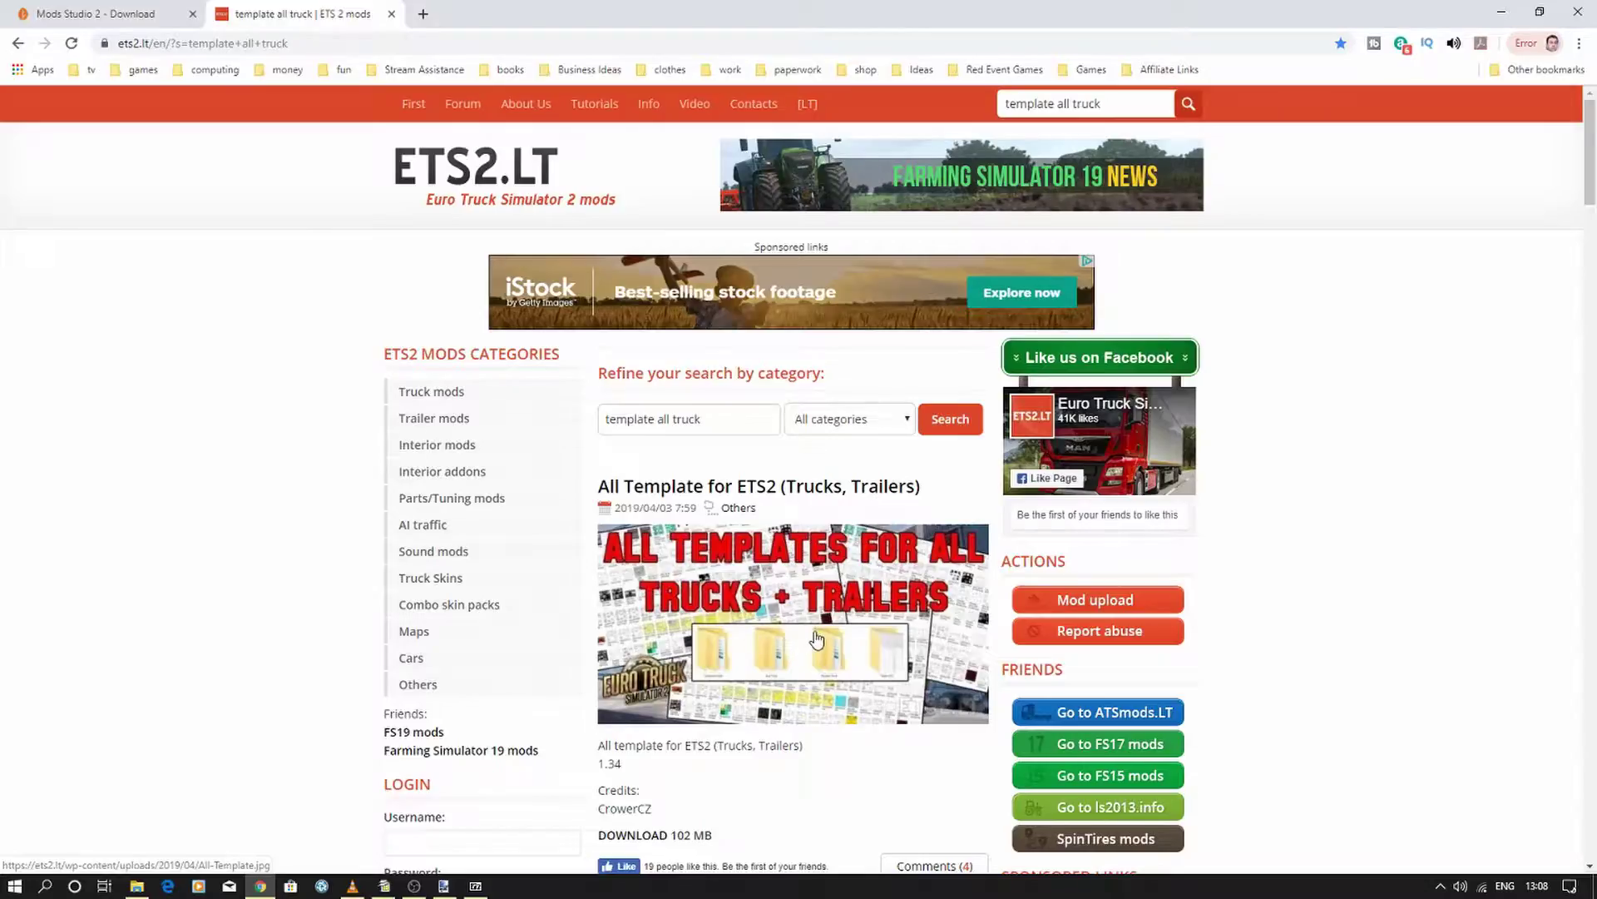
{"action": "scroll", "coordinate": [764, 596], "scroll_direction": "down", "scroll_amount": 5}
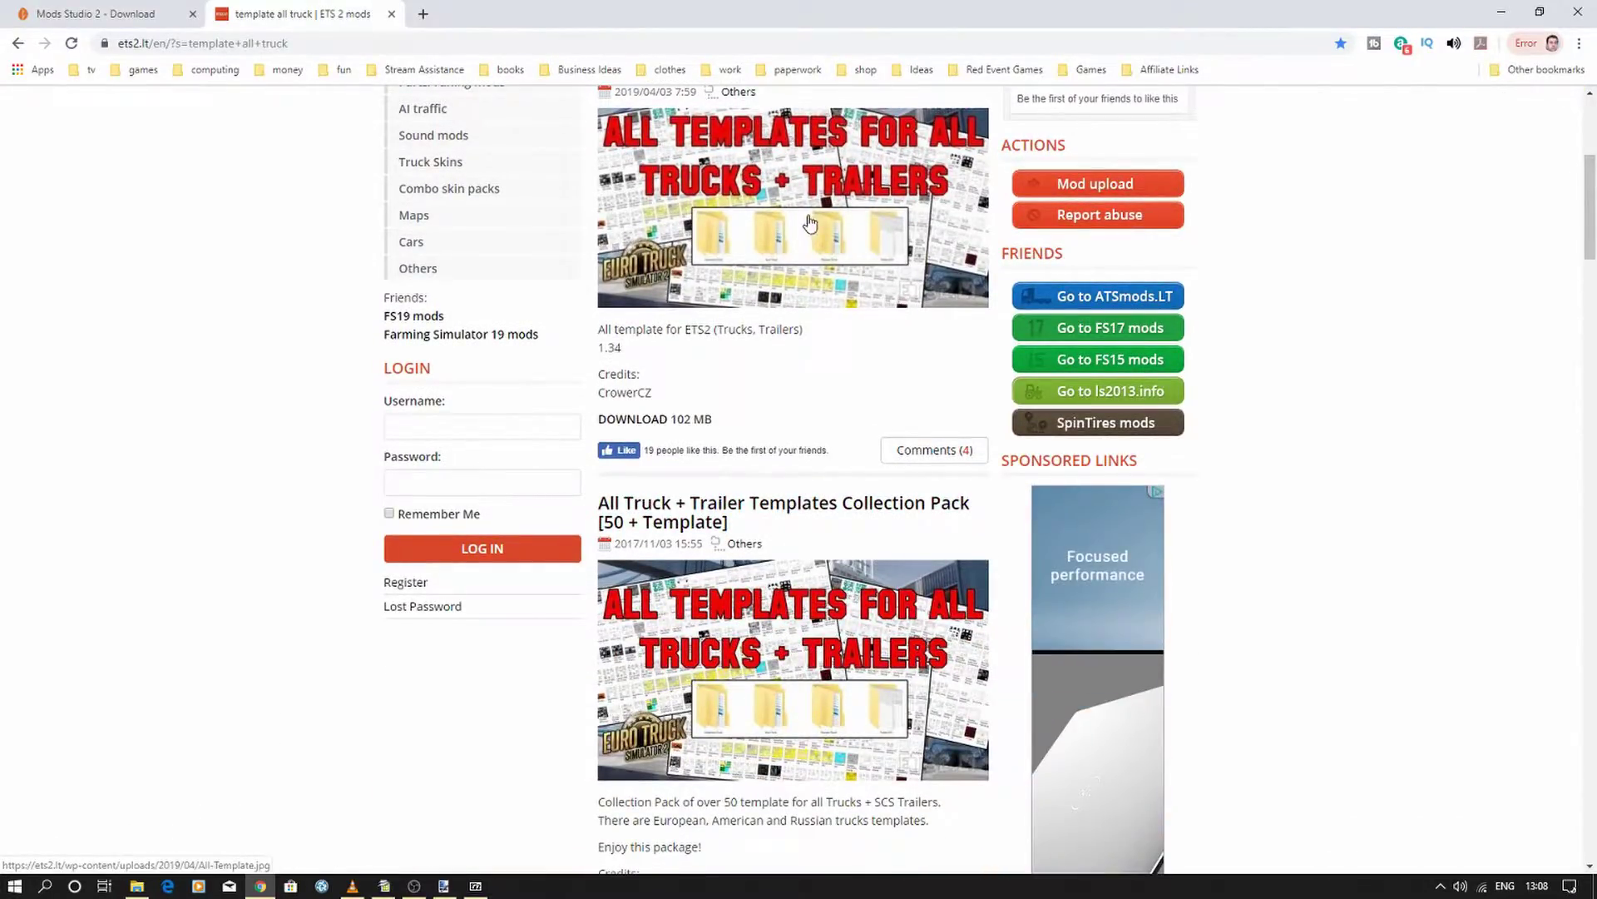
{"action": "scroll", "coordinate": [690, 464], "scroll_direction": "down", "scroll_amount": 4}
{"action": "scroll", "coordinate": [689, 464], "scroll_direction": "up", "scroll_amount": 5}
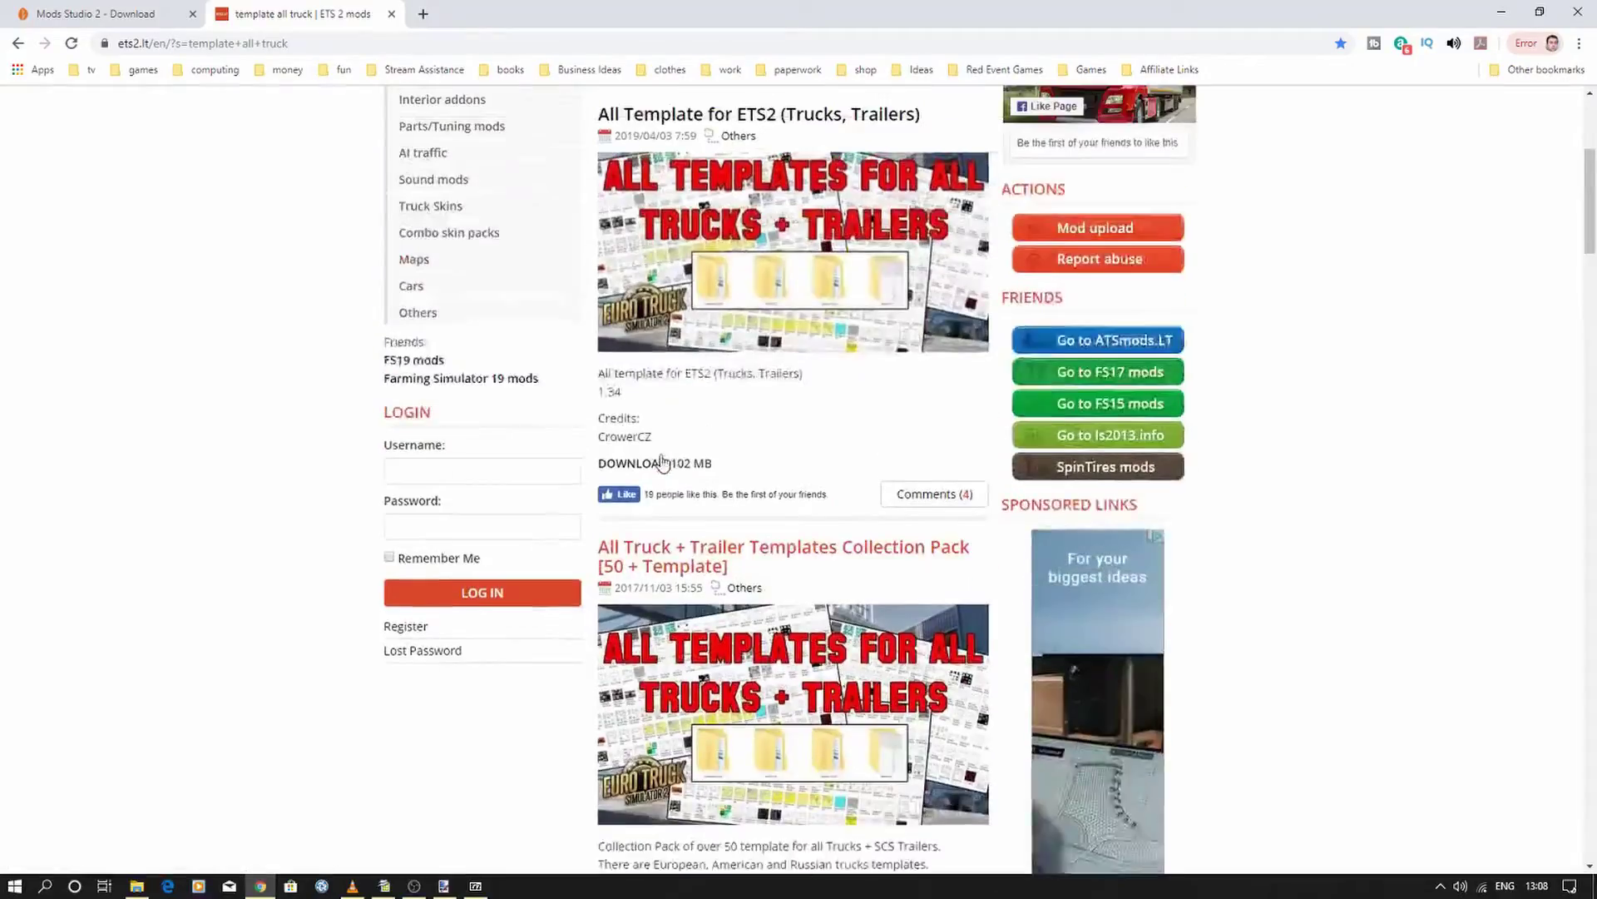
{"action": "scroll", "coordinate": [677, 613], "scroll_direction": "down", "scroll_amount": 10}
{"action": "scroll", "coordinate": [534, 650], "scroll_direction": "down", "scroll_amount": 5}
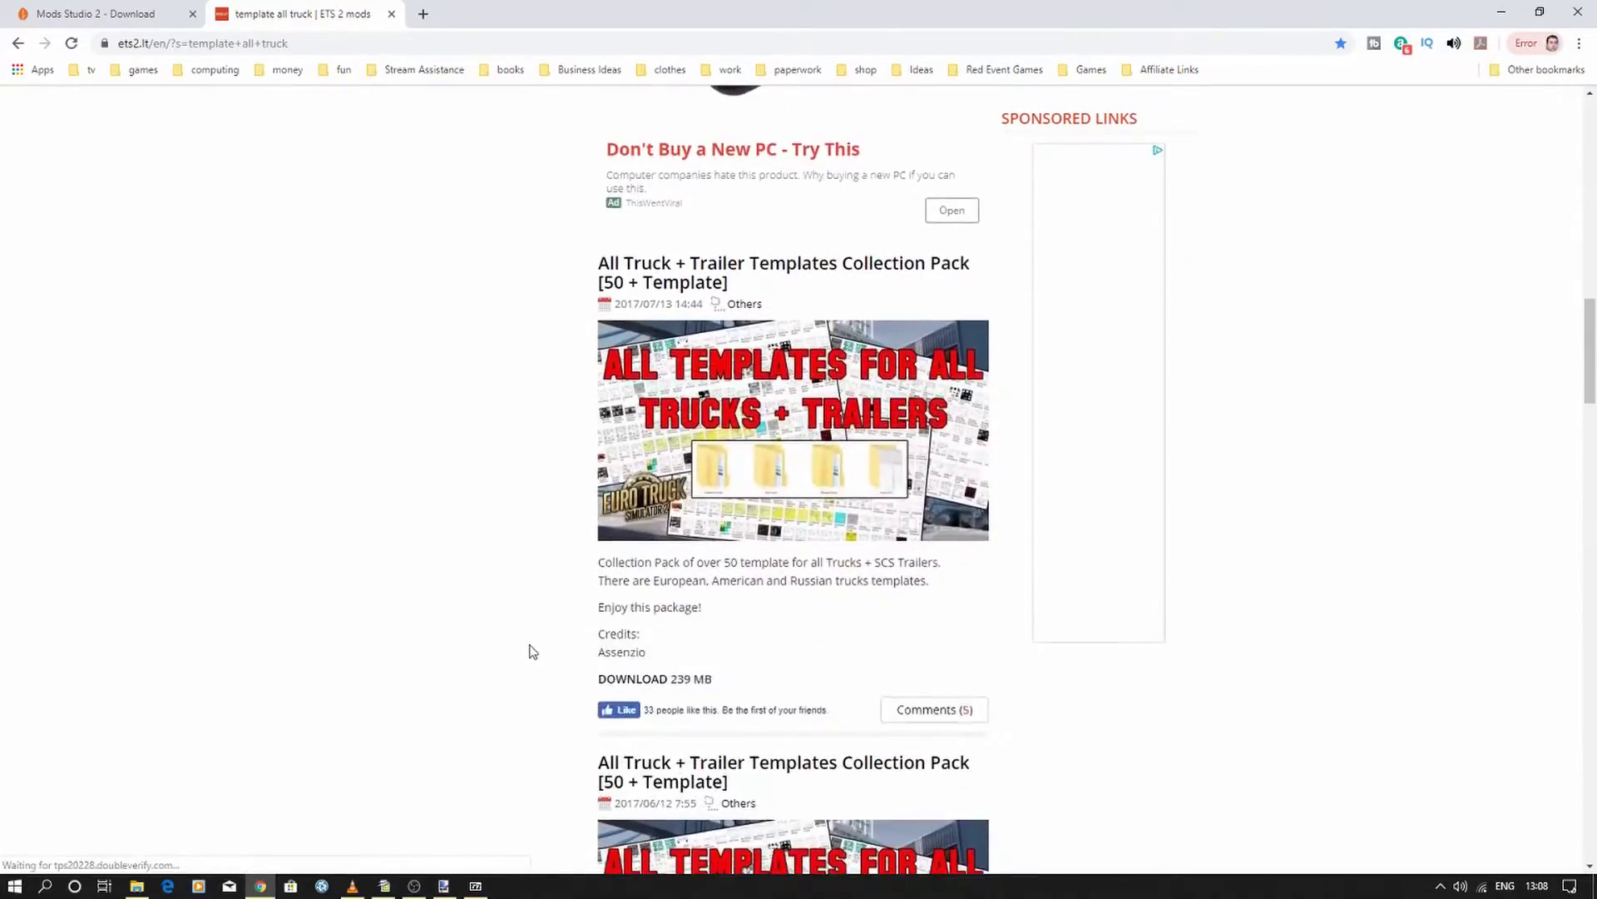
{"action": "scroll", "coordinate": [529, 649], "scroll_direction": "up", "scroll_amount": 15}
{"action": "scroll", "coordinate": [524, 650], "scroll_direction": "up", "scroll_amount": 1}
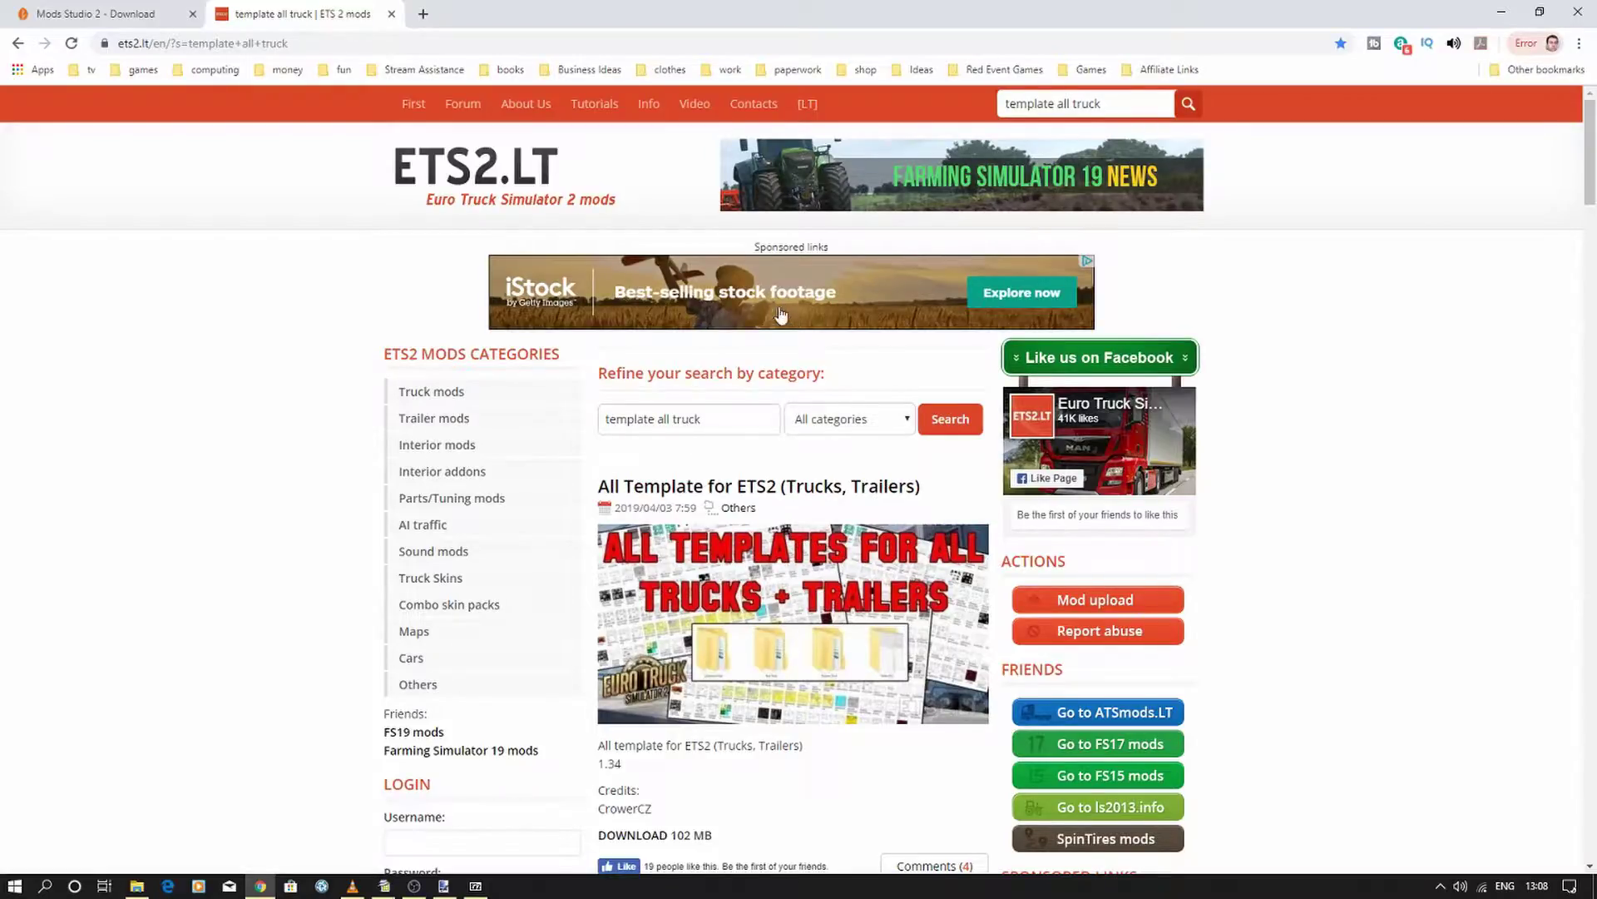
- Extract the three truck template and Mods Studio 2 archives into Downloads with 7-Zip, then close it
{"action": "left_click", "coordinate": [475, 885]}
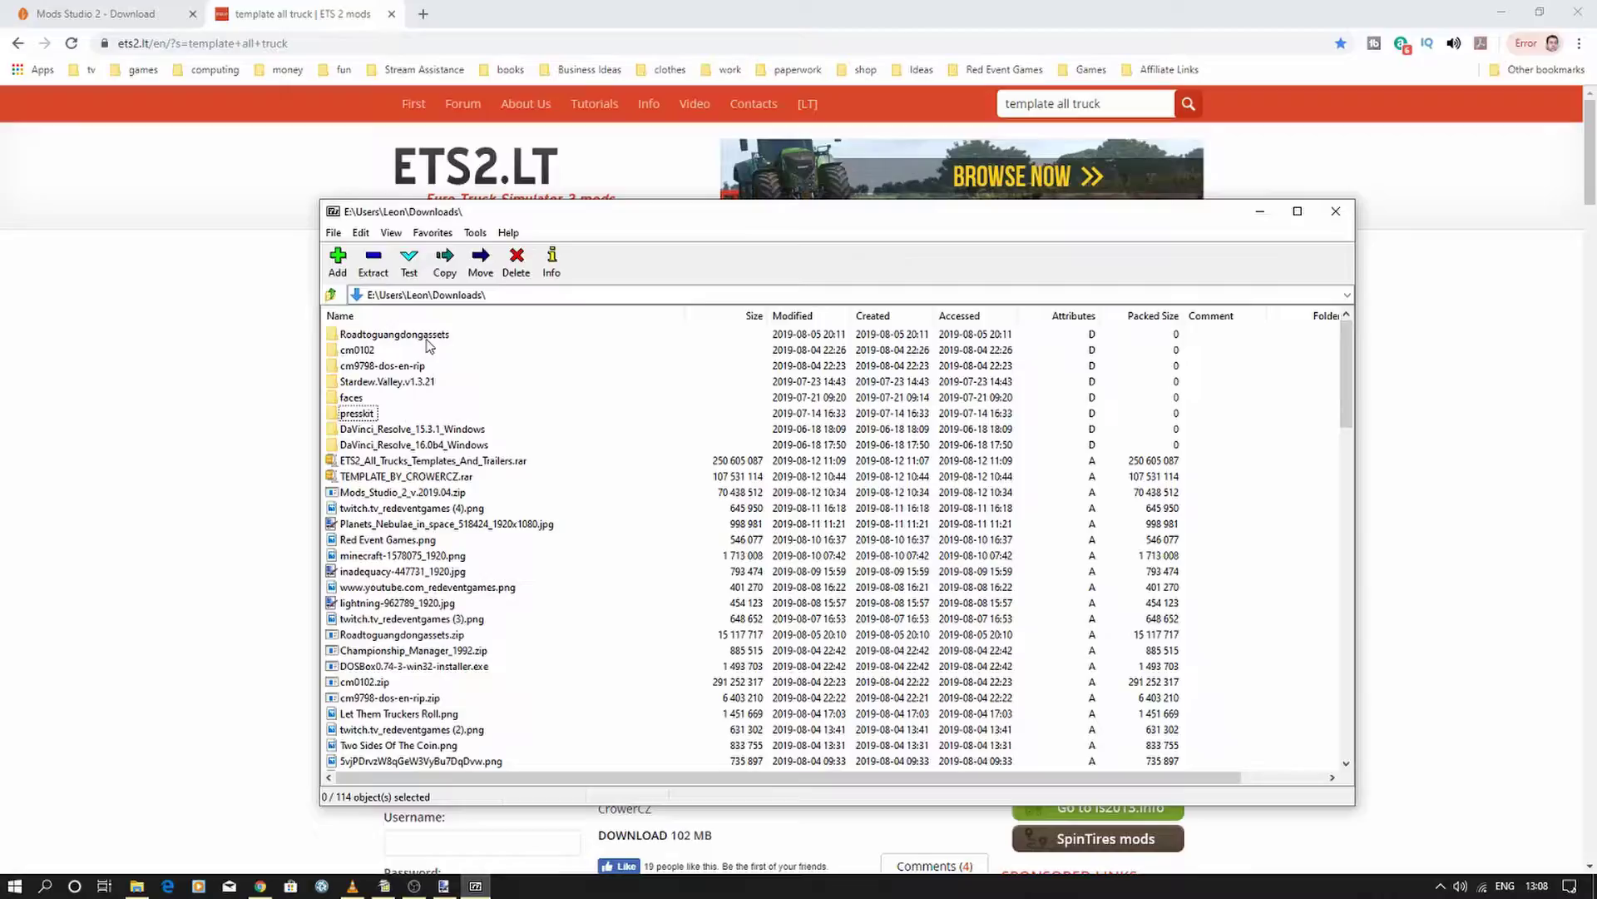
{"action": "left_click", "coordinate": [449, 464]}
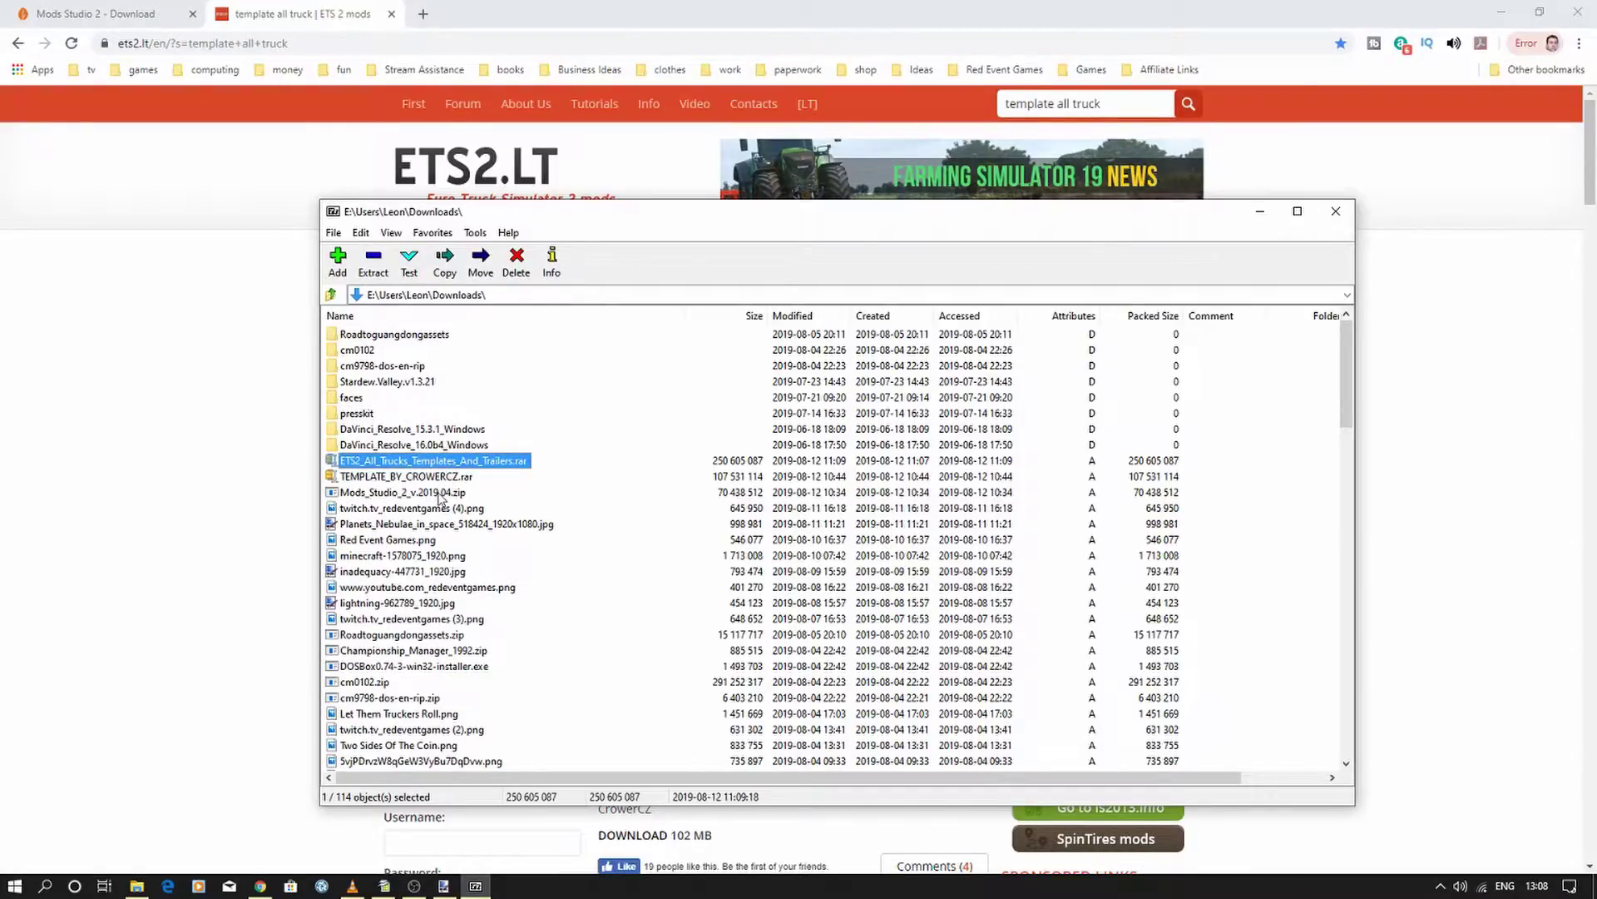
{"action": "left_click", "coordinate": [438, 494], "text": "shift"}
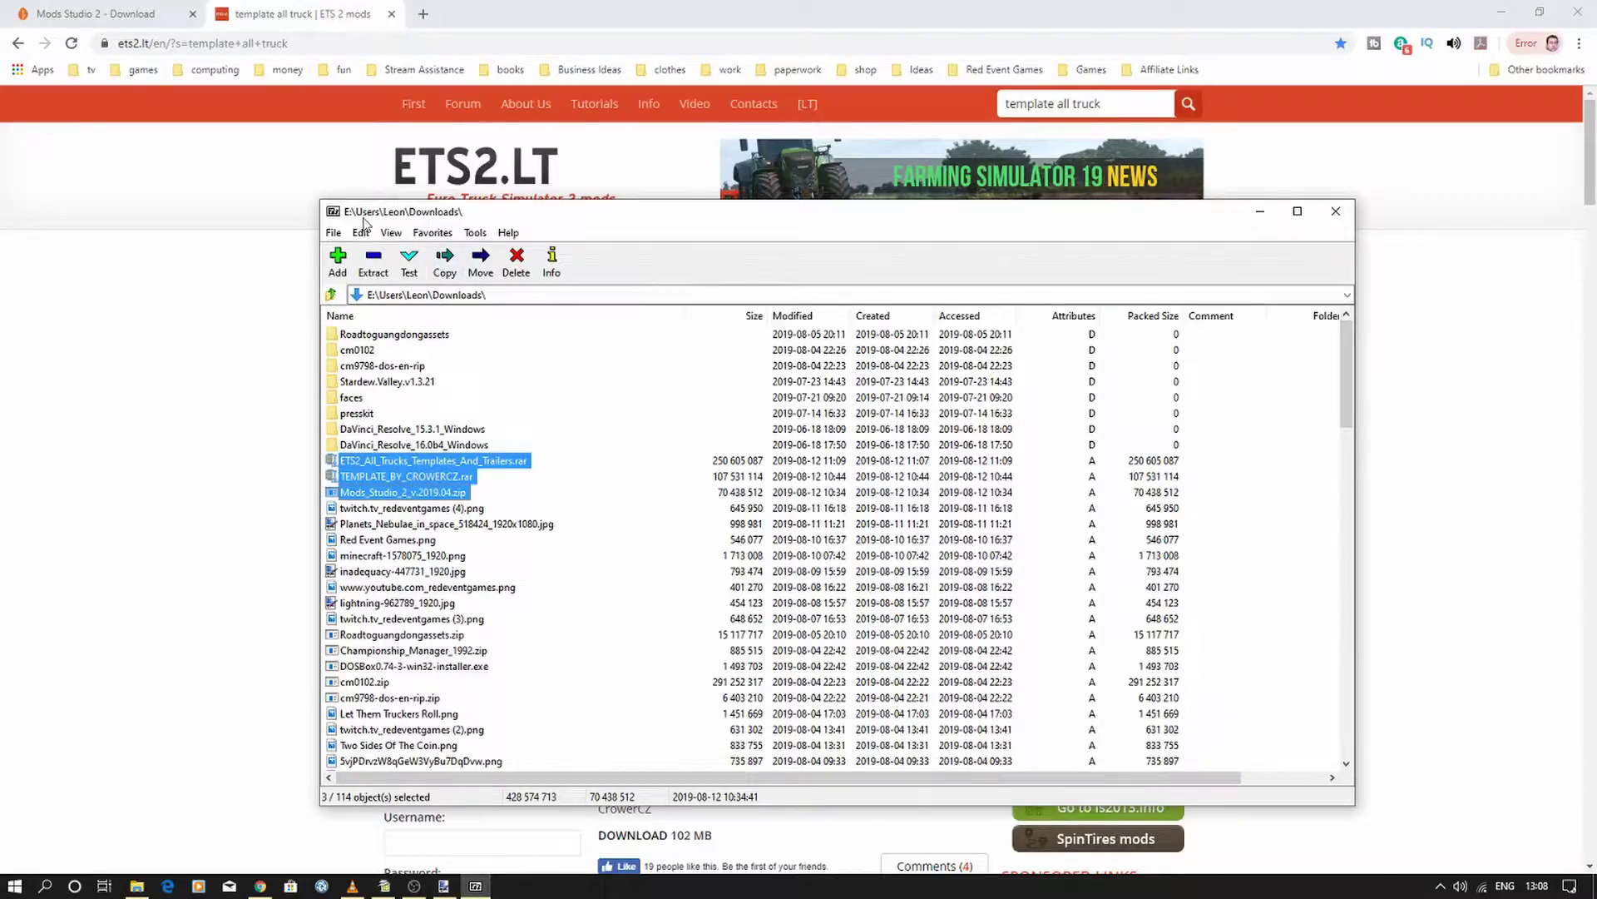
{"action": "left_click", "coordinate": [373, 272]}
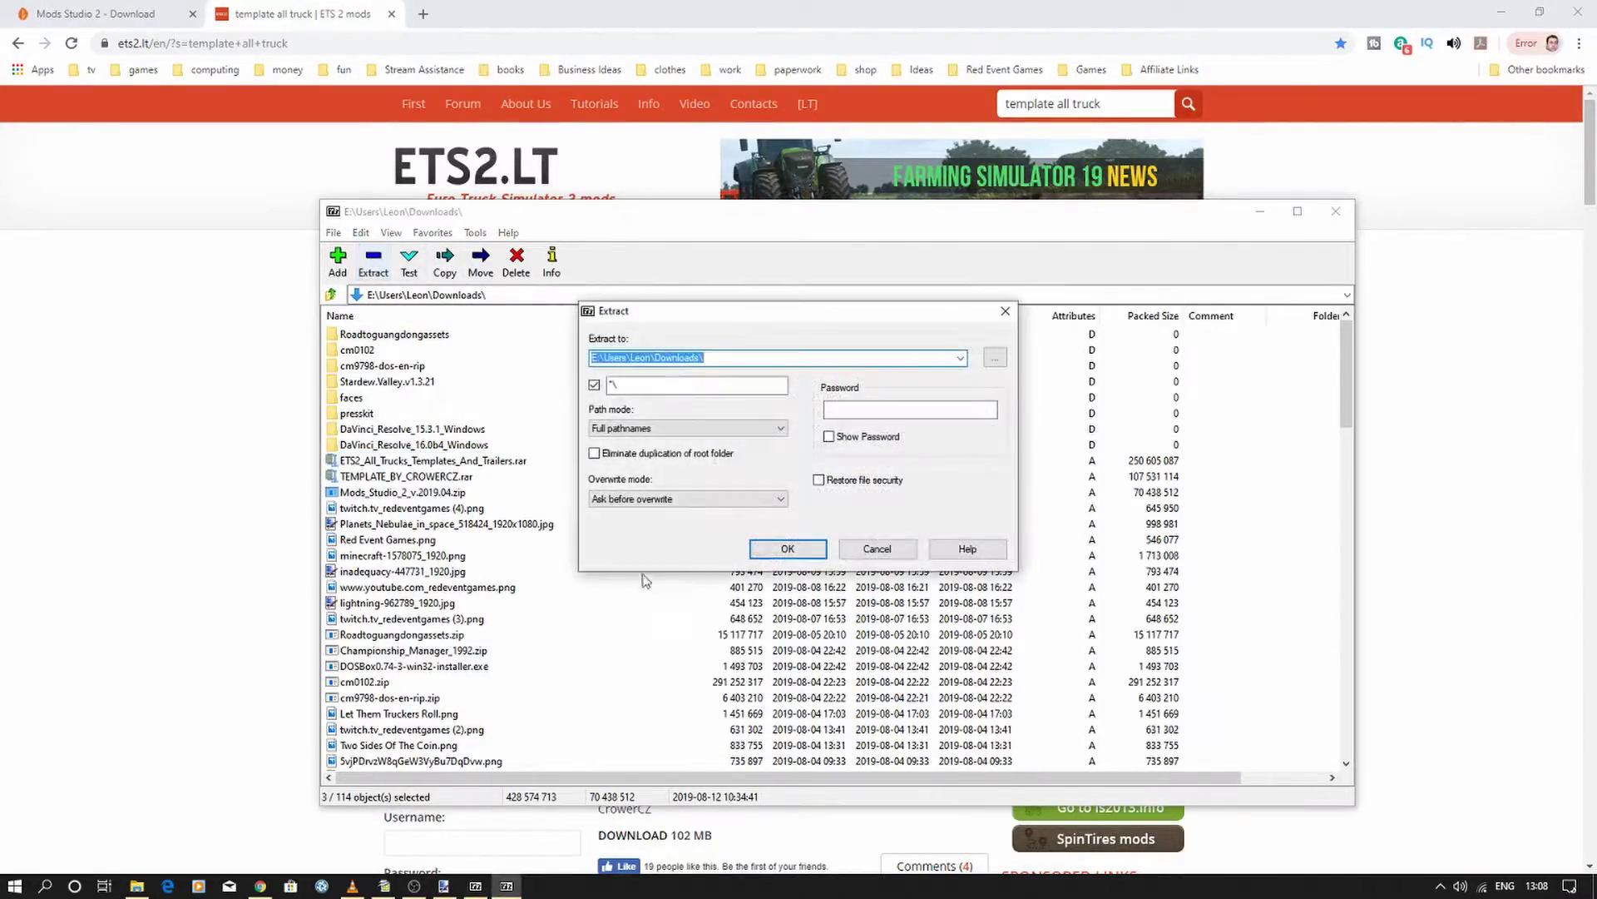
{"action": "left_click", "coordinate": [798, 550]}
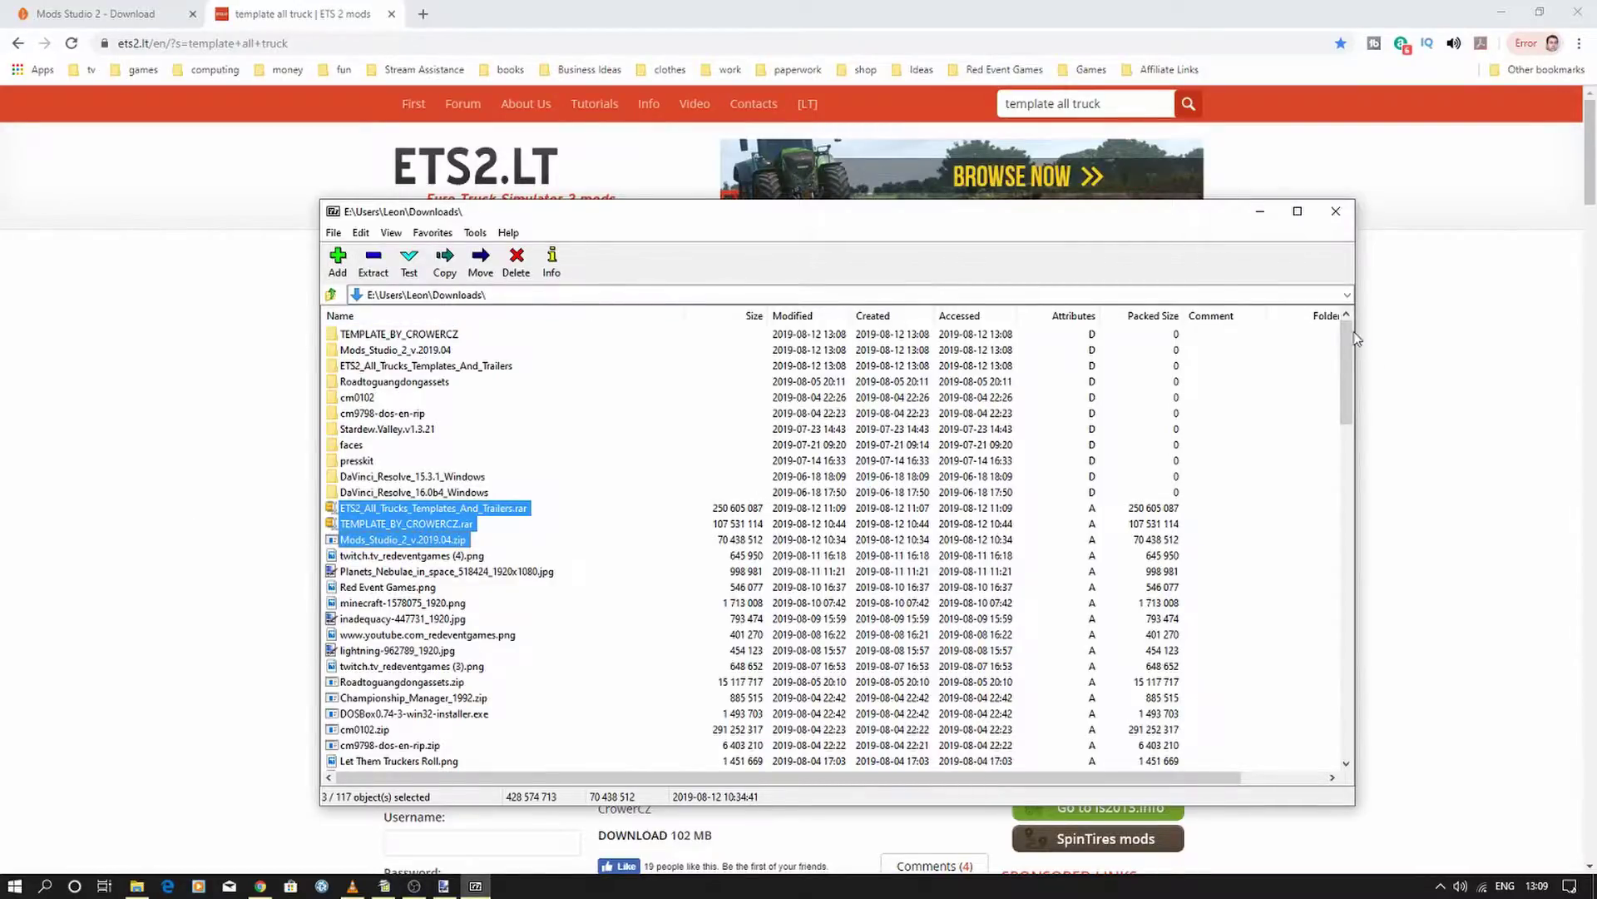
{"action": "left_click", "coordinate": [1338, 214]}
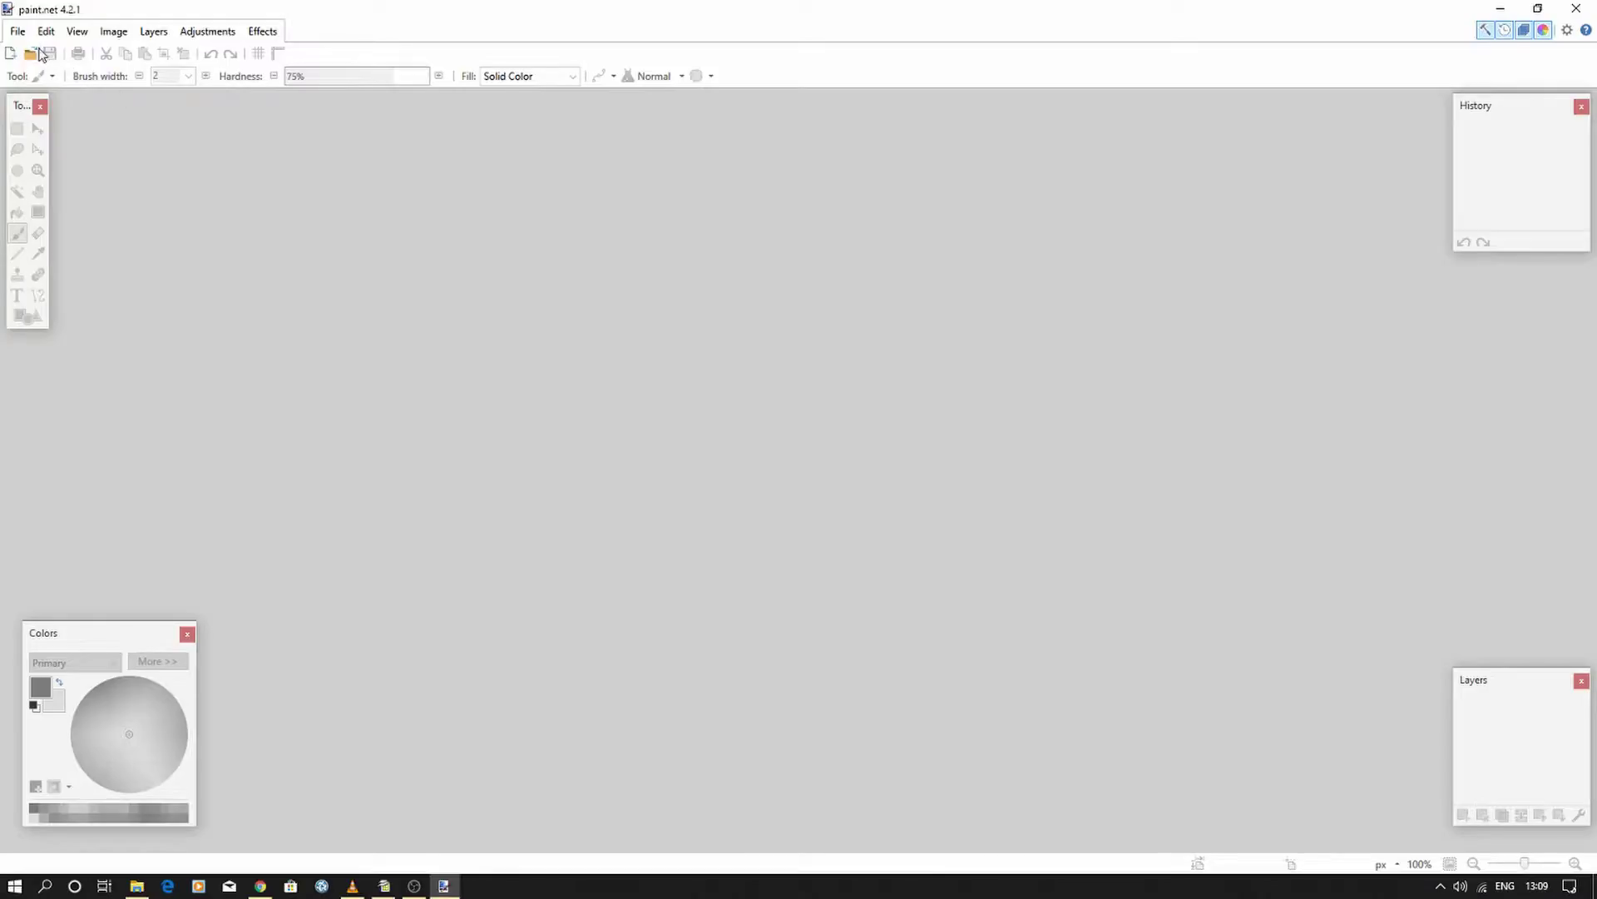
- Open Daf xf 105 (A) Kabin from Desktop > ETS2 Skins > templates > Euro Truck > Daf > Daf Xf 105
{"action": "left_click", "coordinate": [17, 31]}
{"action": "mouse_move", "coordinate": [82, 97]}
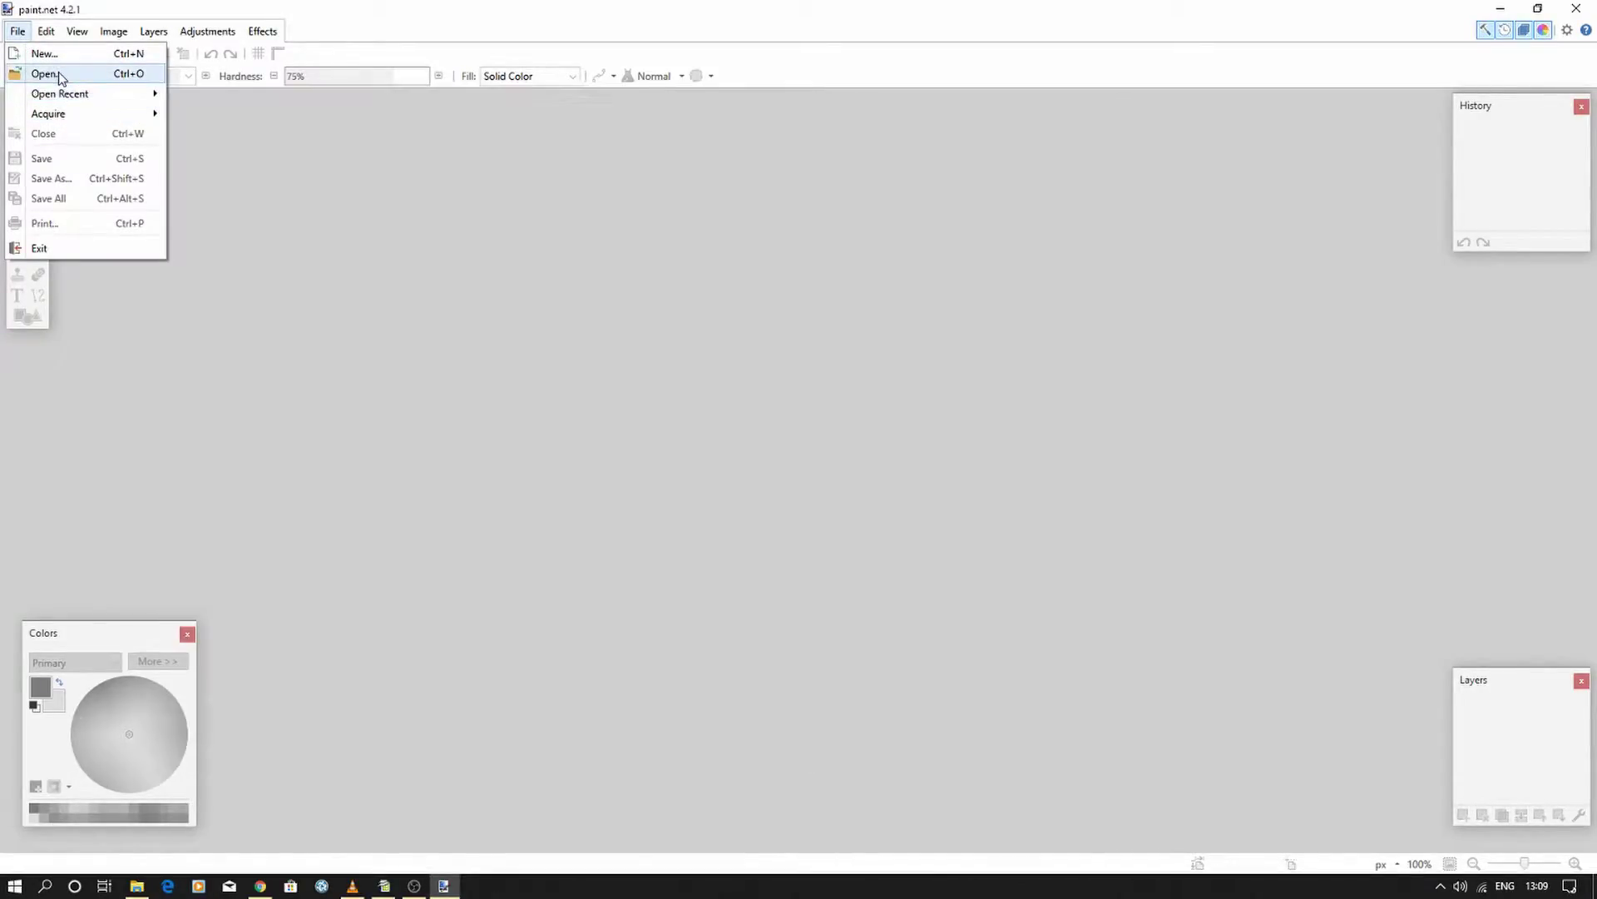
{"action": "left_click", "coordinate": [57, 76]}
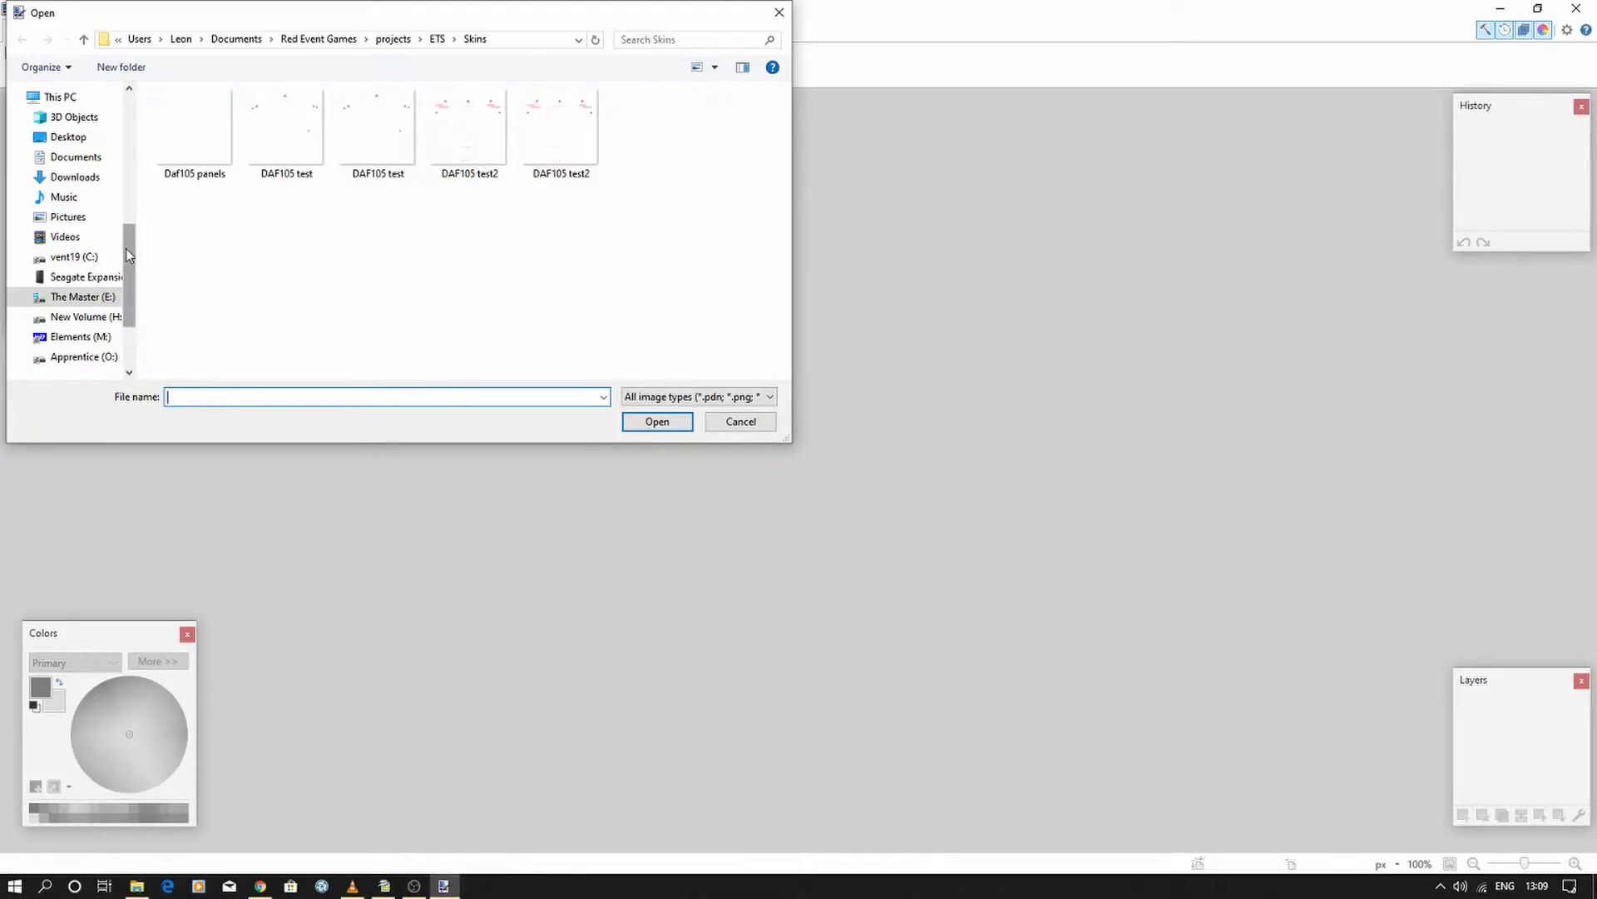
{"action": "left_click_drag", "start_coordinate": [126, 247], "coordinate": [98, 116]}
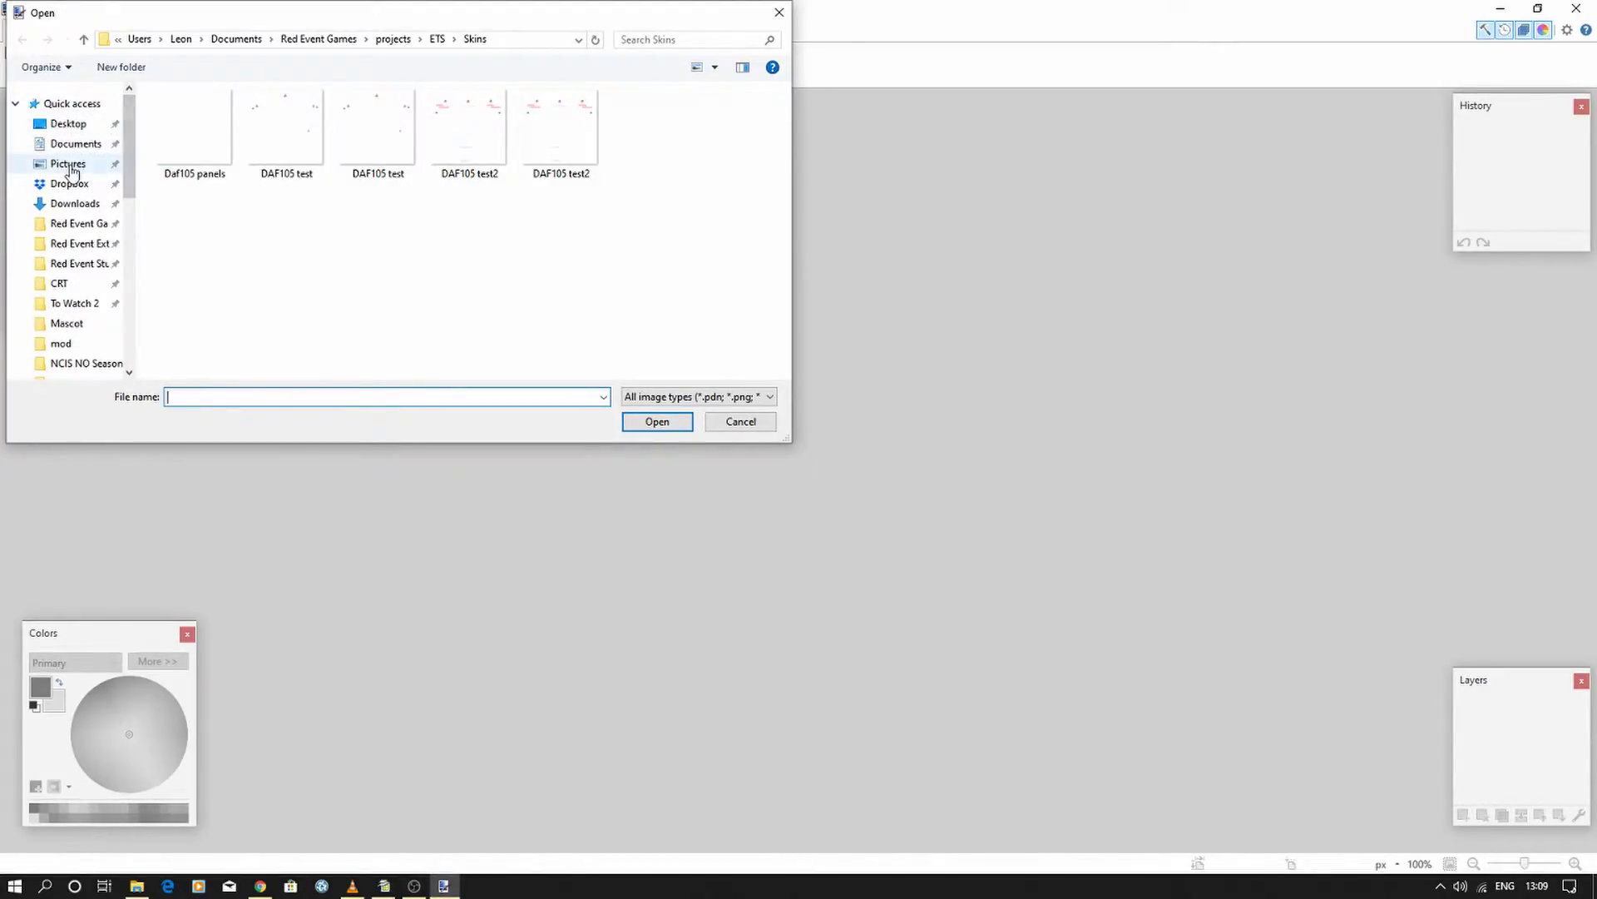
{"action": "left_click", "coordinate": [70, 123]}
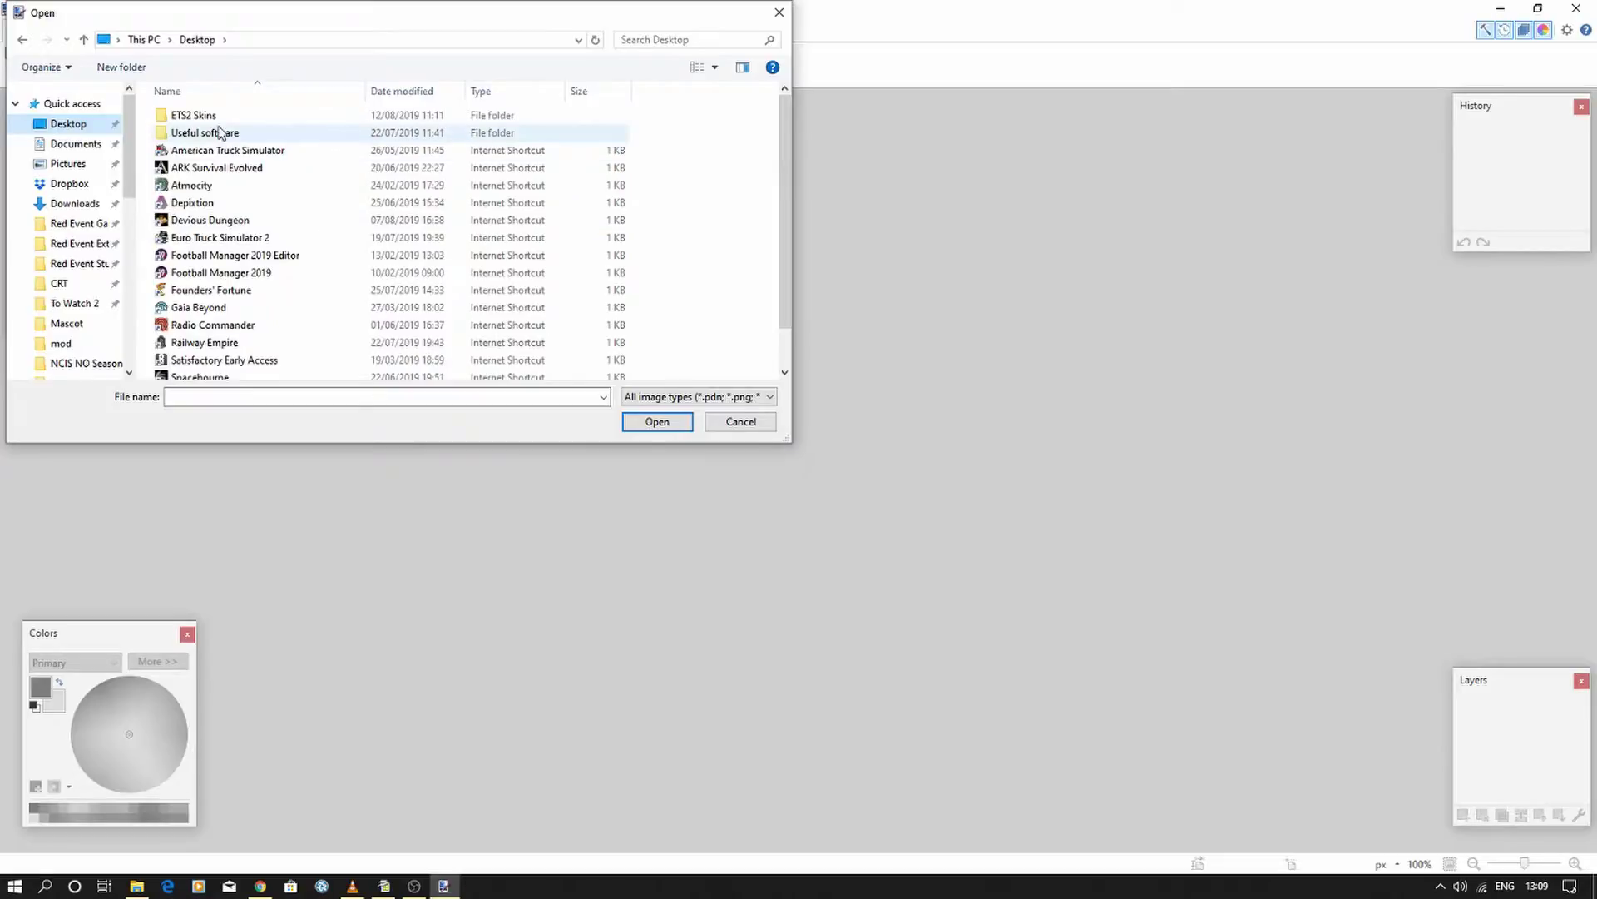
{"action": "double_click", "coordinate": [246, 116]}
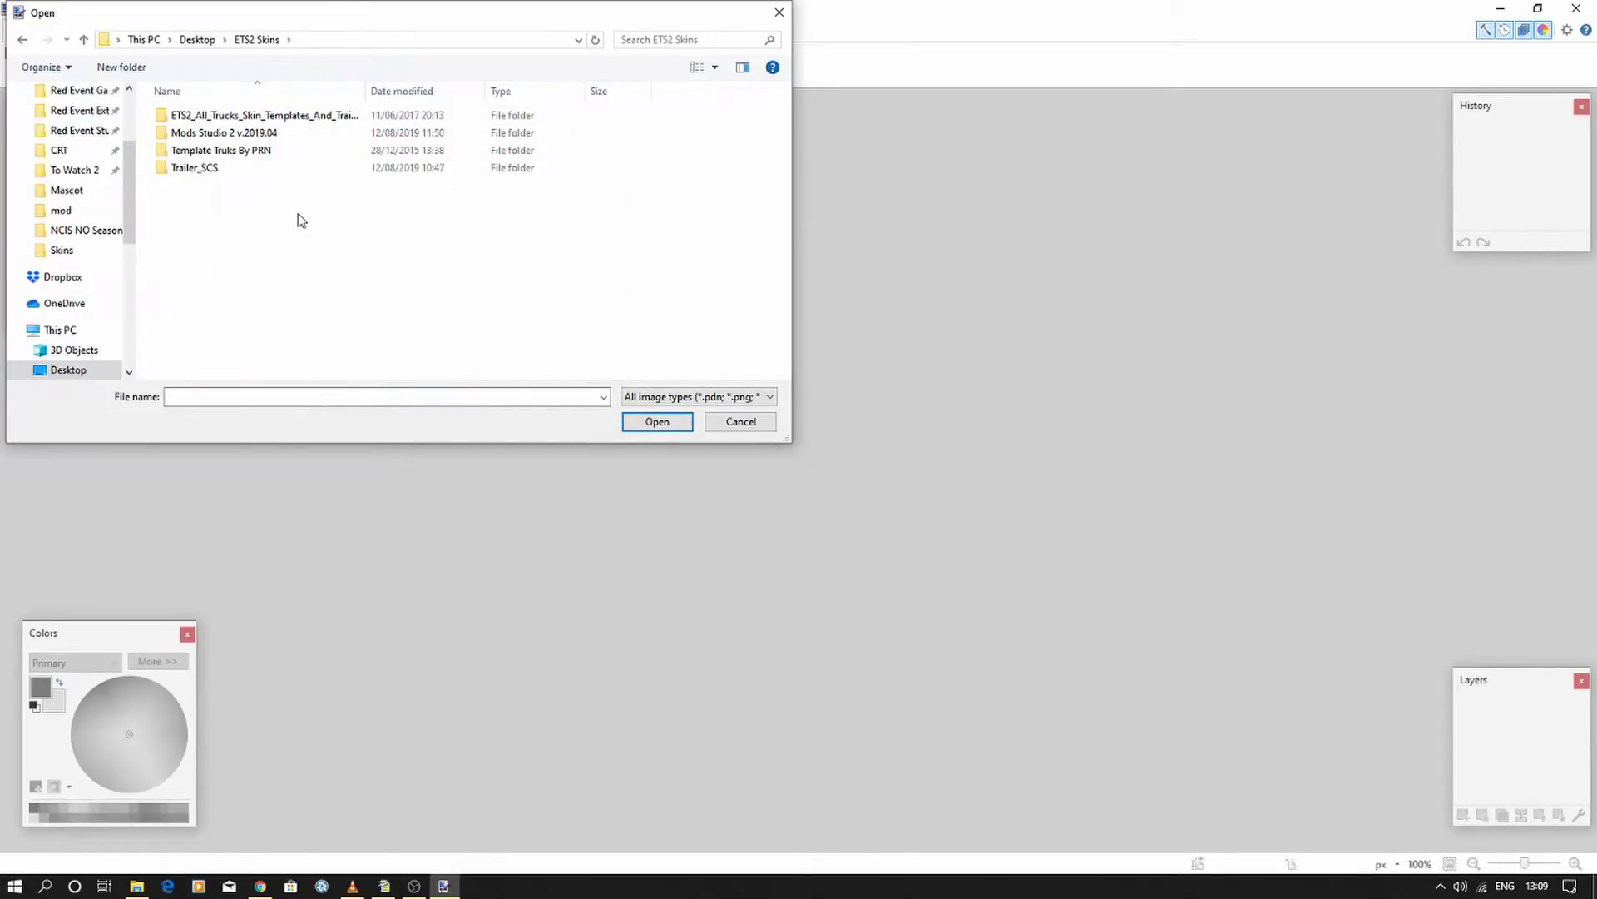
{"action": "double_click", "coordinate": [250, 117]}
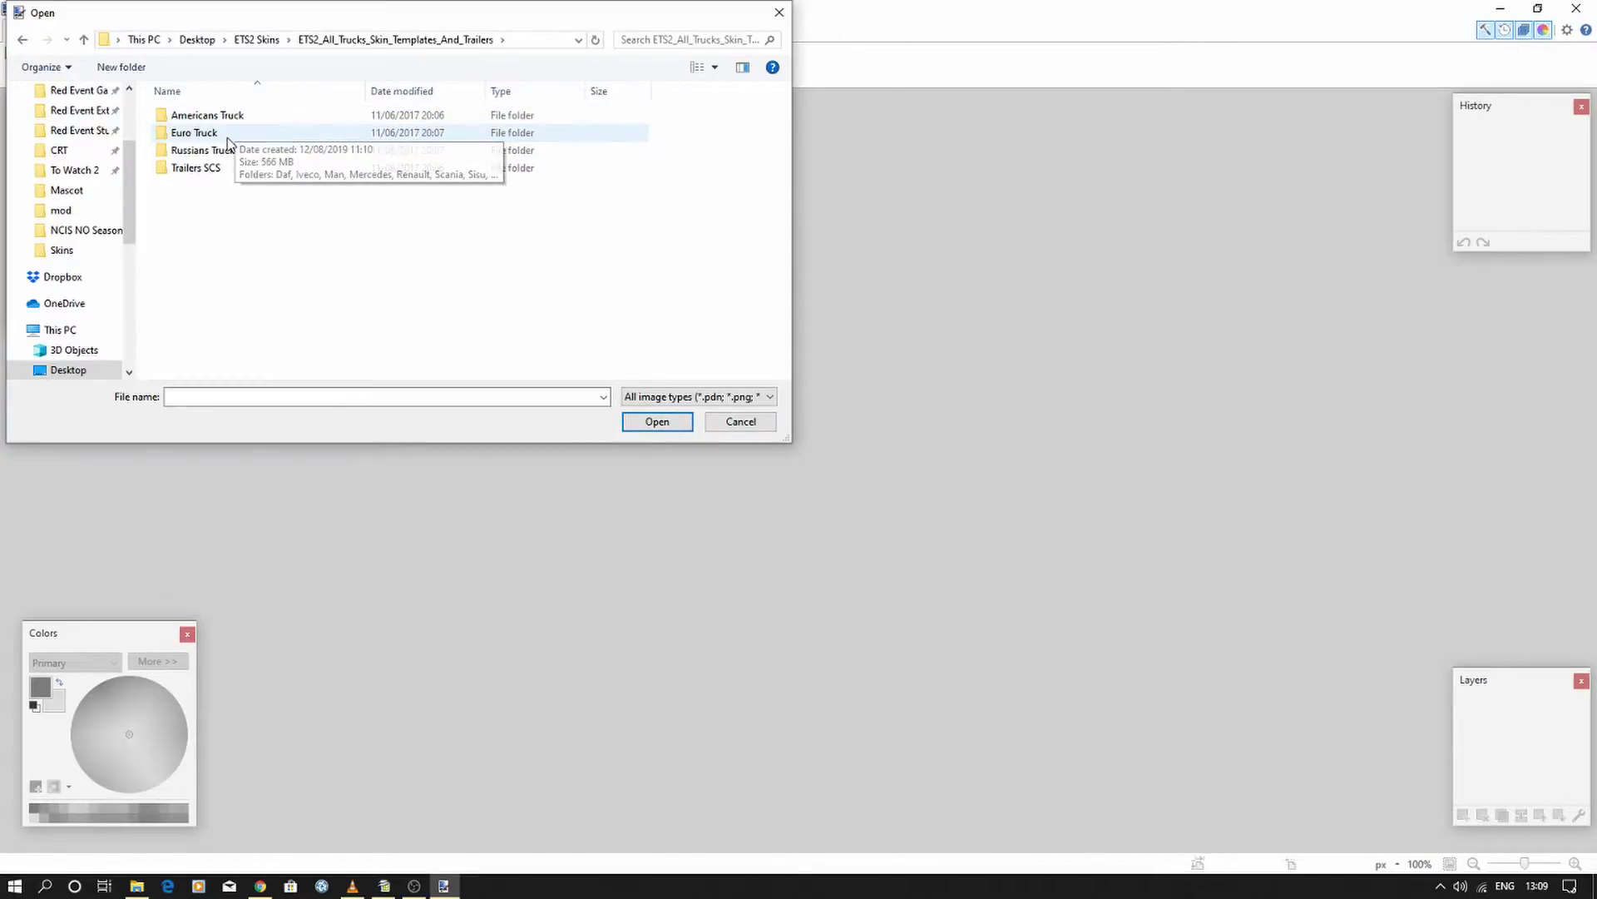
{"action": "double_click", "coordinate": [223, 133]}
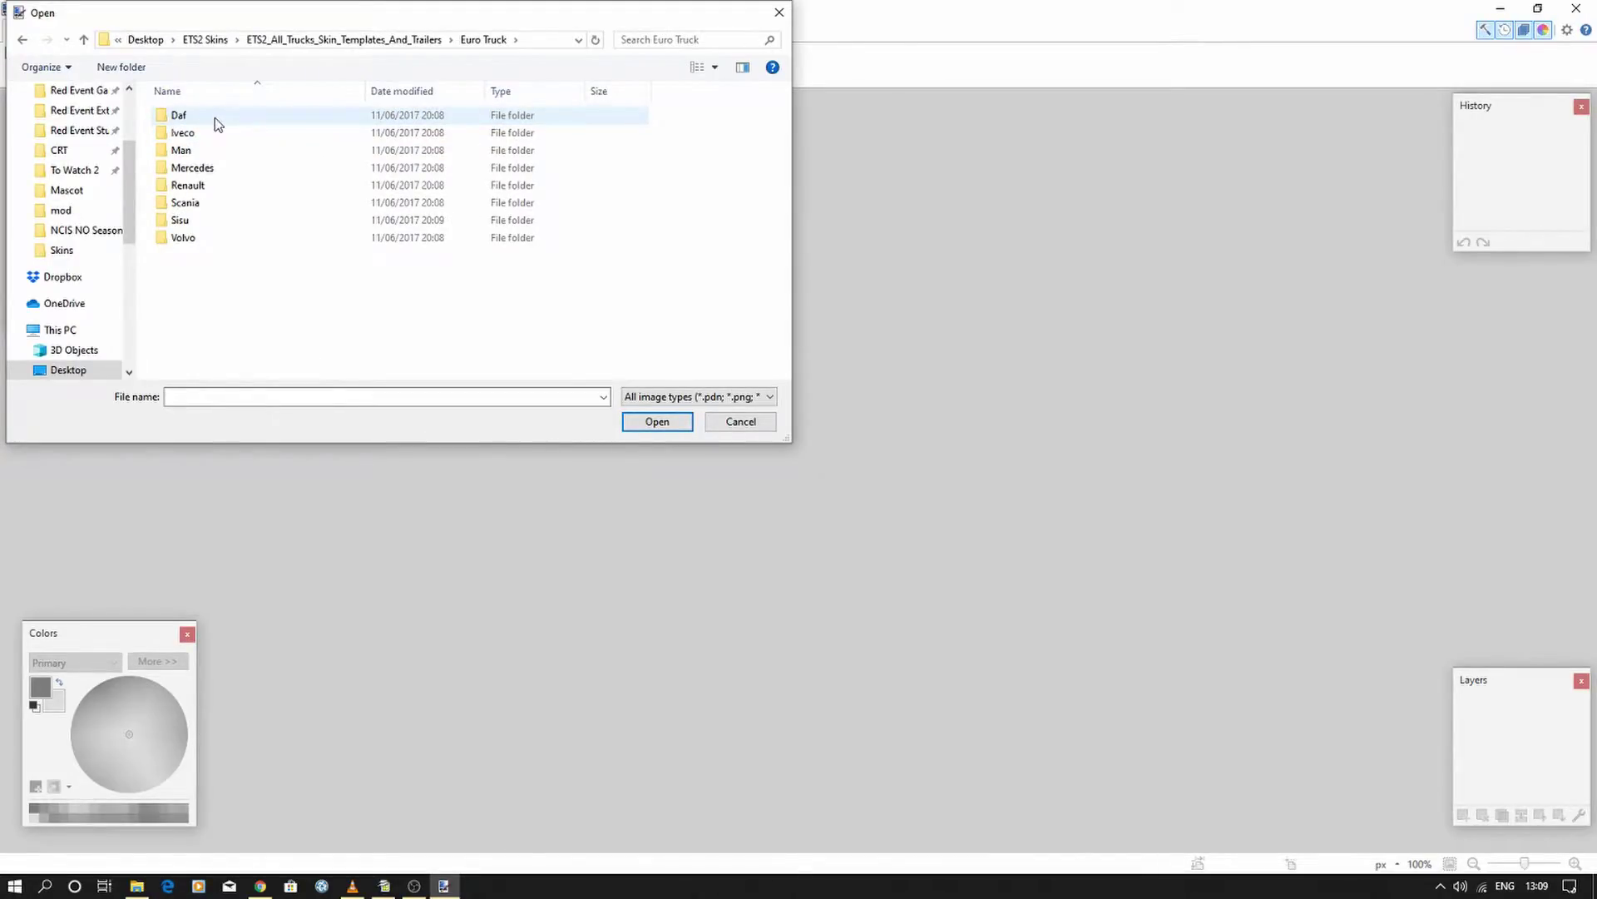
{"action": "double_click", "coordinate": [216, 119]}
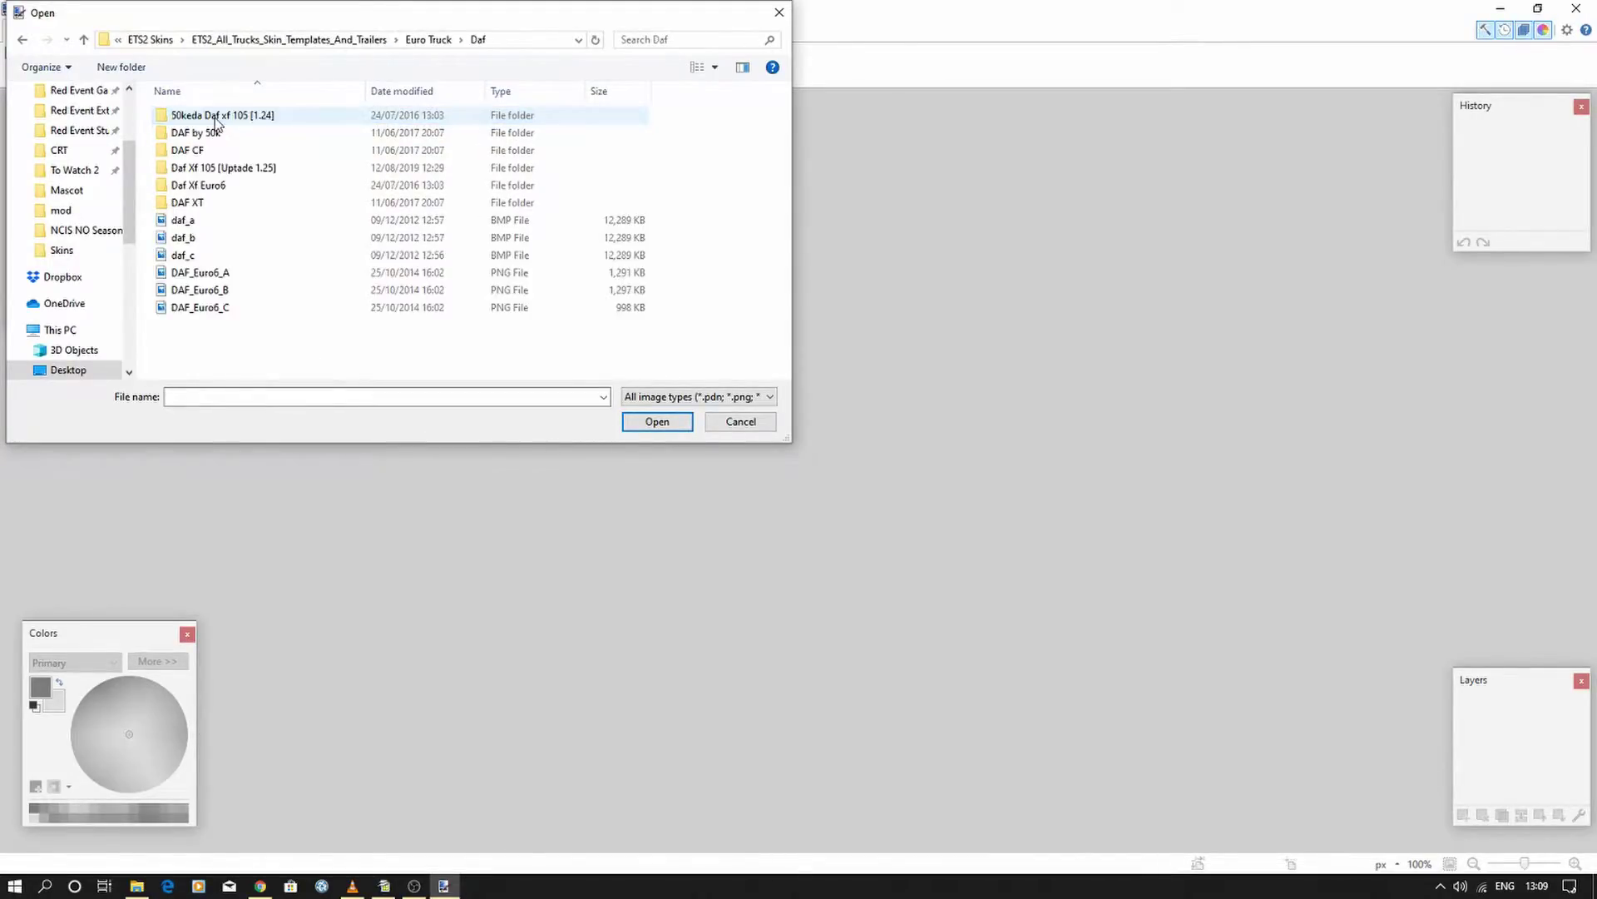
{"action": "double_click", "coordinate": [260, 169]}
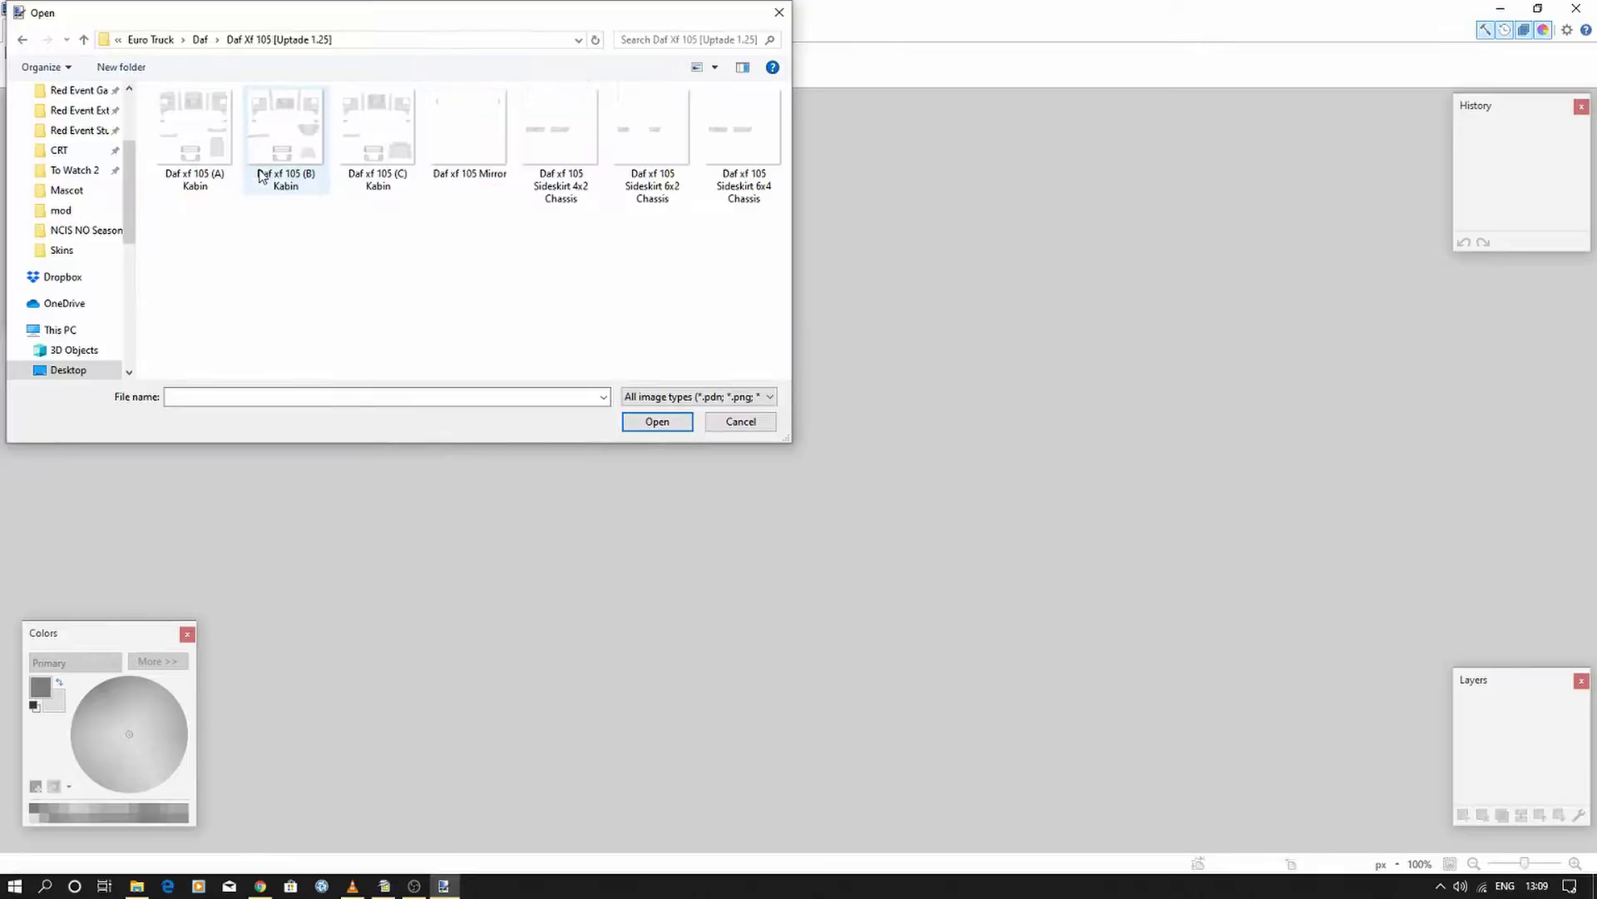
{"action": "double_click", "coordinate": [203, 148]}
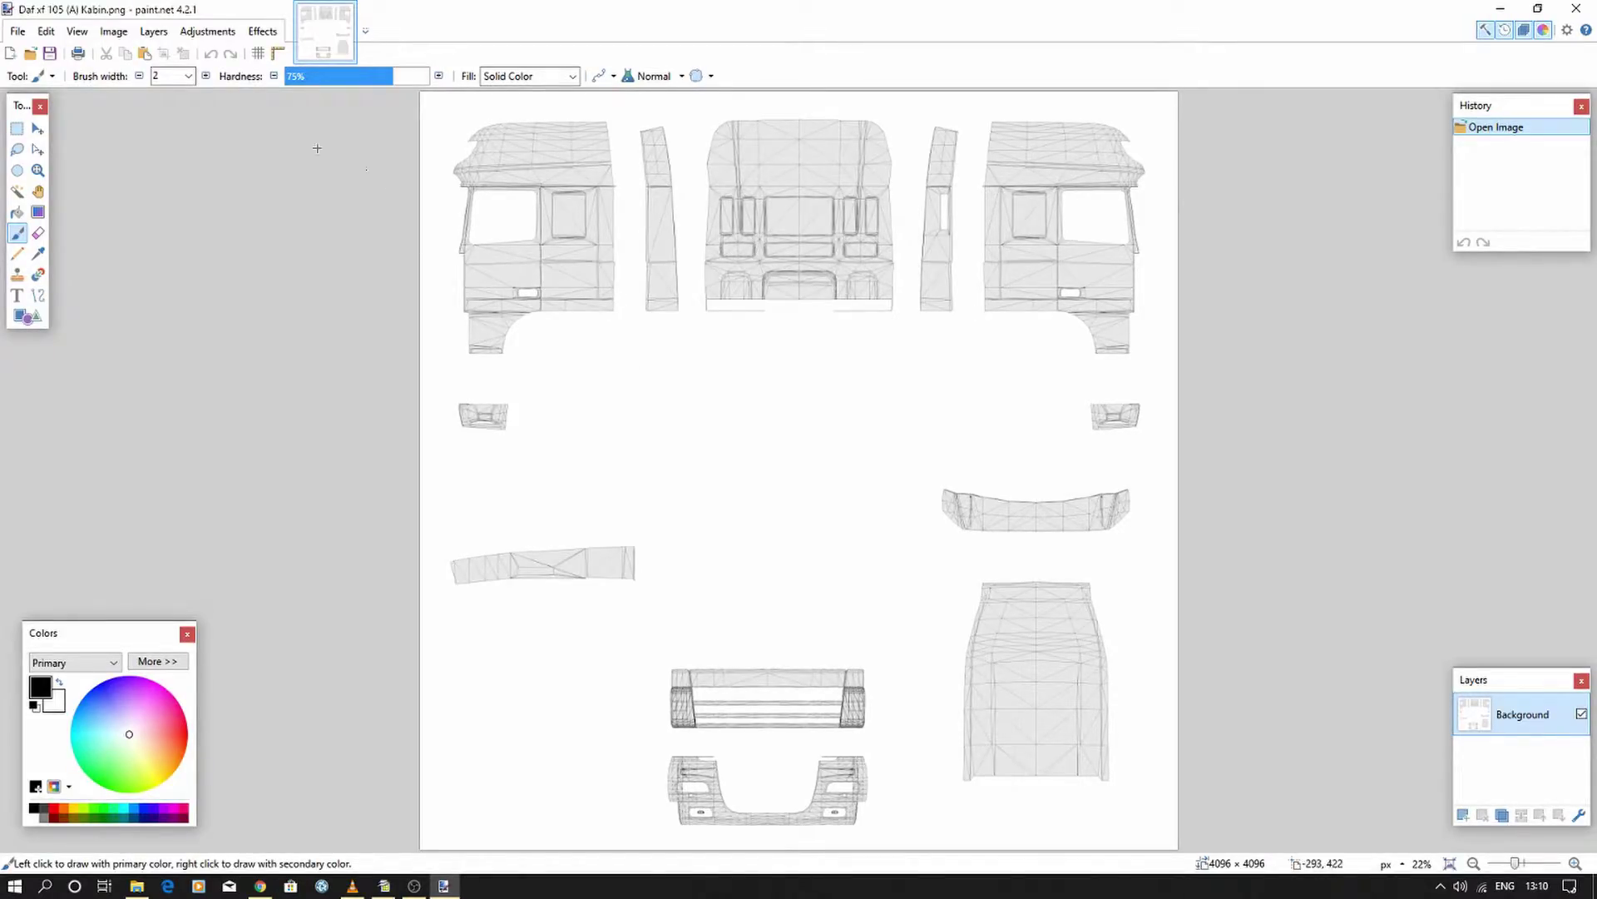
- Add a new layer and set the Text tool to deadpack demo font, size 96
{"action": "left_click", "coordinate": [153, 31]}
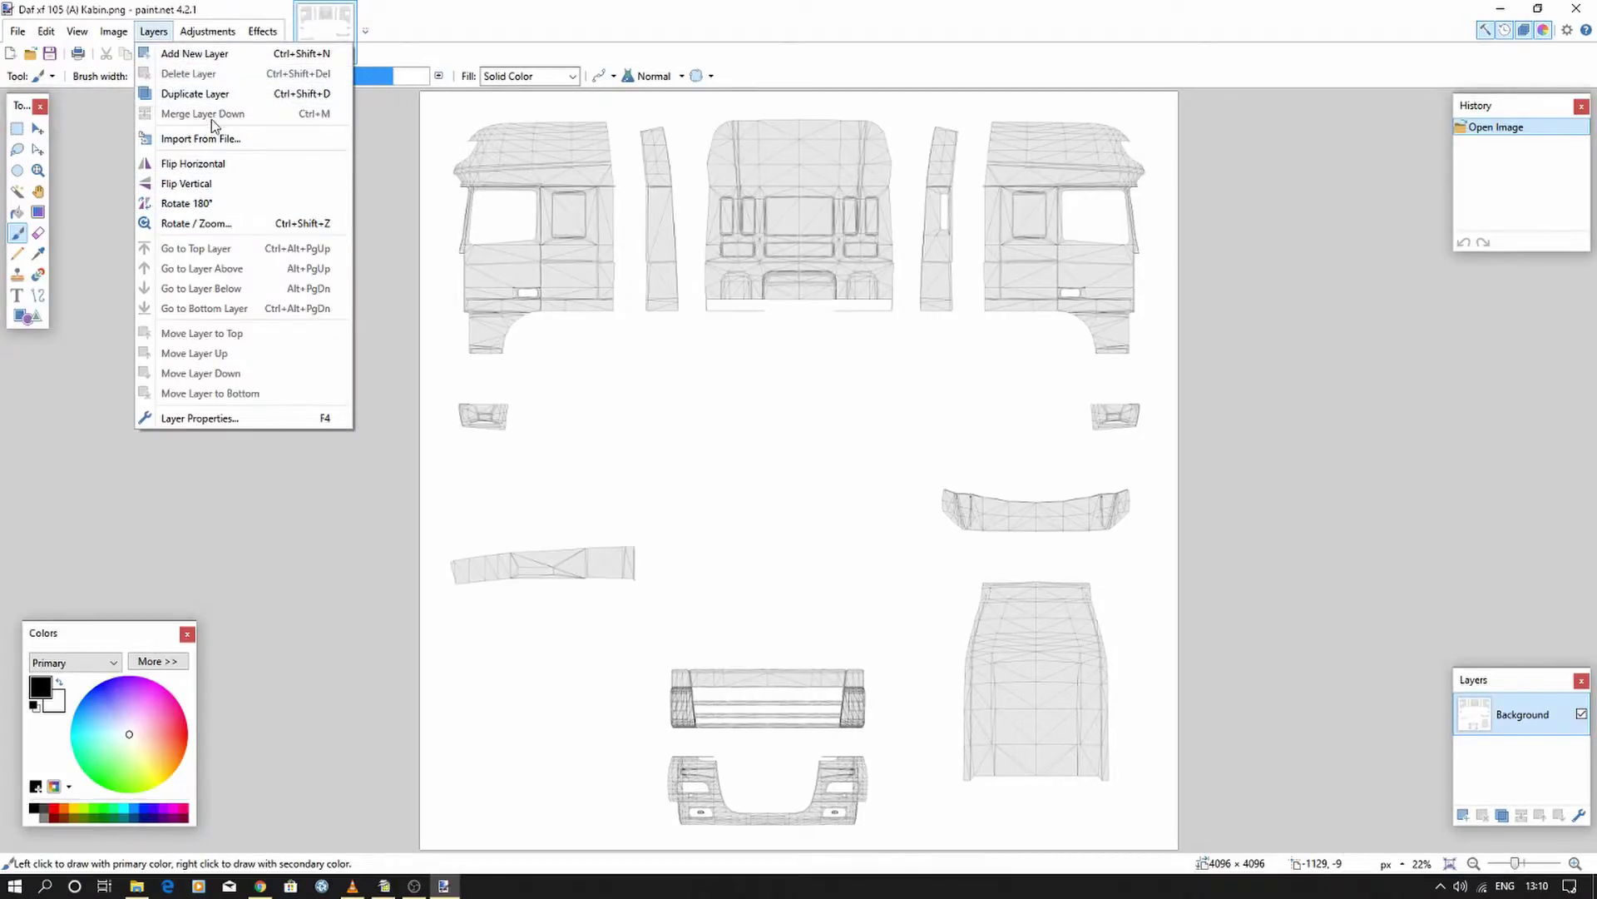
{"action": "left_click", "coordinate": [199, 55]}
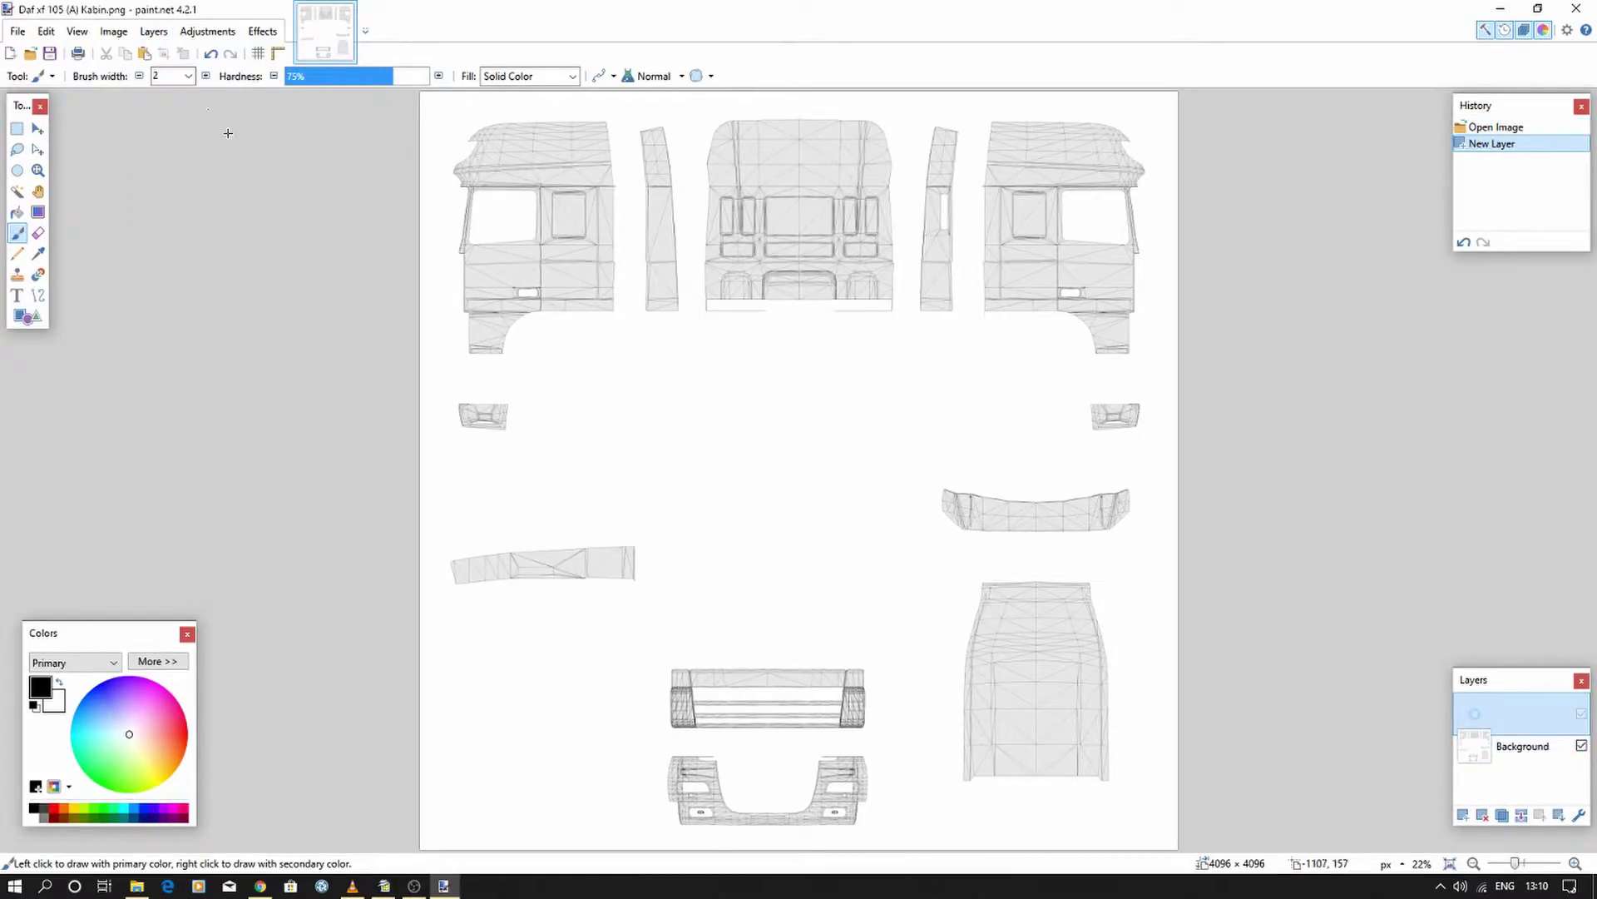
{"action": "left_click", "coordinate": [17, 296]}
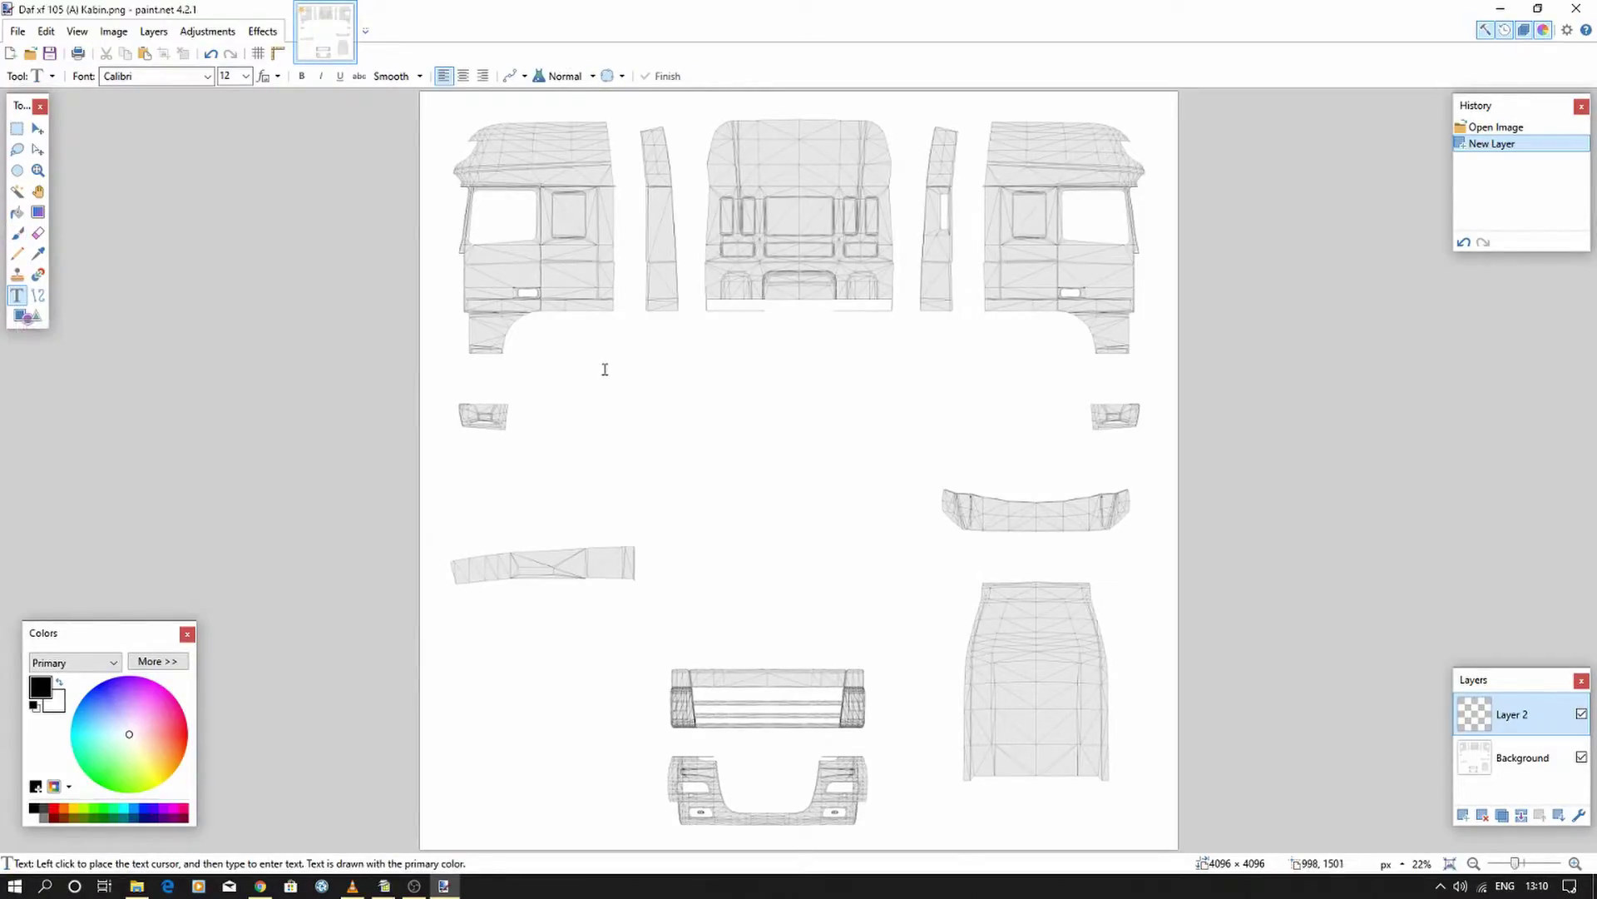
{"action": "left_click", "coordinate": [207, 75]}
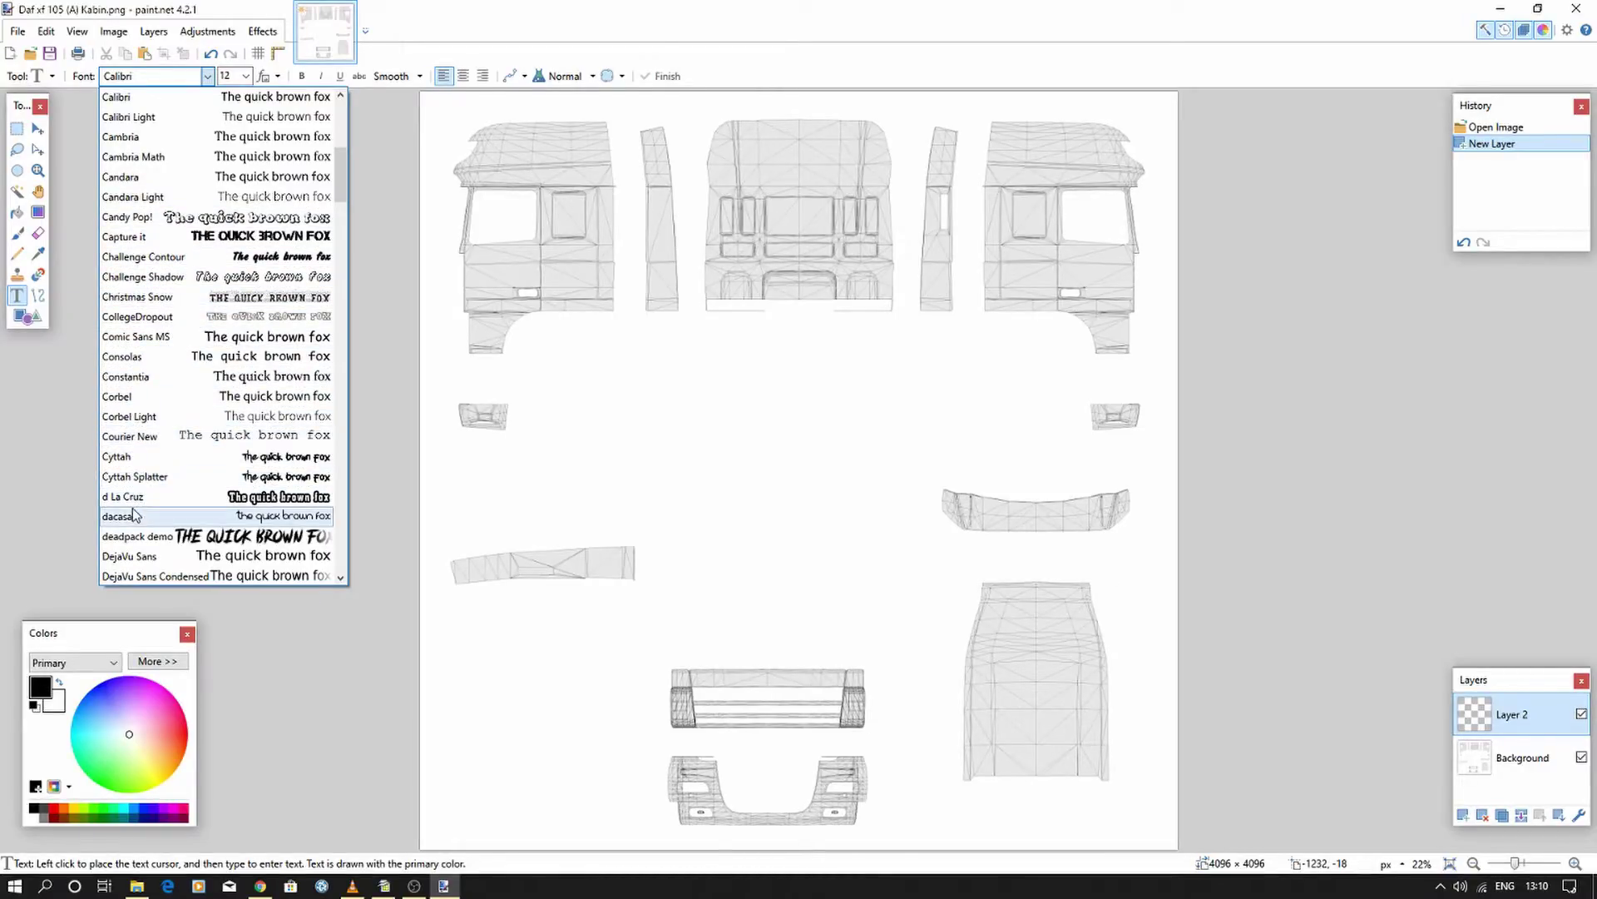
{"action": "left_click", "coordinate": [134, 536]}
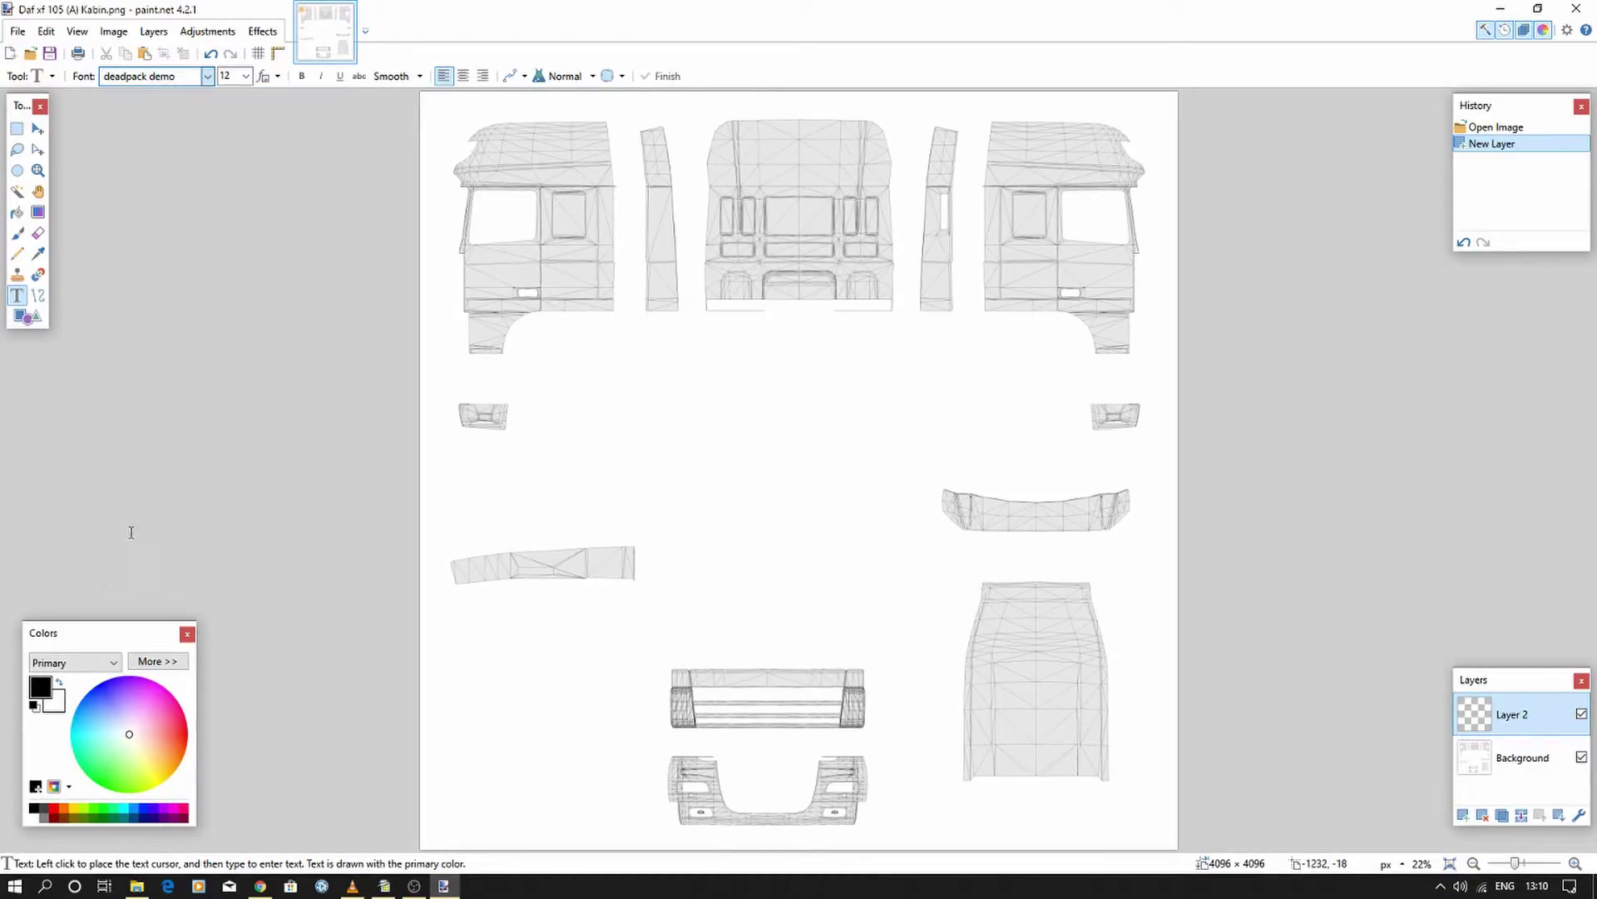
{"action": "left_click", "coordinate": [245, 75]}
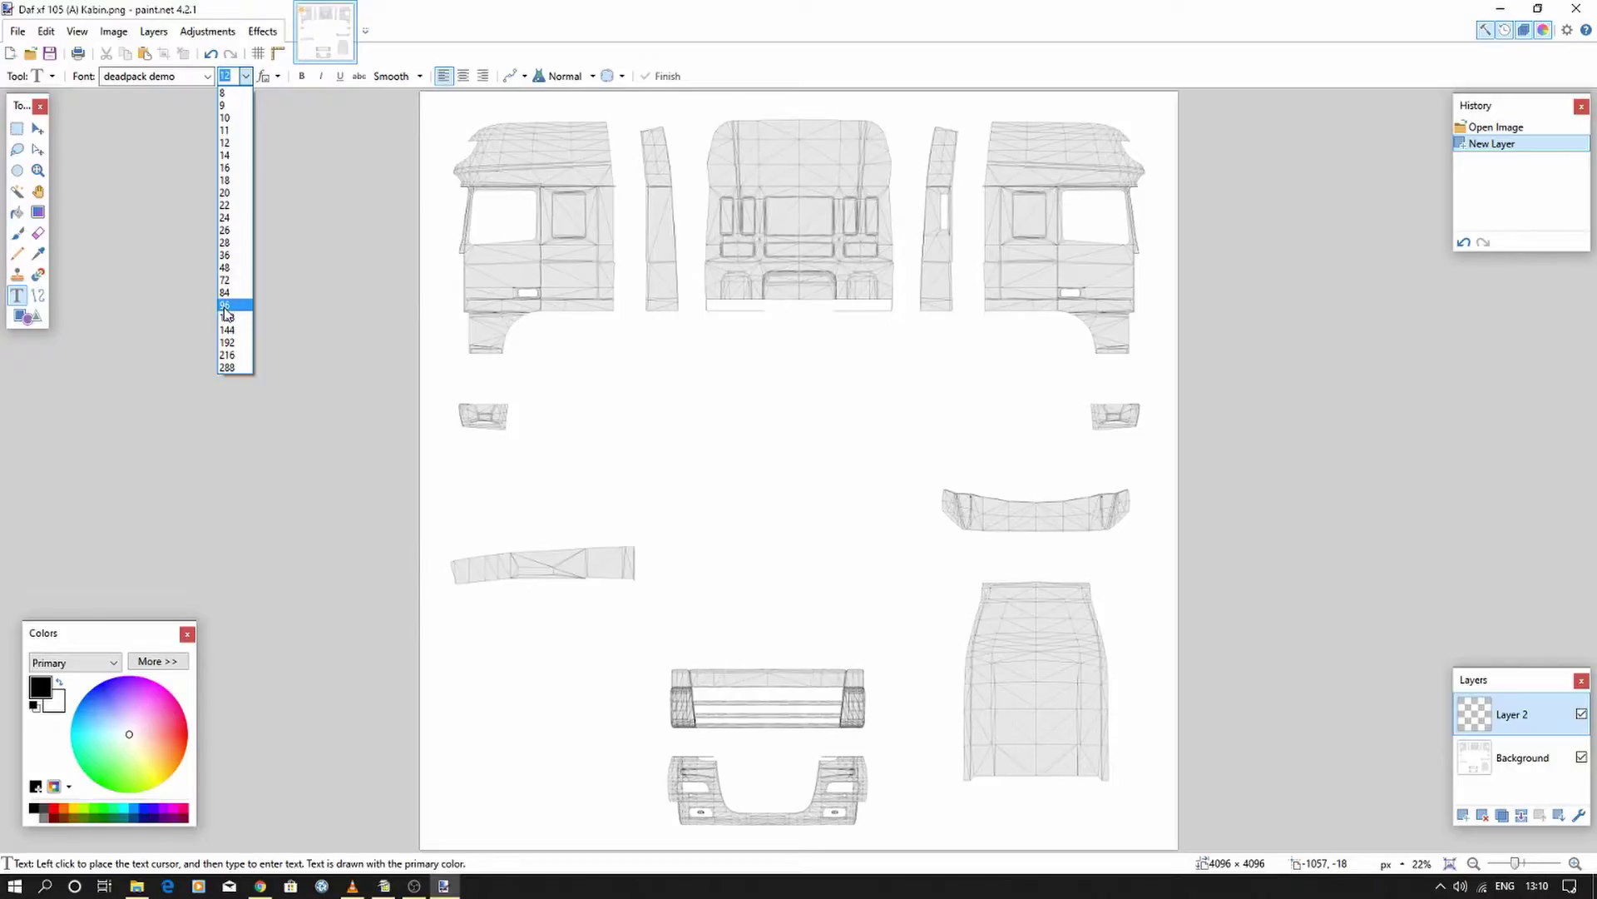
{"action": "left_click", "coordinate": [225, 304]}
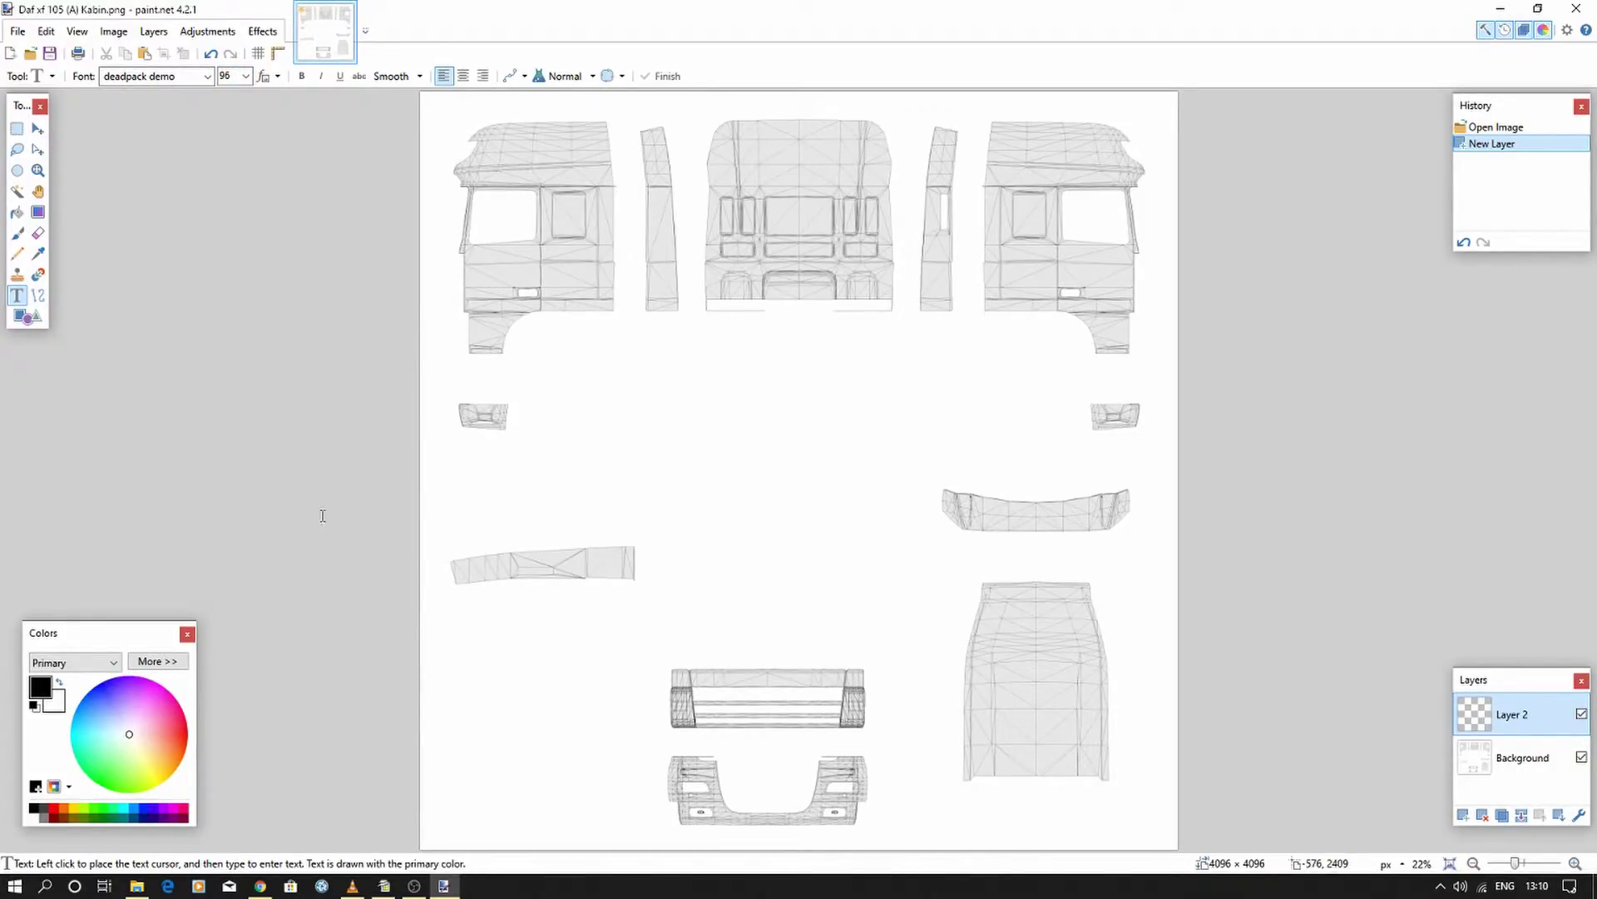
- Type ETS2 SKIN VIDEO on the left cab side, shrink it to size 84, and position it
{"action": "left_click", "coordinate": [483, 274]}
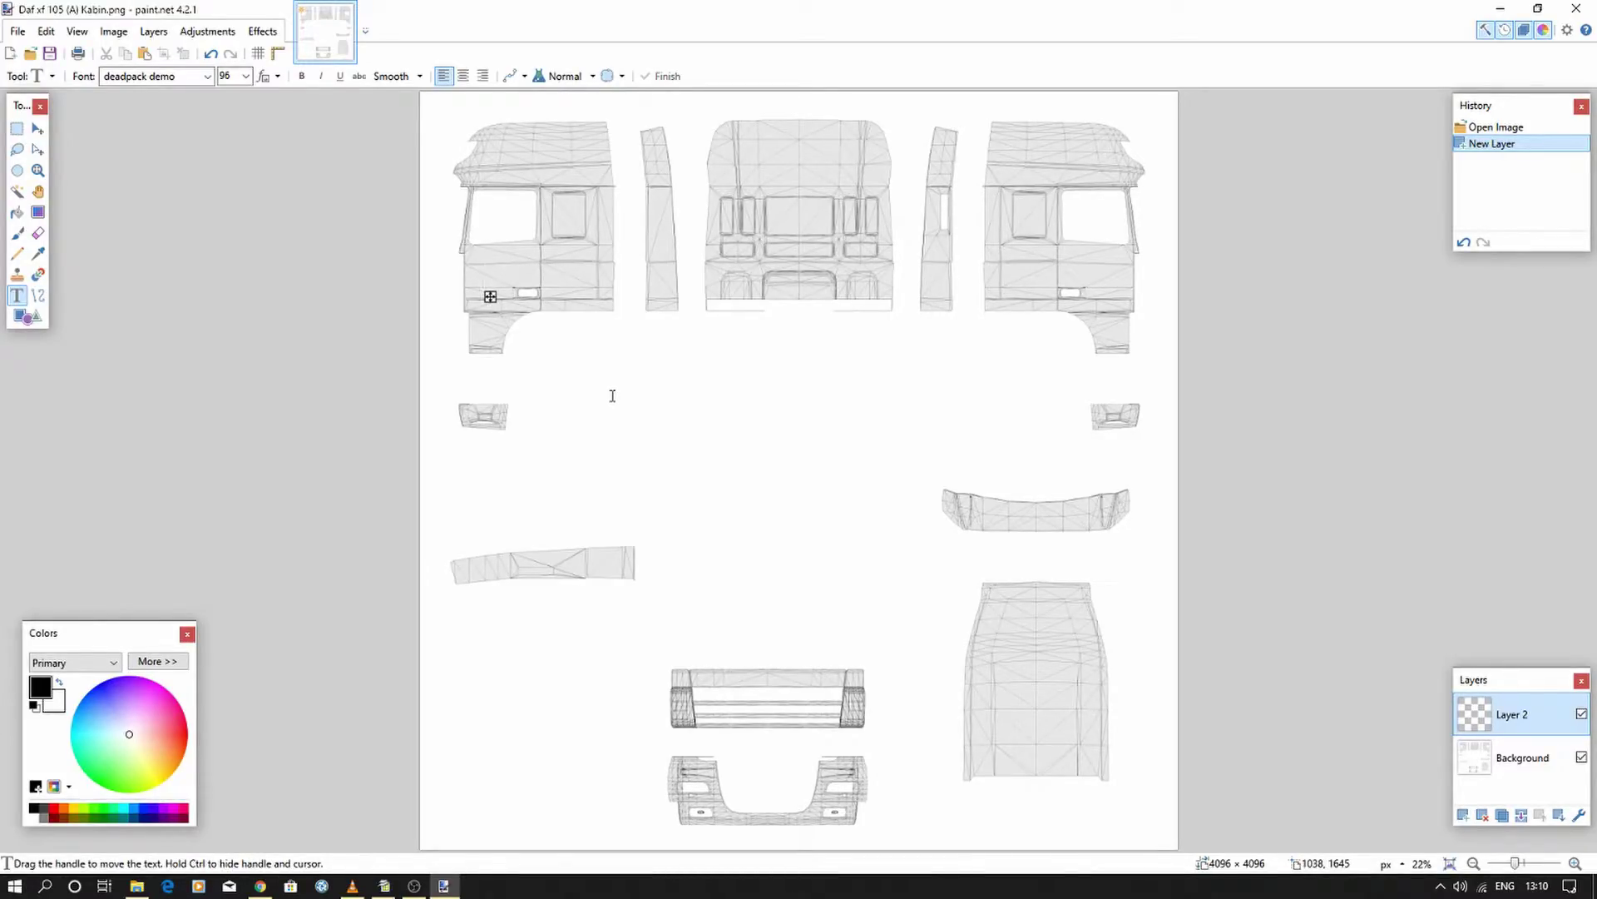
{"action": "type", "text": "ETD"}
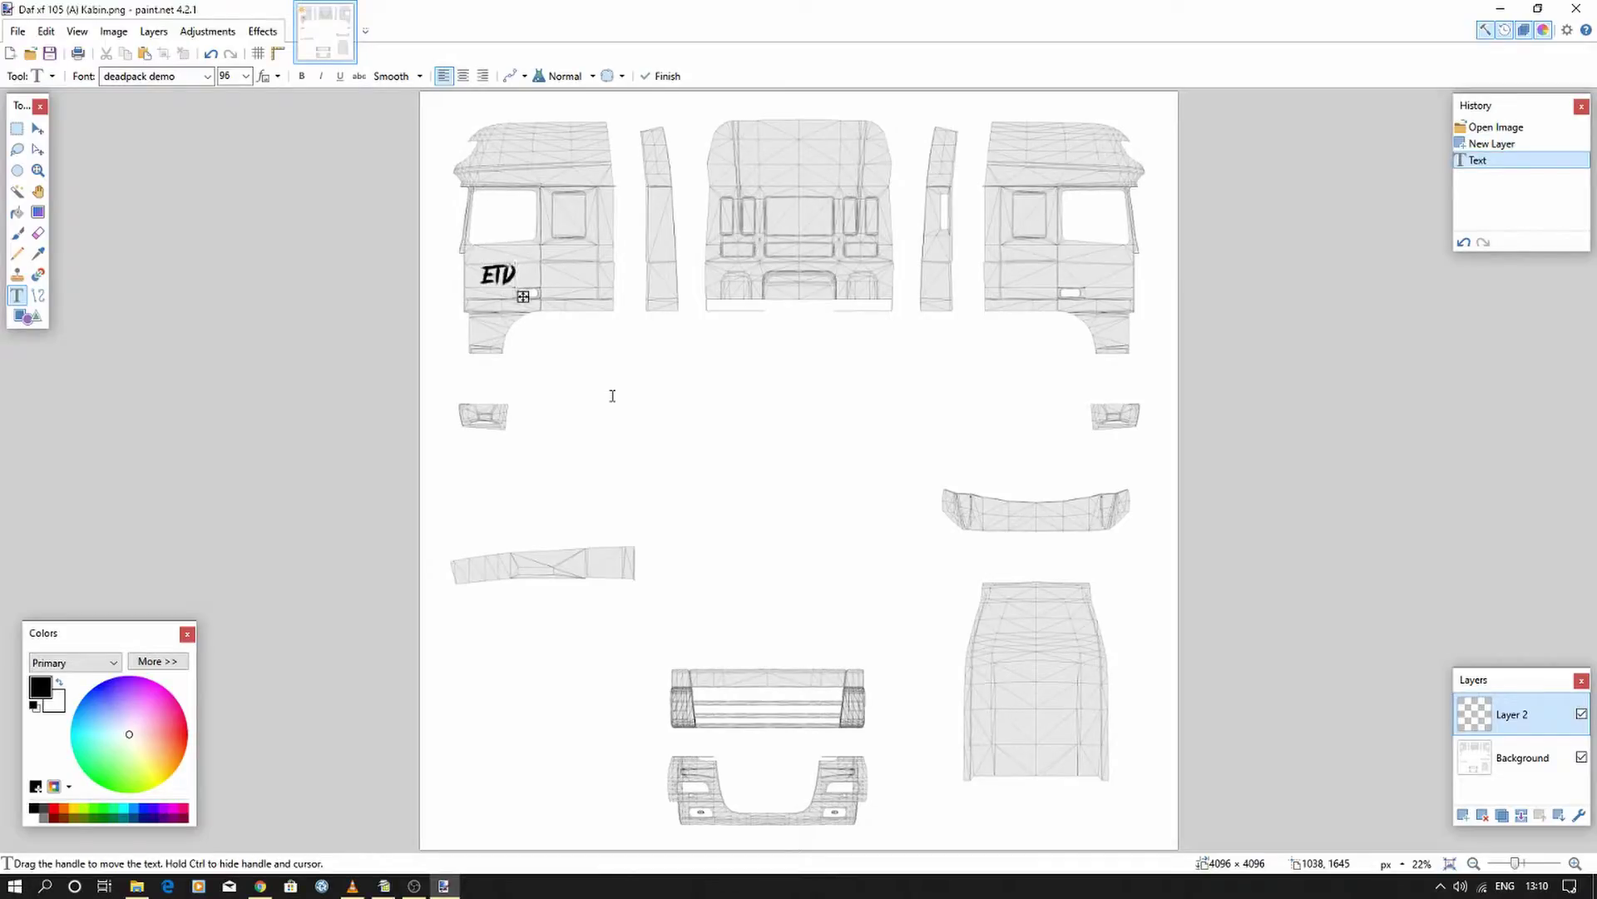
{"action": "key", "text": "BackSpace"}
{"action": "type", "text": "S2 SKINS"}
{"action": "key", "text": "BackSpace"}
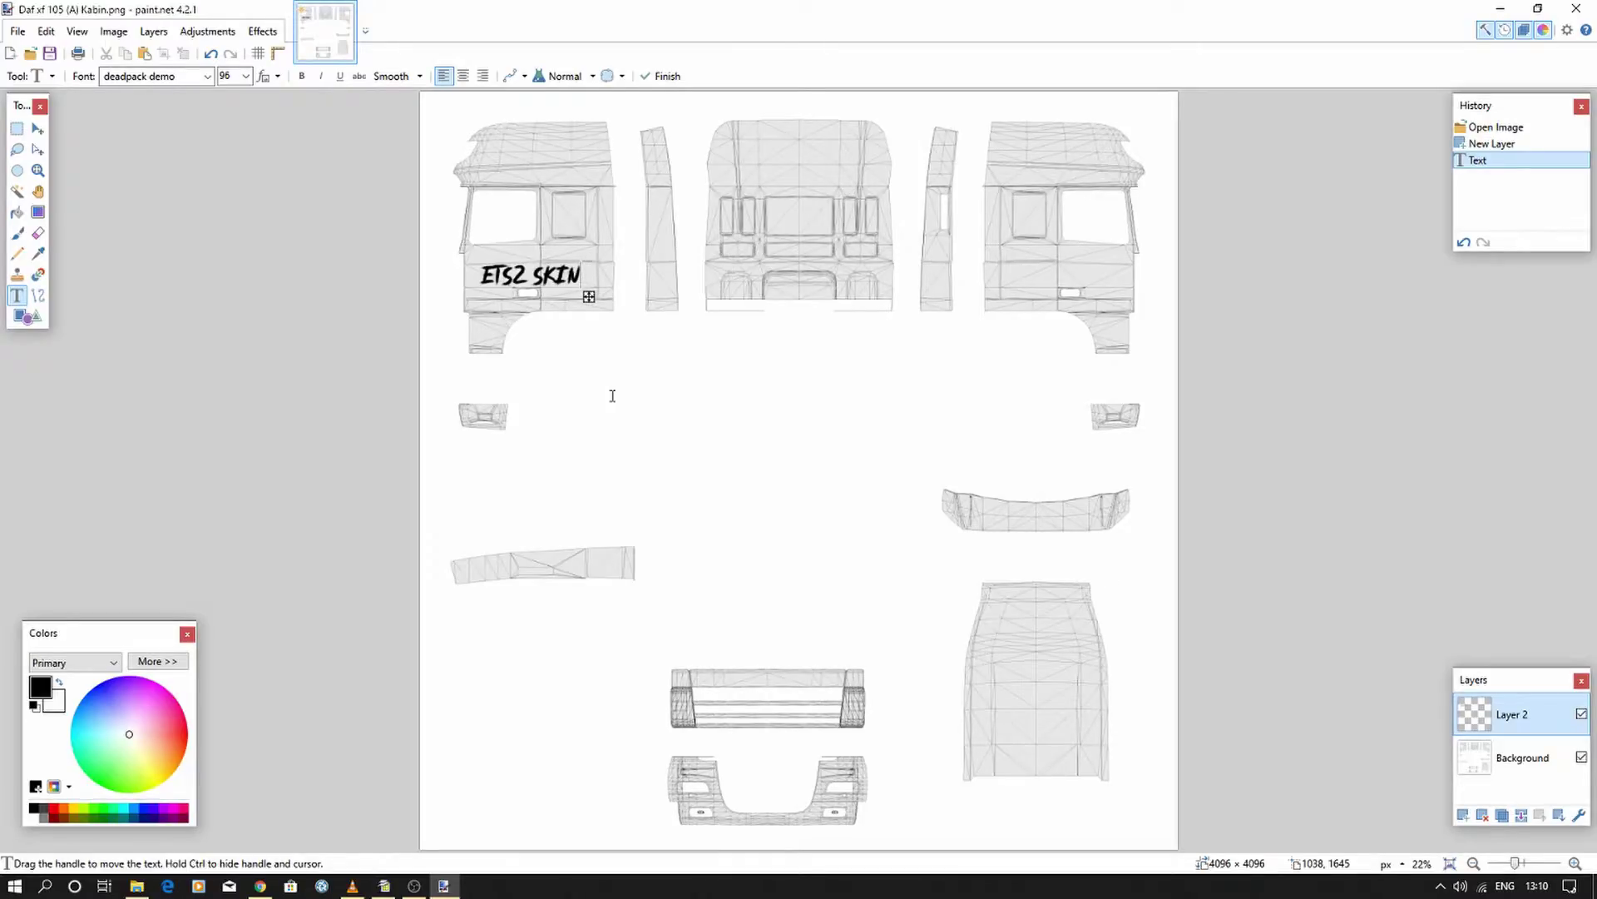
{"action": "type", "text": "VIDEO"}
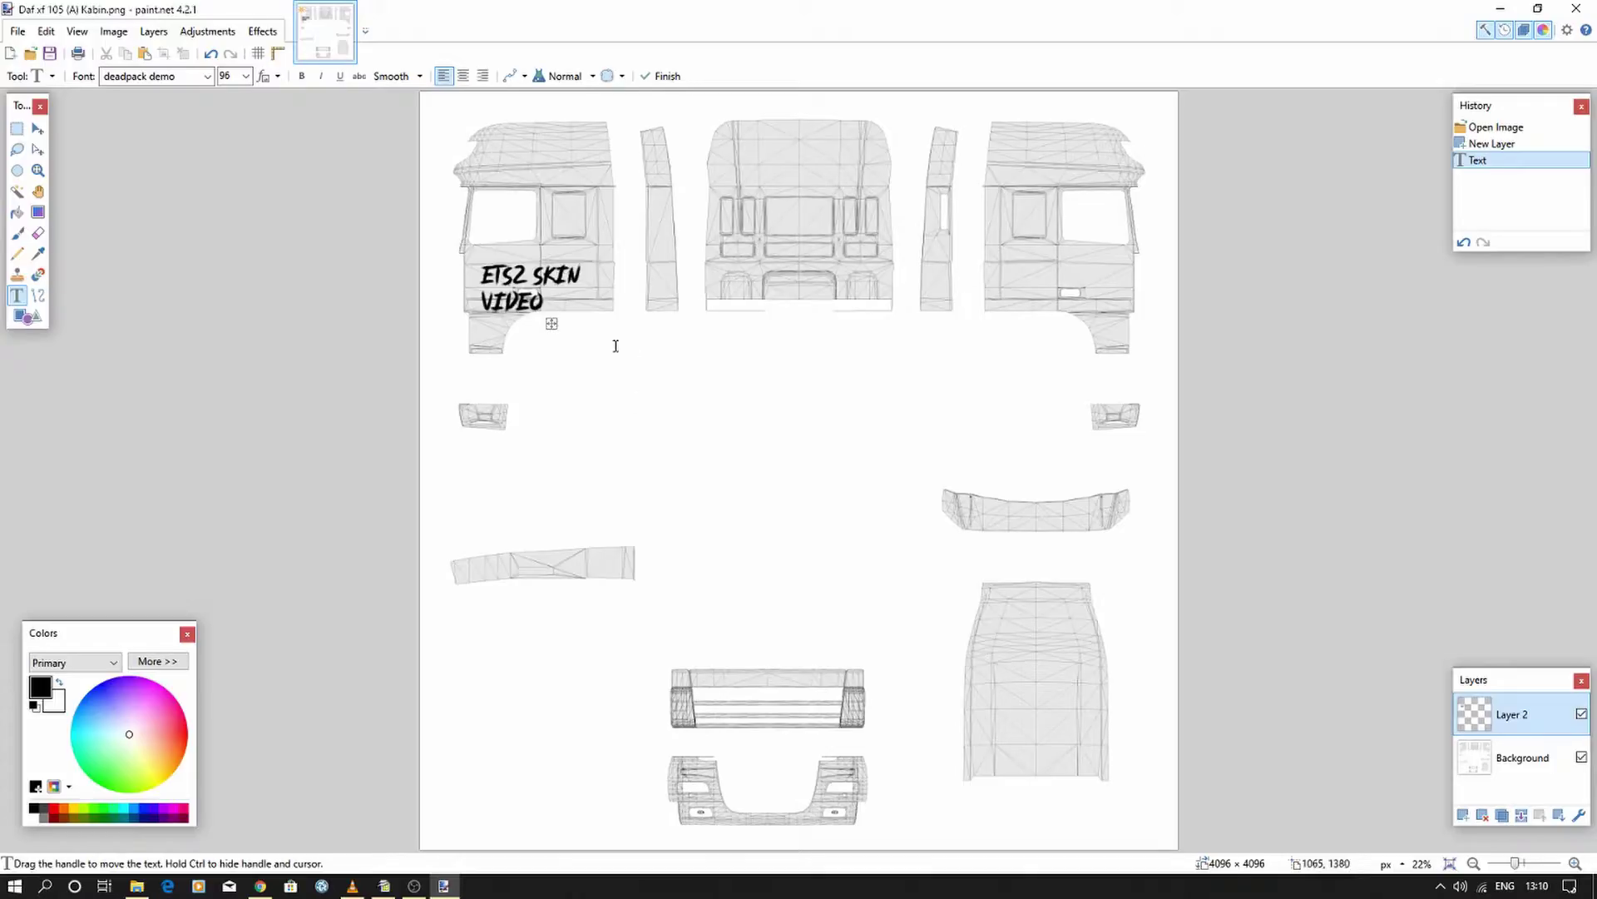
{"action": "mouse_move", "coordinate": [552, 324]}
{"action": "left_mouse_down"}
{"action": "mouse_move", "coordinate": [537, 311]}
{"action": "mouse_move", "coordinate": [565, 308]}
{"action": "left_mouse_up"}
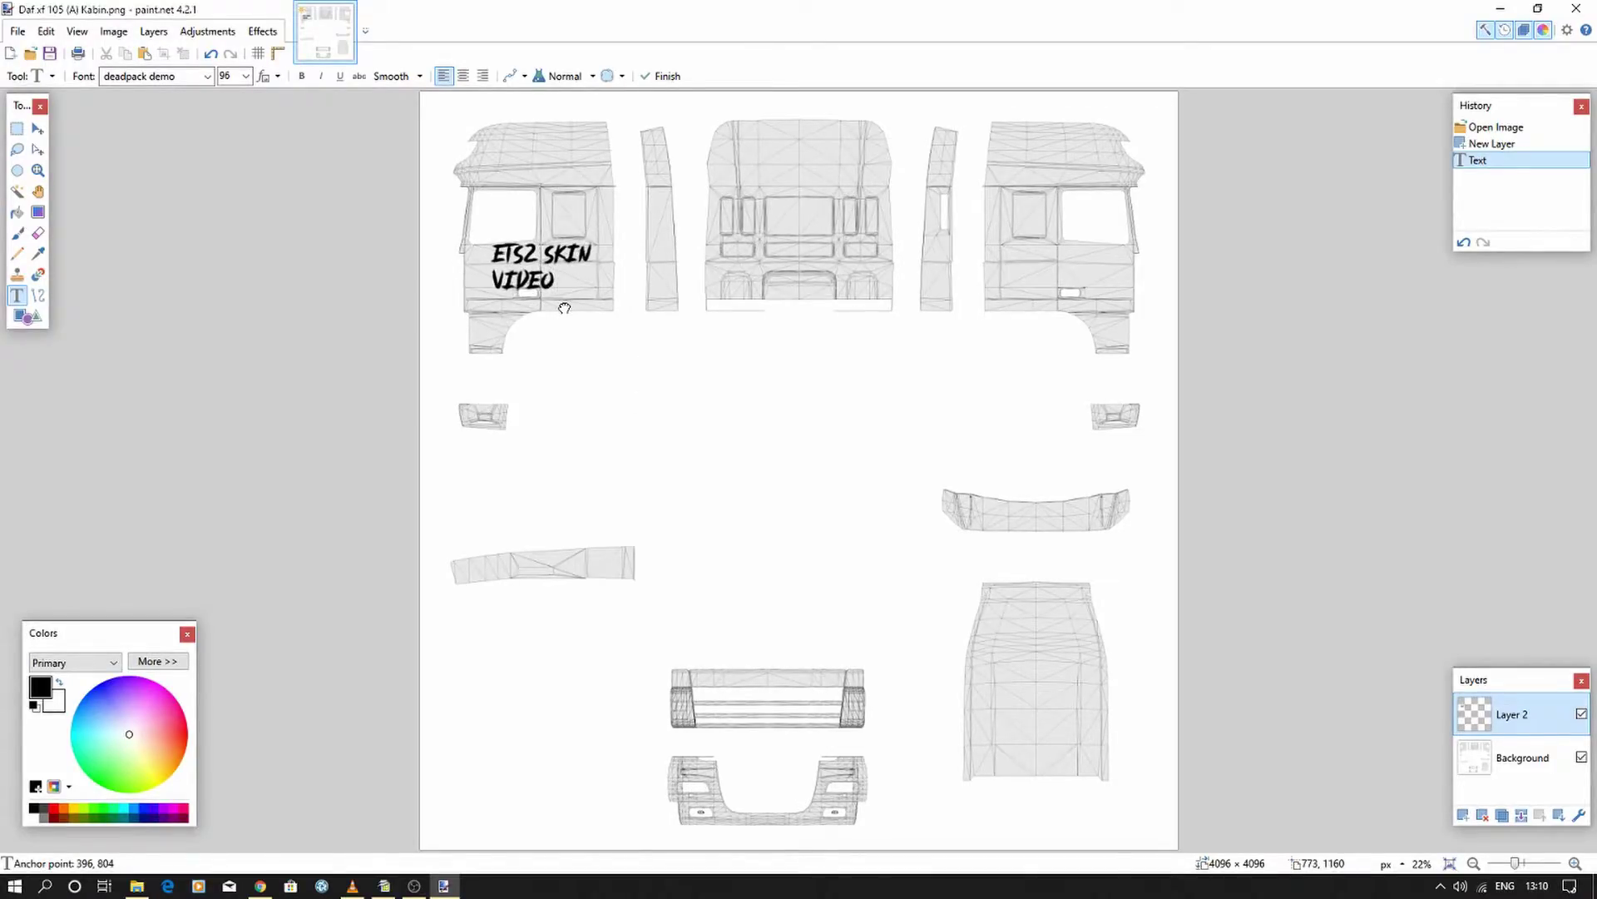
{"action": "left_click", "coordinate": [246, 76]}
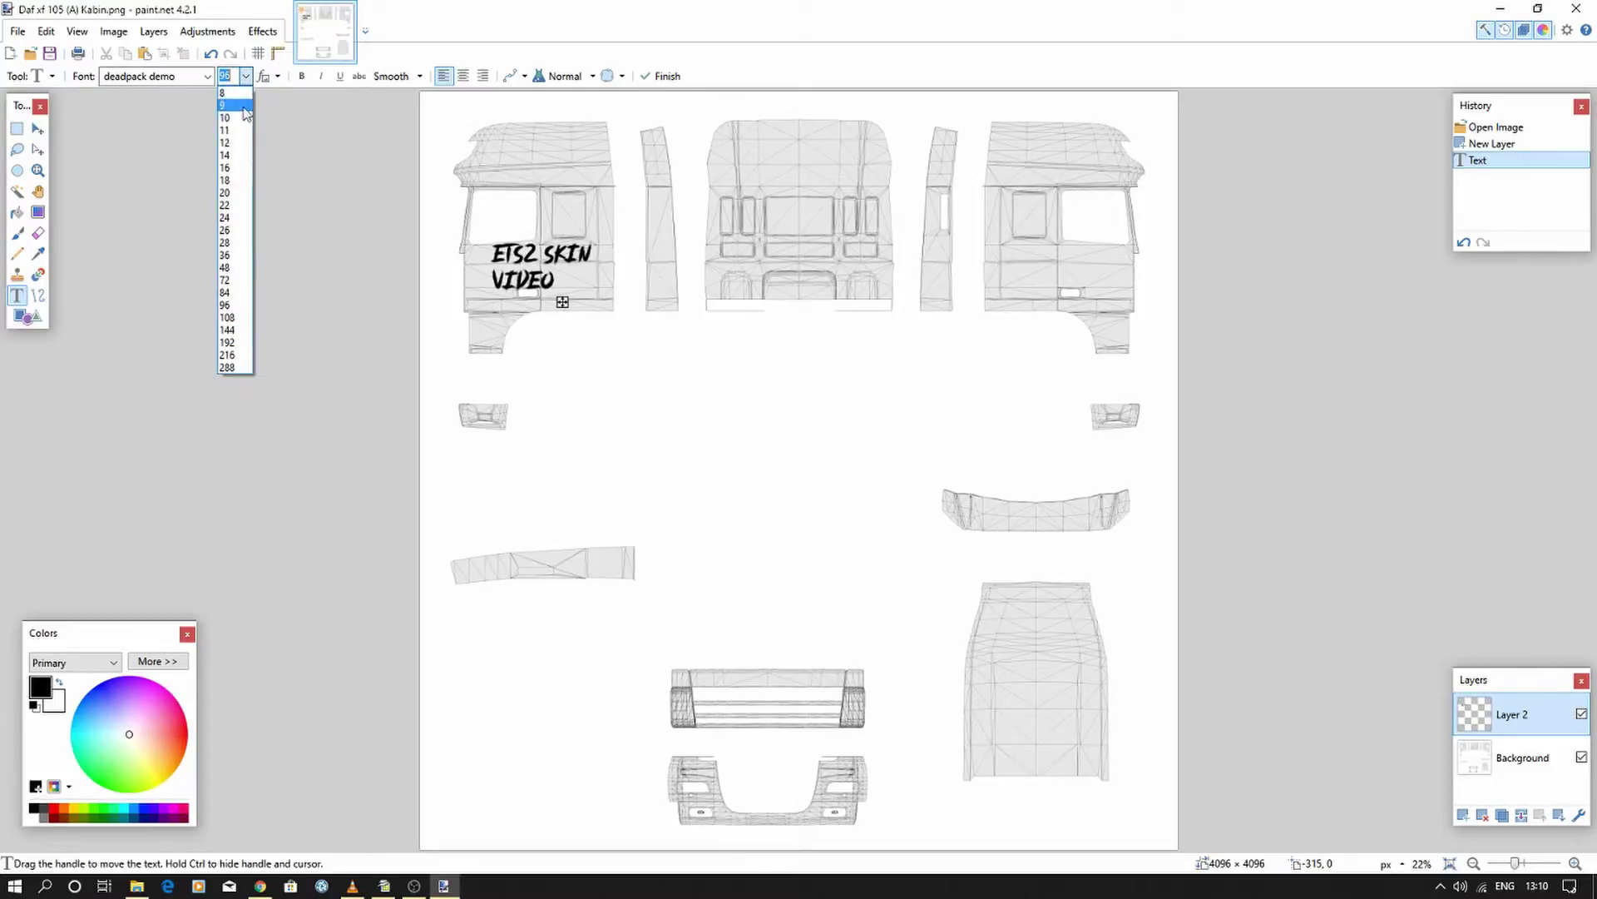
{"action": "left_click", "coordinate": [227, 293]}
{"action": "left_click_drag", "start_coordinate": [555, 298], "coordinate": [565, 299]}
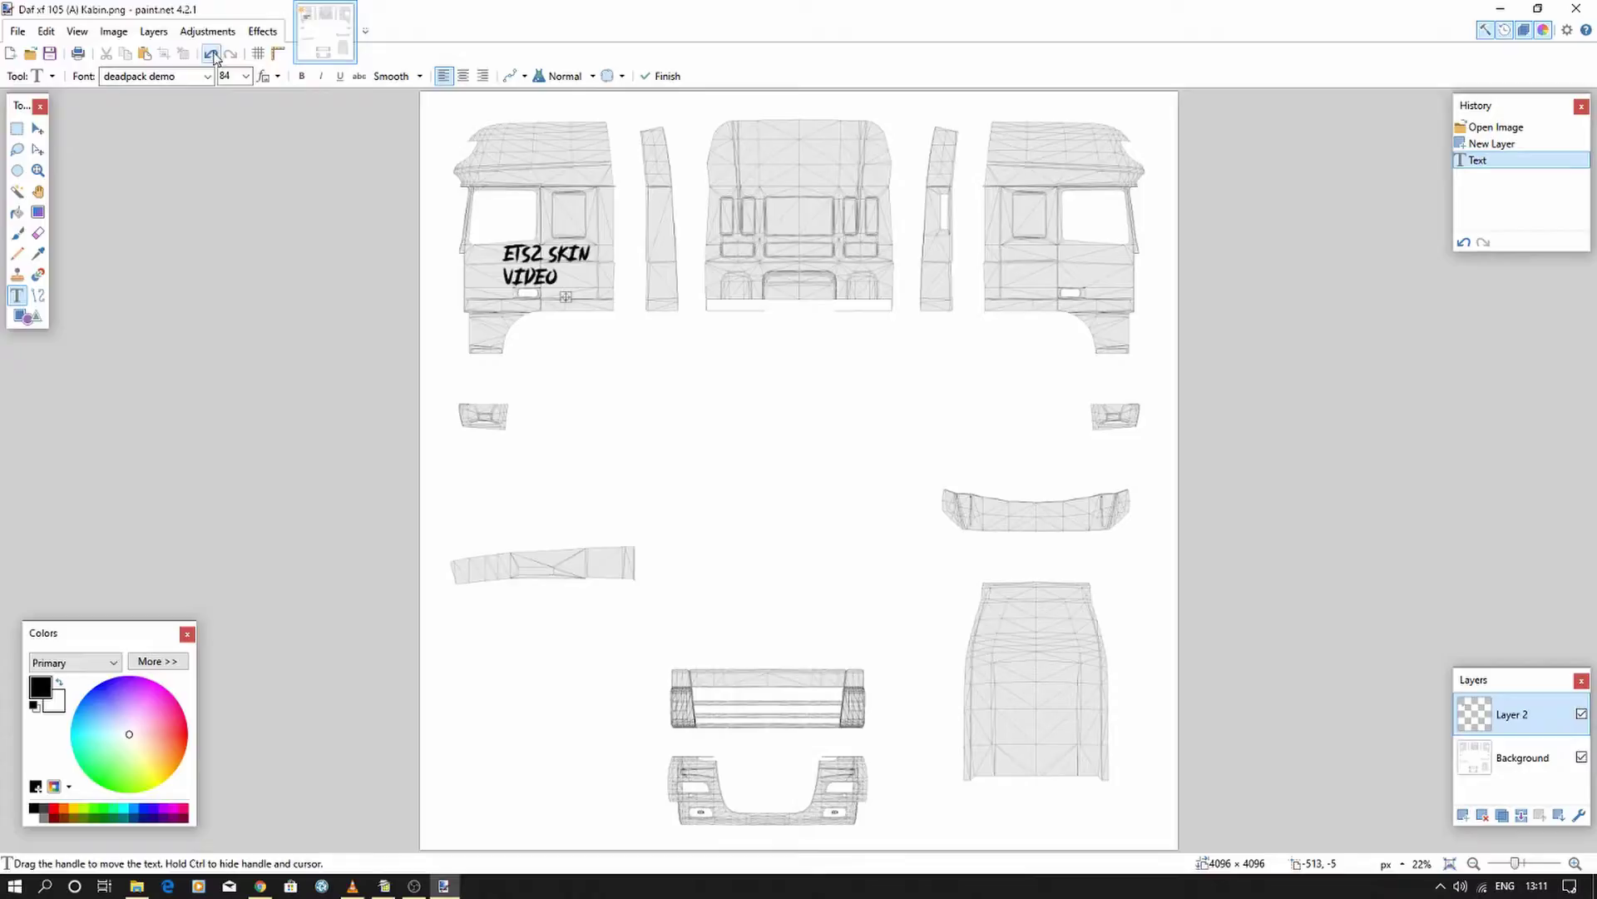
- Duplicate the text layer and move the copy onto the right cab side panel
{"action": "left_click", "coordinate": [153, 31]}
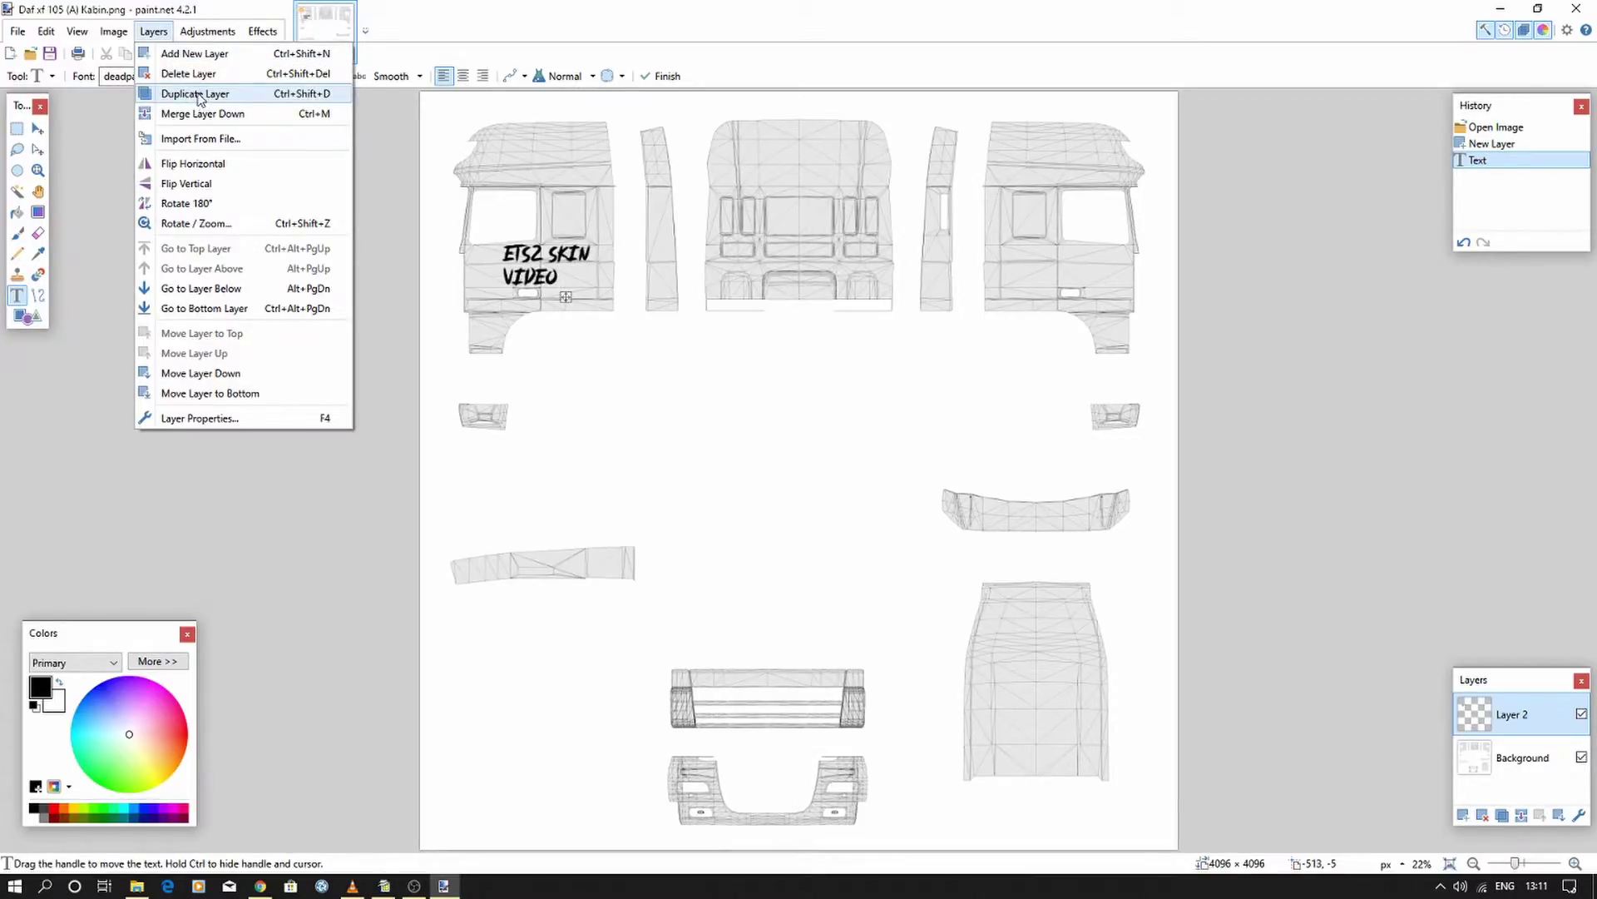
{"action": "left_click", "coordinate": [199, 93]}
{"action": "key", "text": "m"}
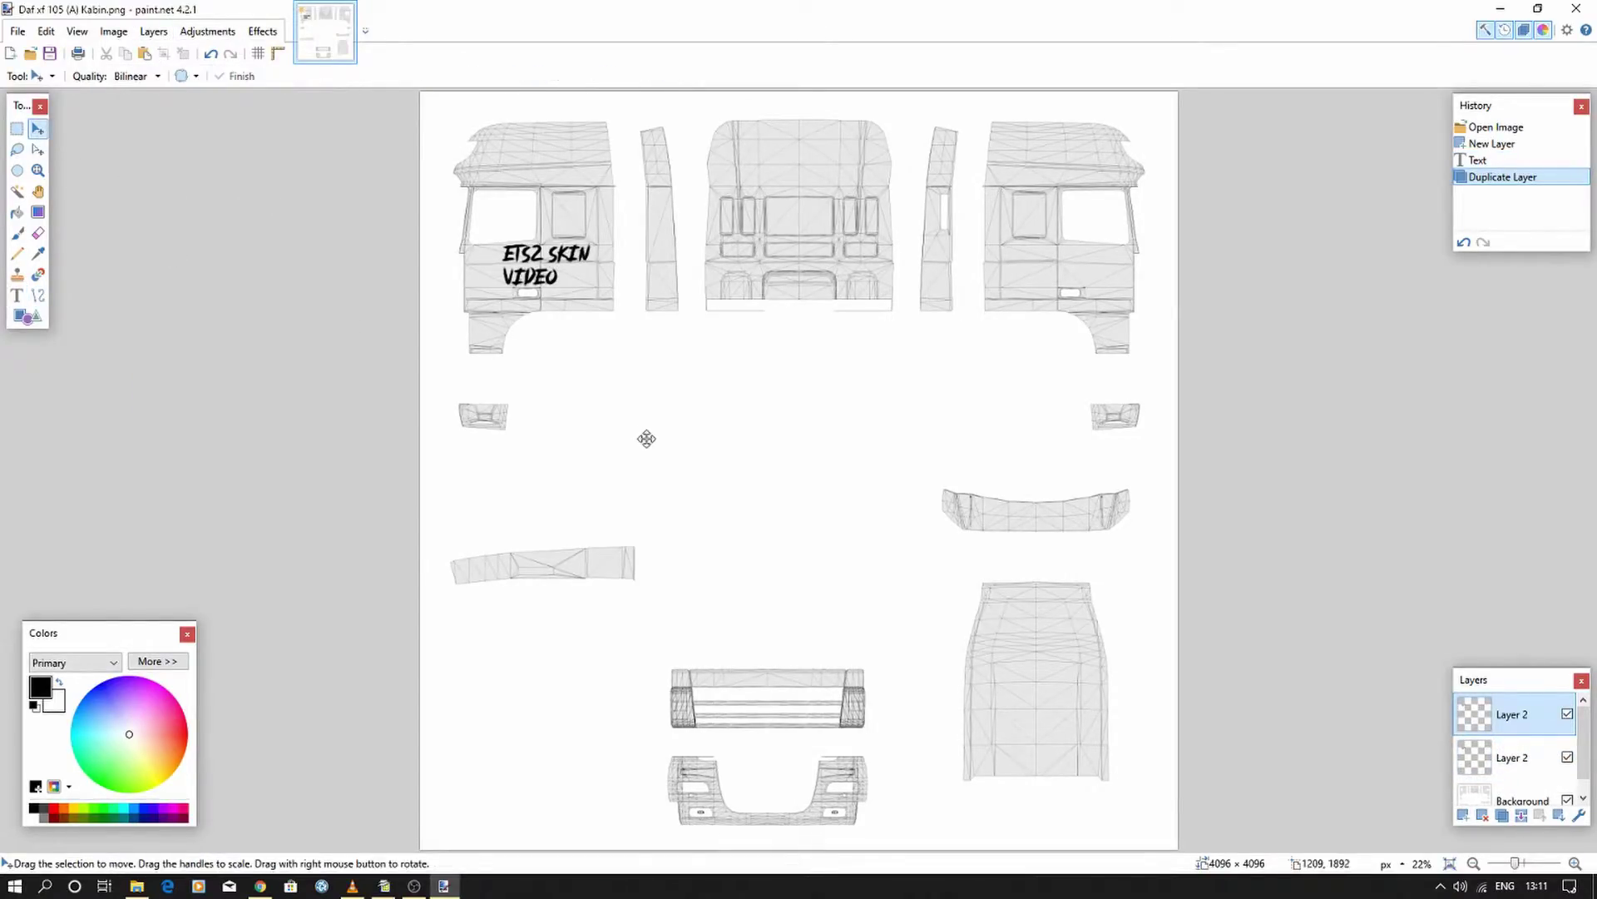
{"action": "key", "text": "ctrl+a"}
{"action": "left_click_drag", "start_coordinate": [600, 364], "coordinate": [1101, 361]}
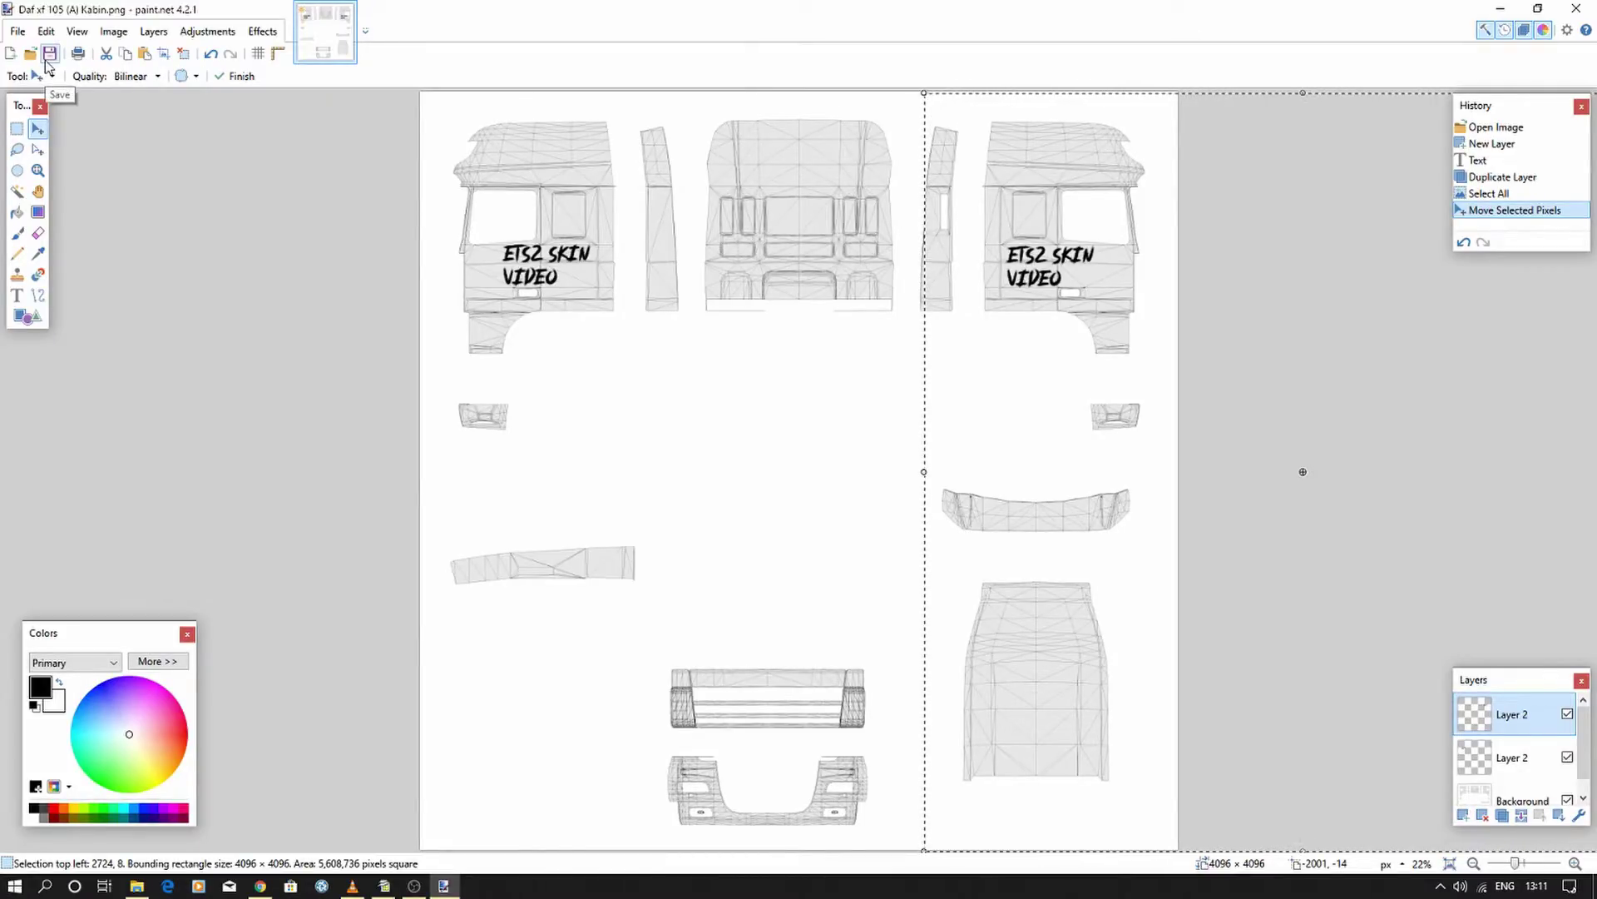
{"action": "key", "text": "ctrl+d"}
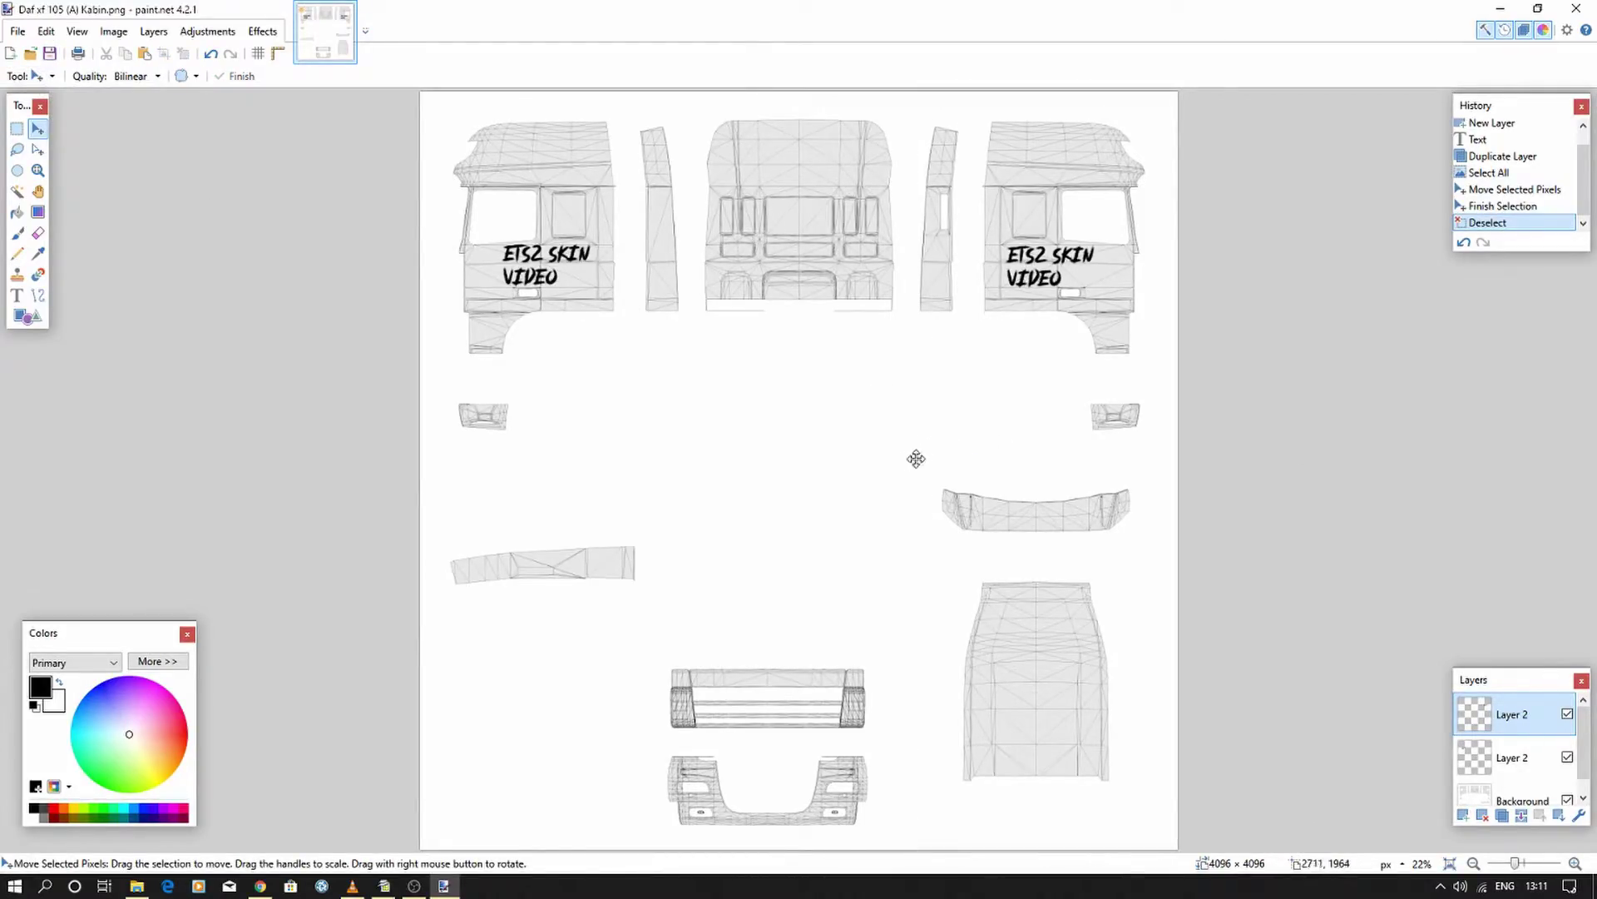
{"action": "left_click", "coordinate": [153, 32]}
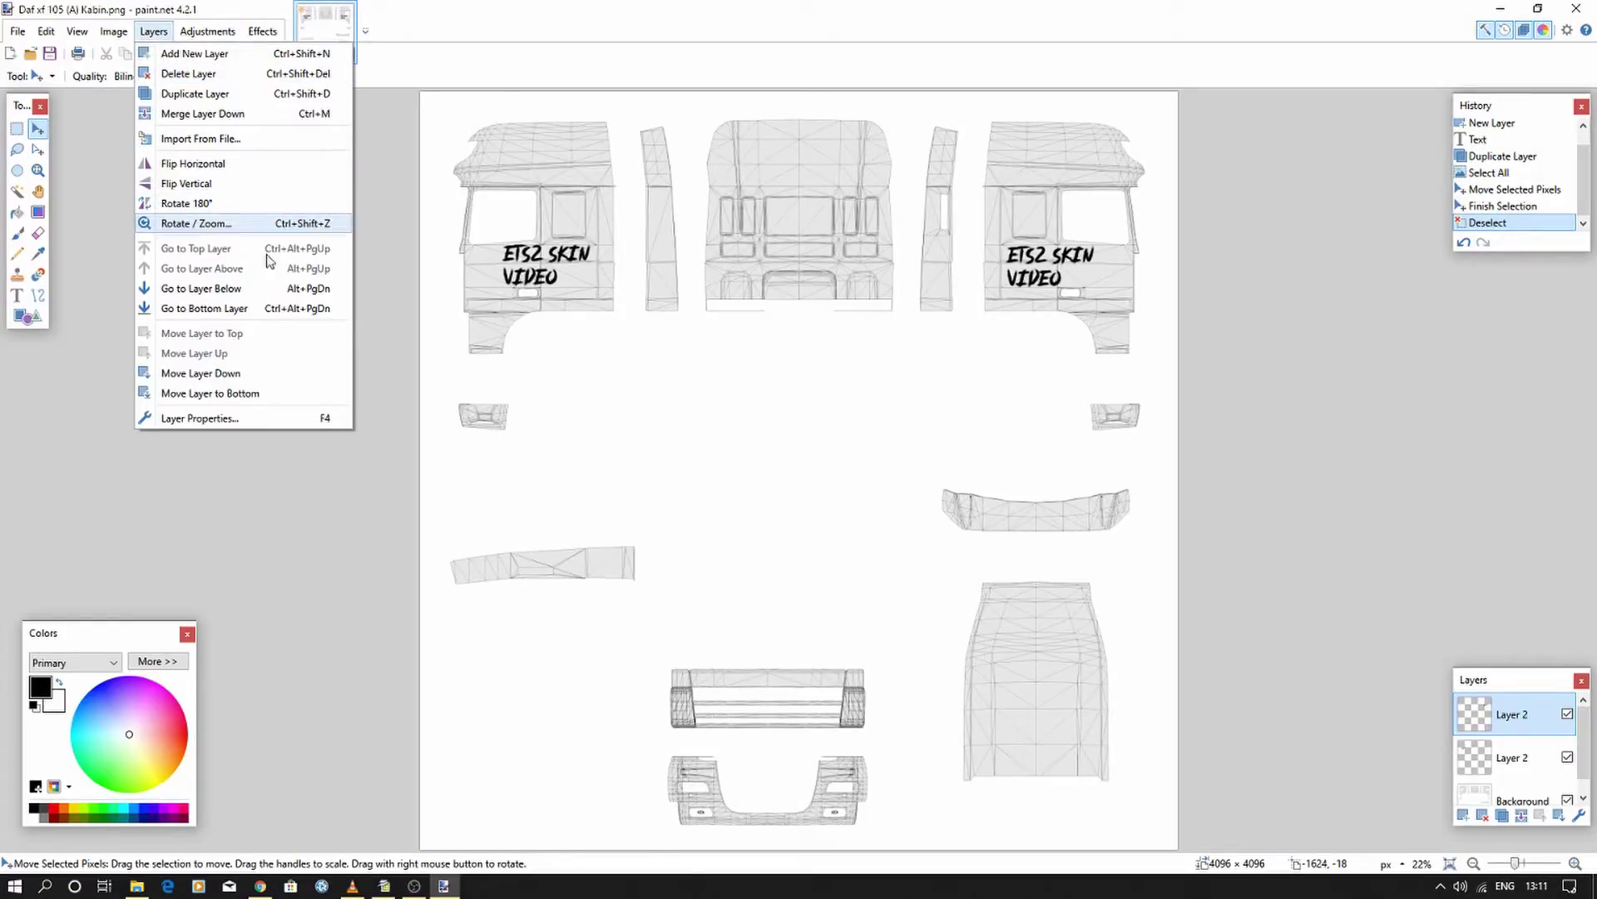
- Import union-jack-26119_960_720 from the ETS folder as a layer and shrink it to 460 × 304
{"action": "left_click", "coordinate": [240, 141]}
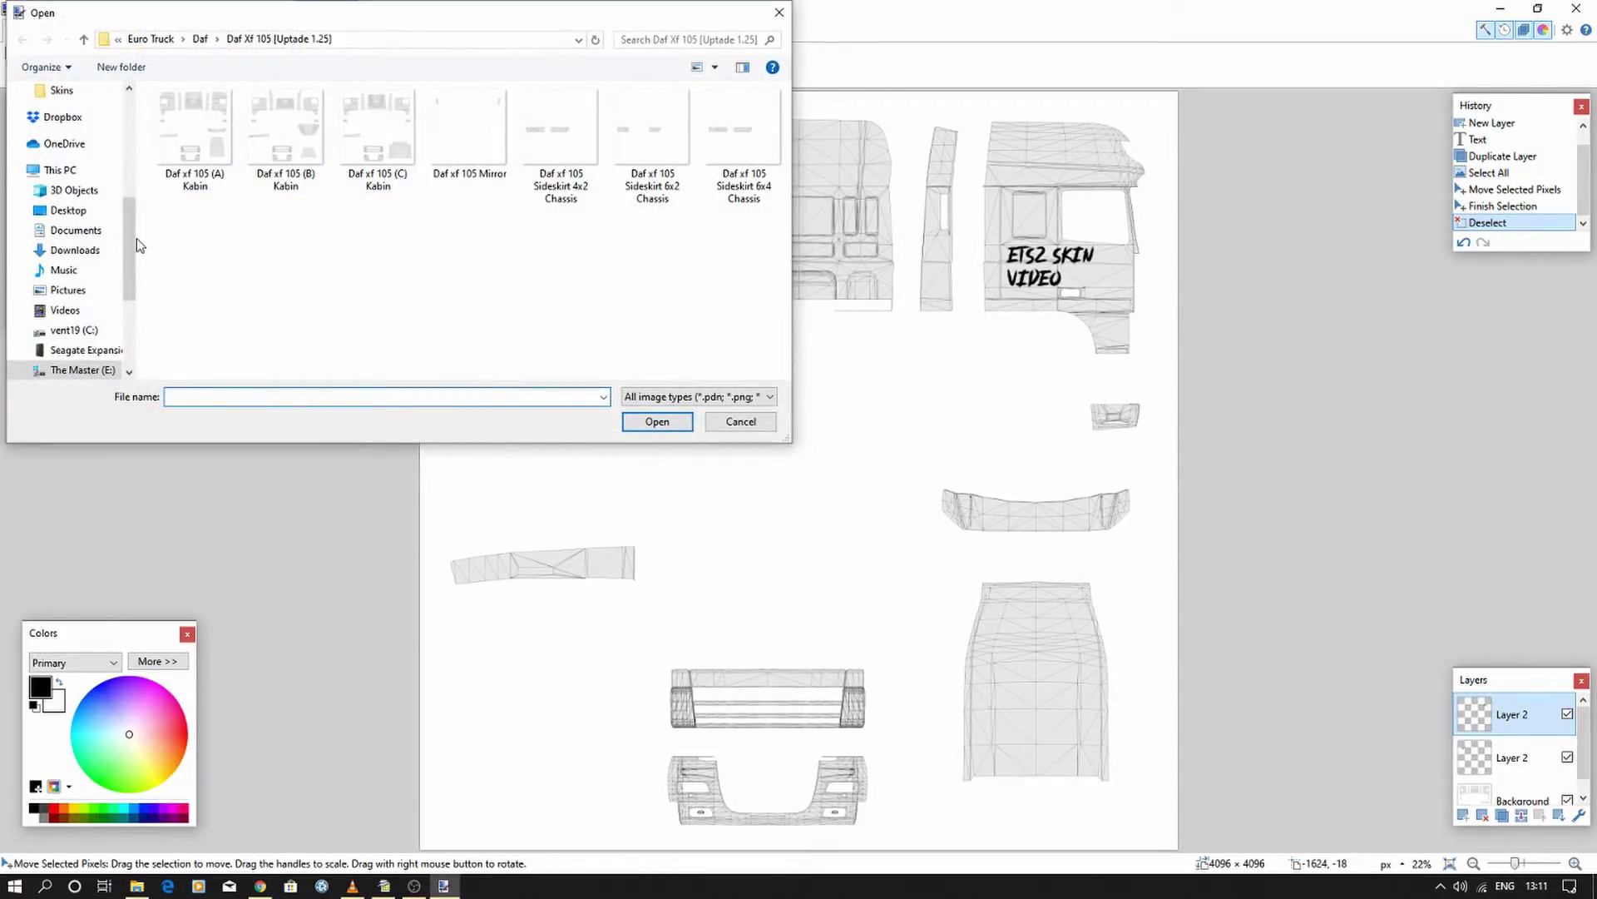
{"action": "left_click_drag", "start_coordinate": [127, 238], "coordinate": [123, 148]}
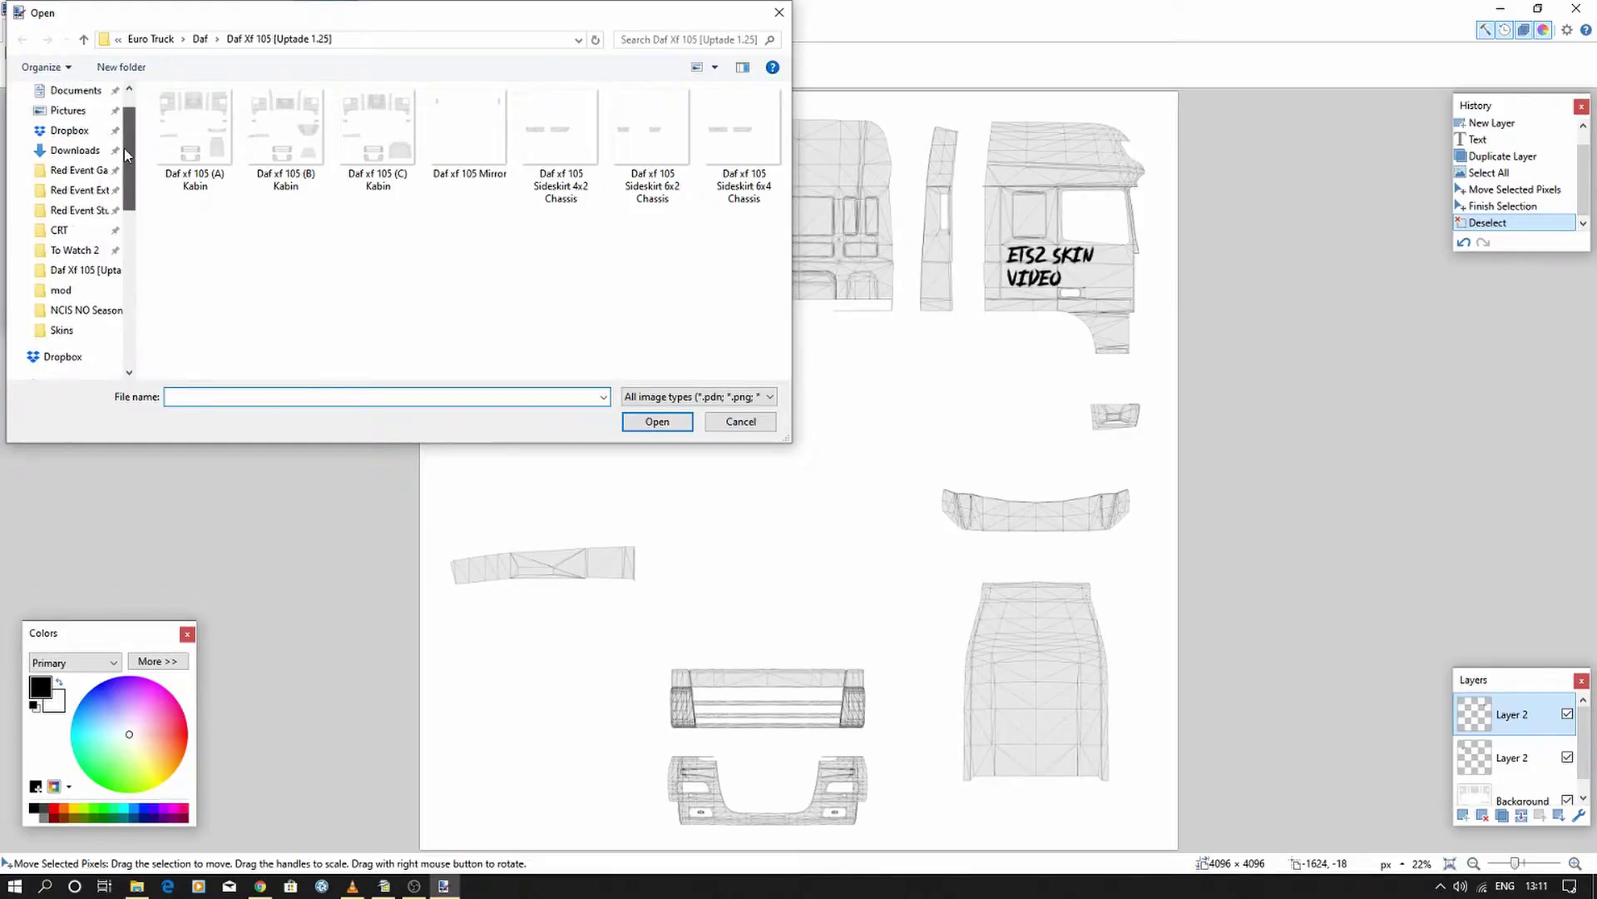
{"action": "left_click", "coordinate": [68, 171]}
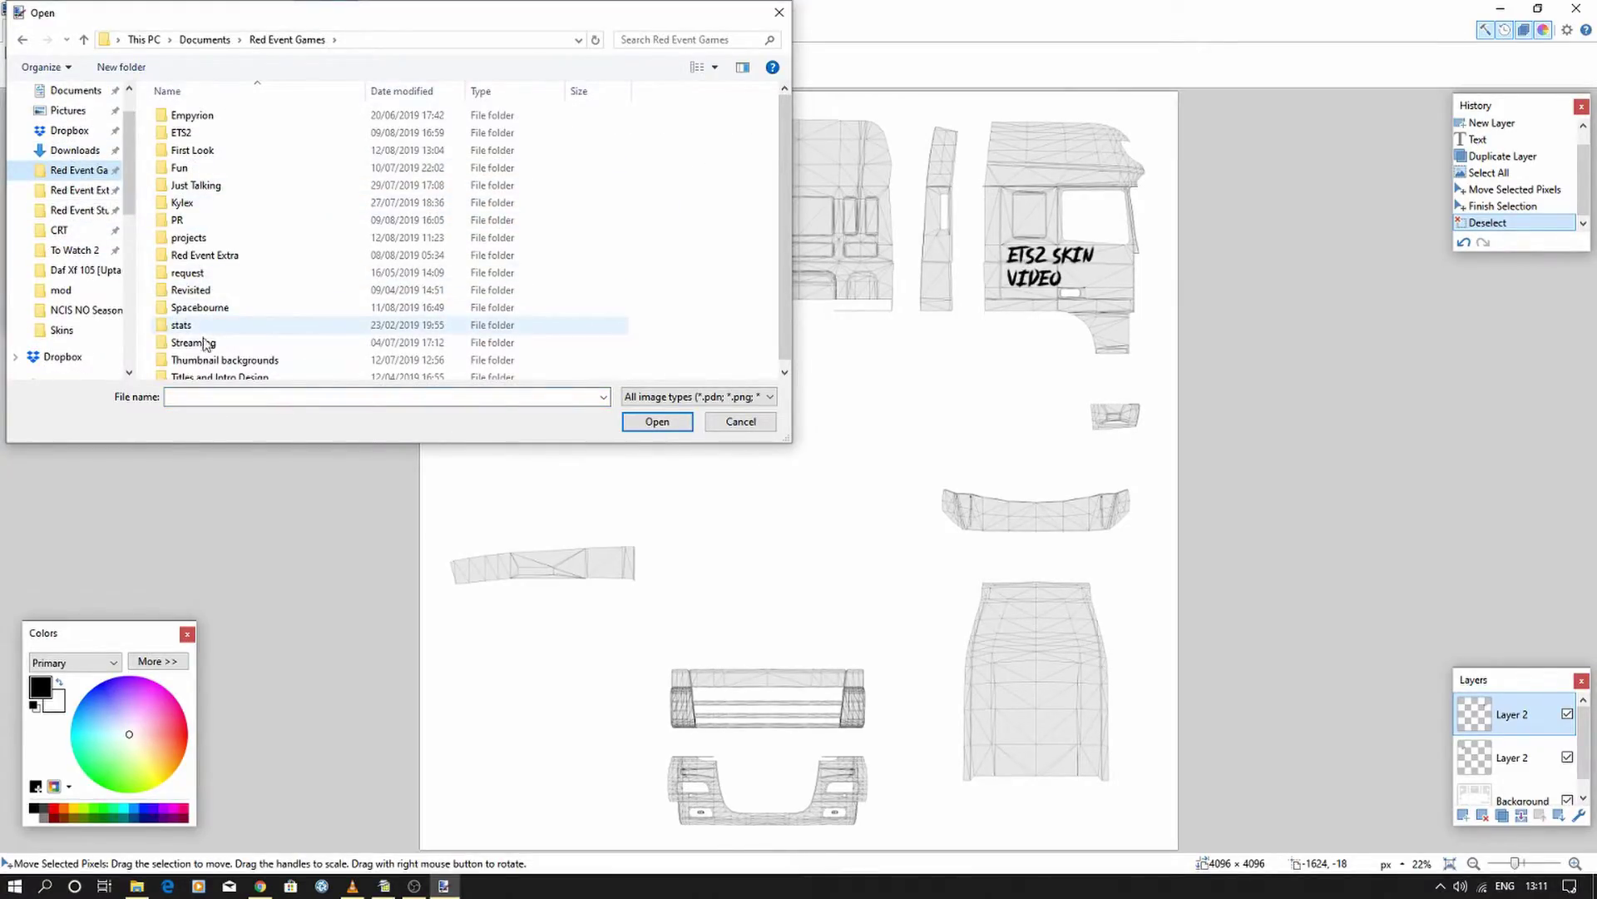
{"action": "double_click", "coordinate": [190, 239]}
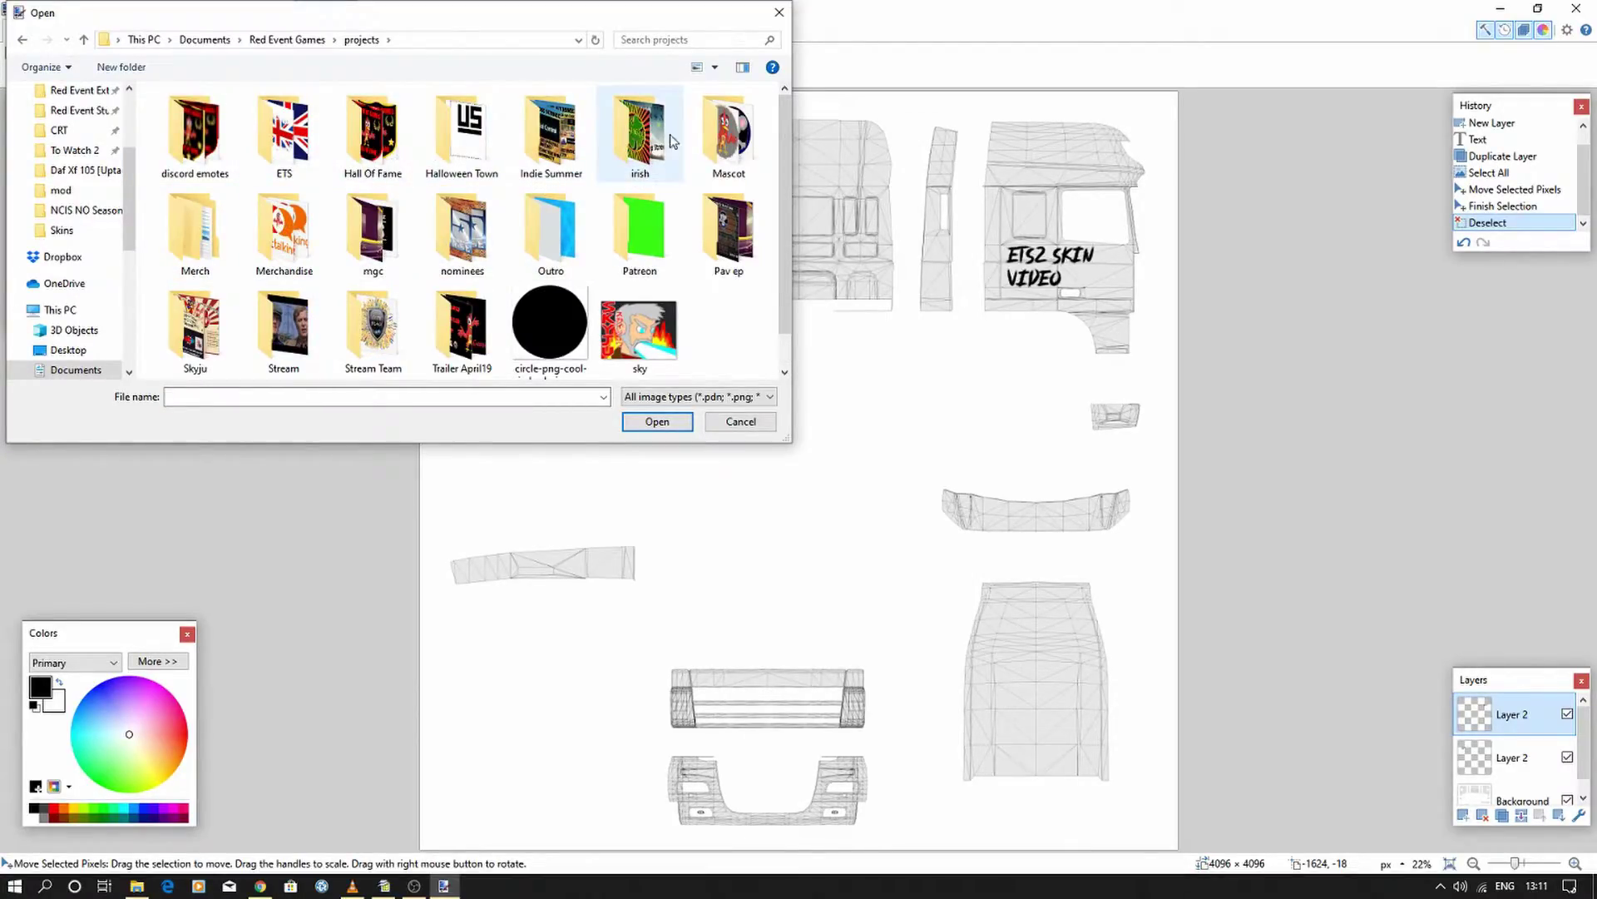
{"action": "double_click", "coordinate": [283, 137]}
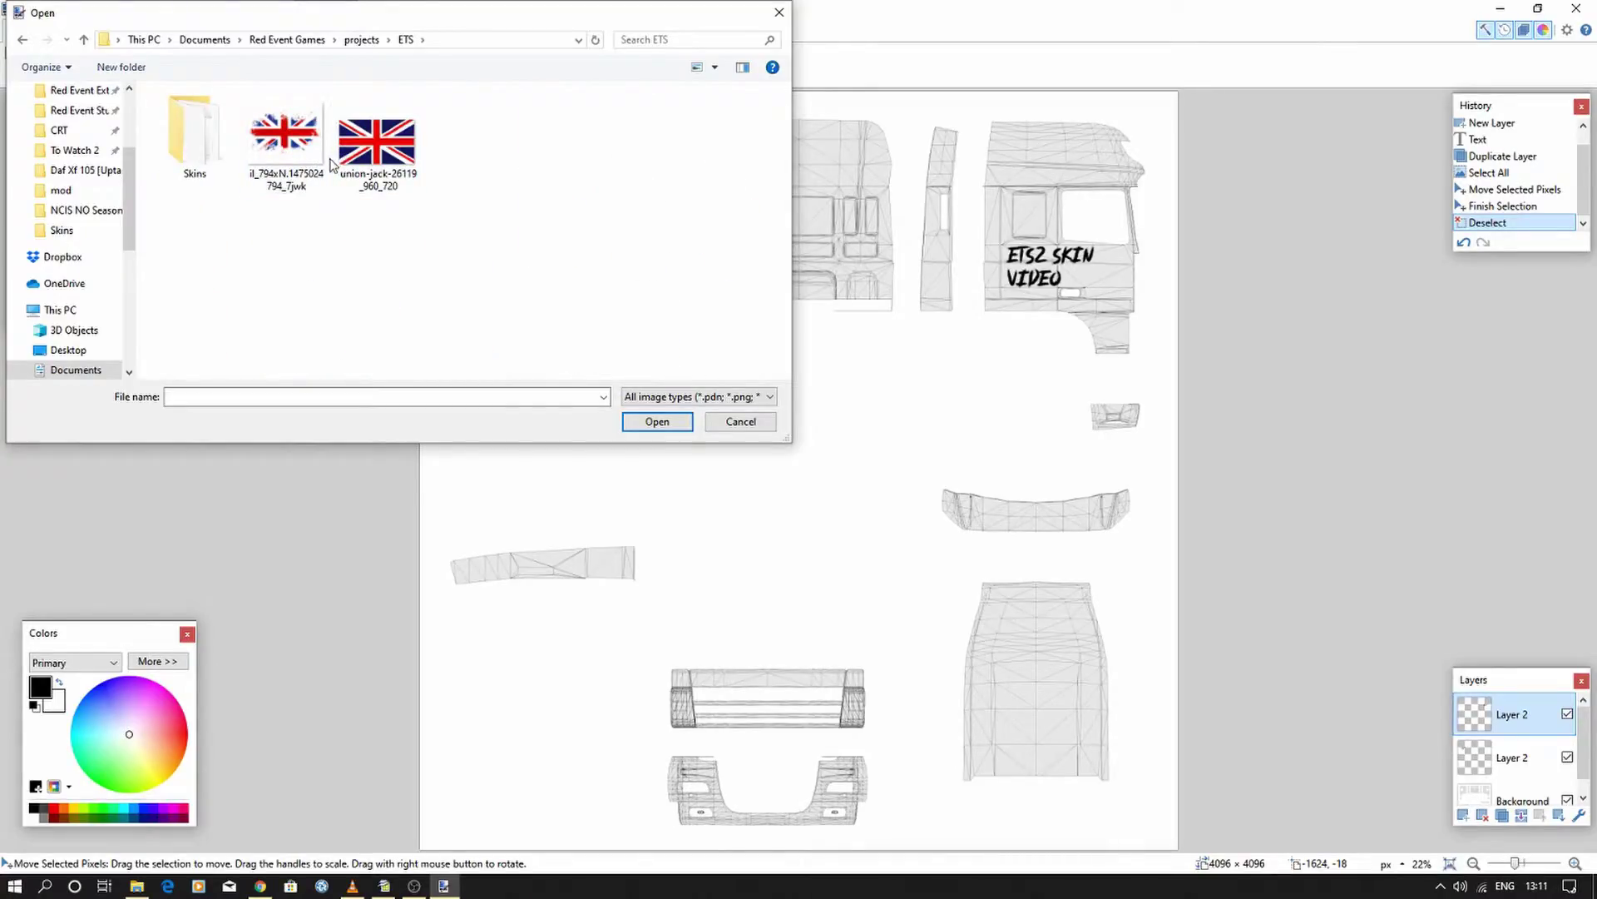
{"action": "left_click", "coordinate": [376, 154]}
{"action": "left_click", "coordinate": [657, 421]}
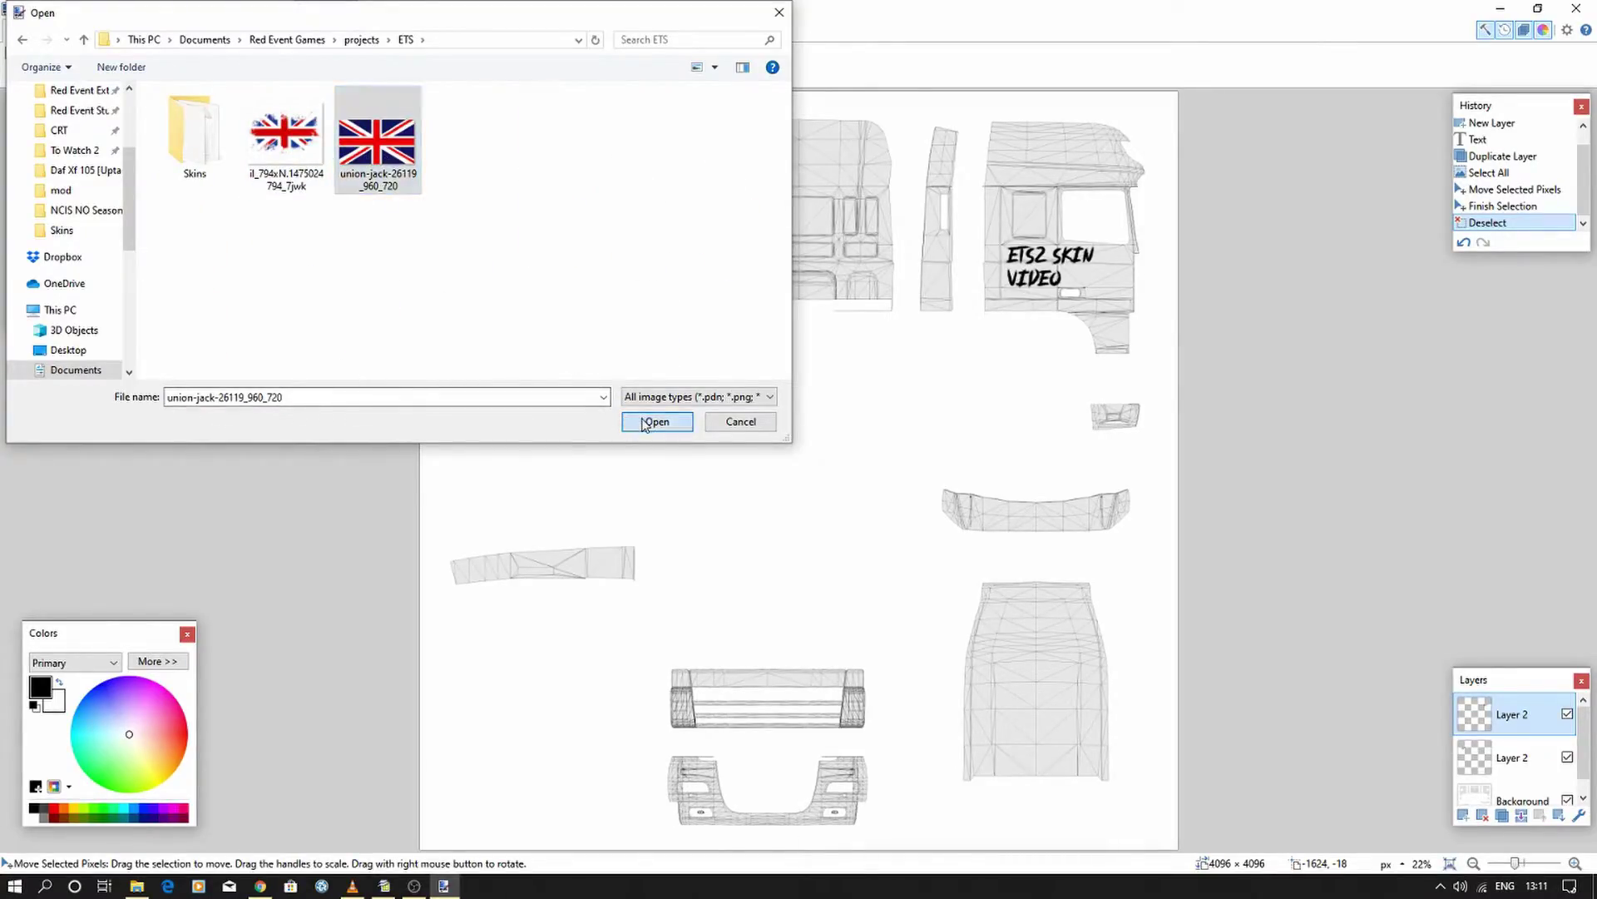
{"action": "left_click_drag", "start_coordinate": [541, 143], "coordinate": [797, 437]}
{"action": "left_click_drag", "start_coordinate": [855, 489], "coordinate": [762, 441]}
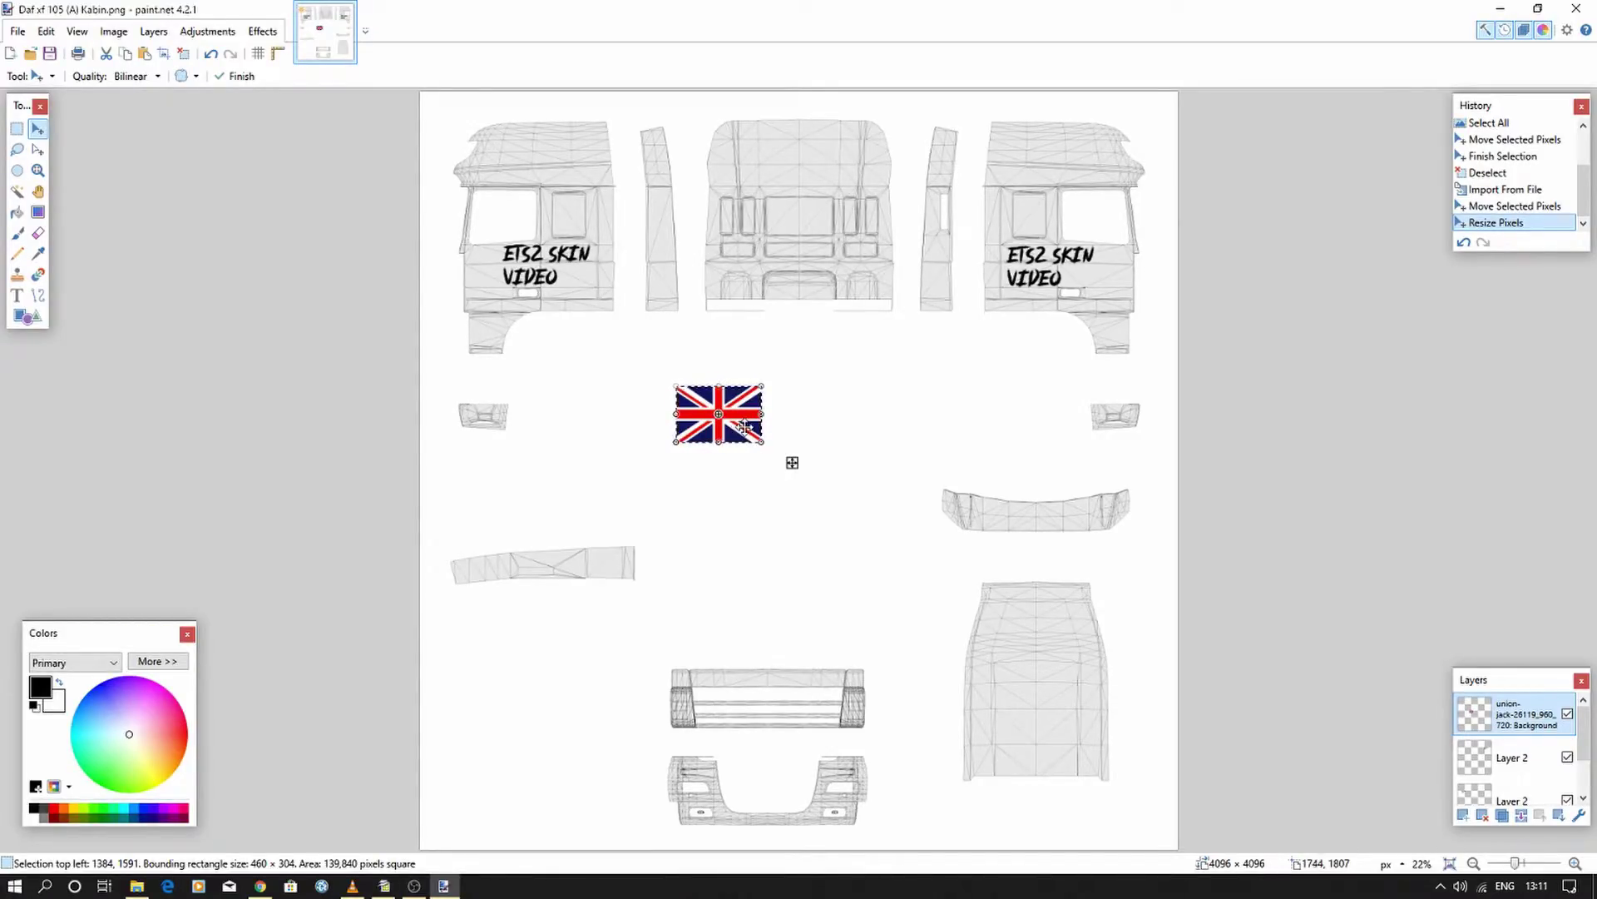
- Rotate the whole image 90° clockwise, then undo the rotation
{"action": "left_click", "coordinate": [114, 31]}
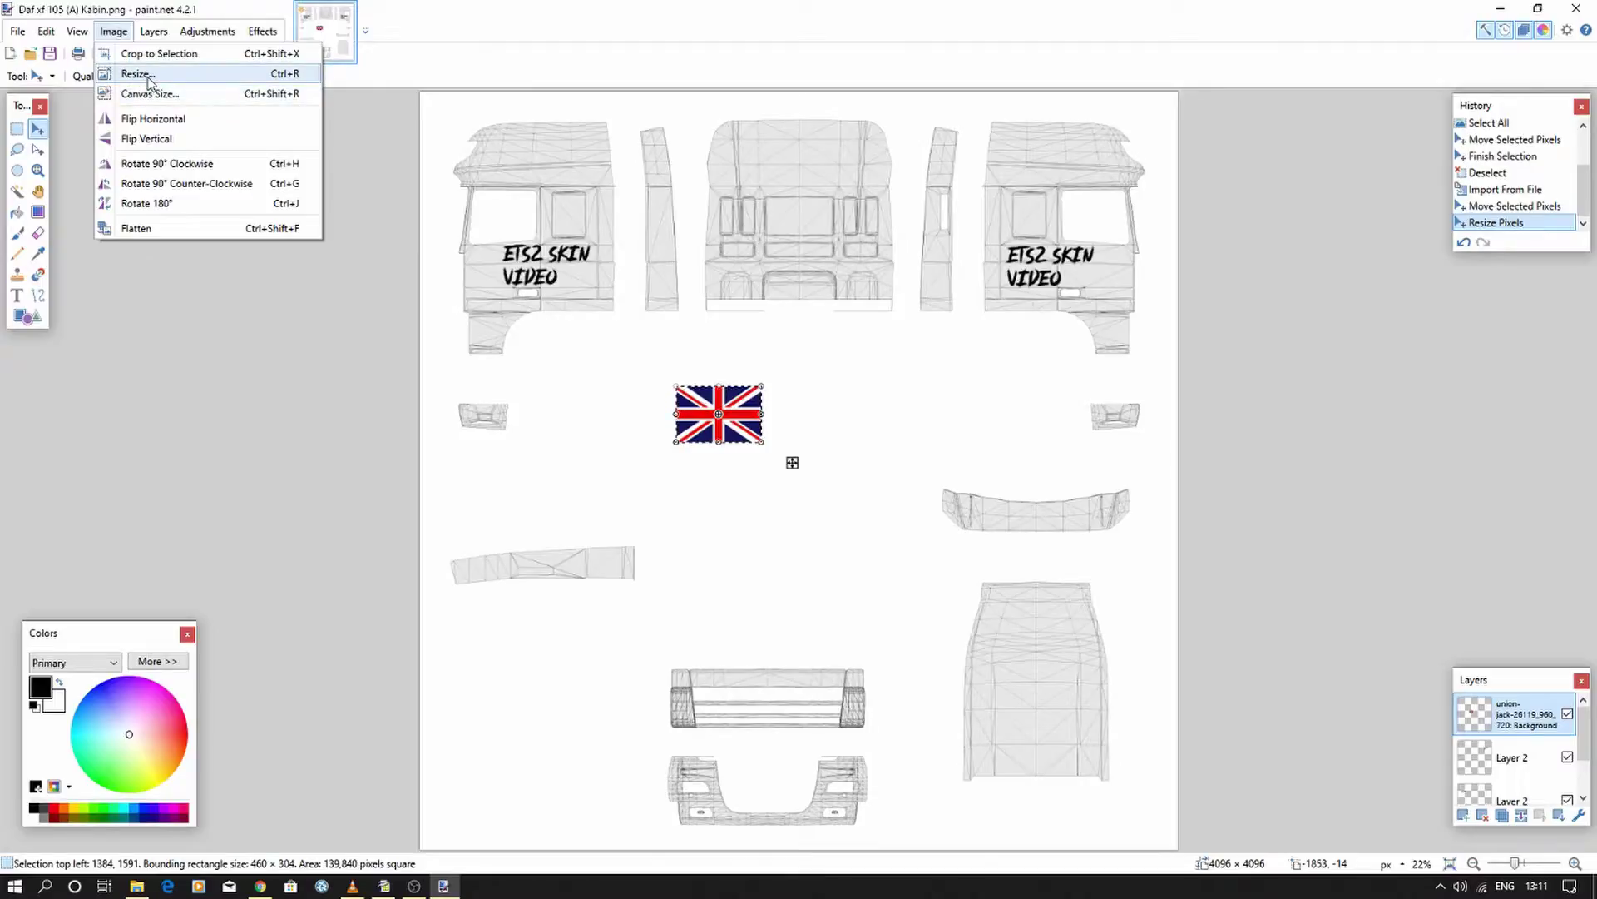
{"action": "left_click", "coordinate": [180, 167]}
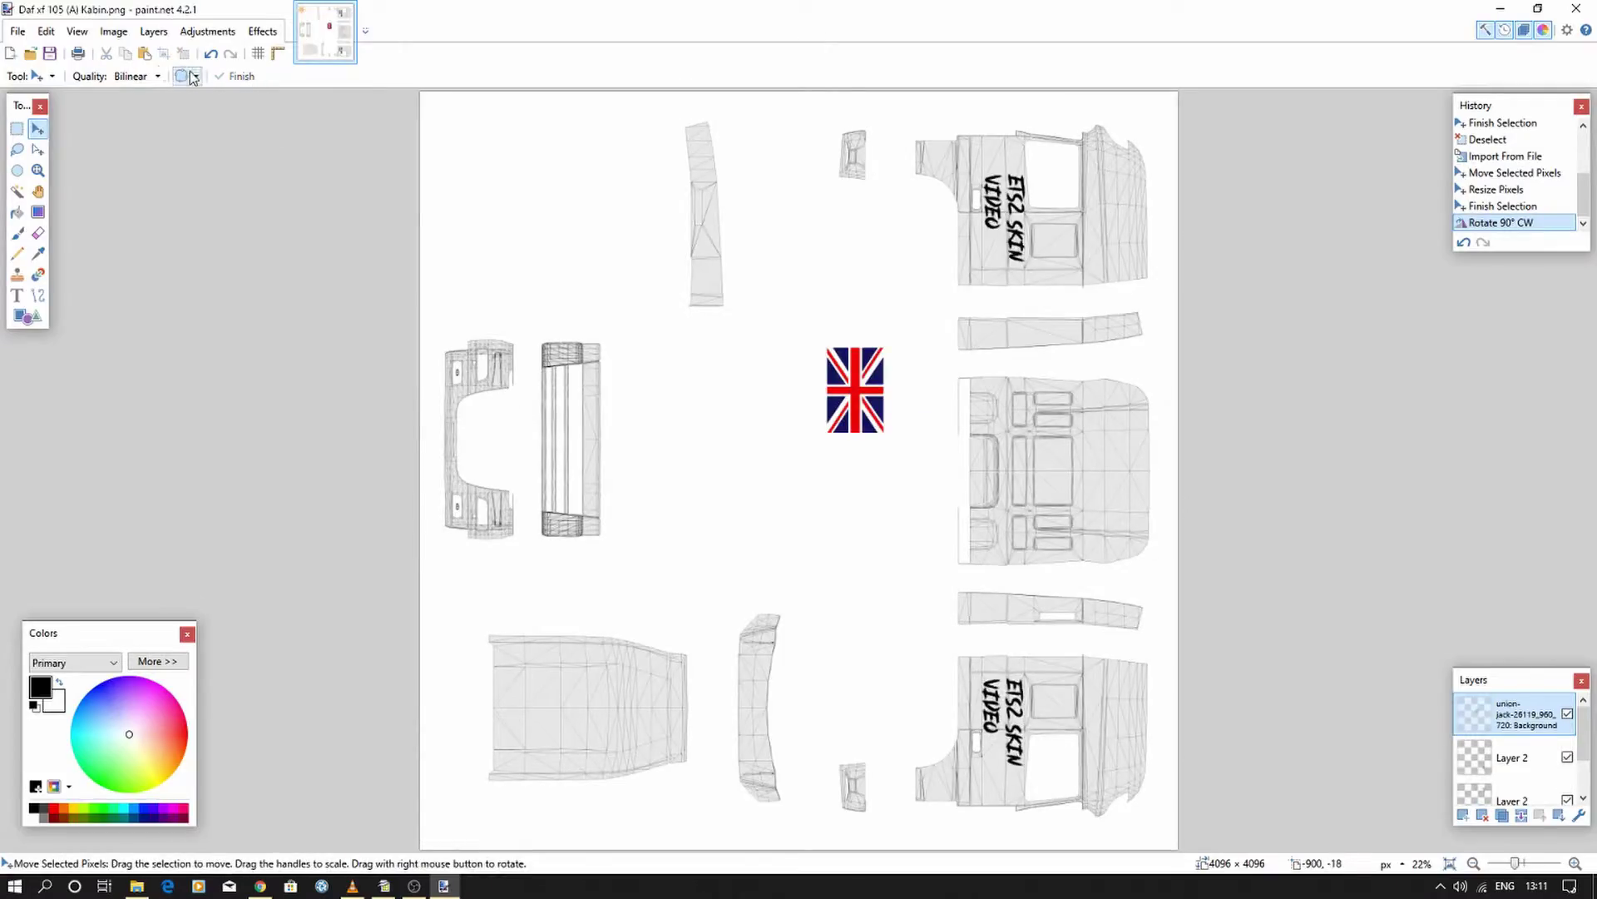
{"action": "left_click", "coordinate": [114, 32]}
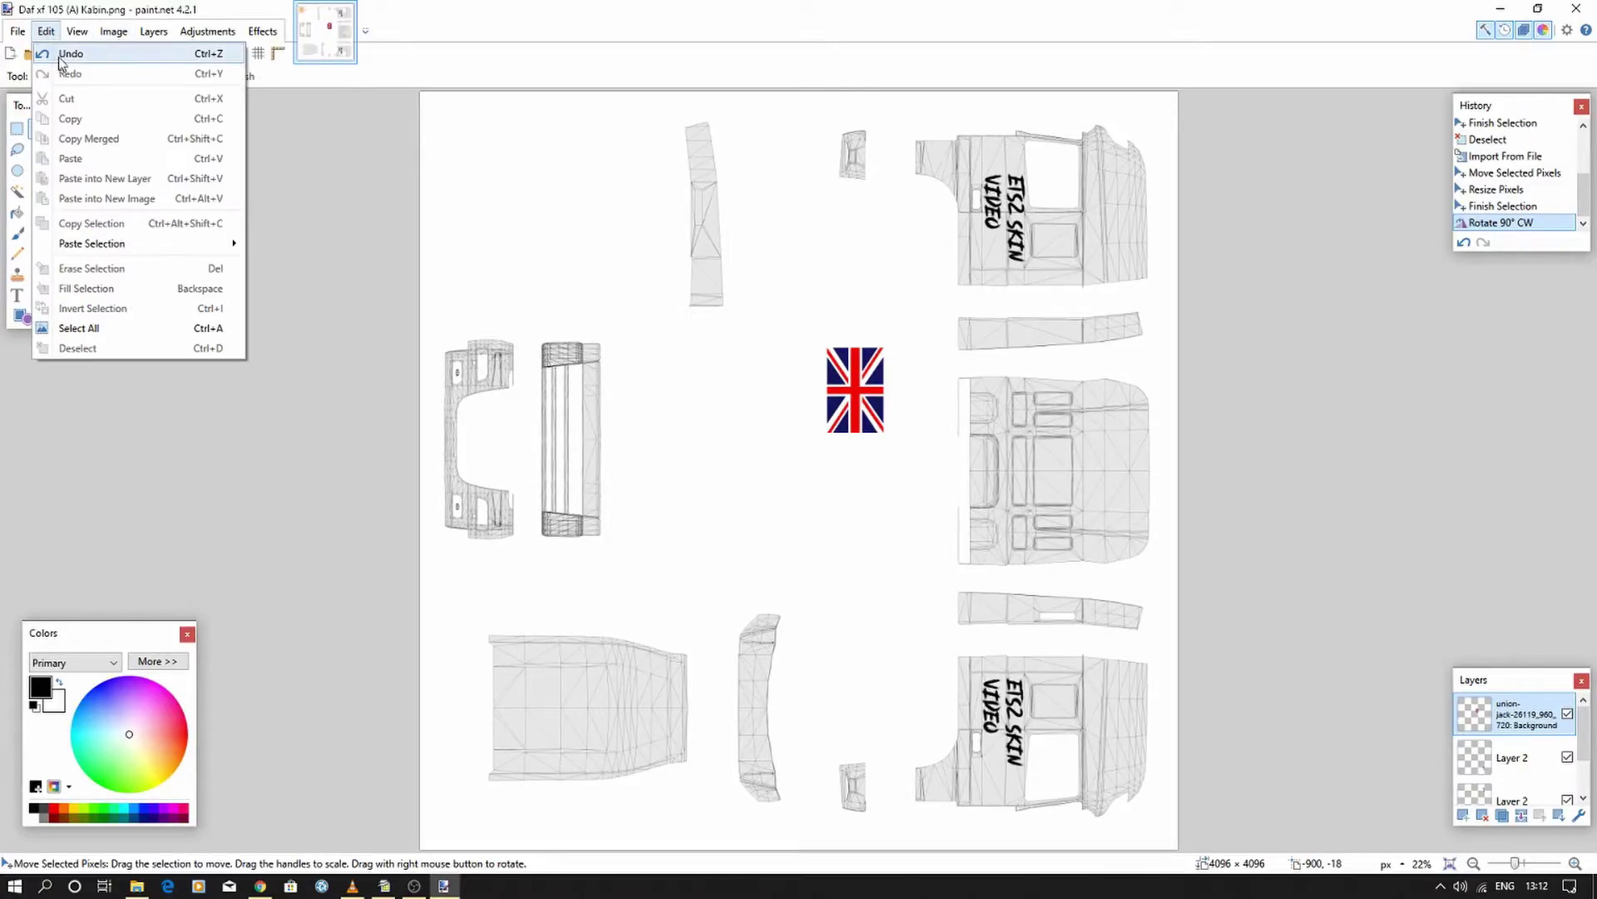
{"action": "left_click", "coordinate": [63, 54]}
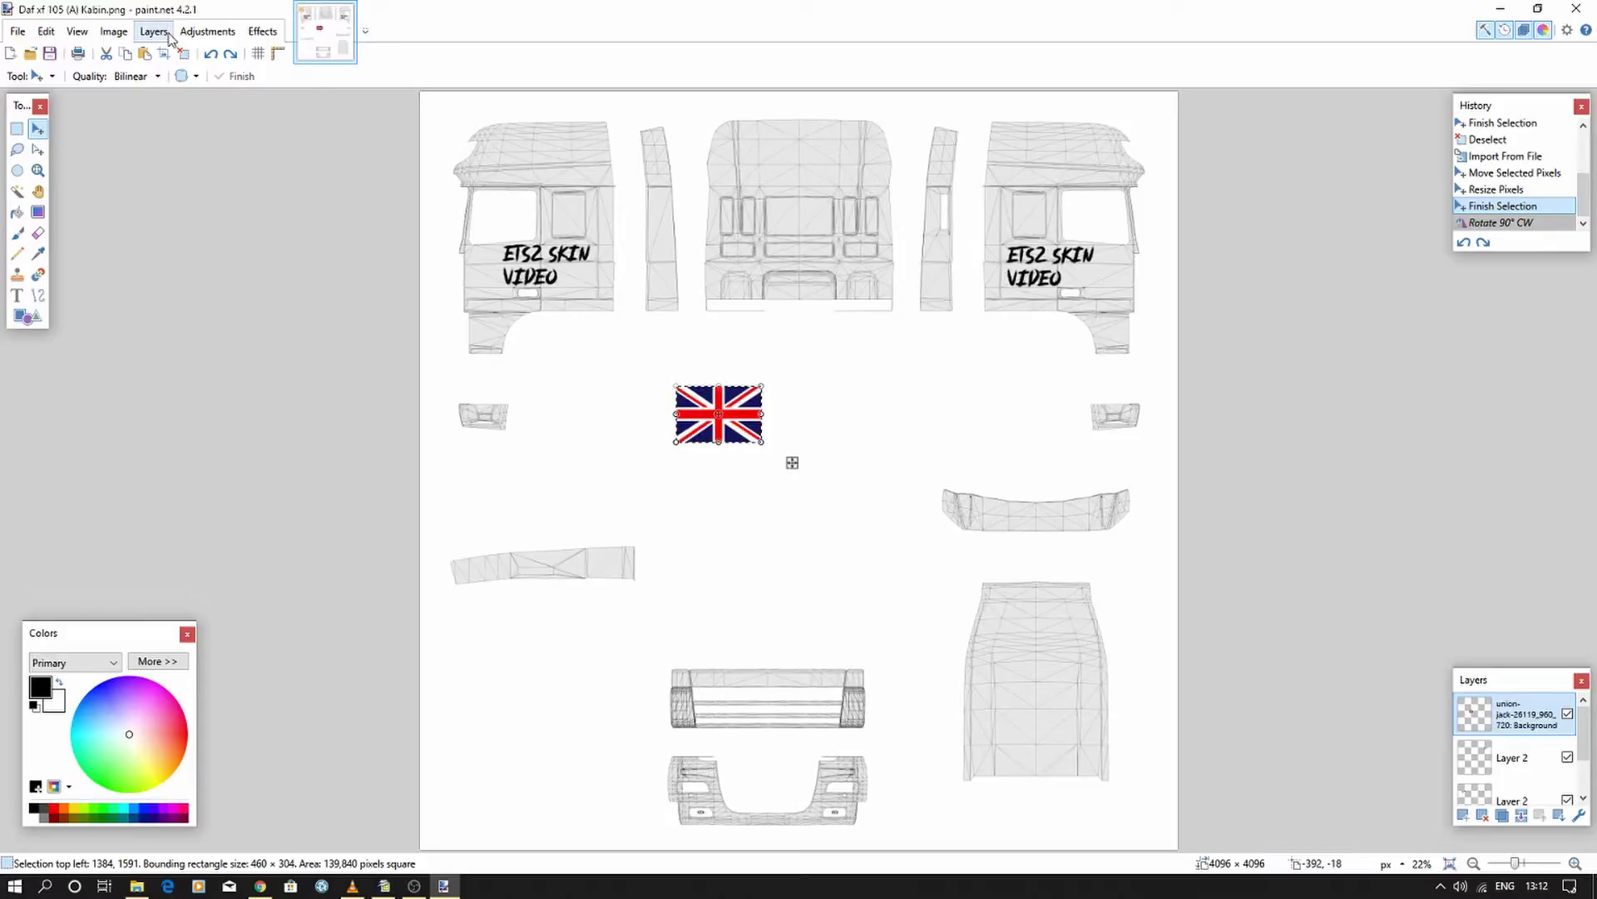
- Try Rotate/Zoom on the flag layer, cancel it, and move the flag onto the lower-right panel
{"action": "left_click", "coordinate": [153, 31]}
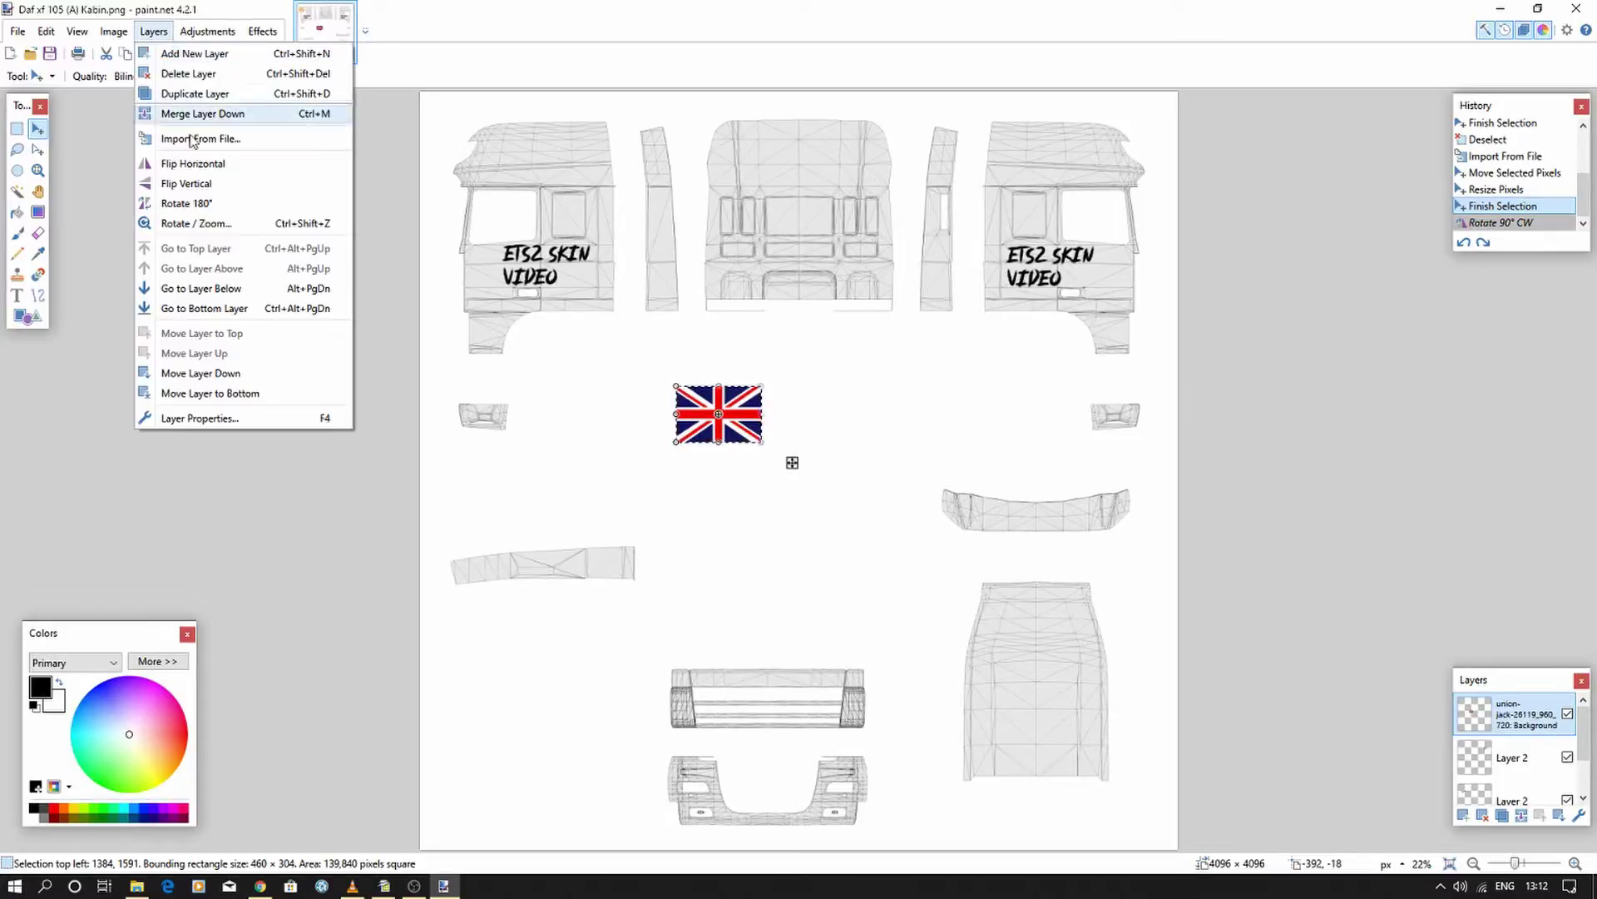
{"action": "left_click", "coordinate": [197, 223]}
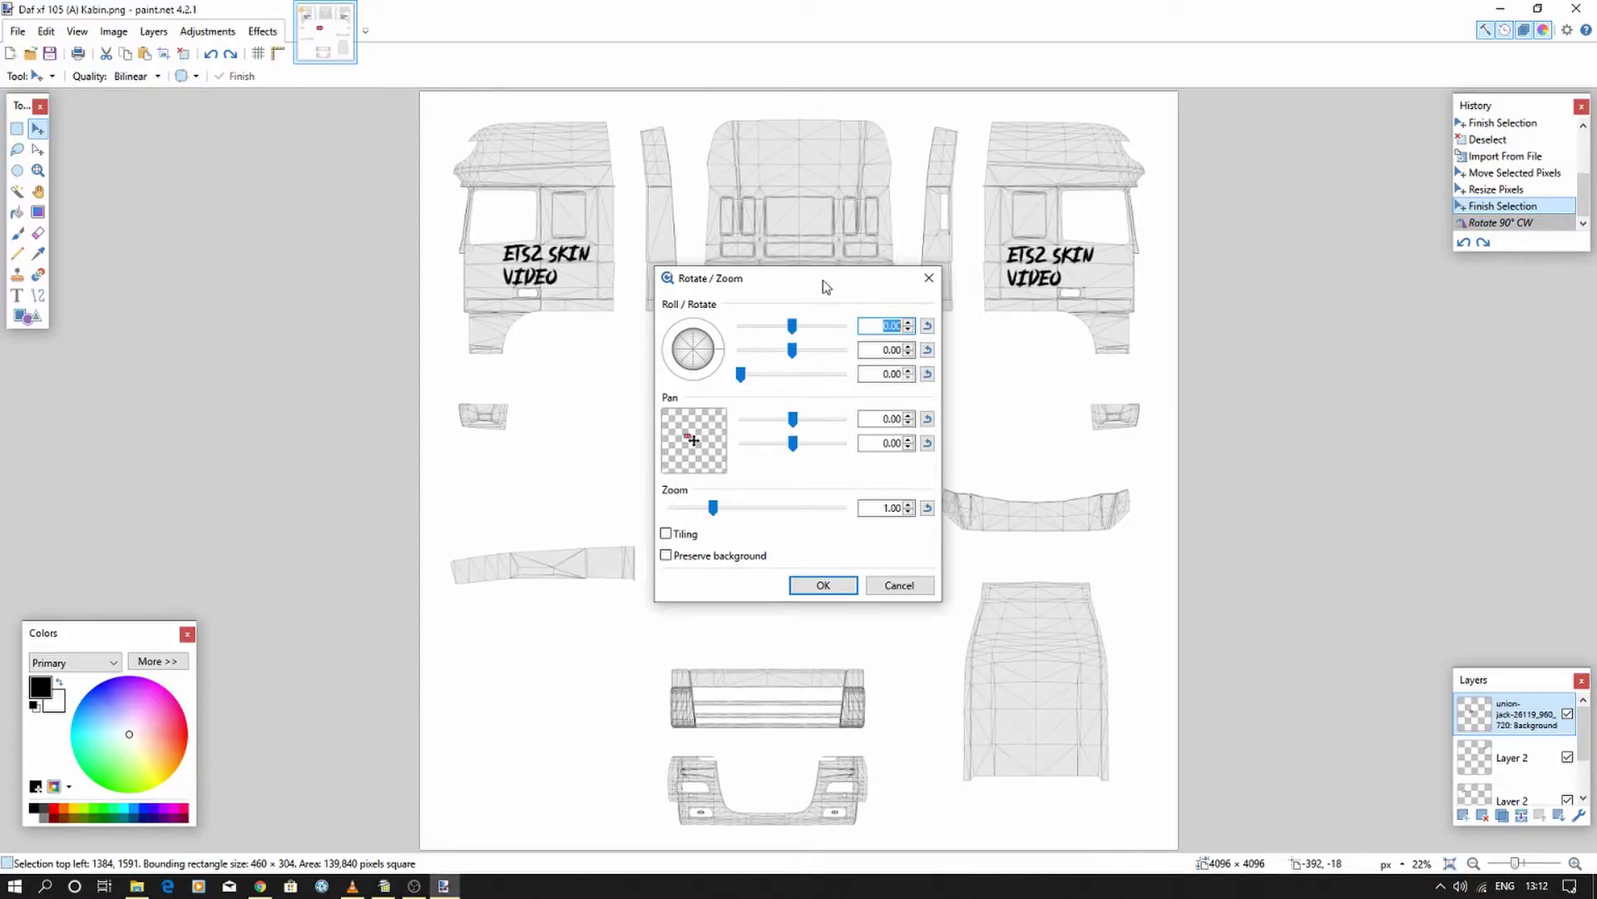
{"action": "left_click_drag", "start_coordinate": [824, 286], "coordinate": [405, 297]}
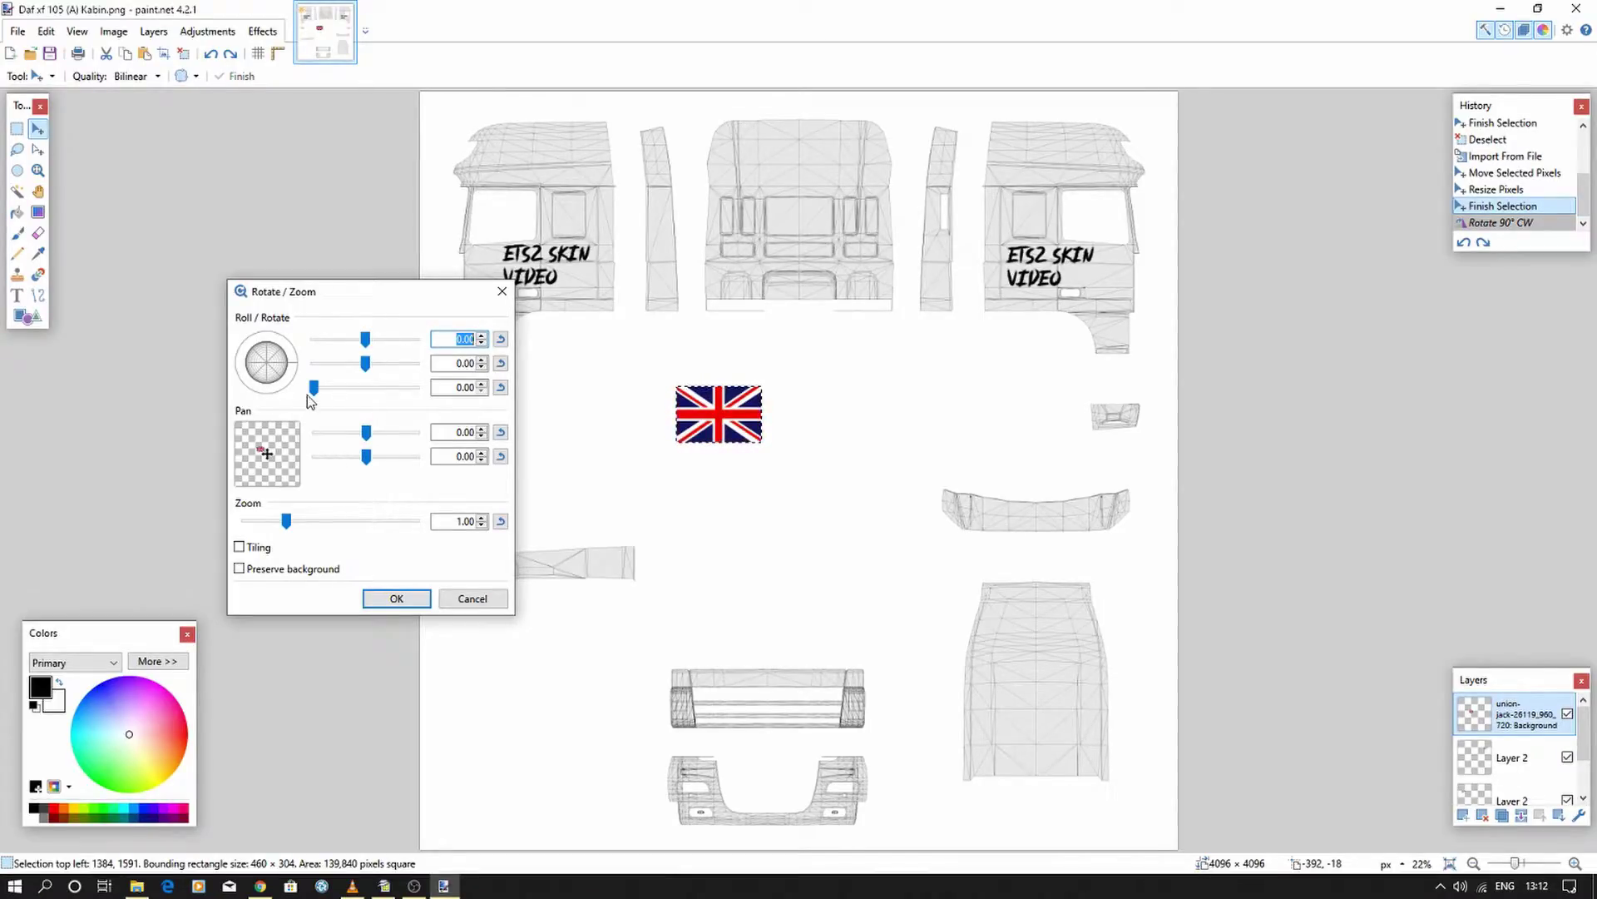
{"action": "left_click_drag", "start_coordinate": [316, 391], "coordinate": [379, 345]}
{"action": "left_click", "coordinate": [500, 388]}
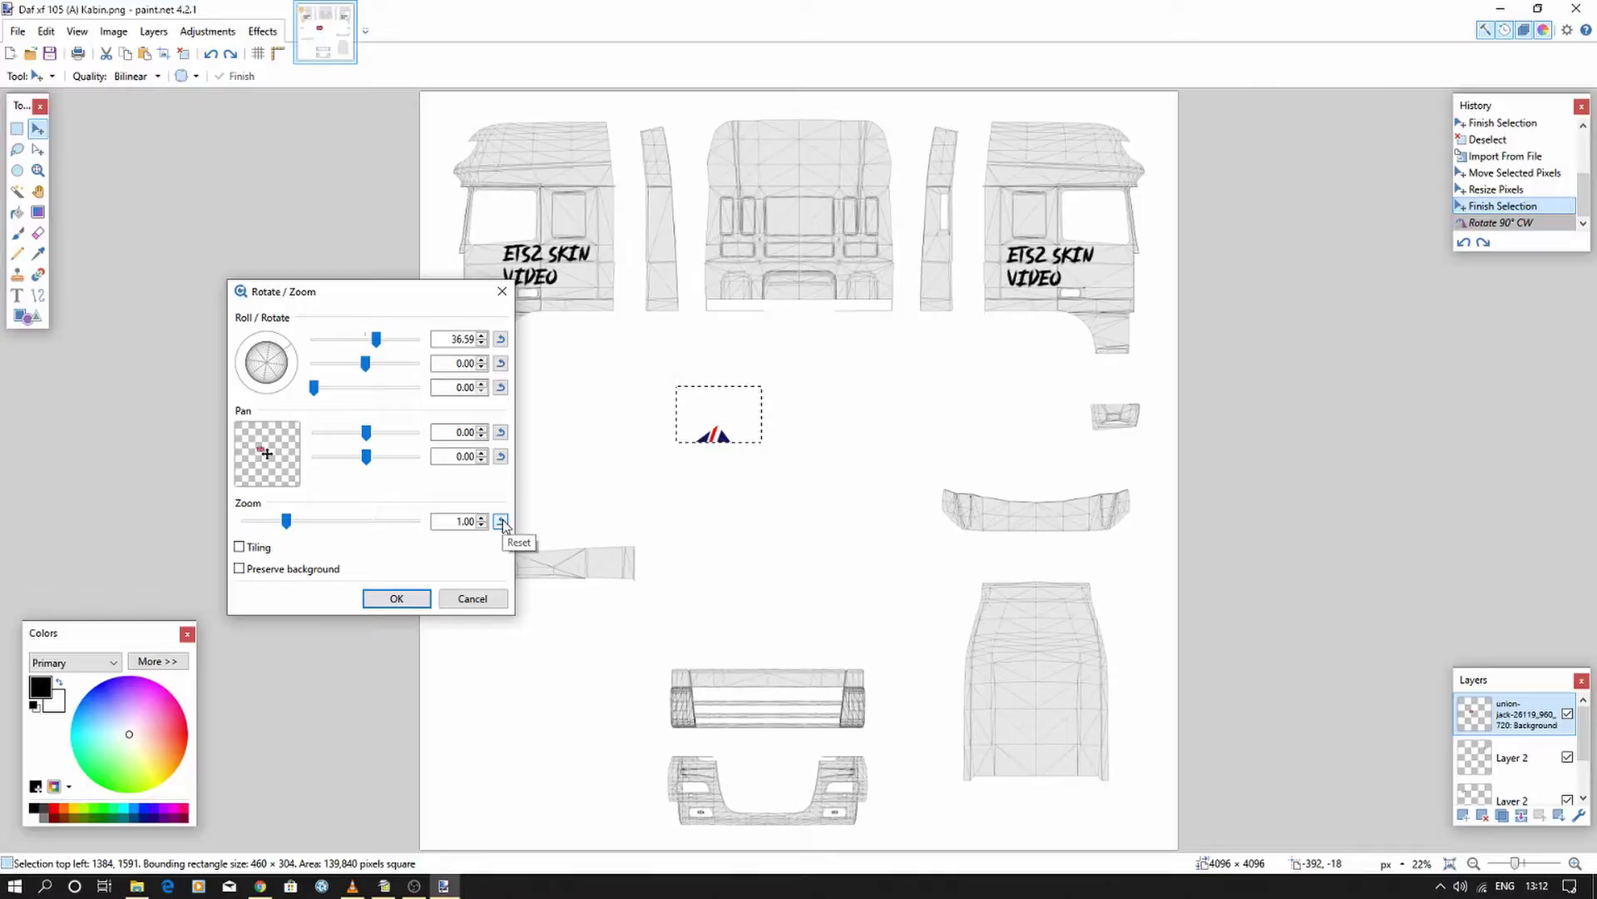
{"action": "left_click", "coordinate": [501, 339]}
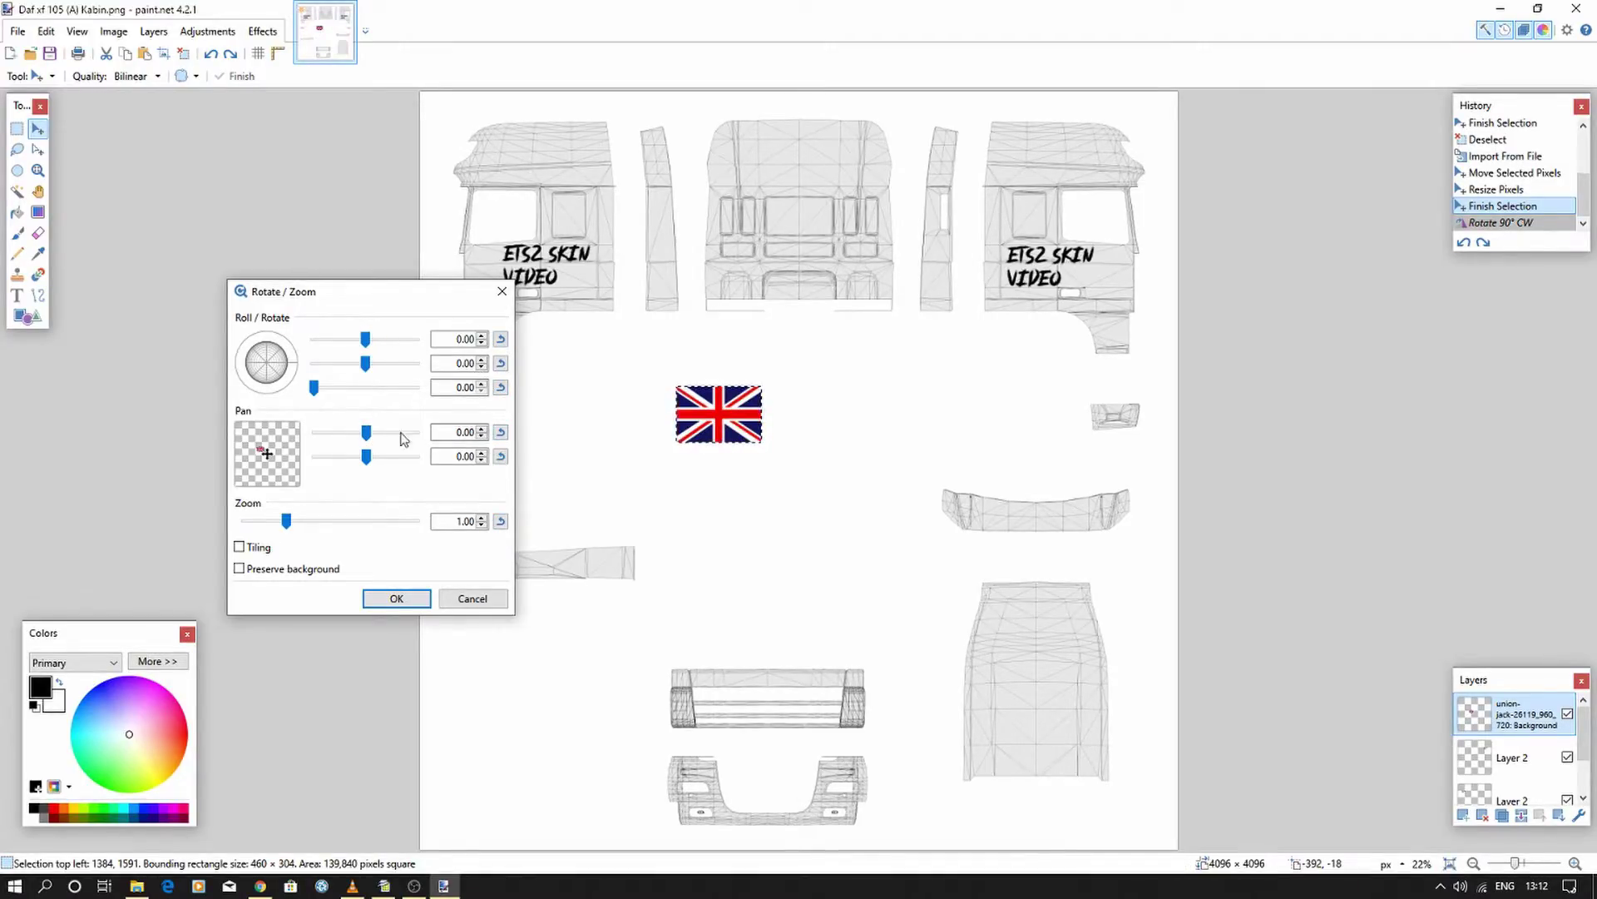
{"action": "left_click_drag", "start_coordinate": [370, 439], "coordinate": [319, 447]}
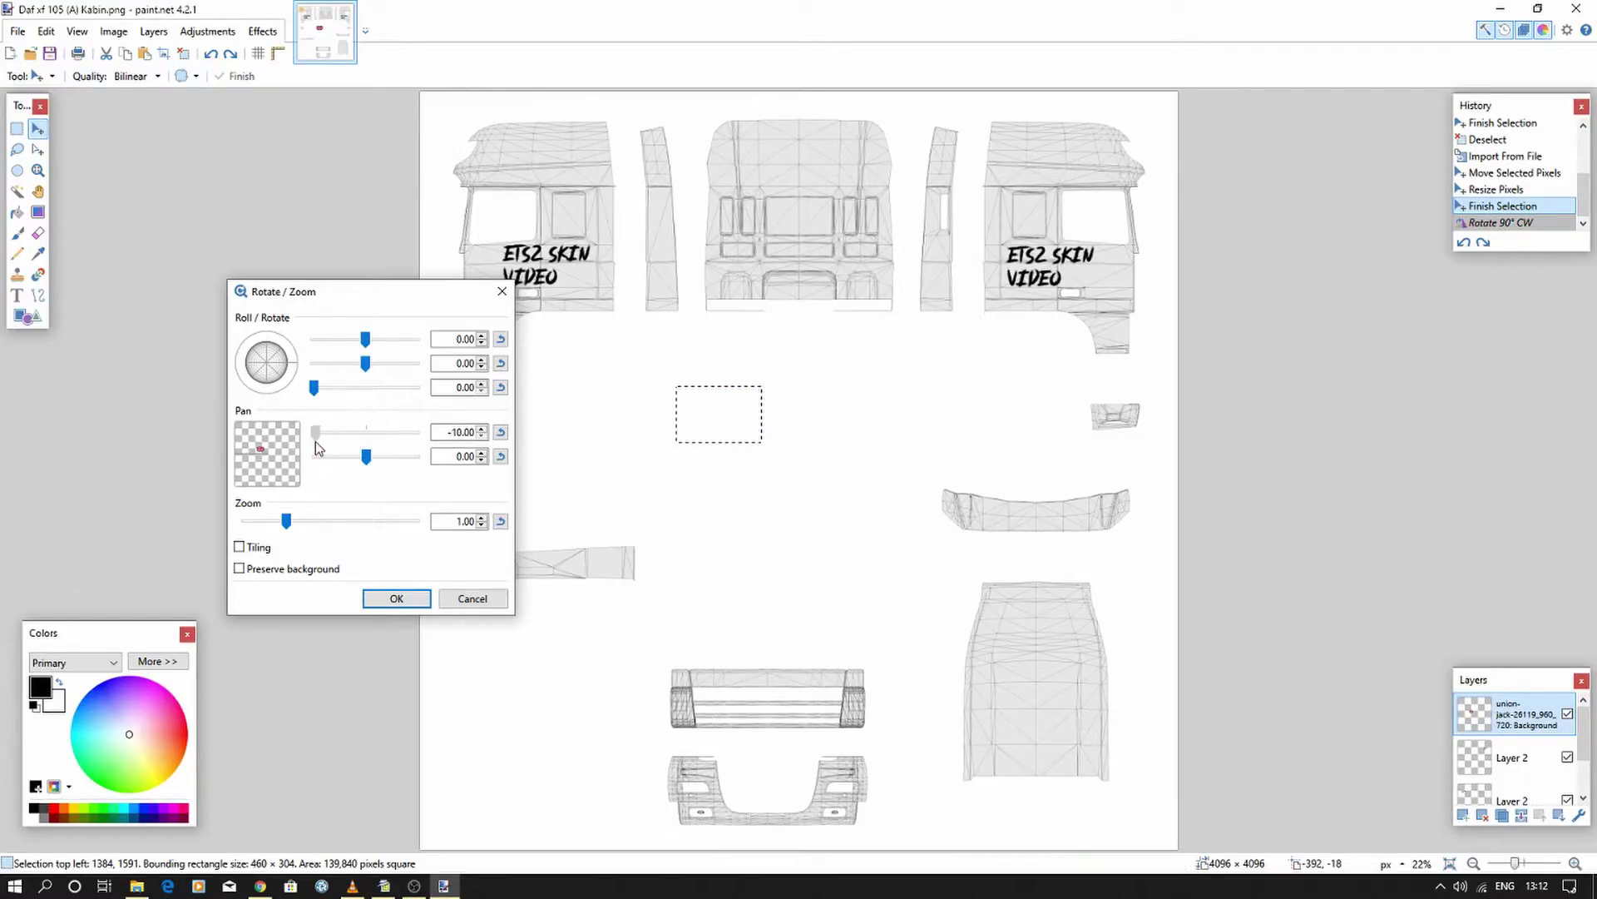
{"action": "left_click", "coordinate": [487, 597]}
{"action": "left_click_drag", "start_coordinate": [737, 410], "coordinate": [1060, 742]}
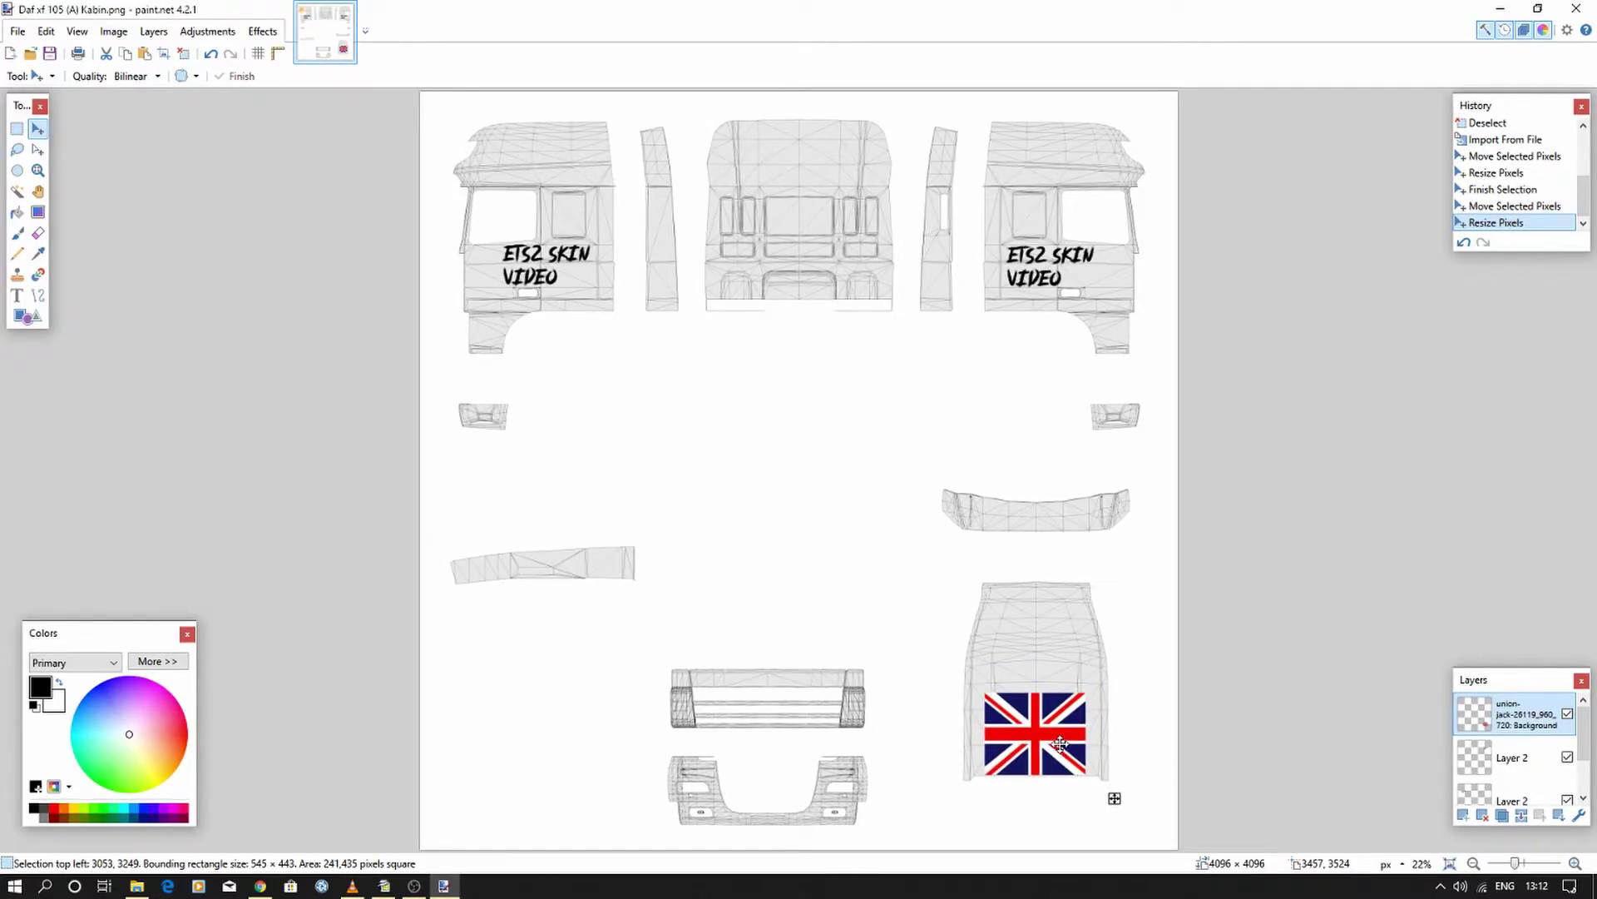
- Stretch the Union Jack upward to cover the rear cab panel and finalize its placement
{"action": "left_click", "coordinate": [1060, 743]}
{"action": "left_click_drag", "start_coordinate": [1088, 692], "coordinate": [1093, 604]}
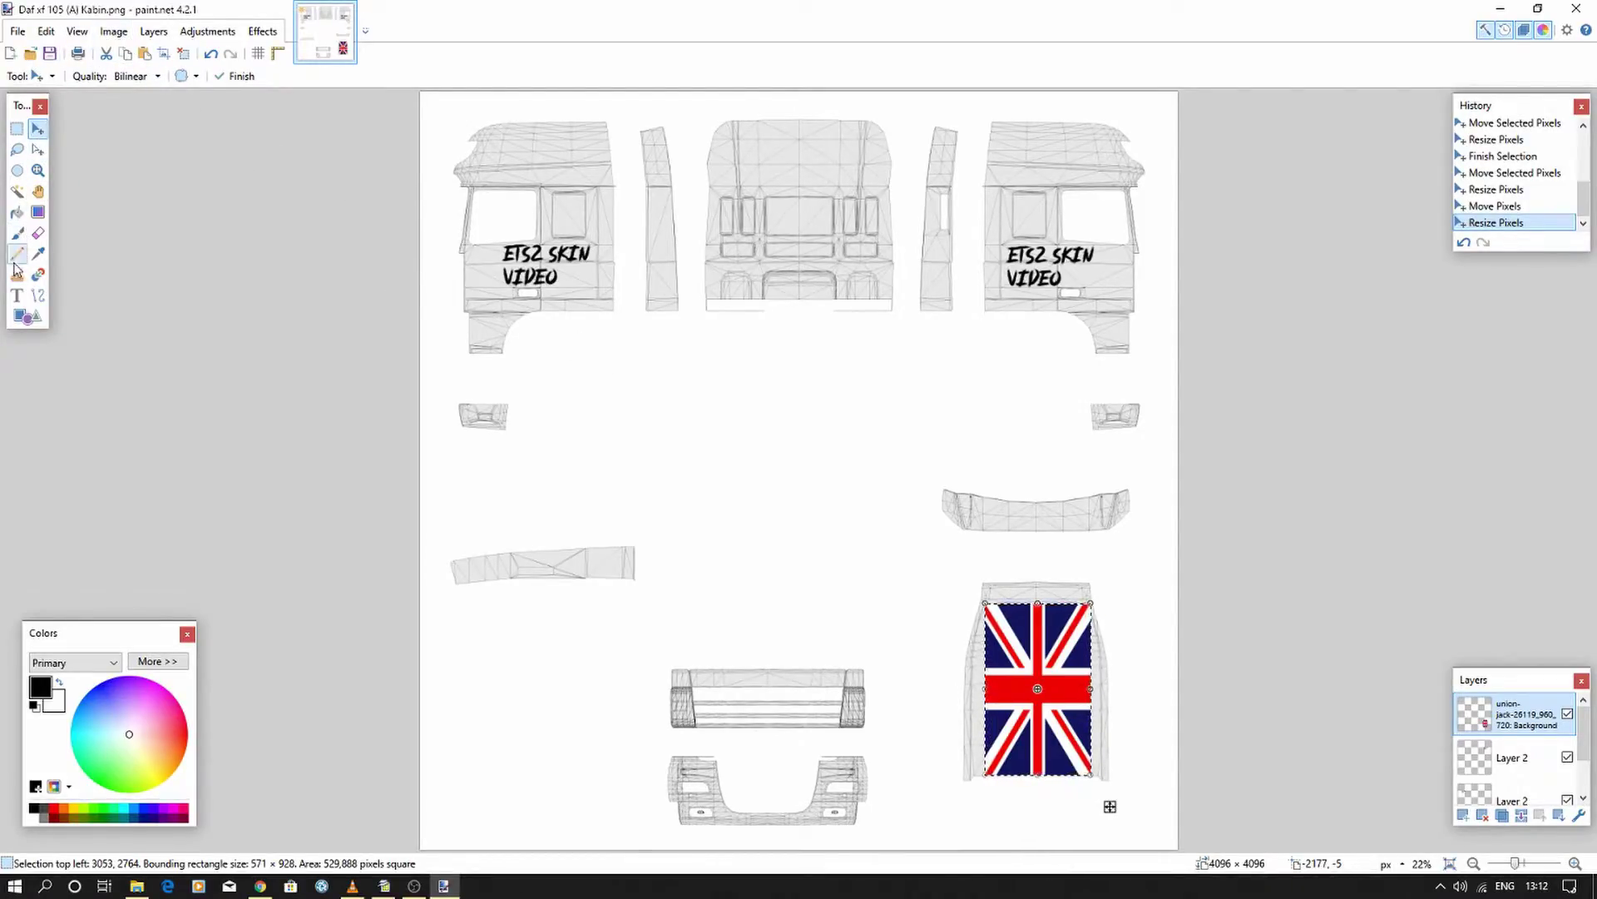
{"action": "left_click", "coordinate": [17, 295]}
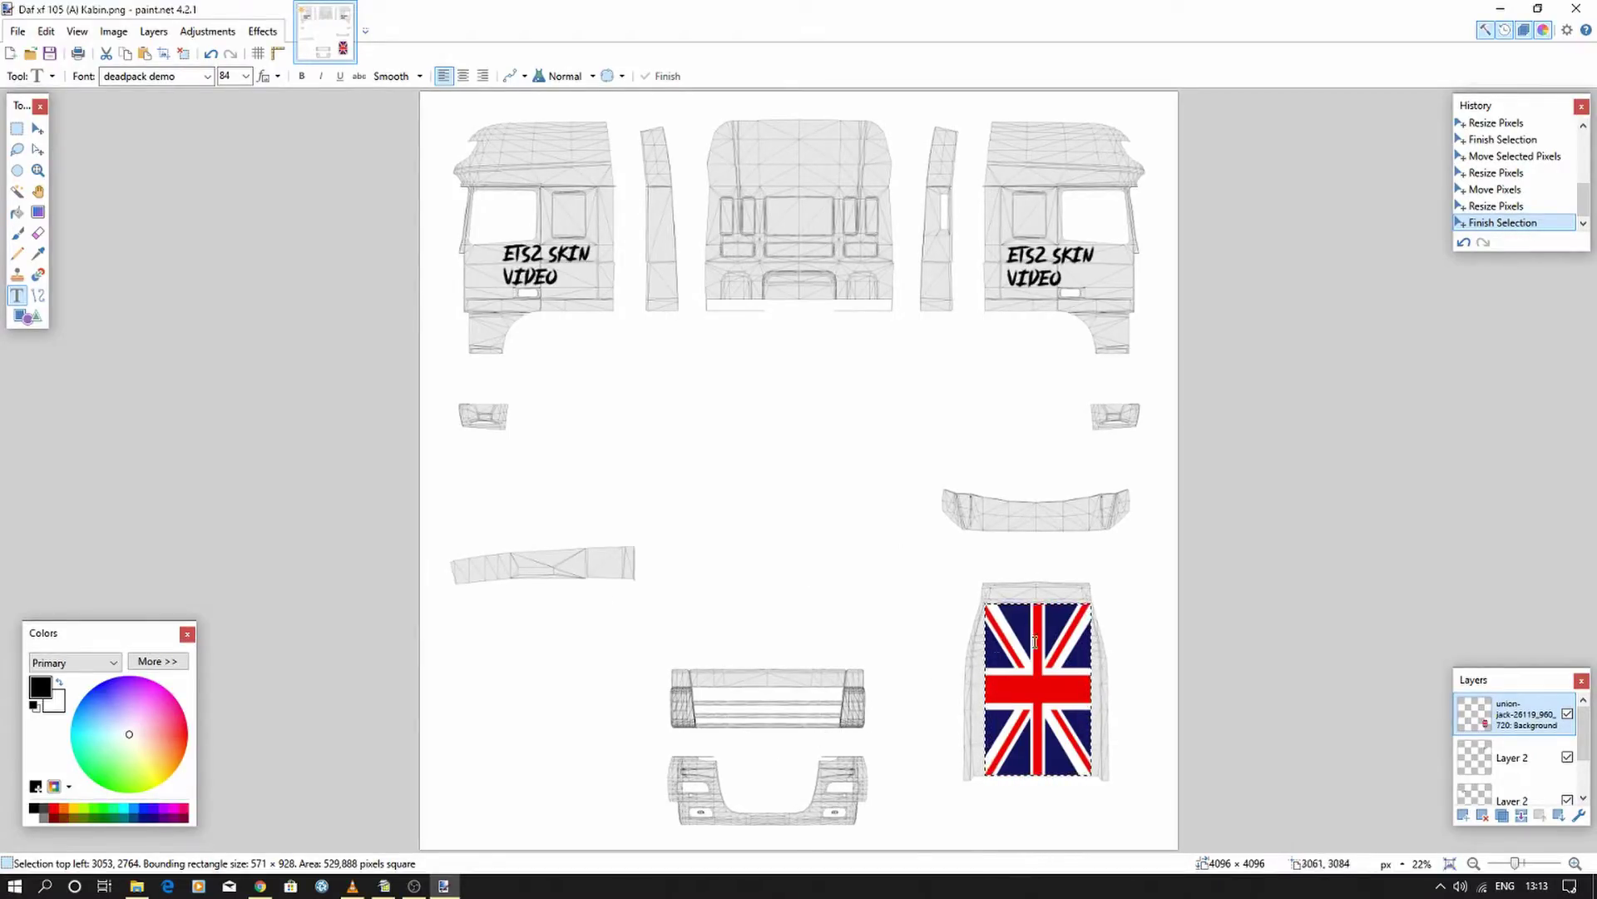
- Deselect, then add the text TESTING on the curved right-hand strip
{"action": "left_click", "coordinate": [989, 516]}
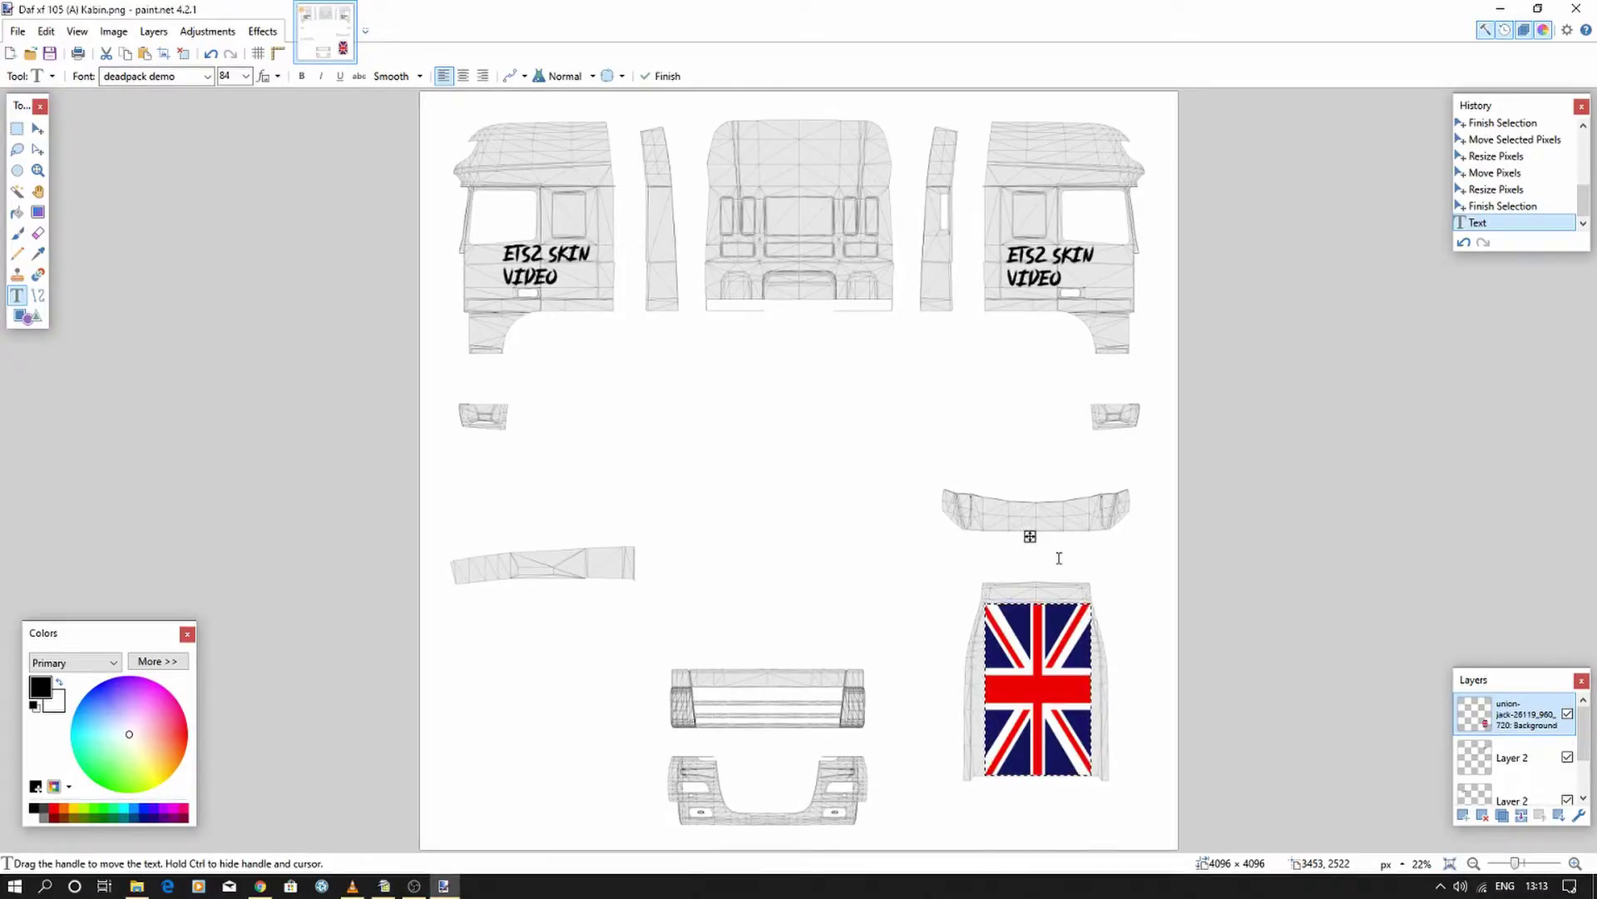
{"action": "key", "text": "BackSpace"}
{"action": "key", "text": "BackSpace"}
{"action": "left_click", "coordinate": [45, 31]}
{"action": "left_click", "coordinate": [103, 352]}
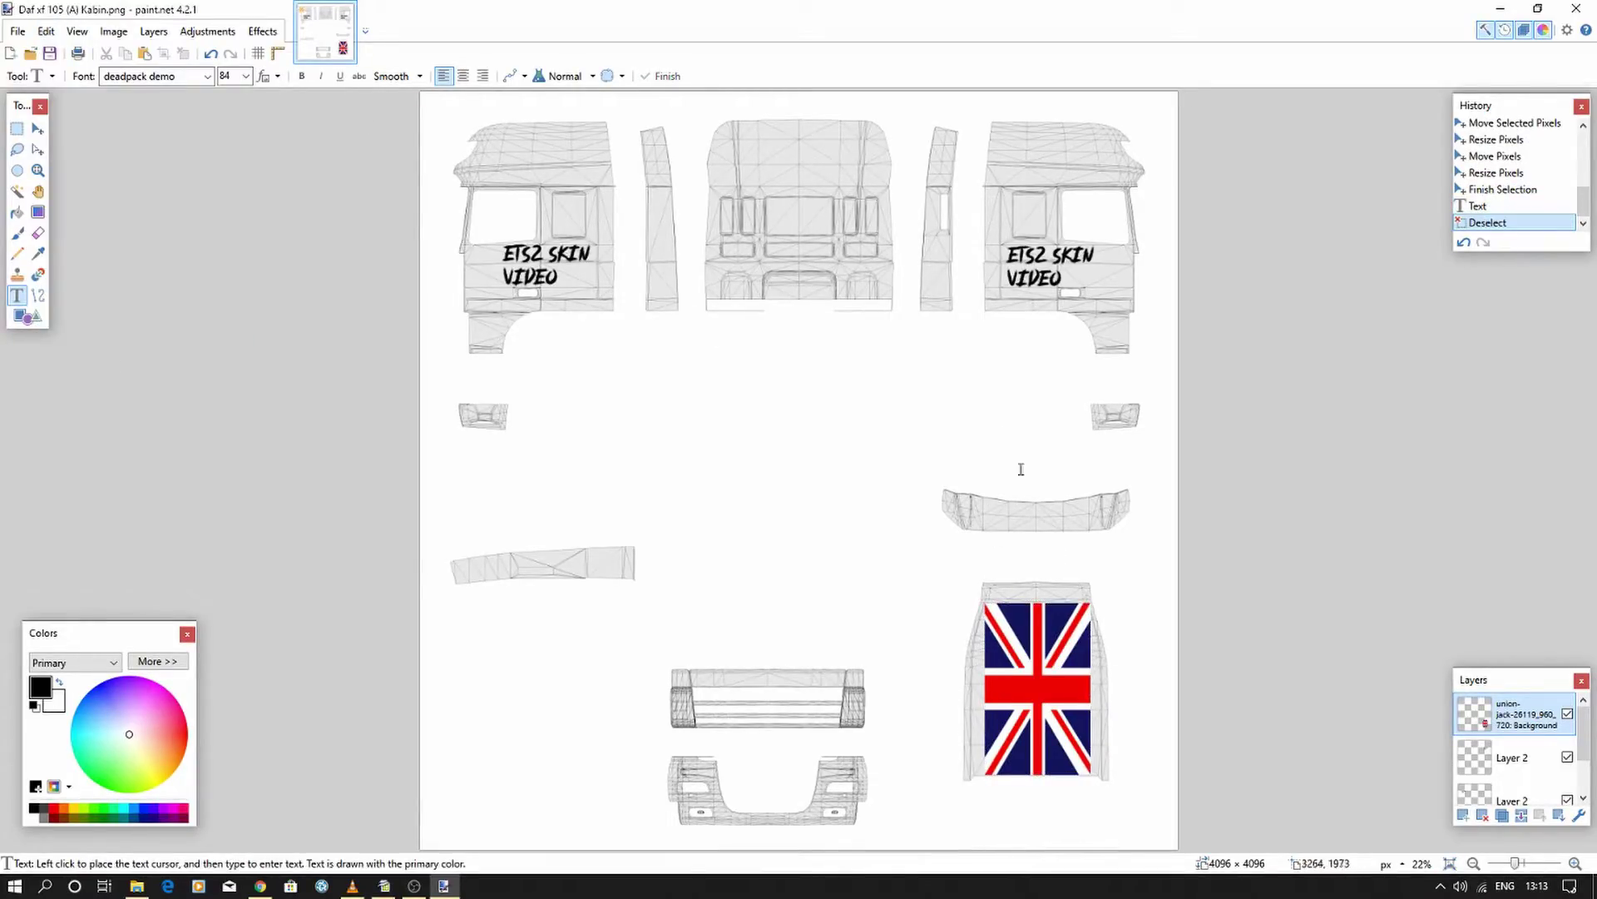
{"action": "left_click", "coordinate": [995, 522]}
{"action": "type", "text": "TES"}
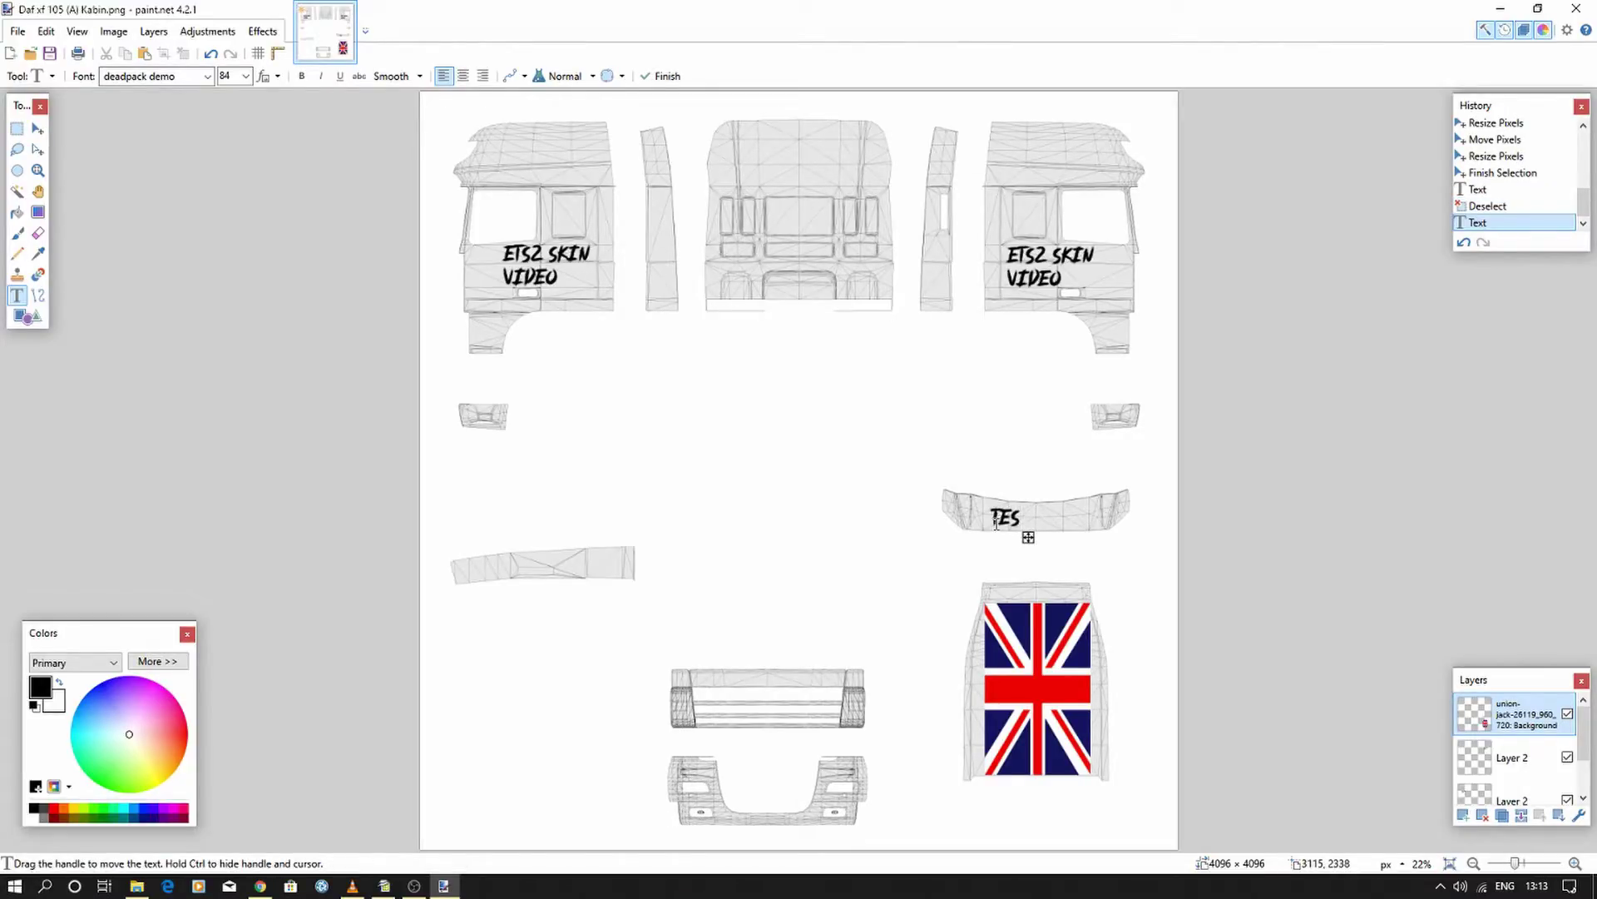
{"action": "type", "text": "TING"}
{"action": "key", "text": "BackSpace"}
{"action": "left_click_drag", "start_coordinate": [1070, 537], "coordinate": [1082, 539]}
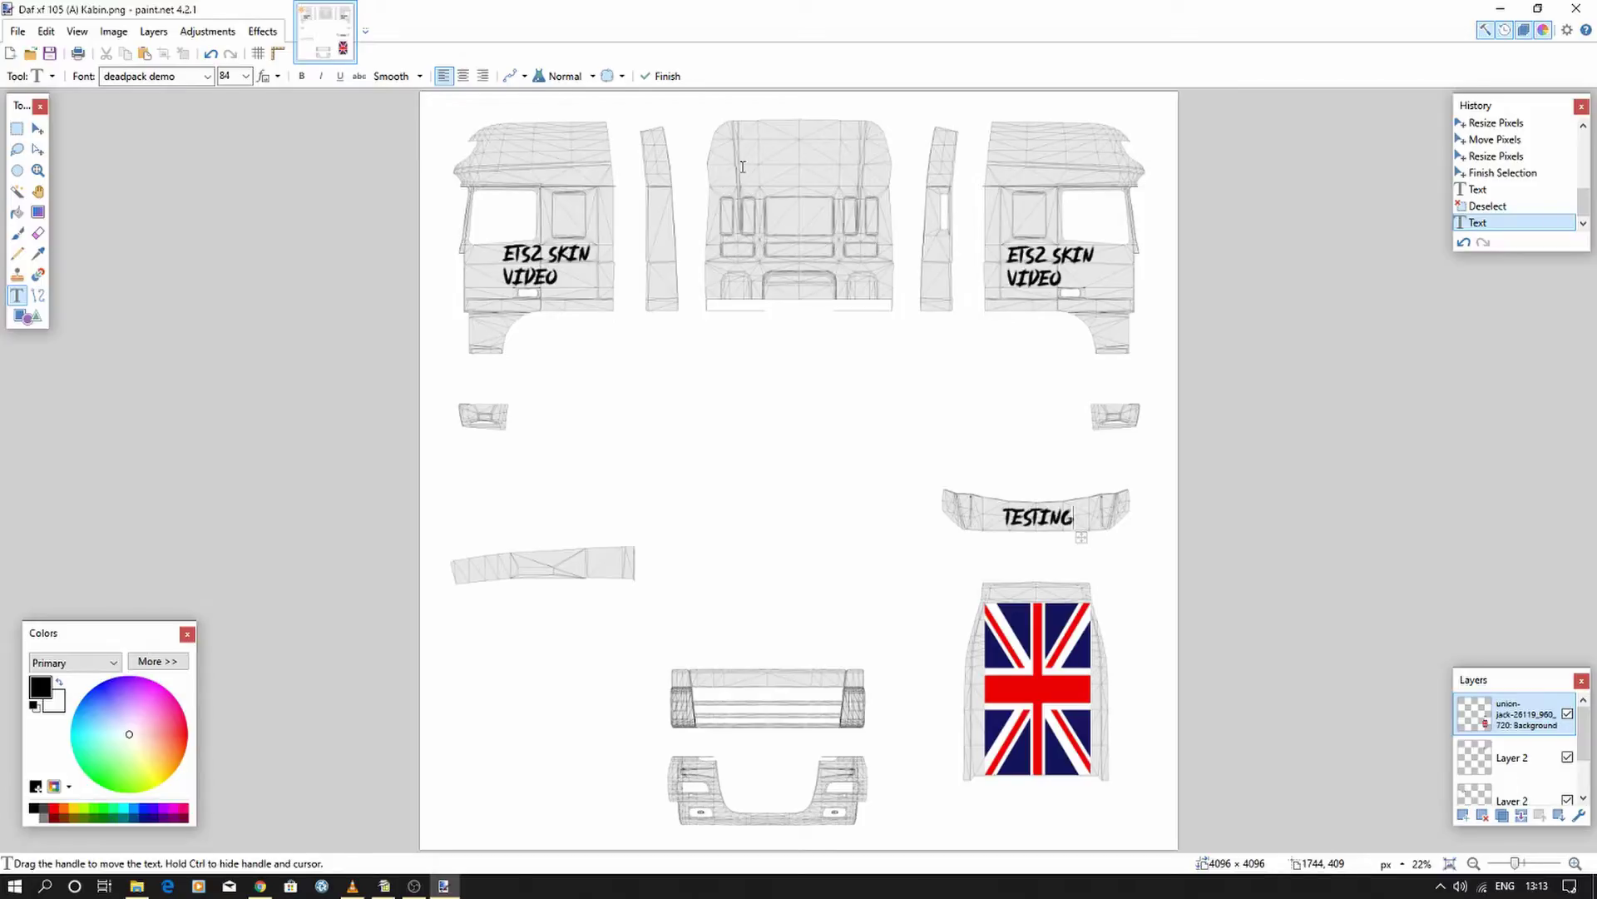
- Add ETS2 TEST on the grille at size 48 and shift it right
{"action": "left_click", "coordinate": [723, 679]}
{"action": "type", "text": "E"}
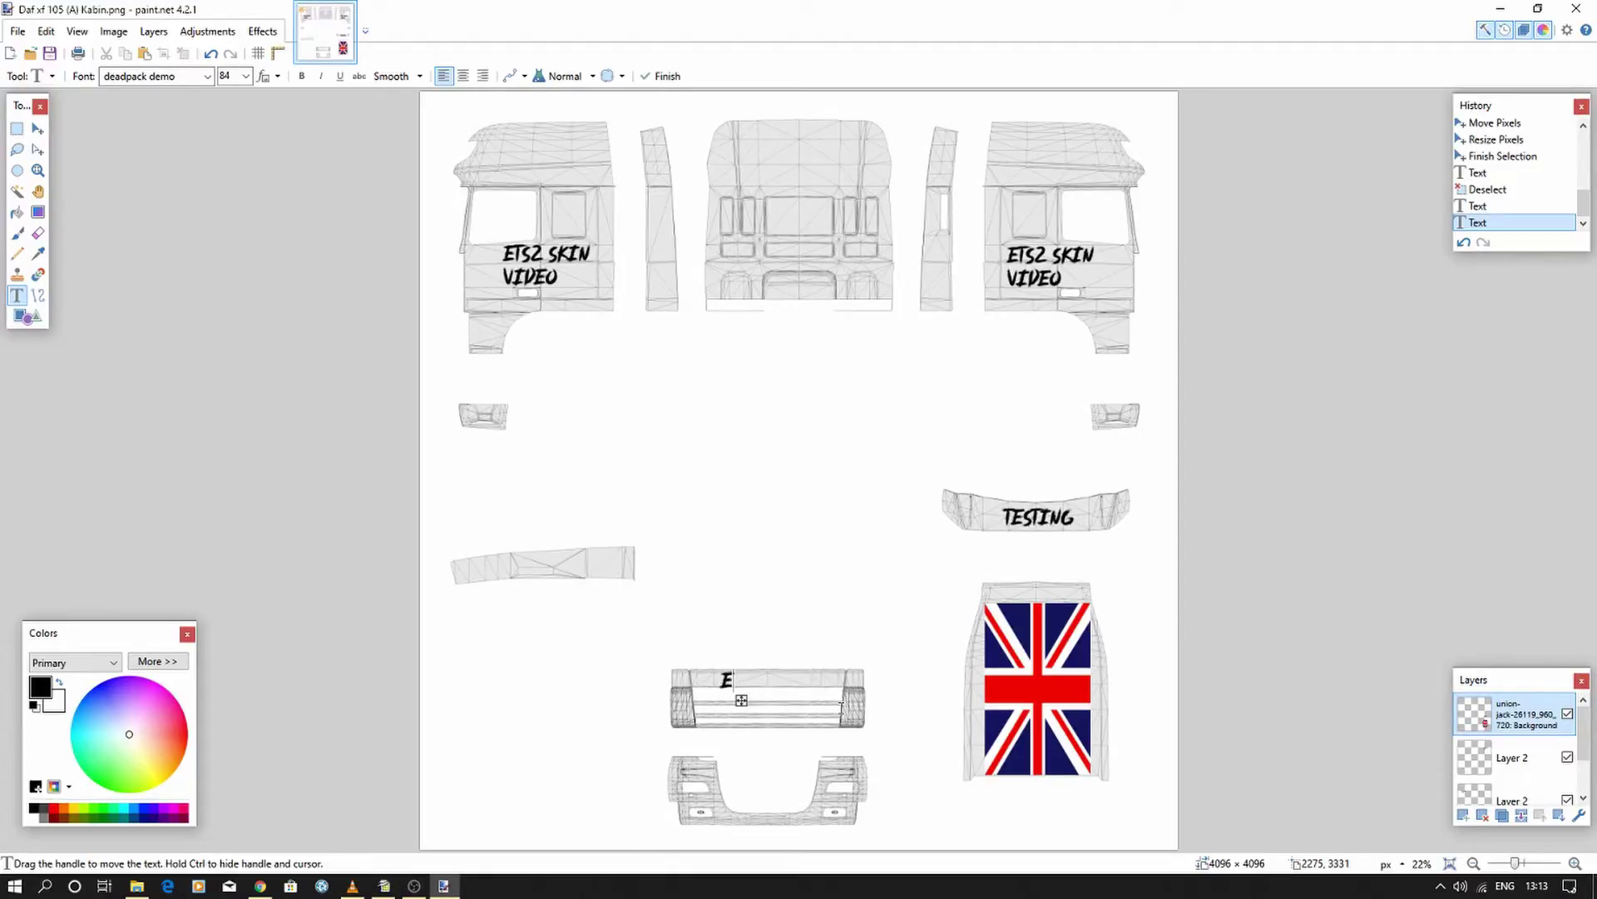
{"action": "type", "text": "TS2 TEST"}
{"action": "left_click", "coordinate": [246, 76]}
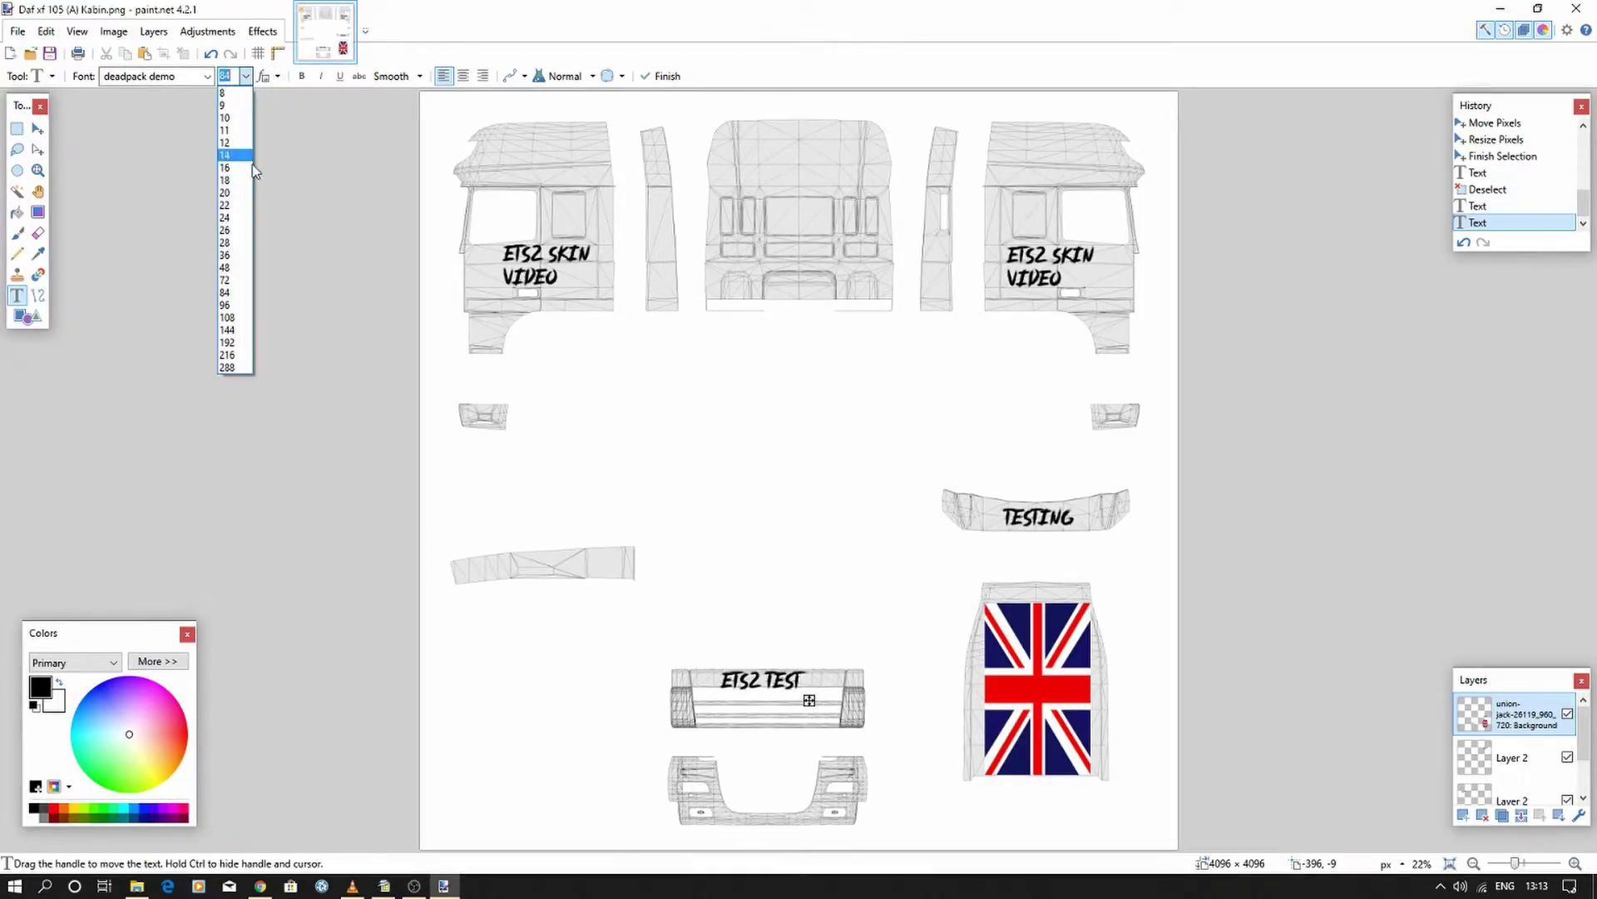
{"action": "left_click", "coordinate": [225, 280]}
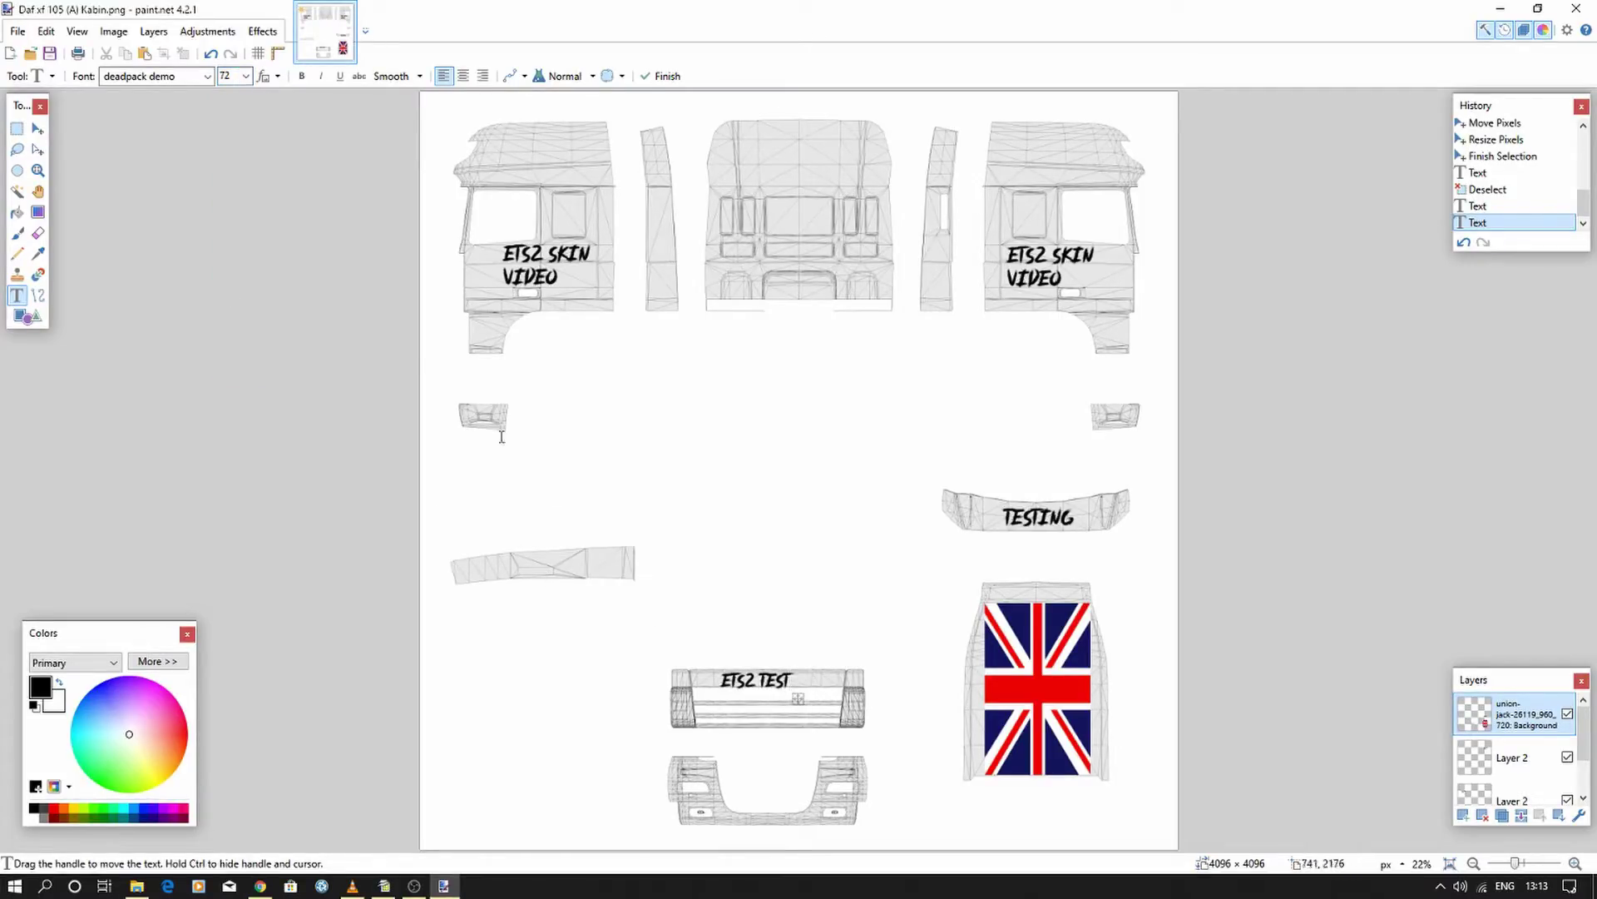
{"action": "left_click", "coordinate": [245, 75]}
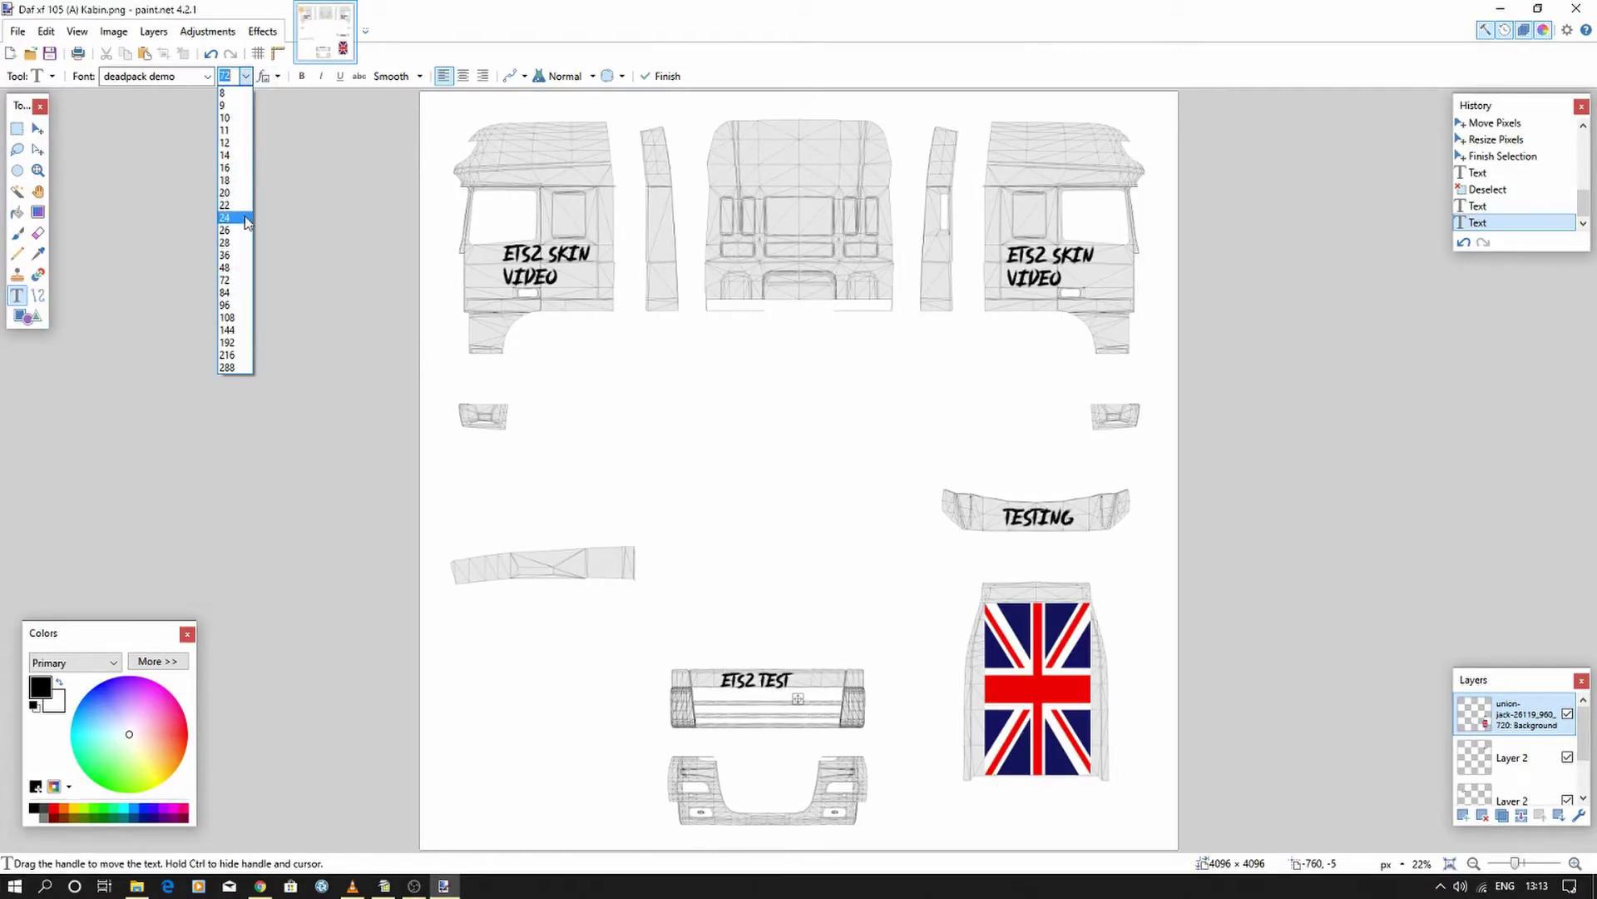
{"action": "left_click", "coordinate": [227, 267]}
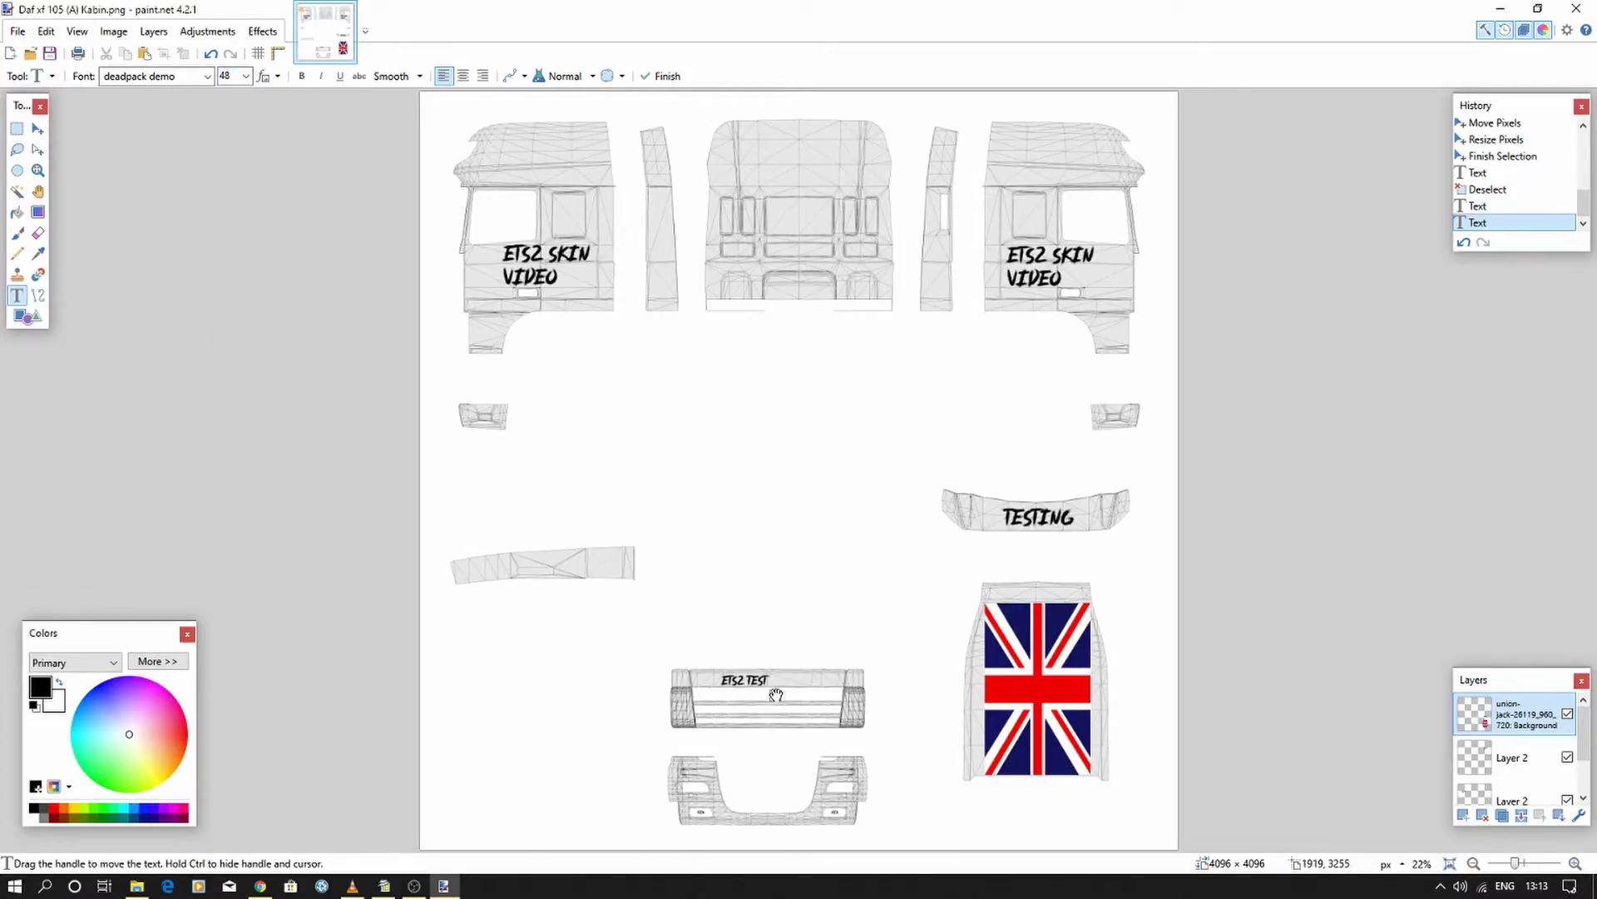
{"action": "left_click_drag", "start_coordinate": [776, 696], "coordinate": [799, 695]}
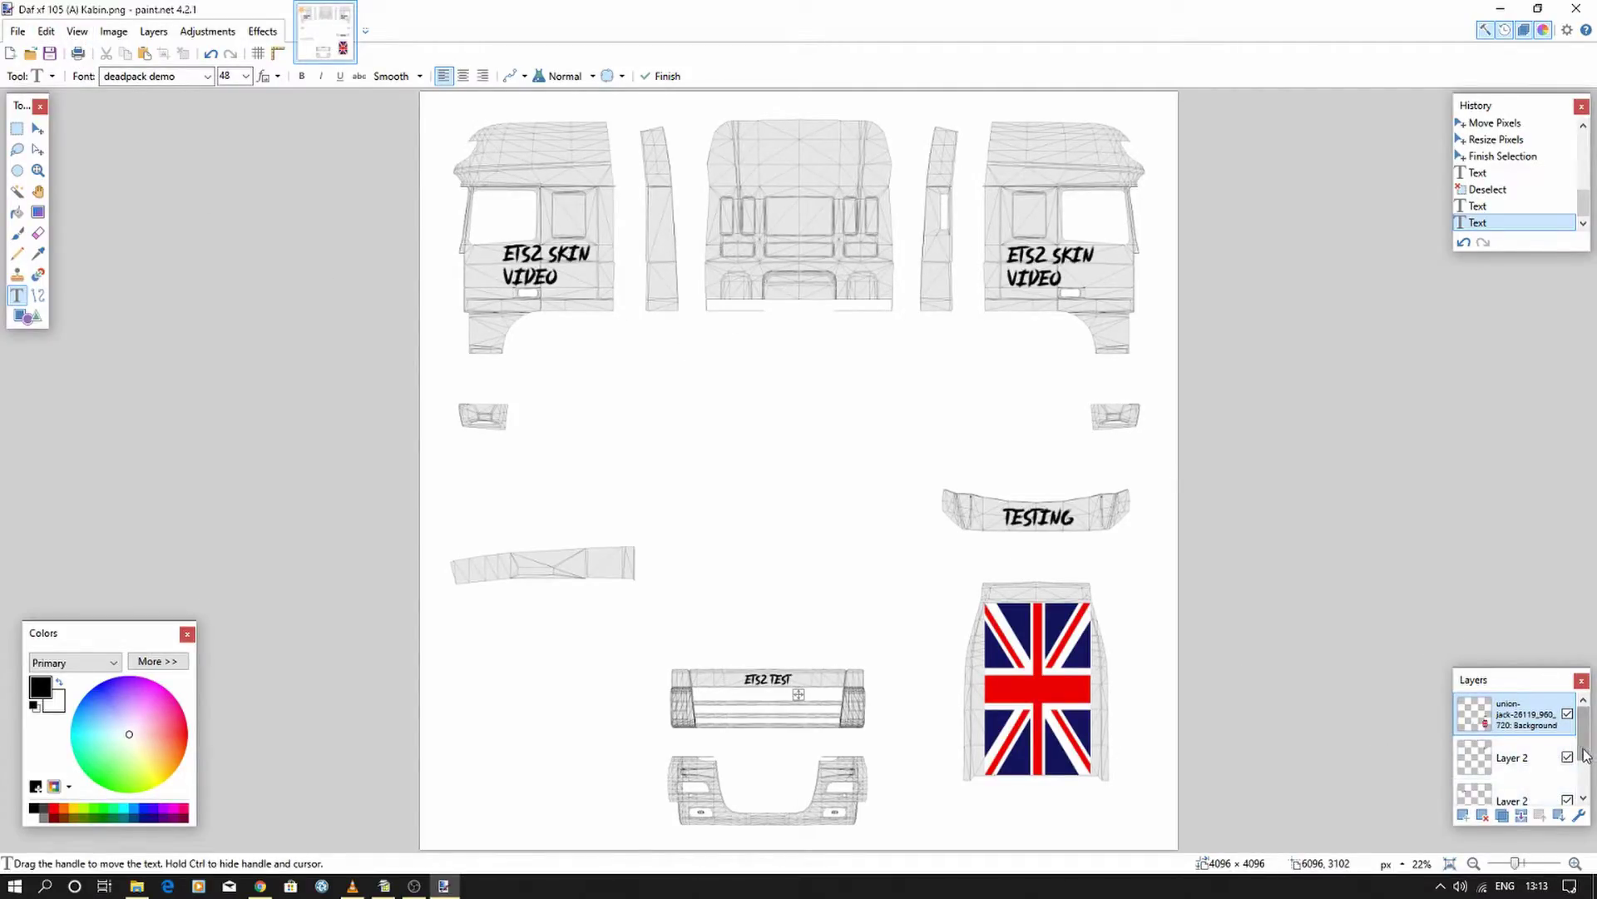
- Delete the template Background layer, leaving the flag and texts on a transparent canvas
{"action": "scroll", "coordinate": [1535, 797], "scroll_direction": "down", "scroll_amount": 2}
{"action": "left_click", "coordinate": [1549, 793]}
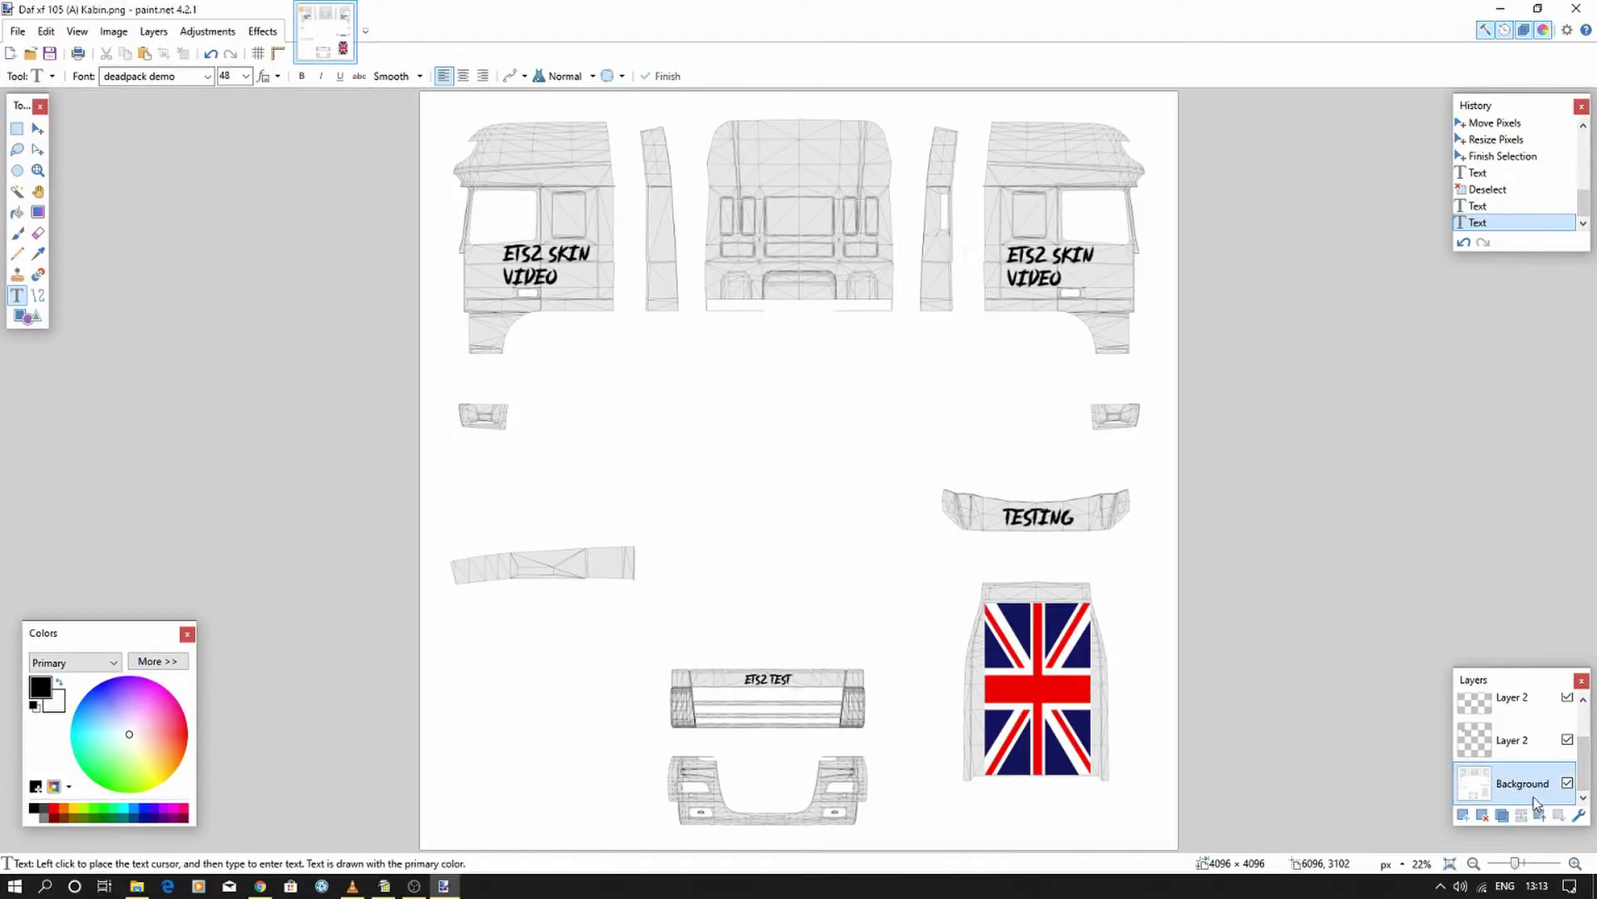
{"action": "left_click", "coordinate": [1480, 817]}
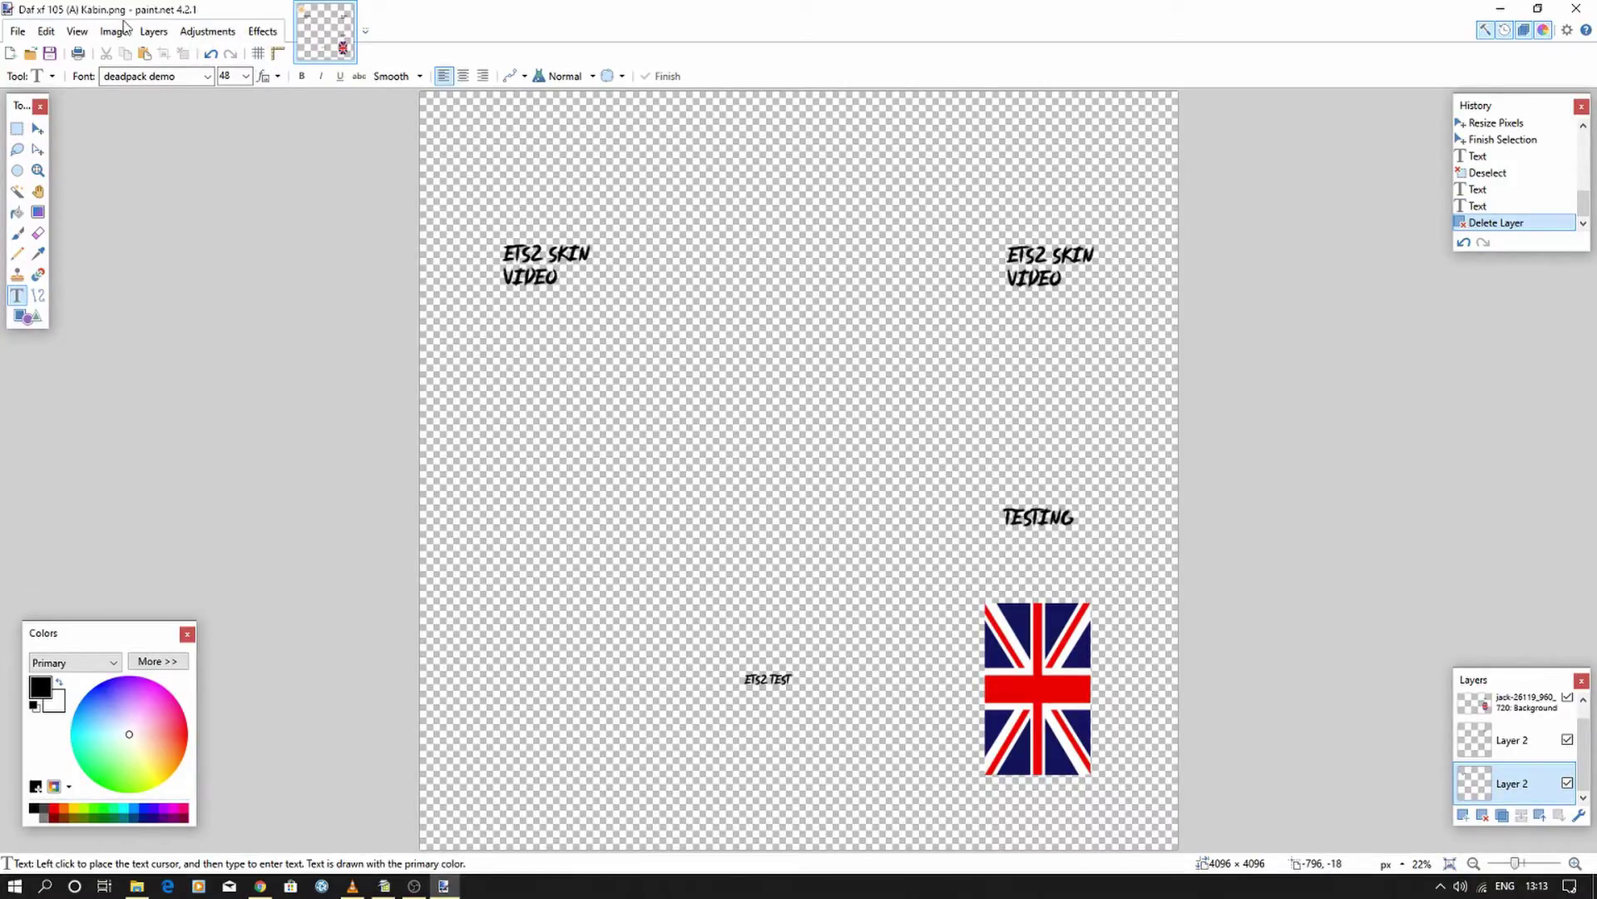
- Save the image as 'Skin video.png' in the ETS Skins folder with default PNG settings, flattening the layers
{"action": "left_click", "coordinate": [18, 31]}
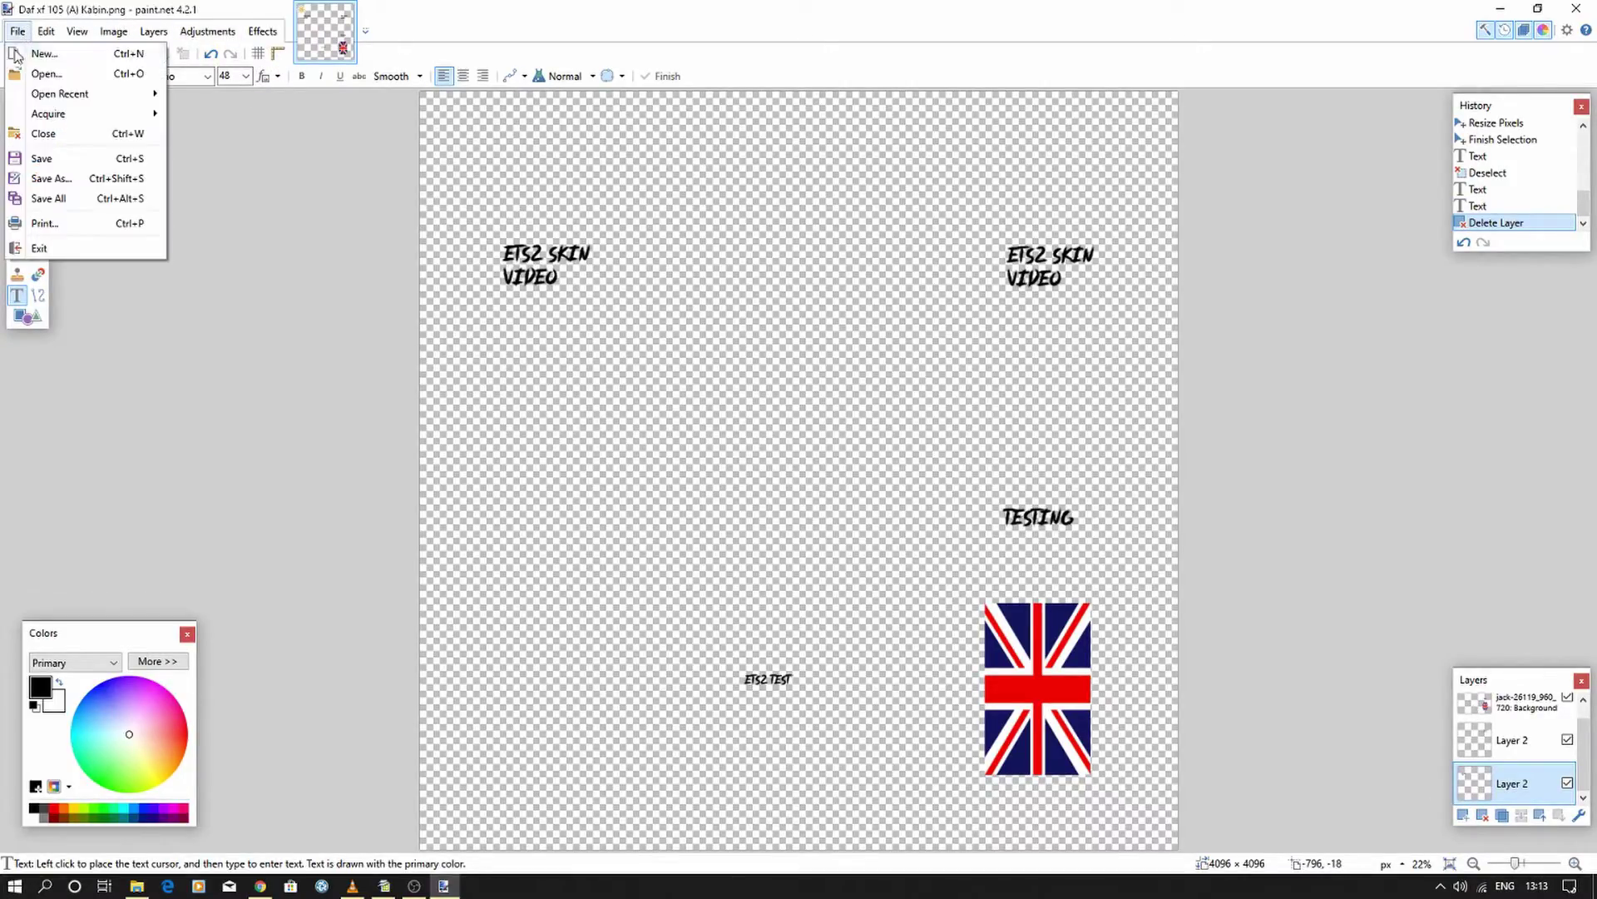
{"action": "left_click", "coordinate": [64, 178]}
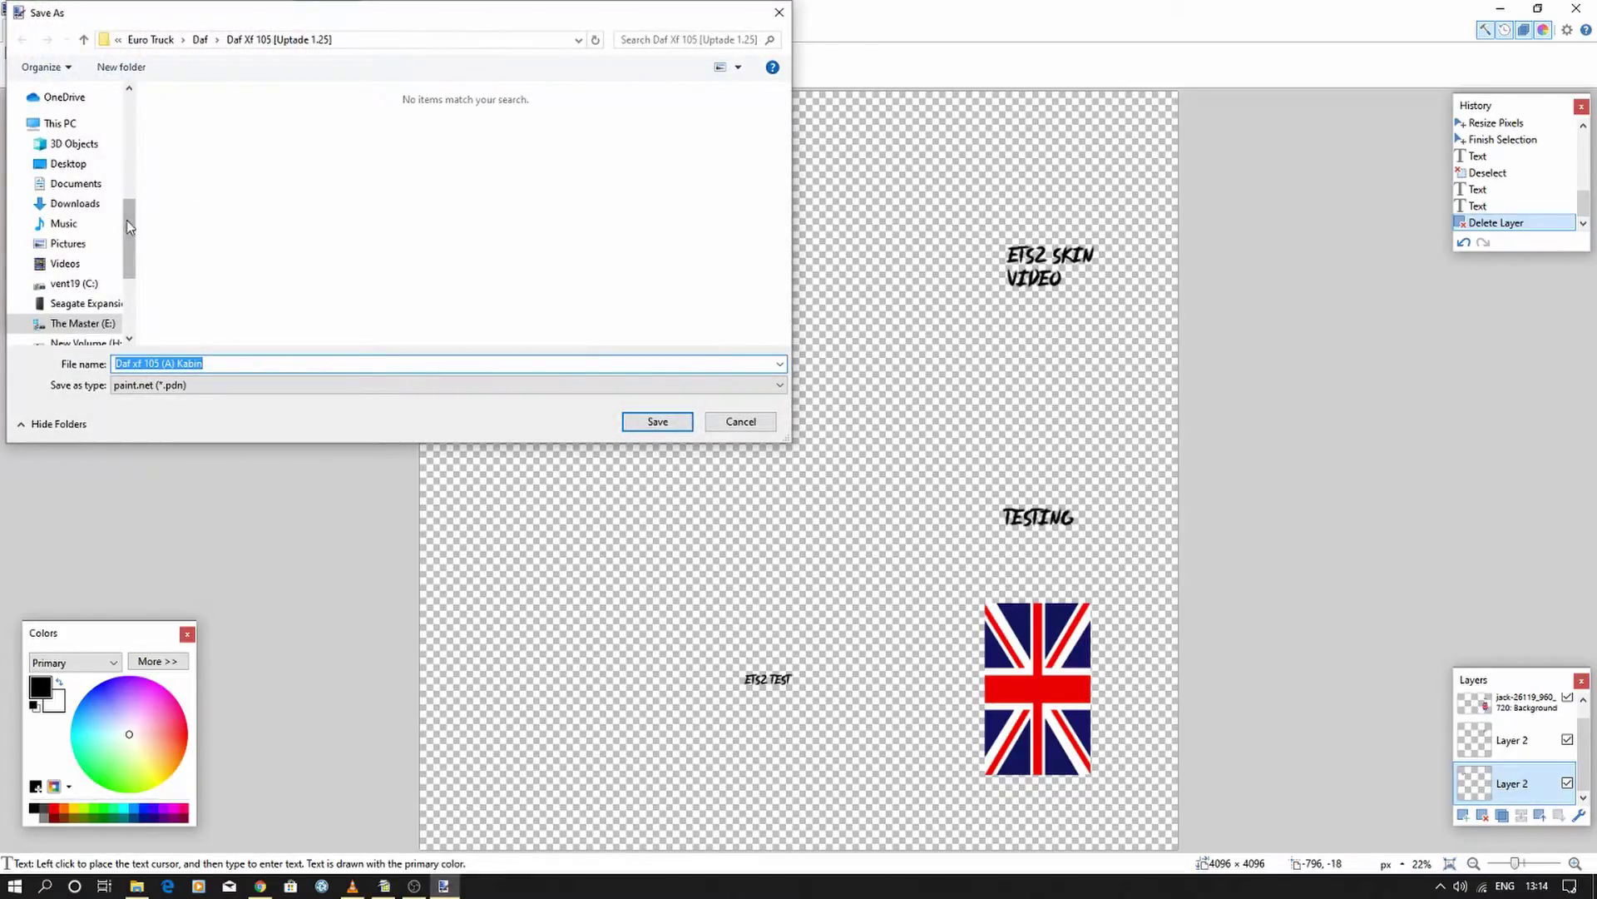
{"action": "scroll", "coordinate": [127, 219], "scroll_direction": "up", "scroll_amount": 4}
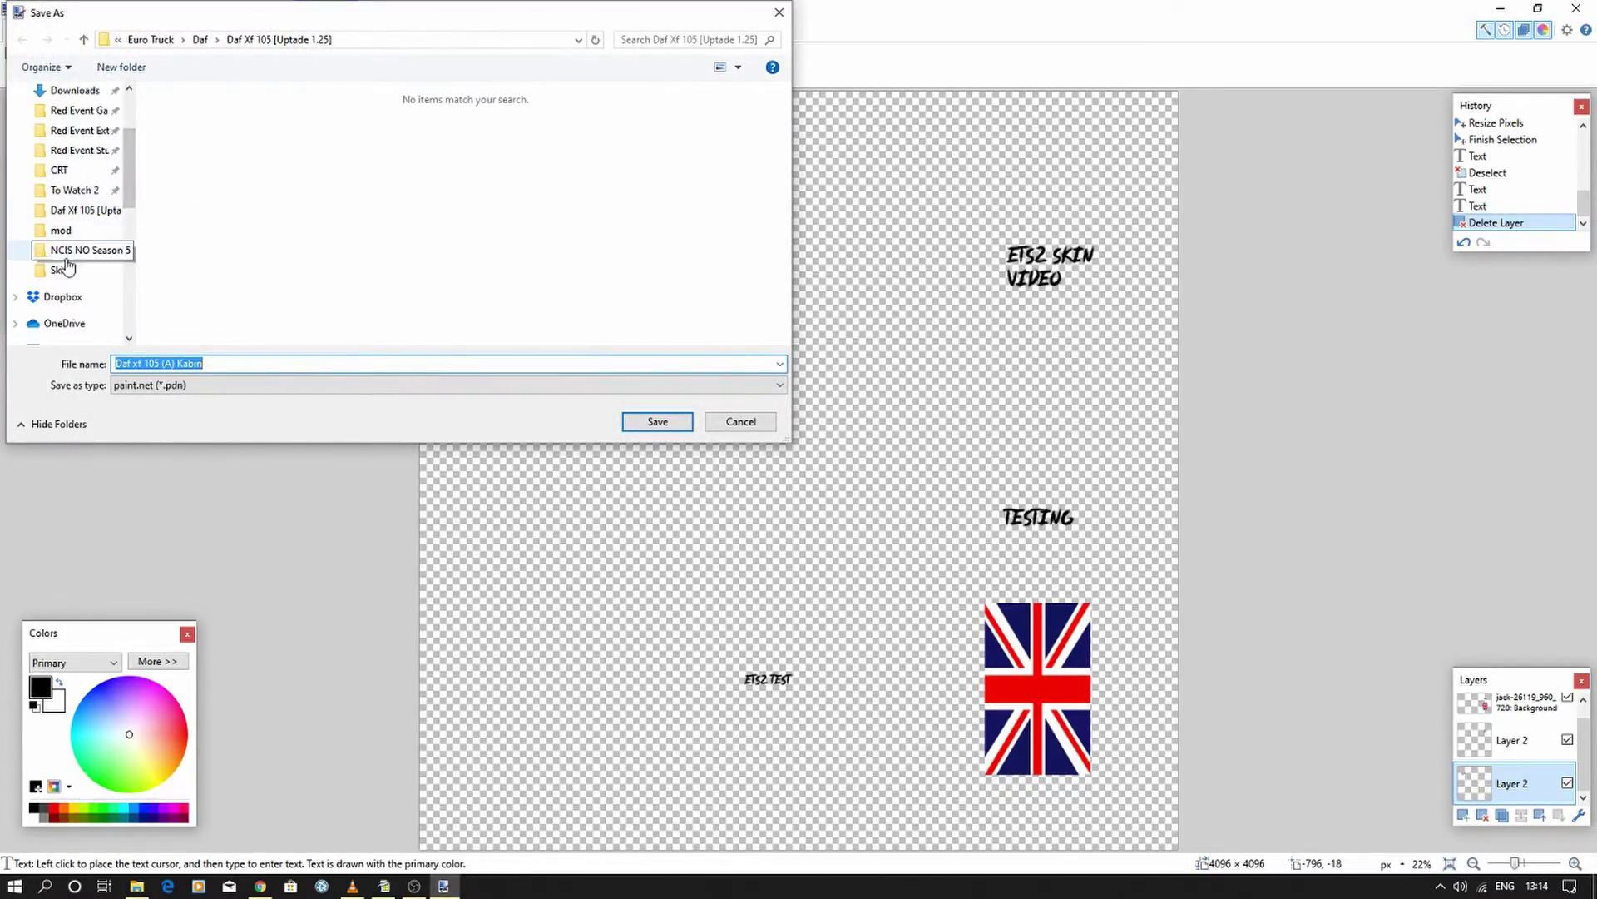
{"action": "left_click", "coordinate": [63, 270]}
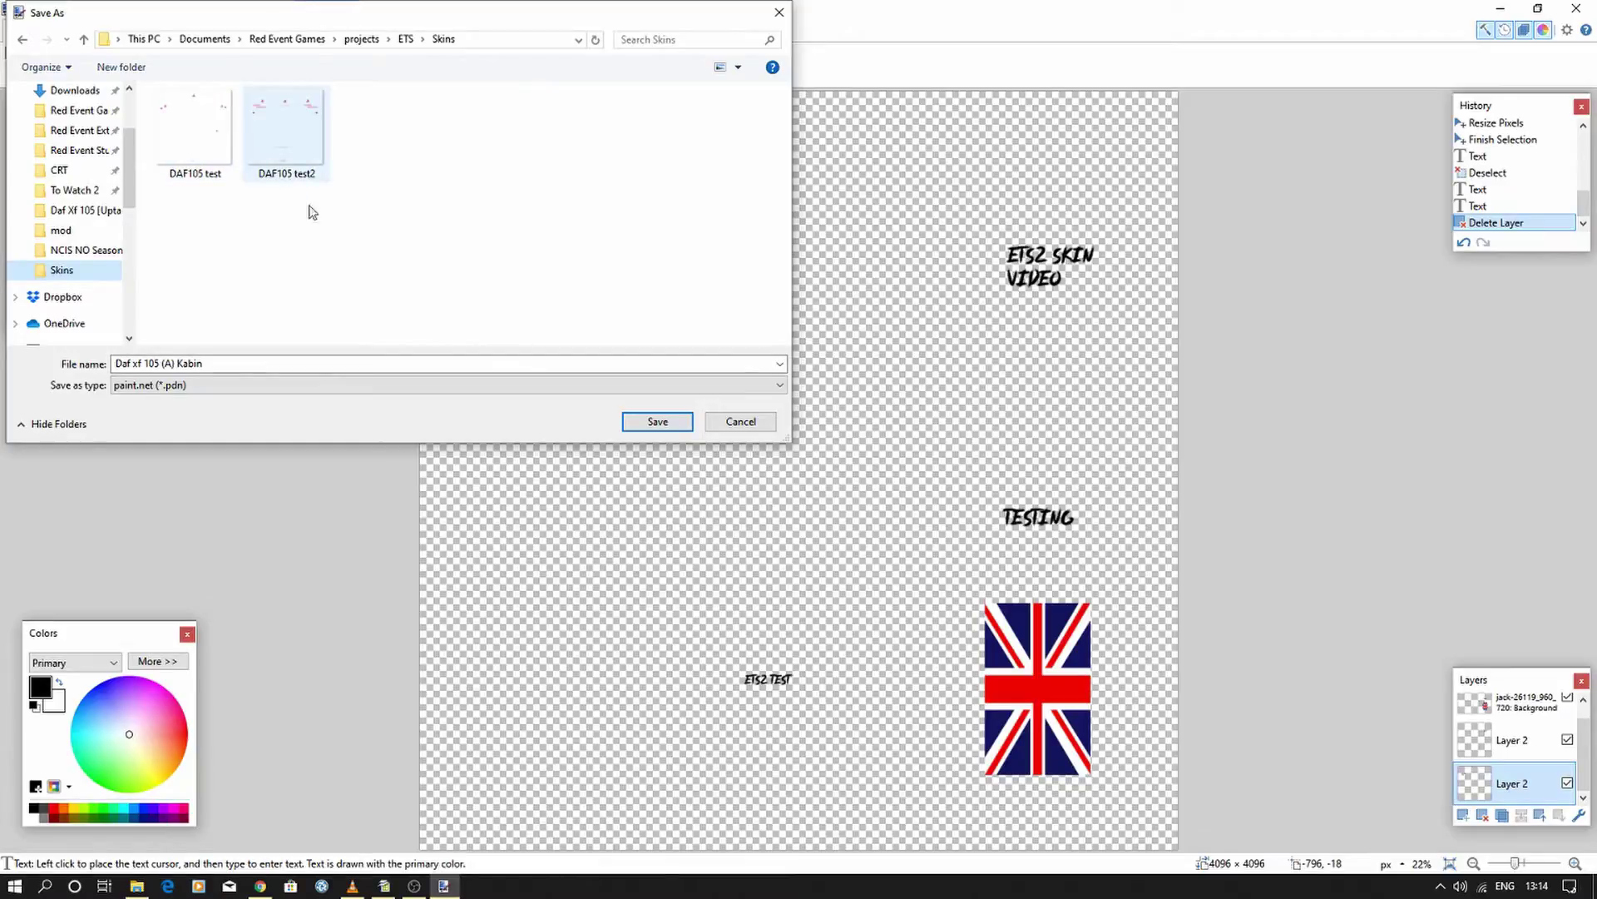
{"action": "left_click", "coordinate": [232, 363]}
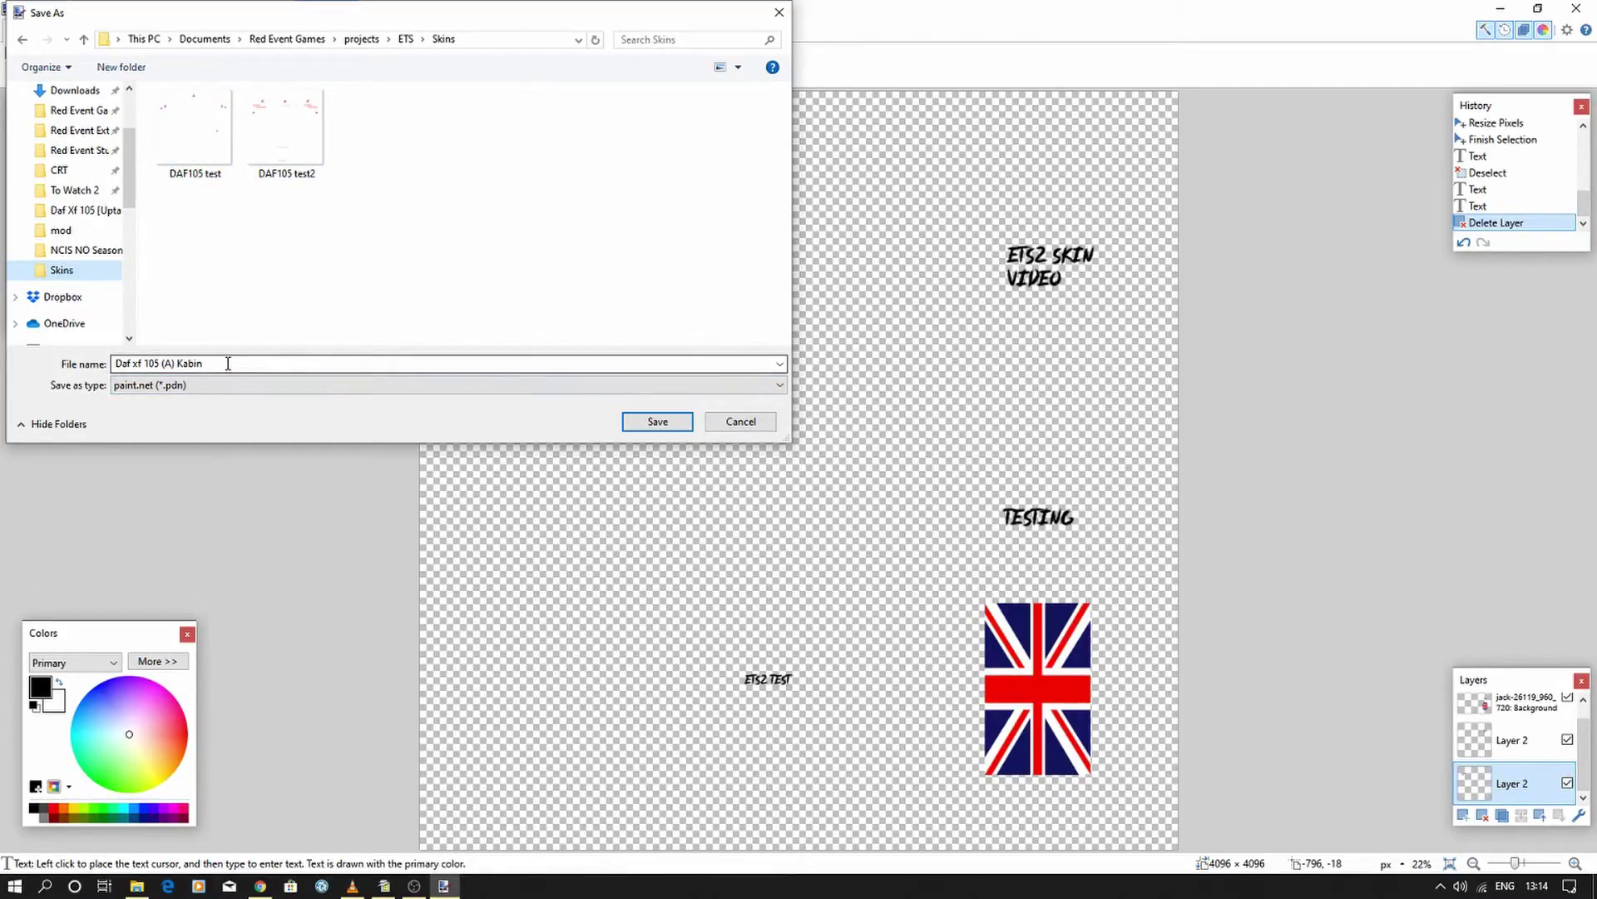
{"action": "left_click", "coordinate": [228, 364]}
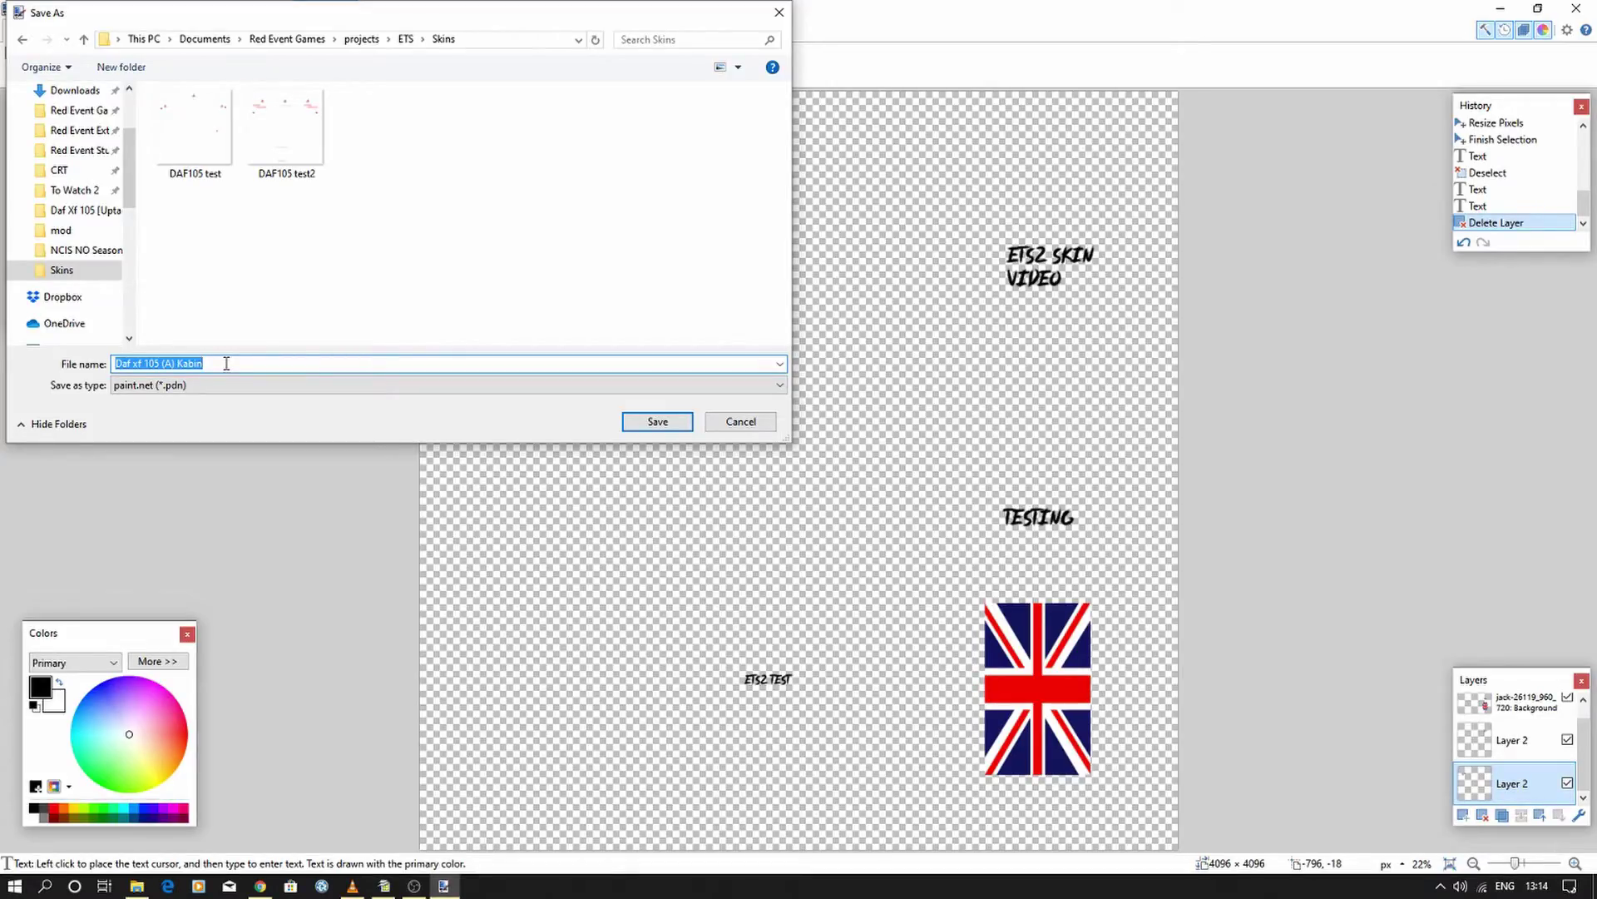
{"action": "type", "text": "Skin video"}
{"action": "left_click", "coordinate": [471, 389]}
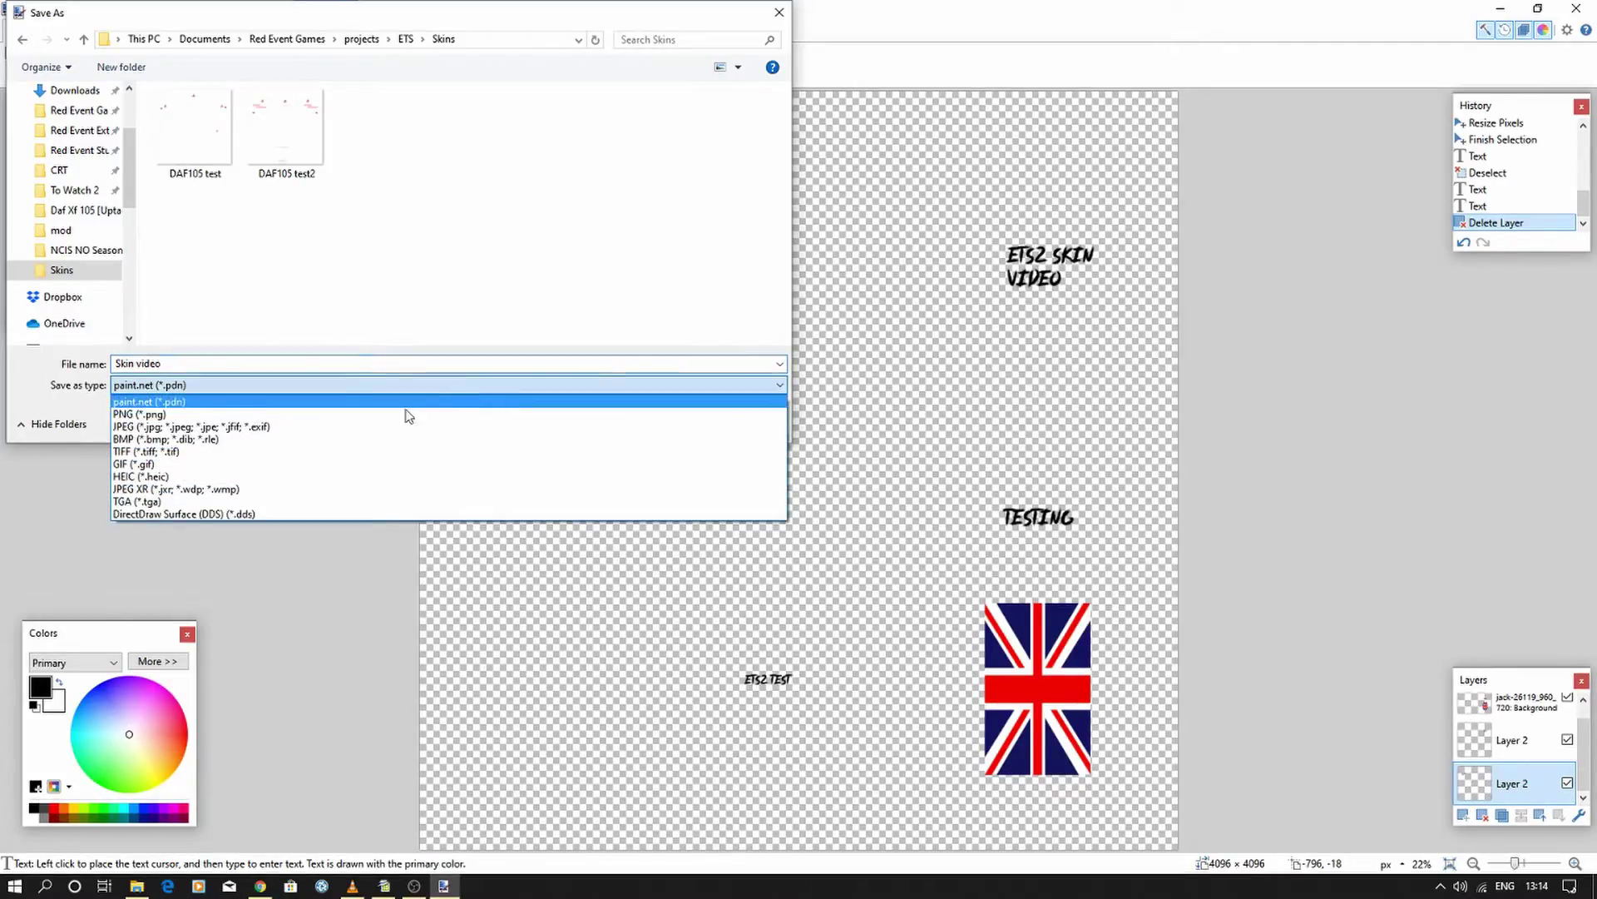
{"action": "left_click", "coordinate": [323, 414]}
{"action": "left_click", "coordinate": [642, 426]}
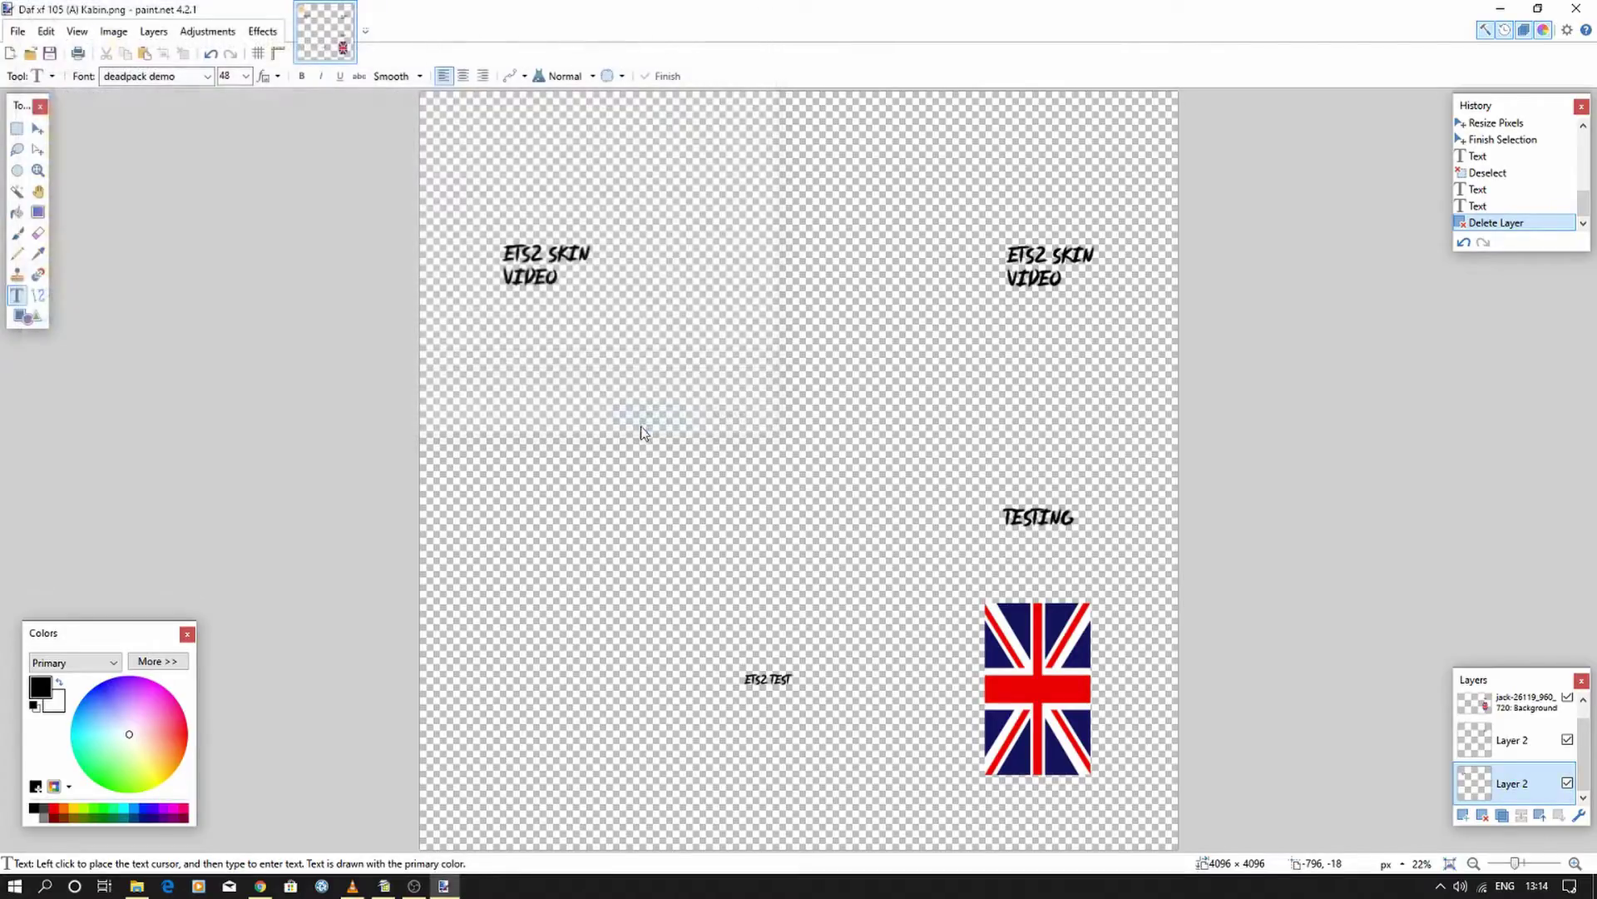
{"action": "left_click", "coordinate": [925, 580]}
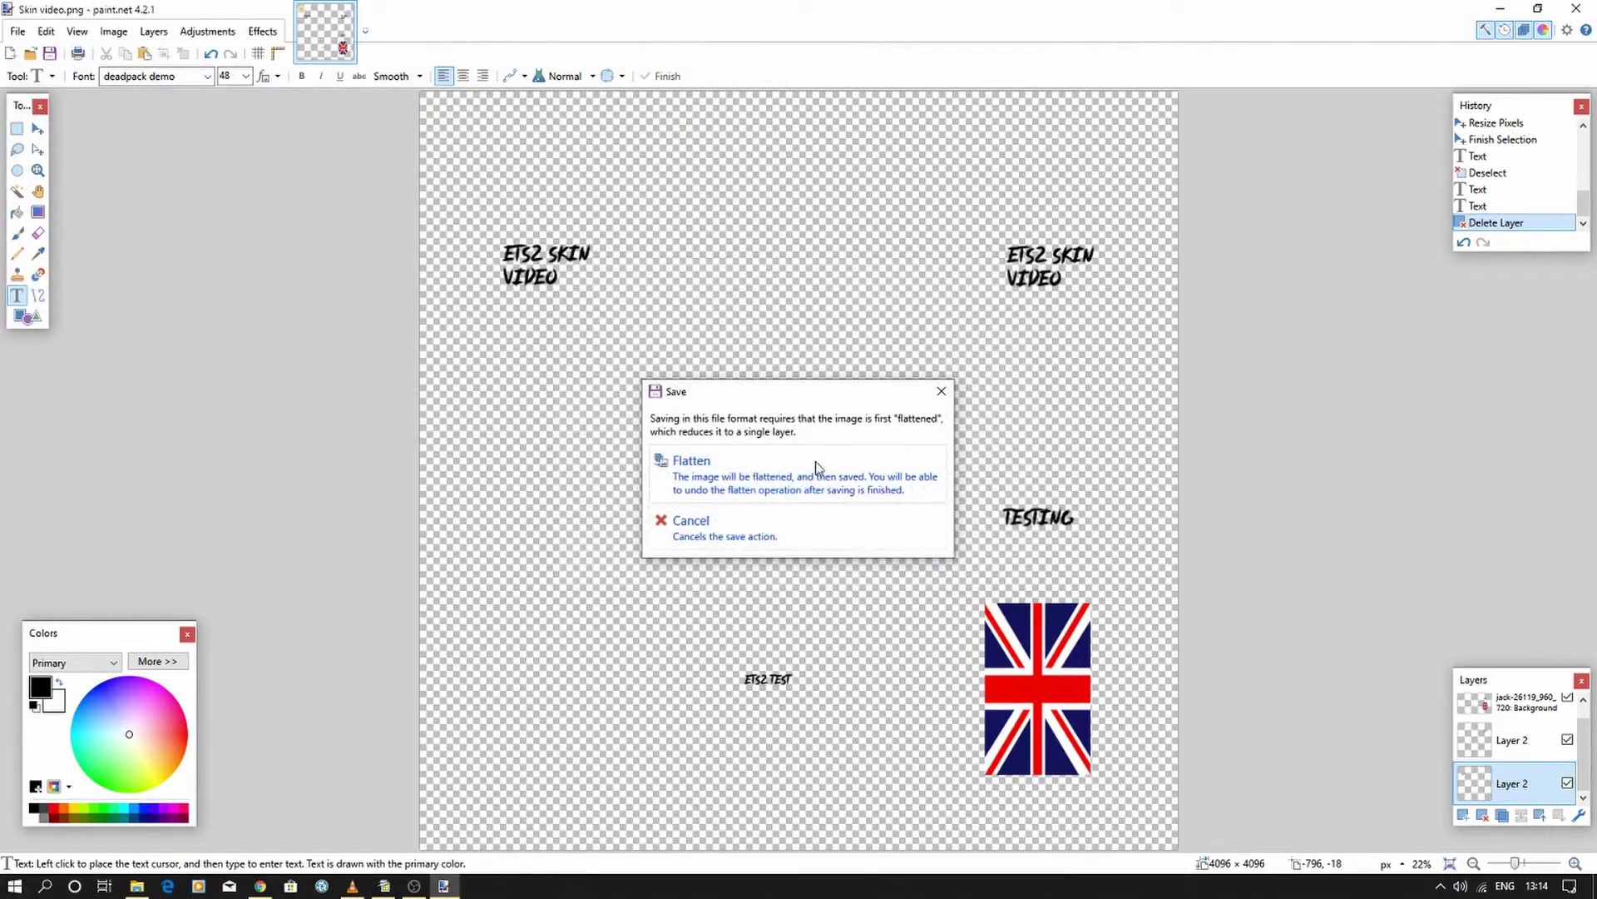
{"action": "left_click", "coordinate": [778, 483]}
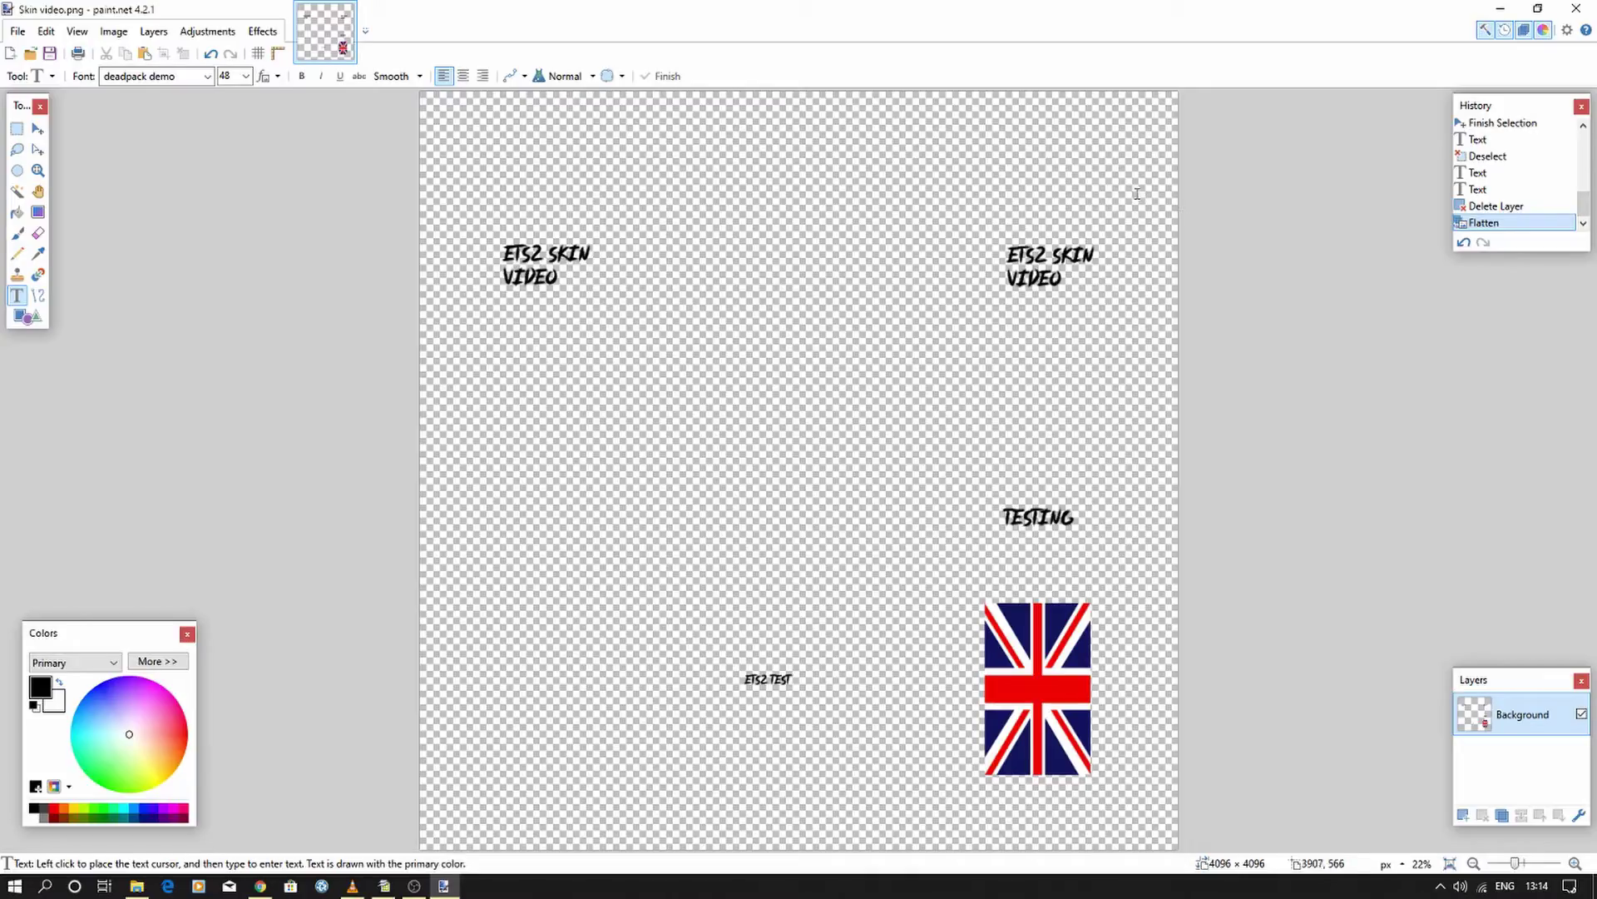
- Go to Desktop > ETS2 Skins > Mods Studio 2 v.2019.04 and launch ModsStudio2UI
{"action": "left_click", "coordinate": [137, 885]}
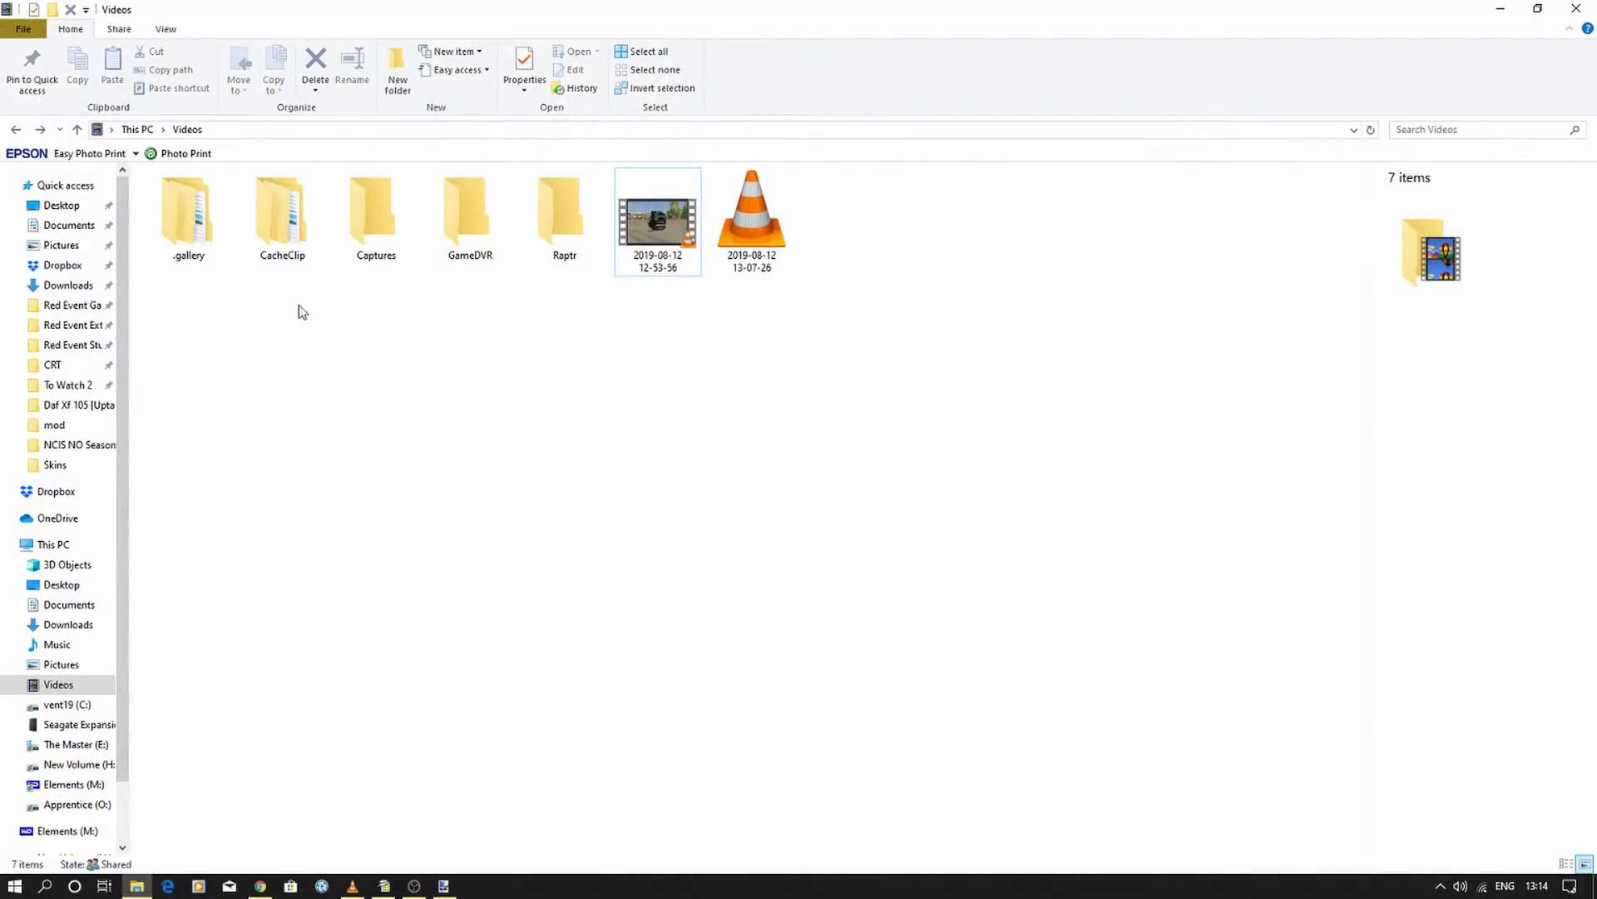
{"action": "left_click", "coordinate": [62, 204]}
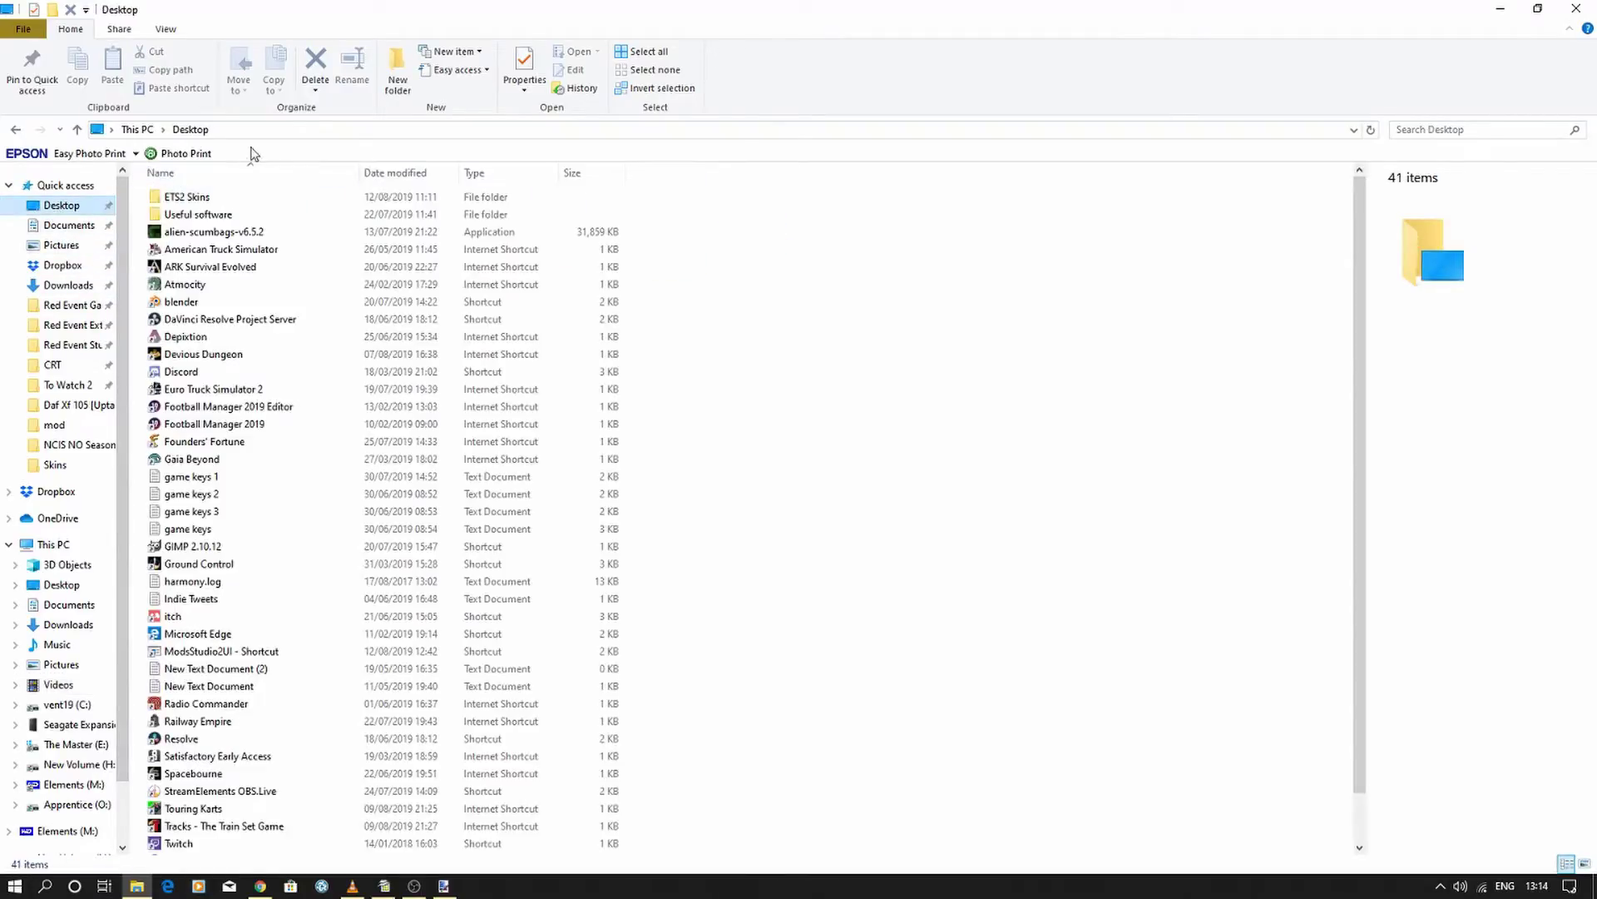
{"action": "double_click", "coordinate": [203, 198]}
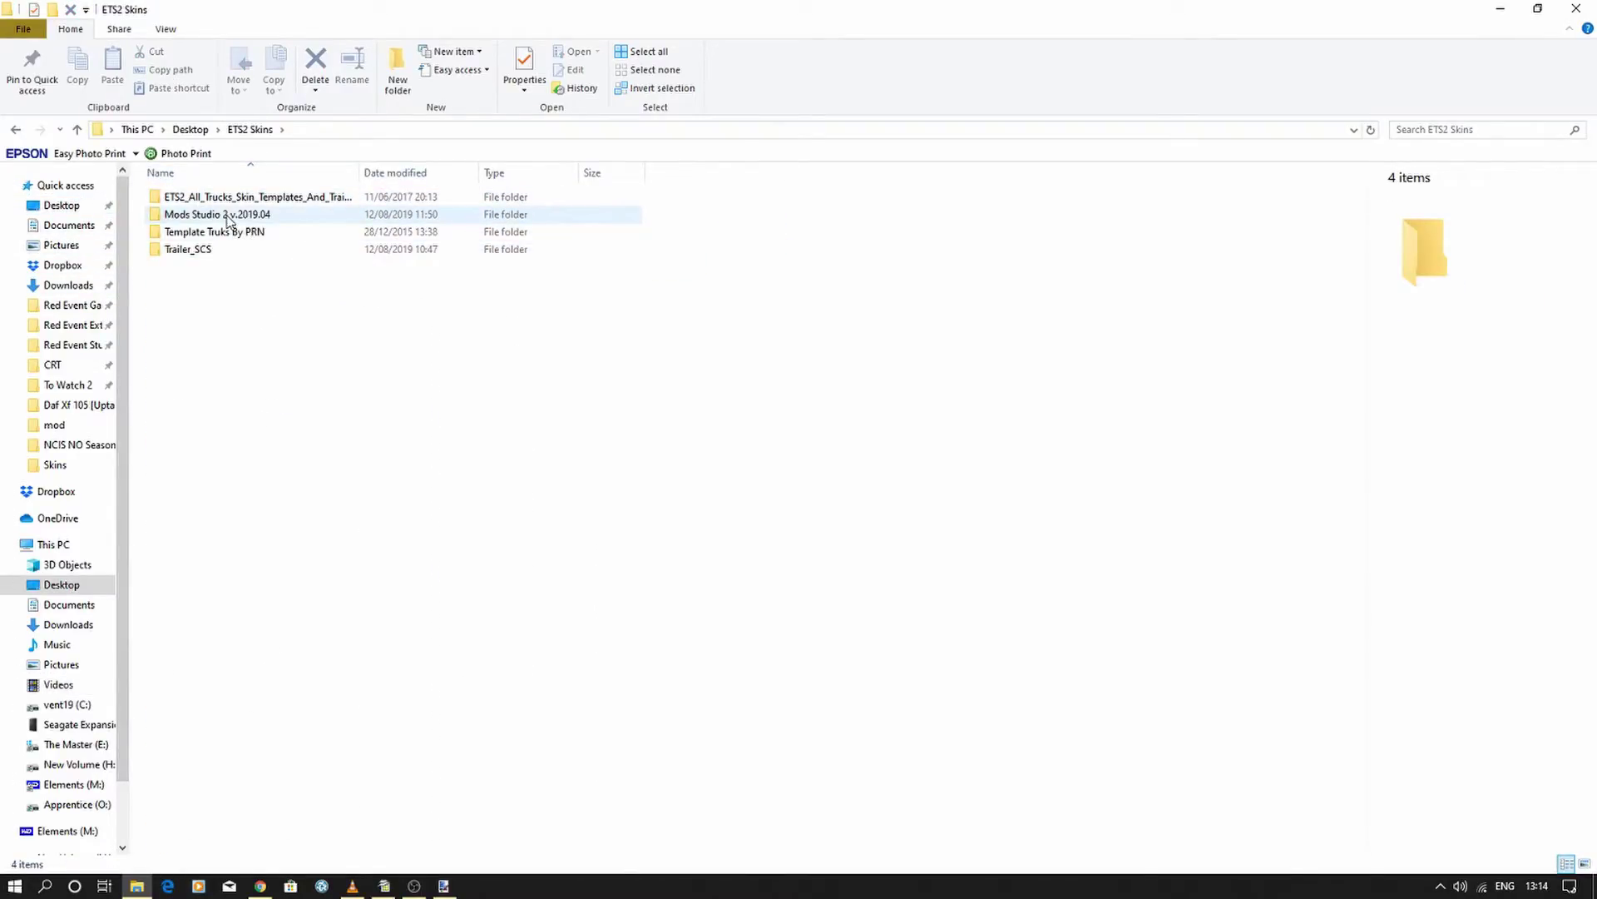
{"action": "double_click", "coordinate": [223, 216]}
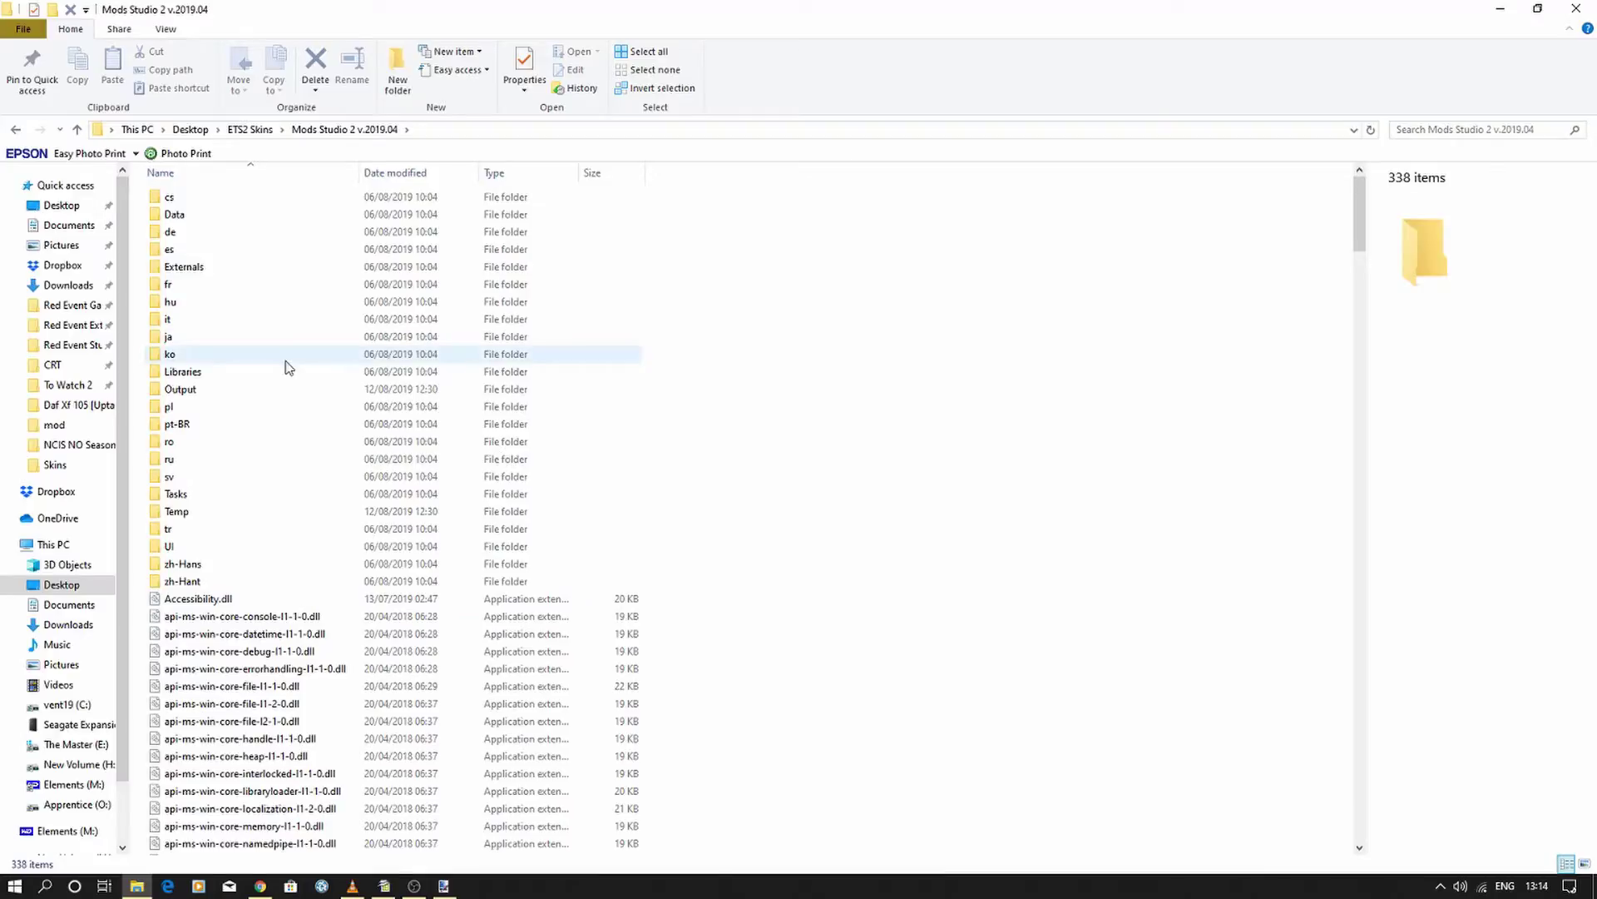
{"action": "scroll", "coordinate": [258, 335], "scroll_direction": "down", "scroll_amount": 20}
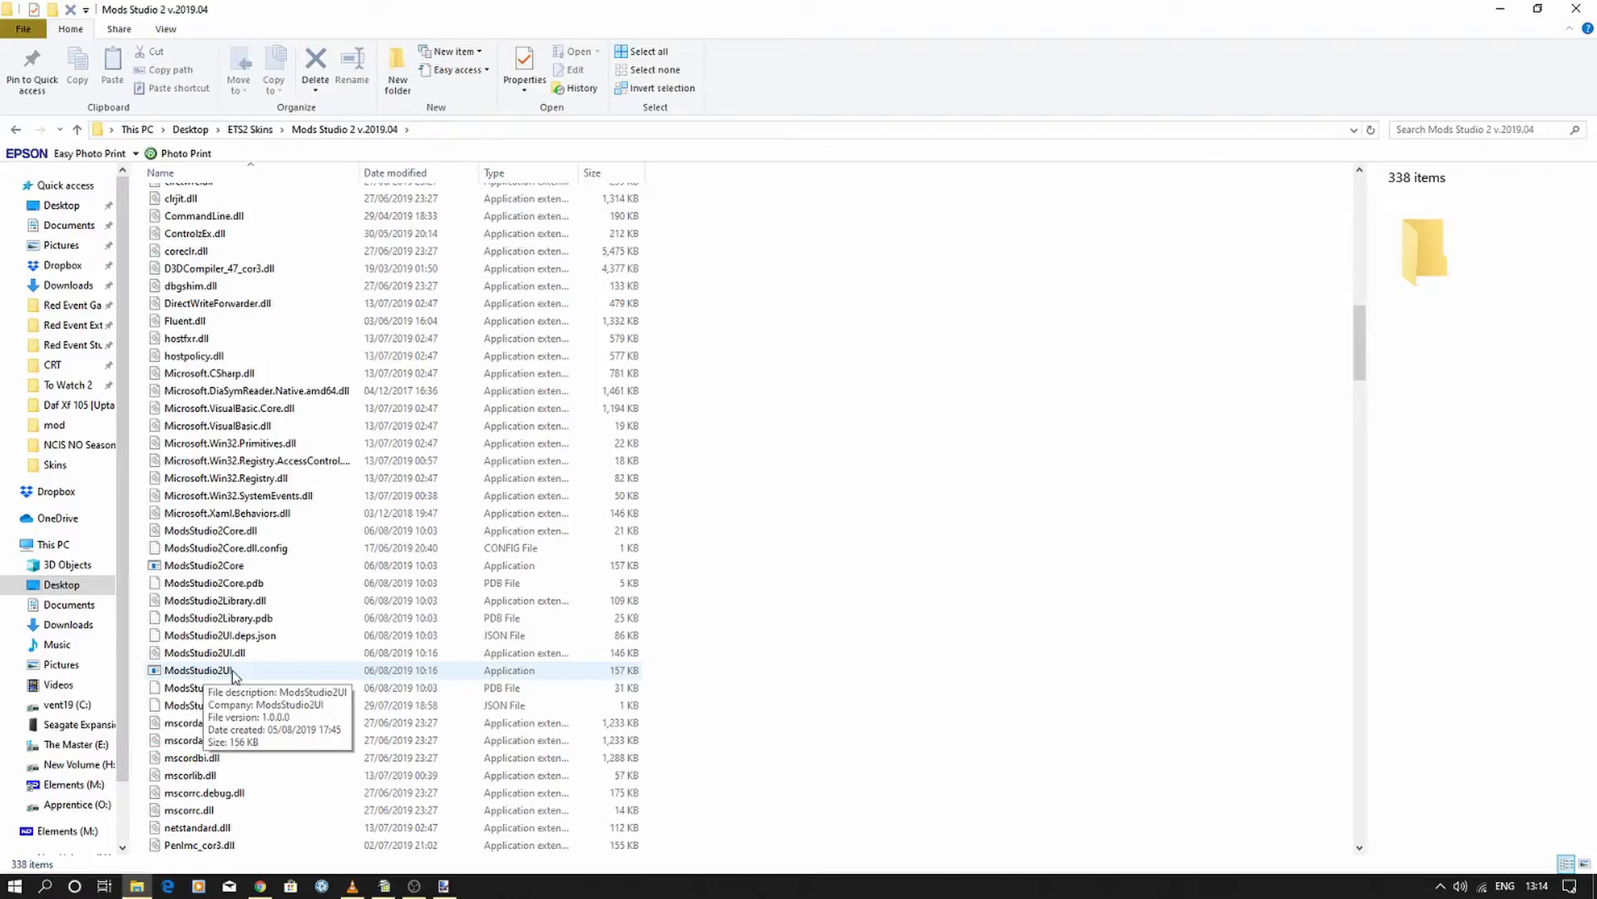
{"action": "double_click", "coordinate": [232, 671]}
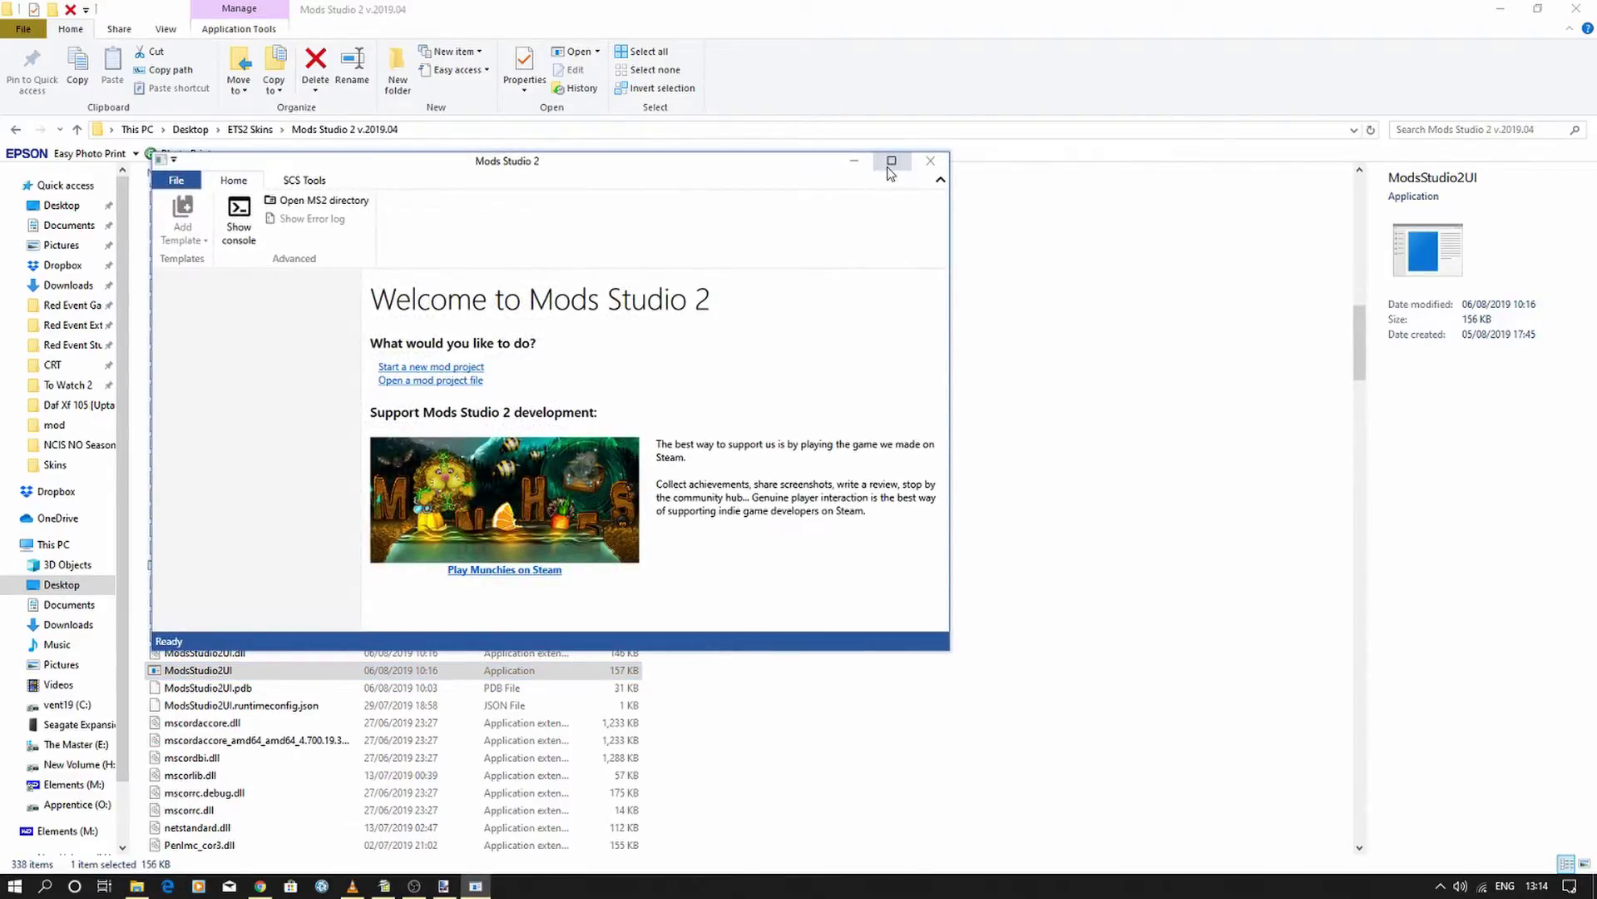
- Maximize Mods Studio 2 and create a new Euro Truck Simulator 2 mod project
{"action": "left_click", "coordinate": [892, 169]}
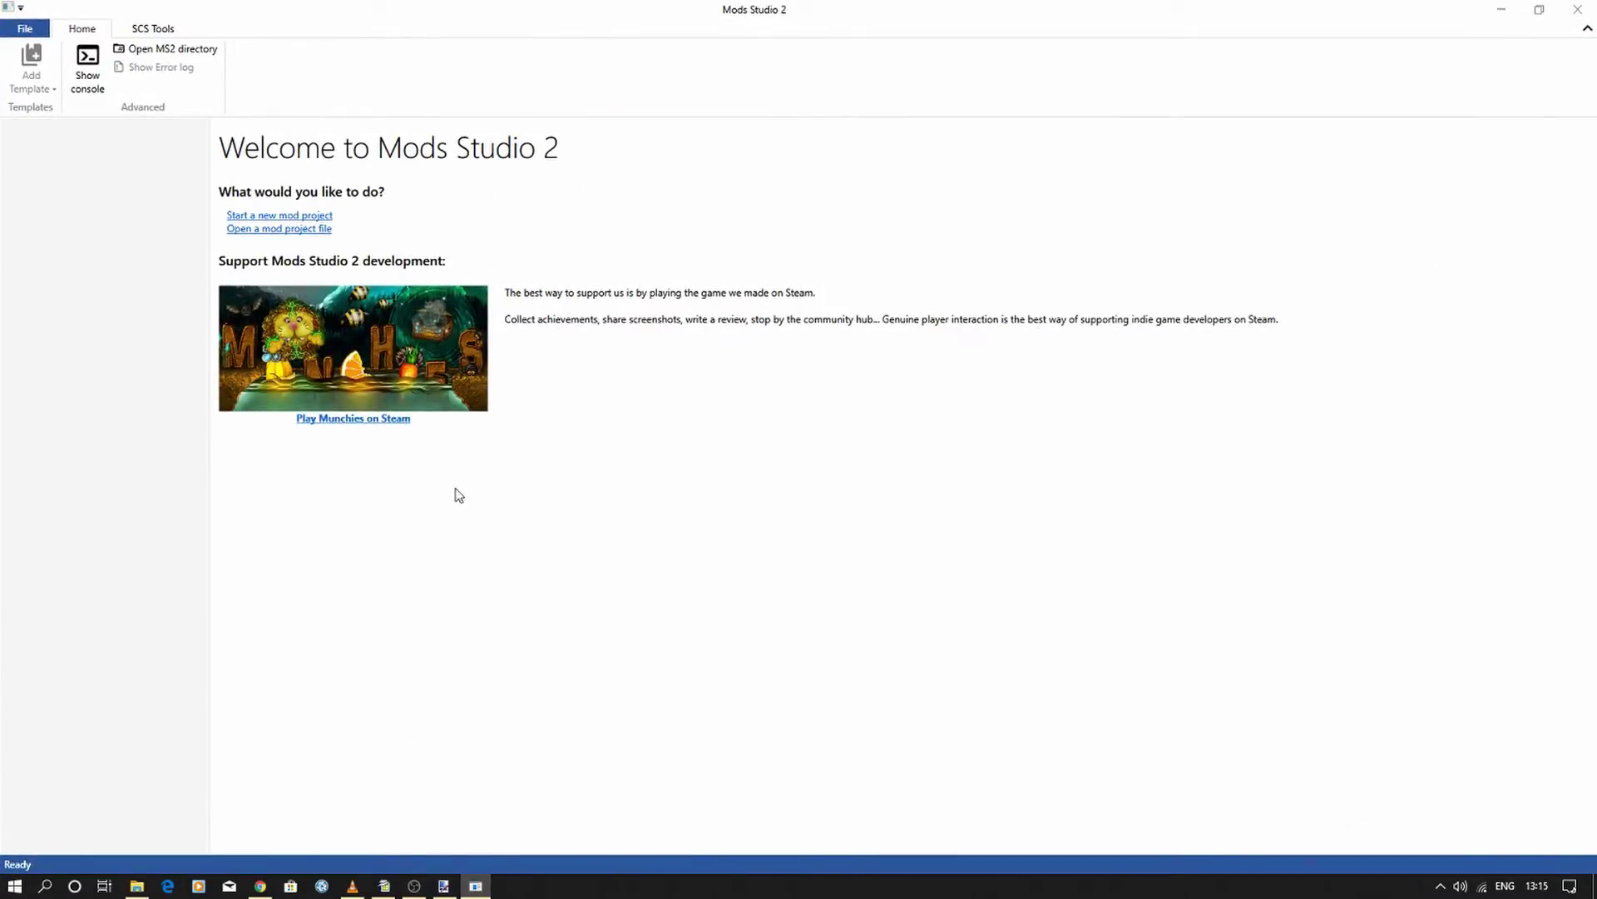
{"action": "left_click", "coordinate": [284, 218]}
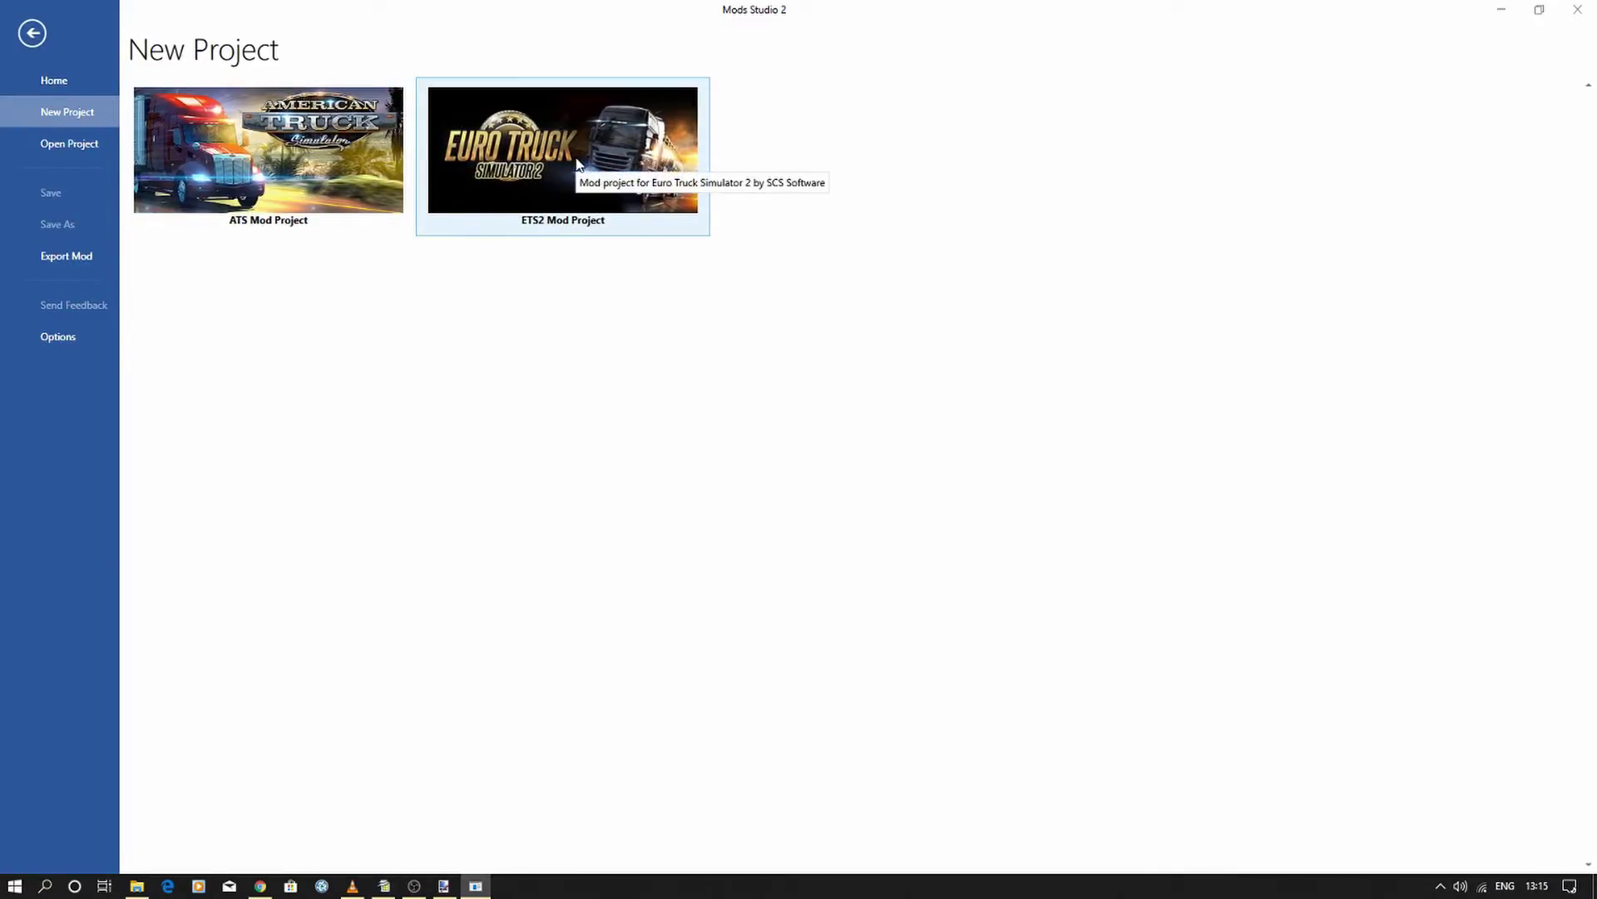
{"action": "left_click", "coordinate": [528, 164]}
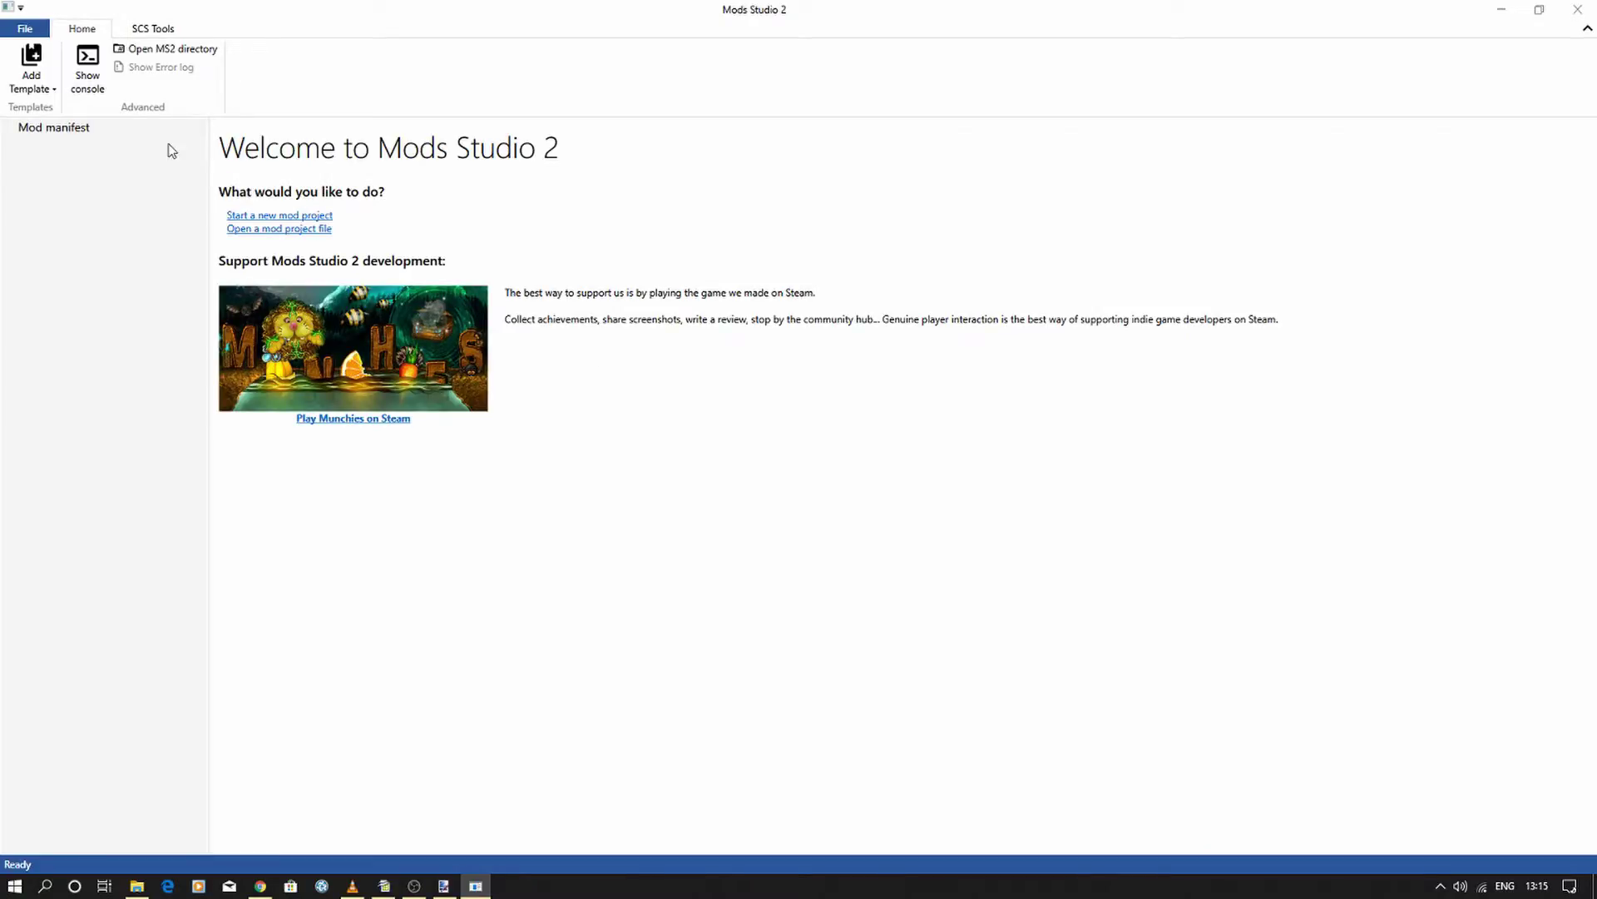
- Enter mod name ETS 2 Vid, the author and version 1.1, and tick the paint_job category
{"action": "double_click", "coordinate": [78, 130]}
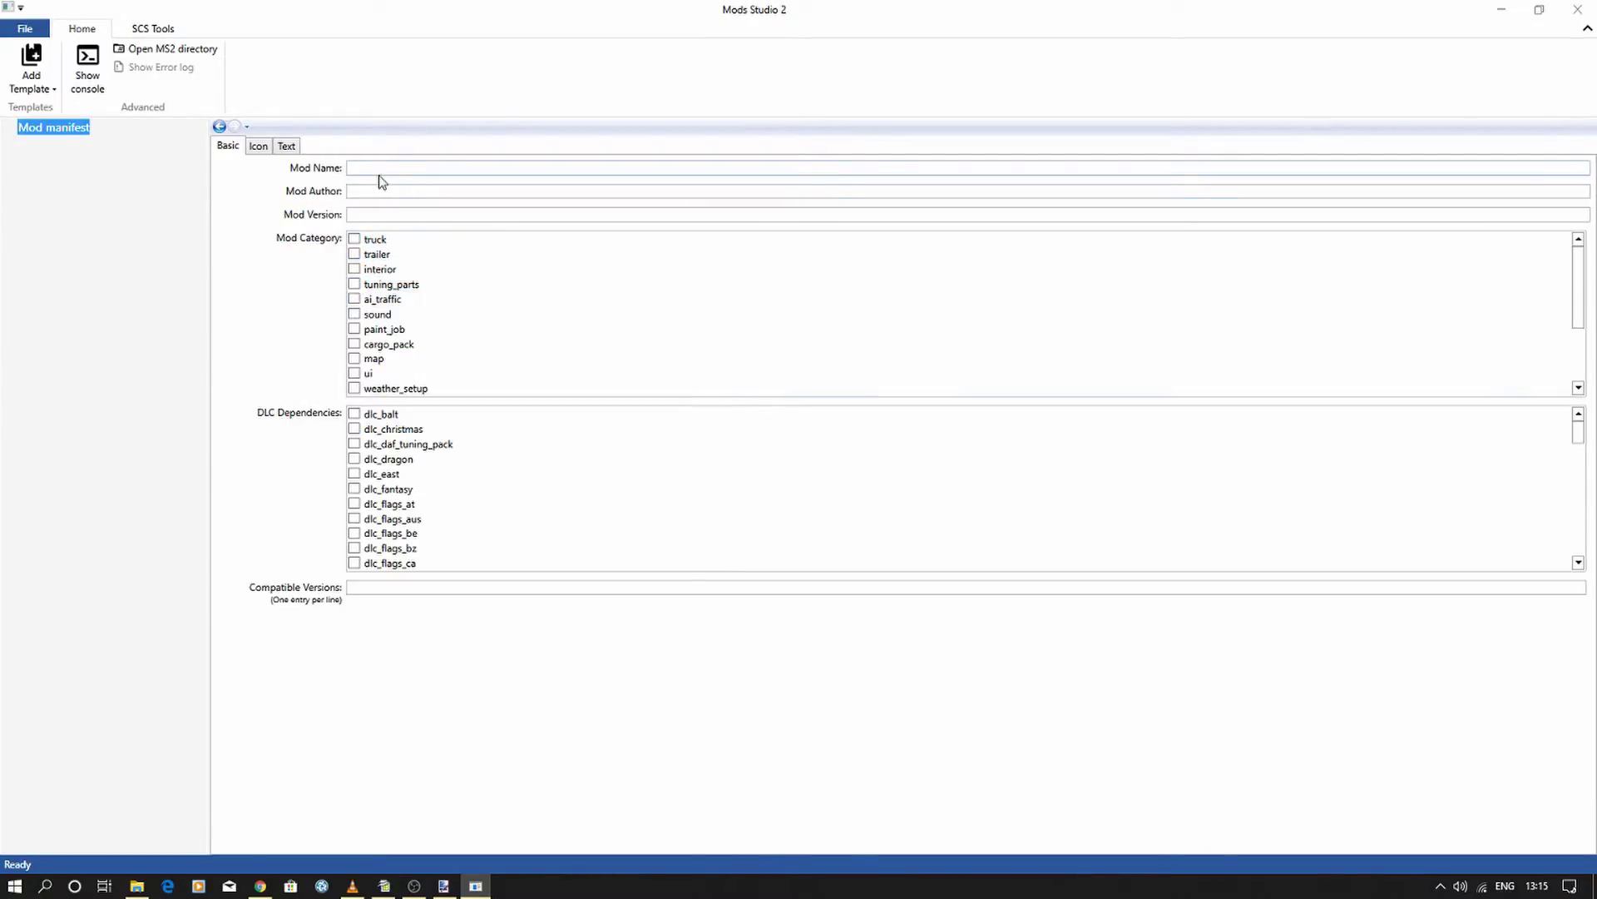
{"action": "left_click", "coordinate": [368, 169]}
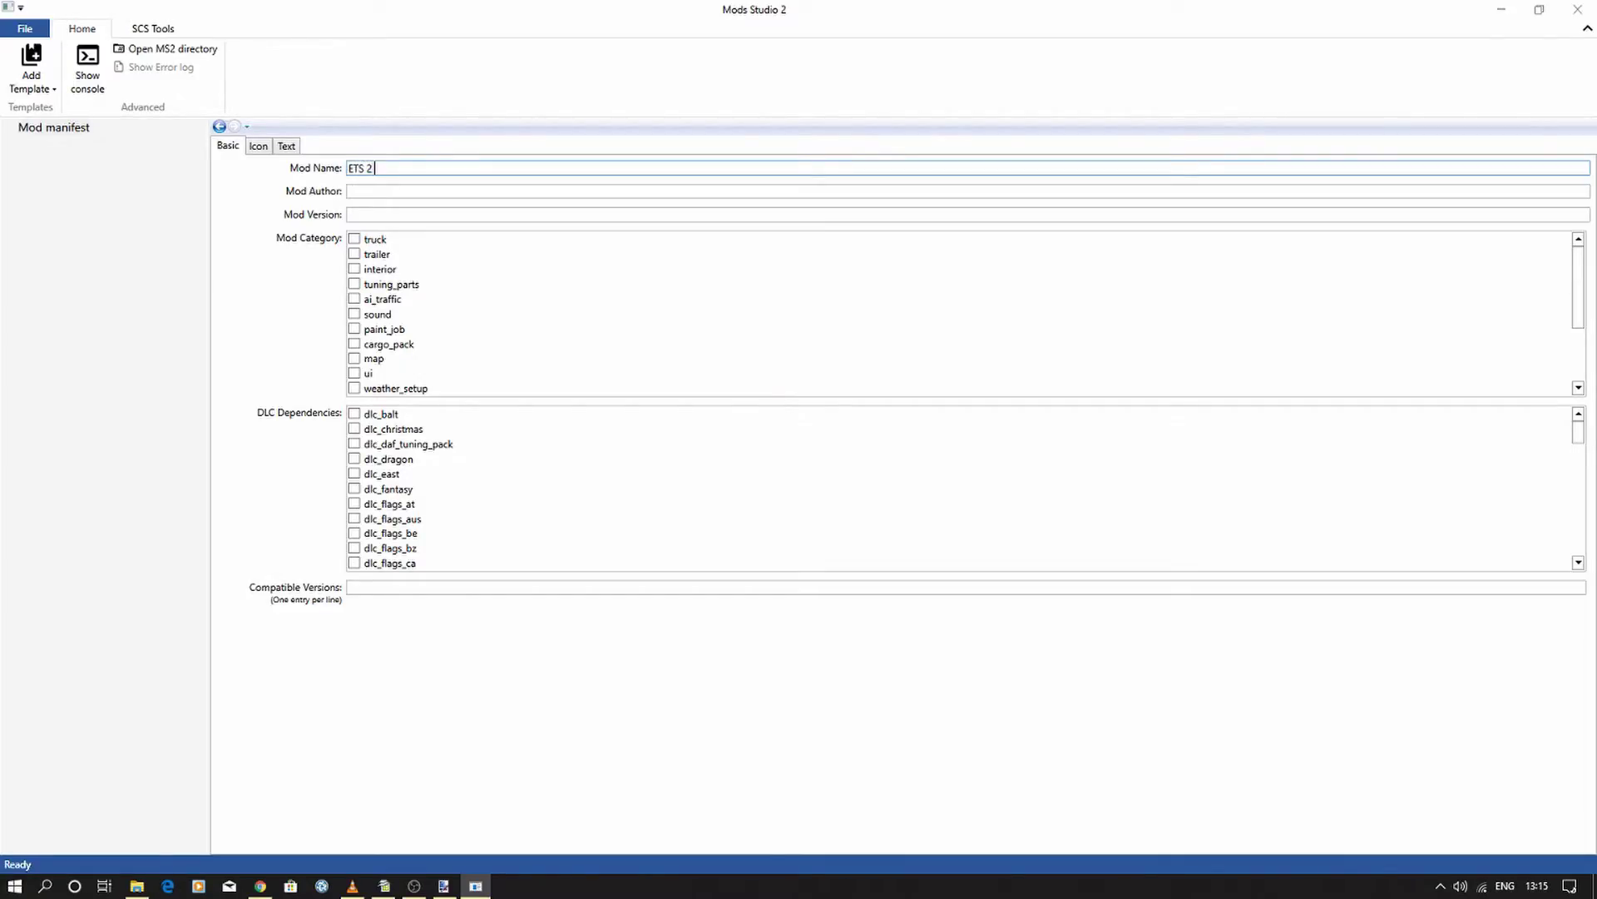
{"action": "left_click", "coordinate": [384, 191]}
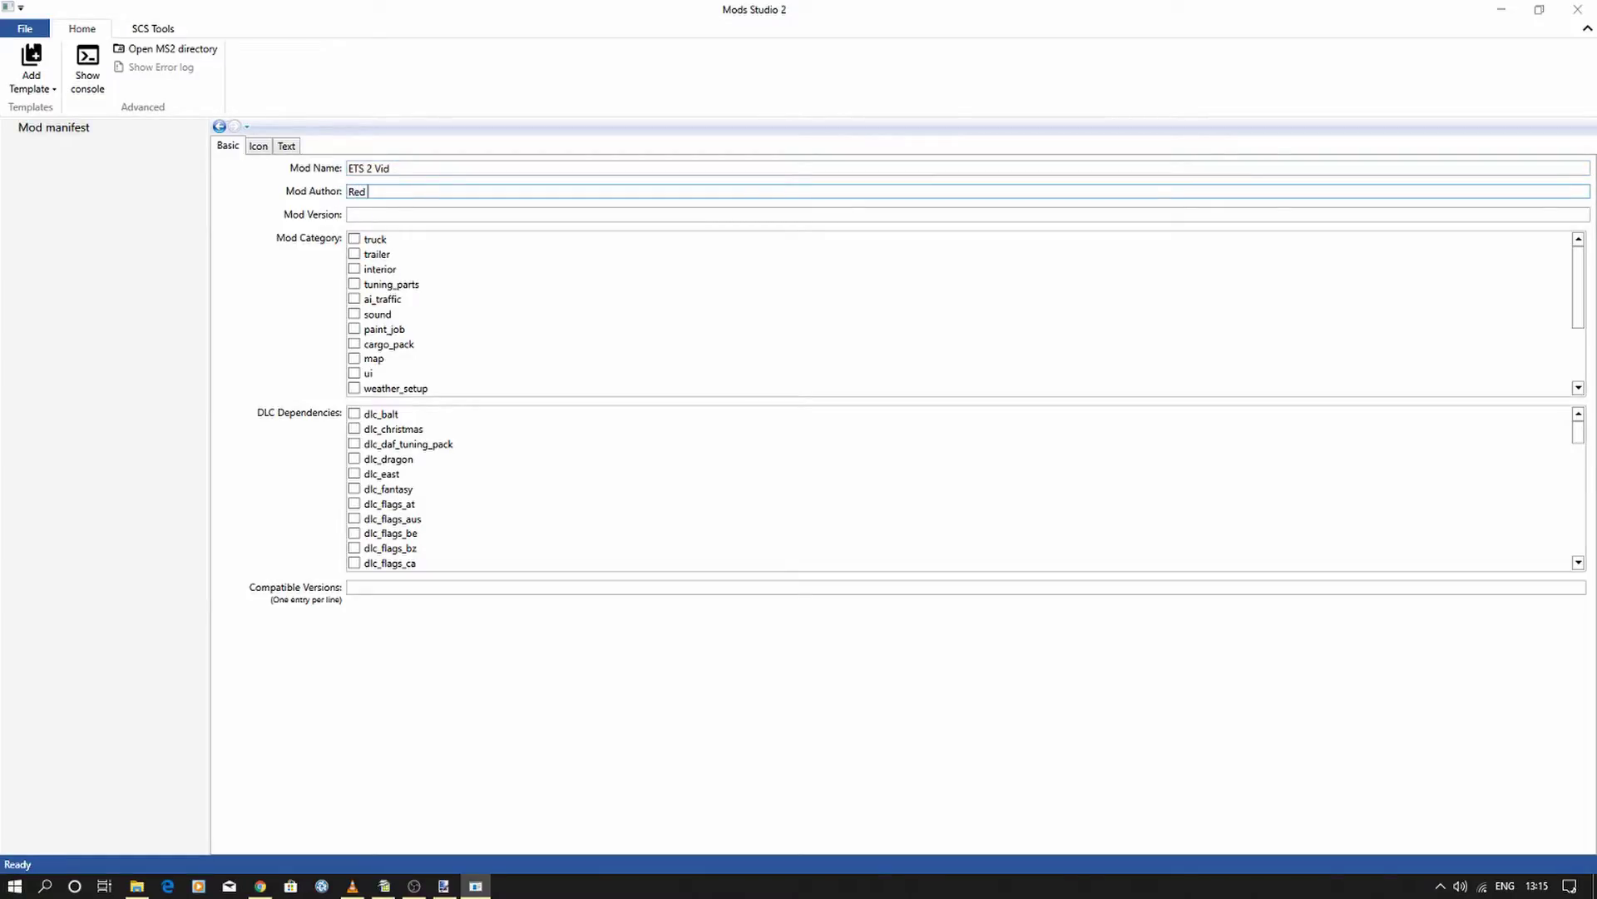
{"action": "left_click", "coordinate": [388, 215]}
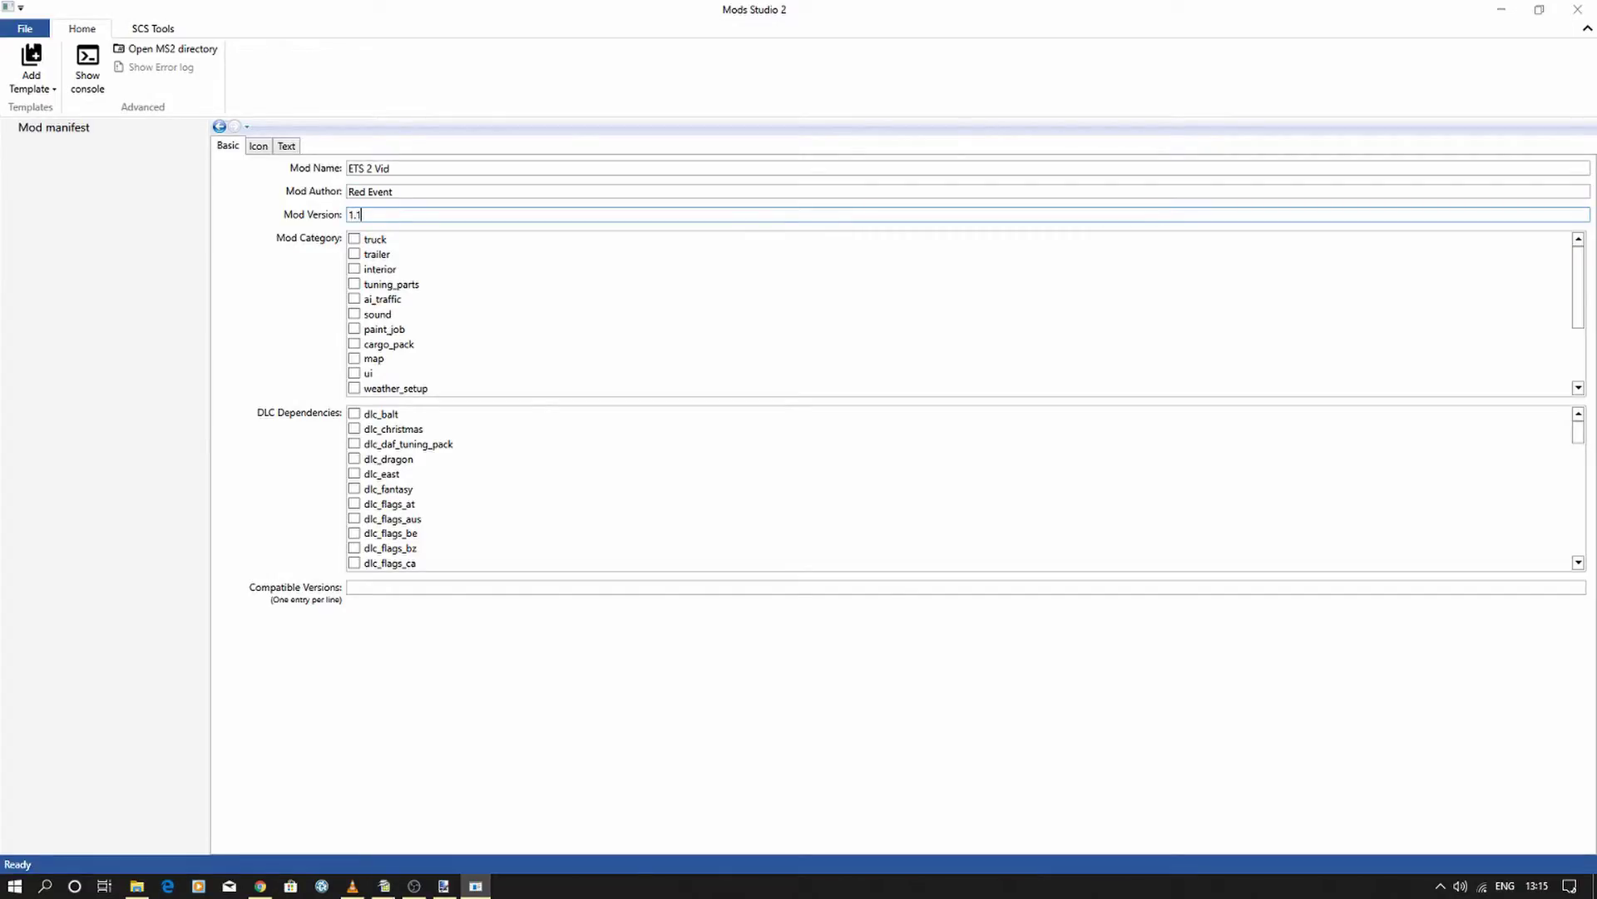
{"action": "left_click", "coordinate": [398, 329]}
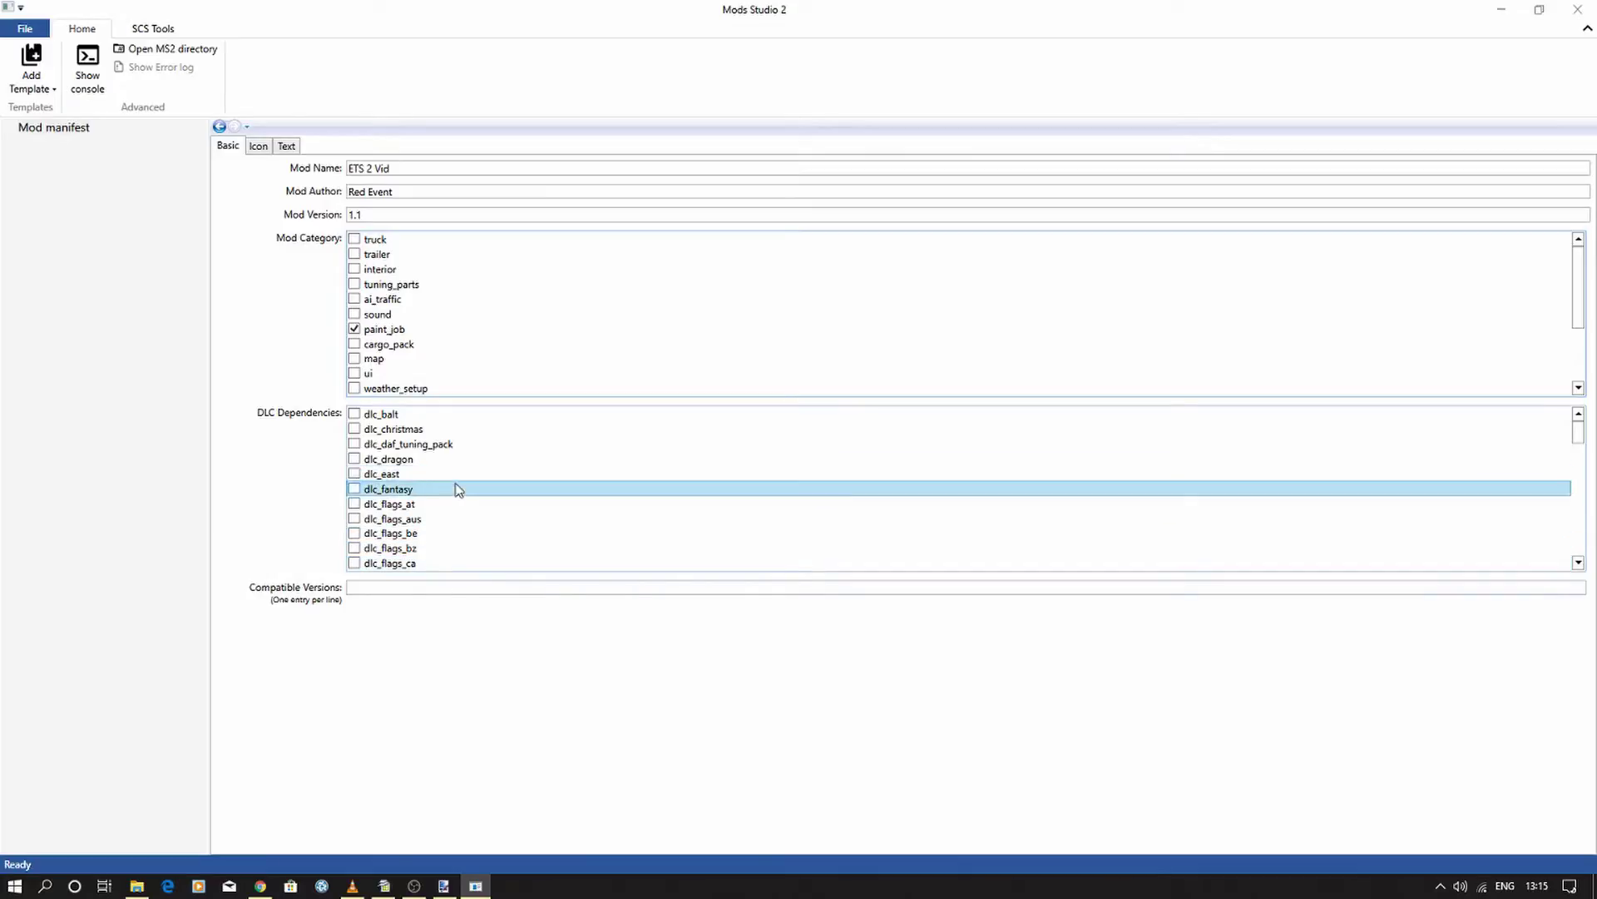
- Use the default mod icon and enter the description 'video test skin'
{"action": "scroll", "coordinate": [466, 466], "scroll_direction": "down", "scroll_amount": 3}
{"action": "scroll", "coordinate": [449, 458], "scroll_direction": "down", "scroll_amount": 6}
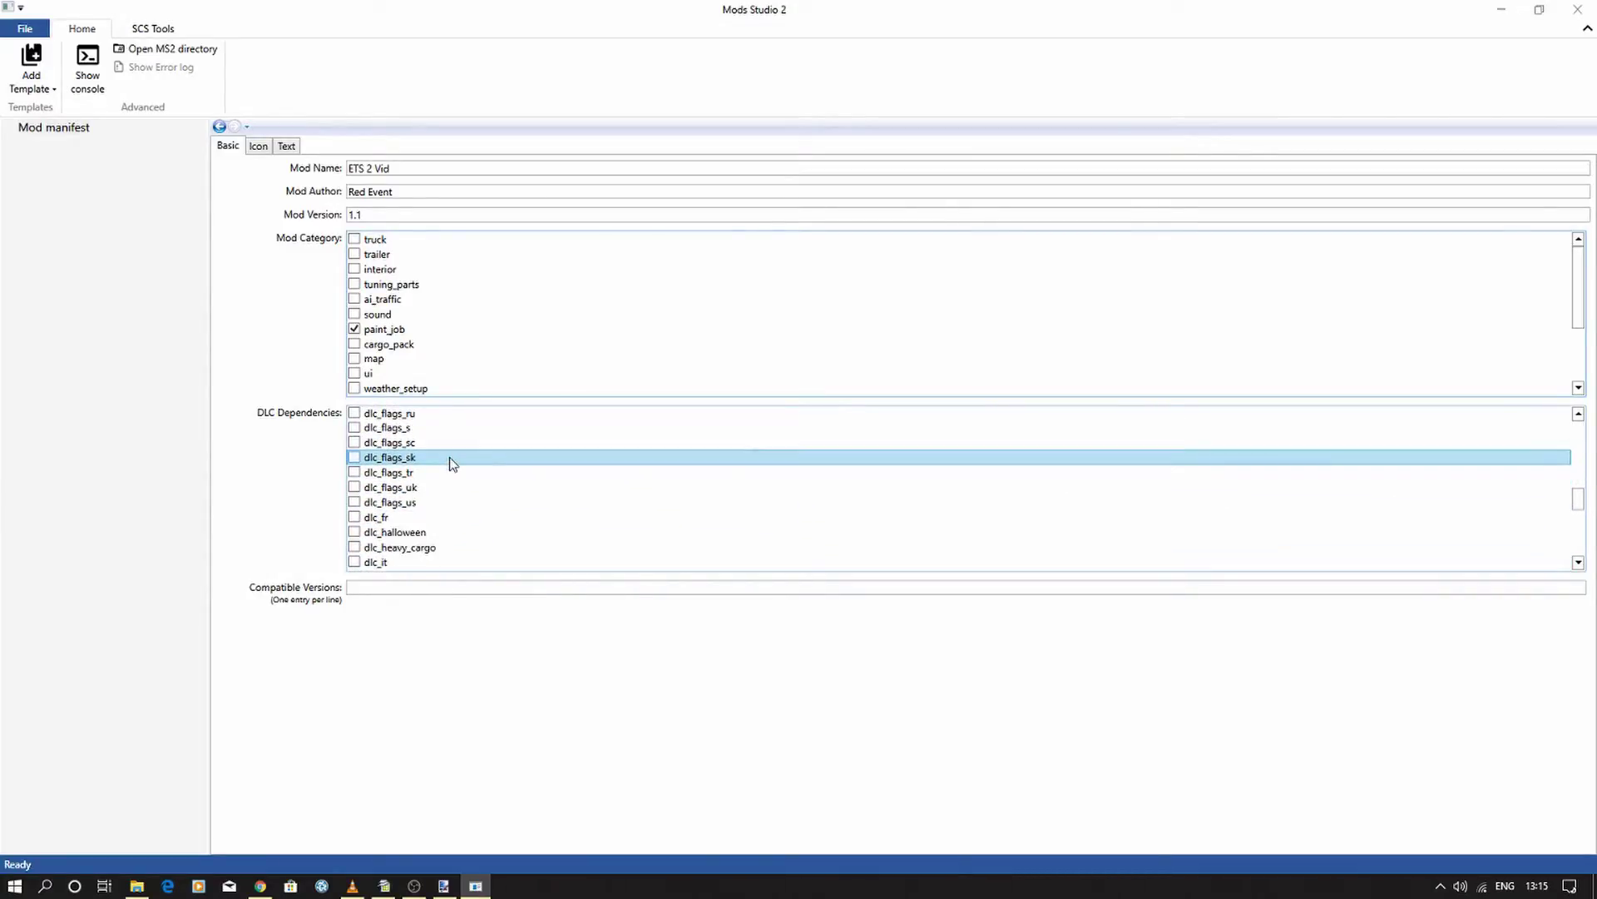
{"action": "left_click", "coordinate": [259, 147]}
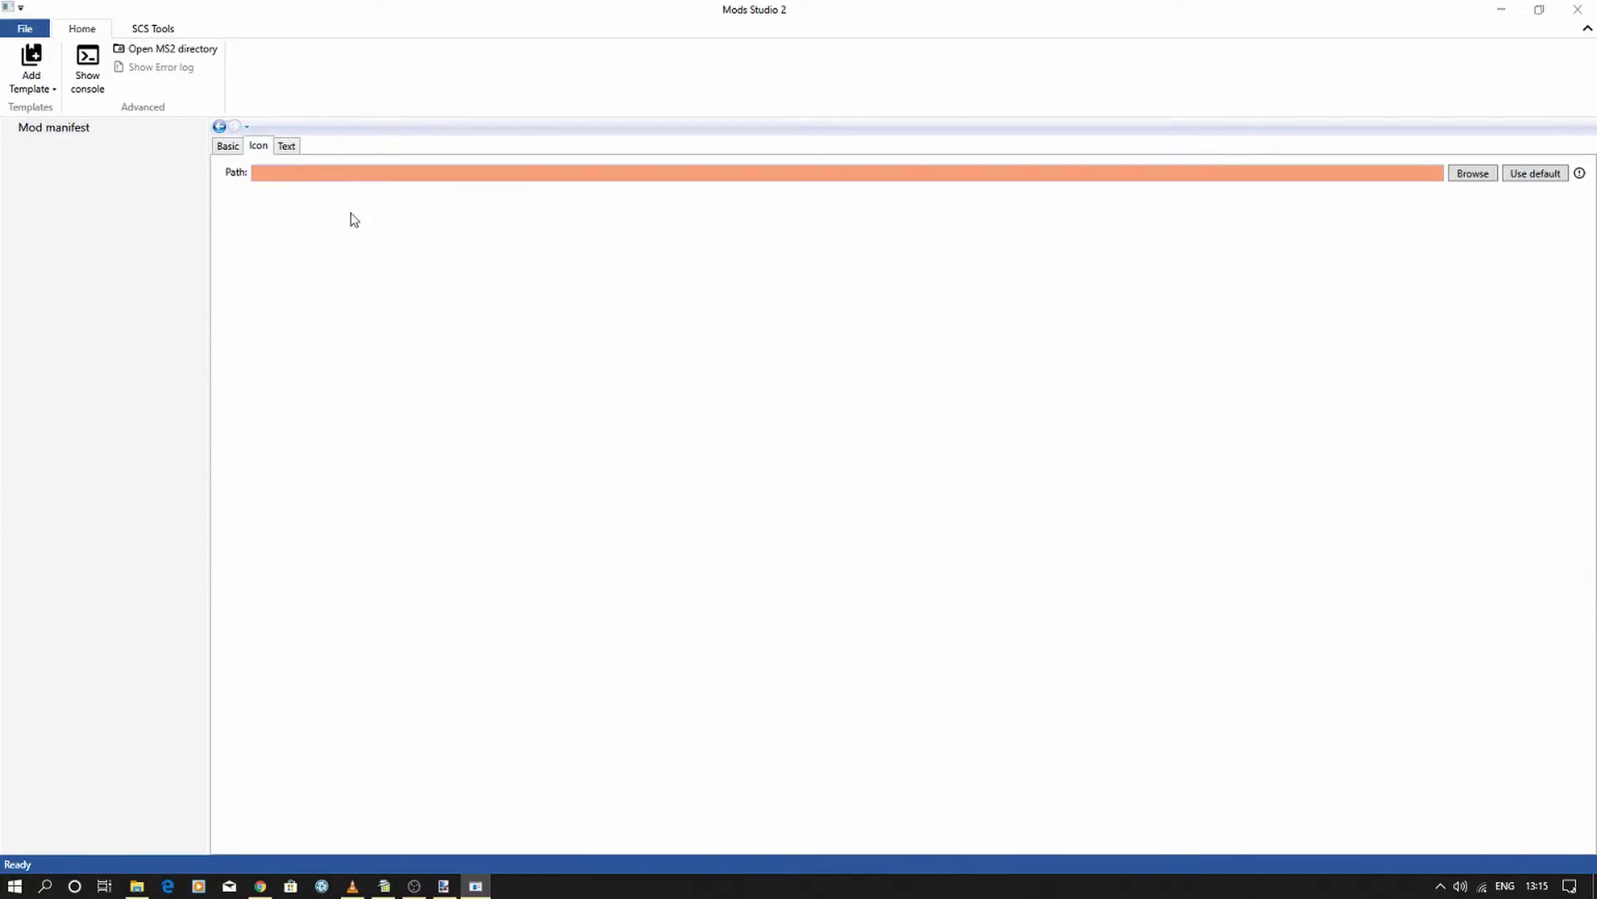
{"action": "left_click", "coordinate": [1524, 176]}
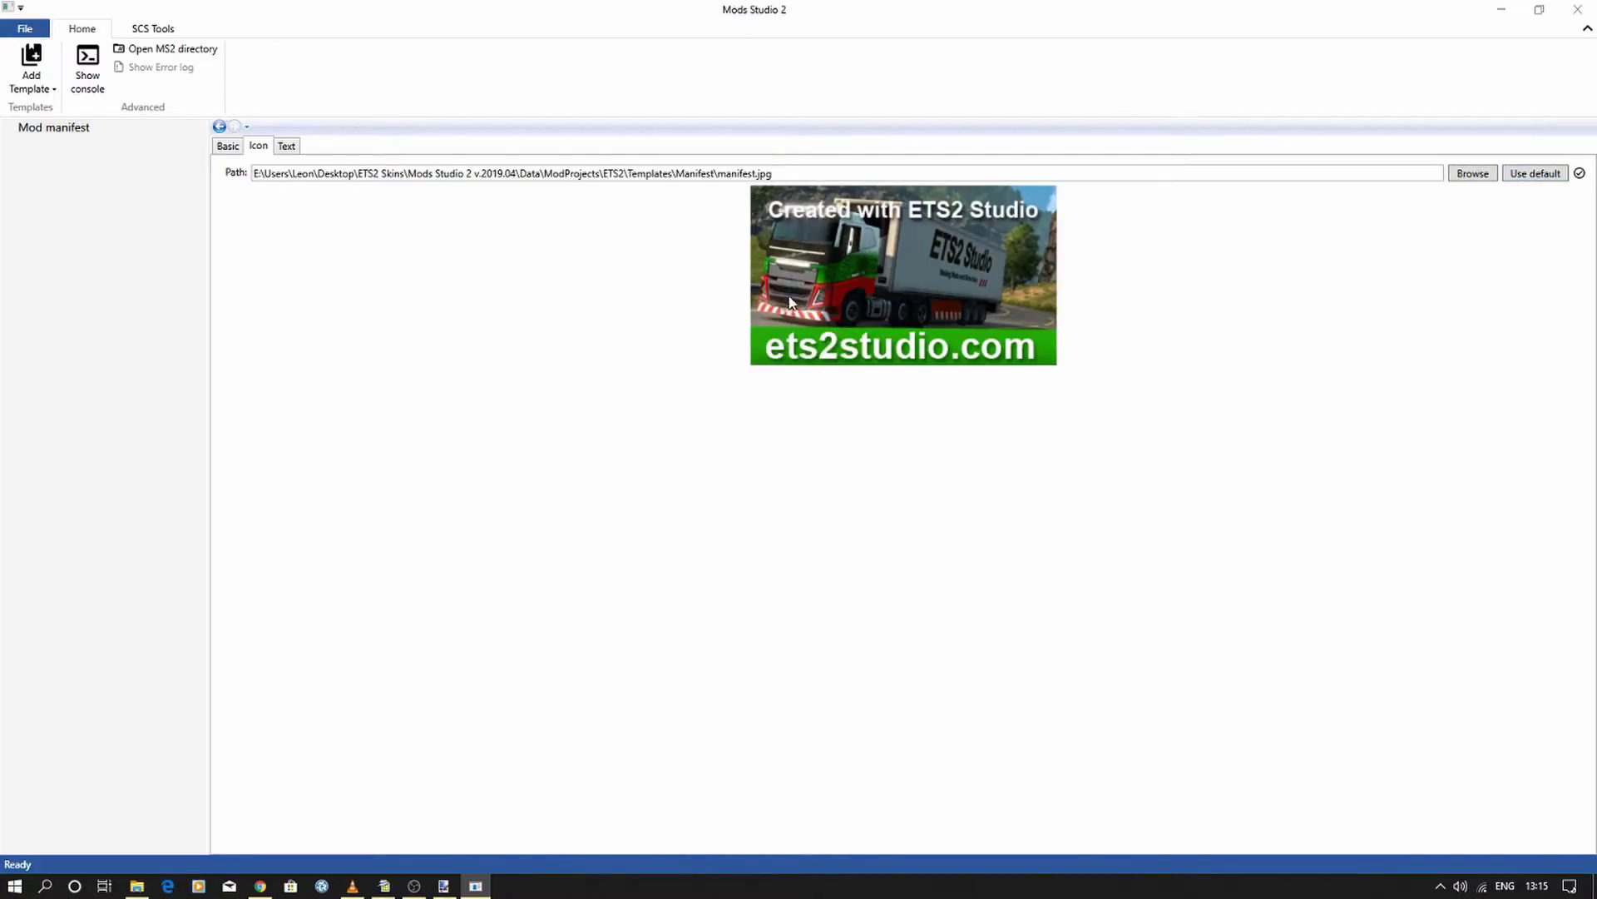
{"action": "left_click", "coordinate": [287, 147]}
{"action": "left_click", "coordinate": [385, 189]}
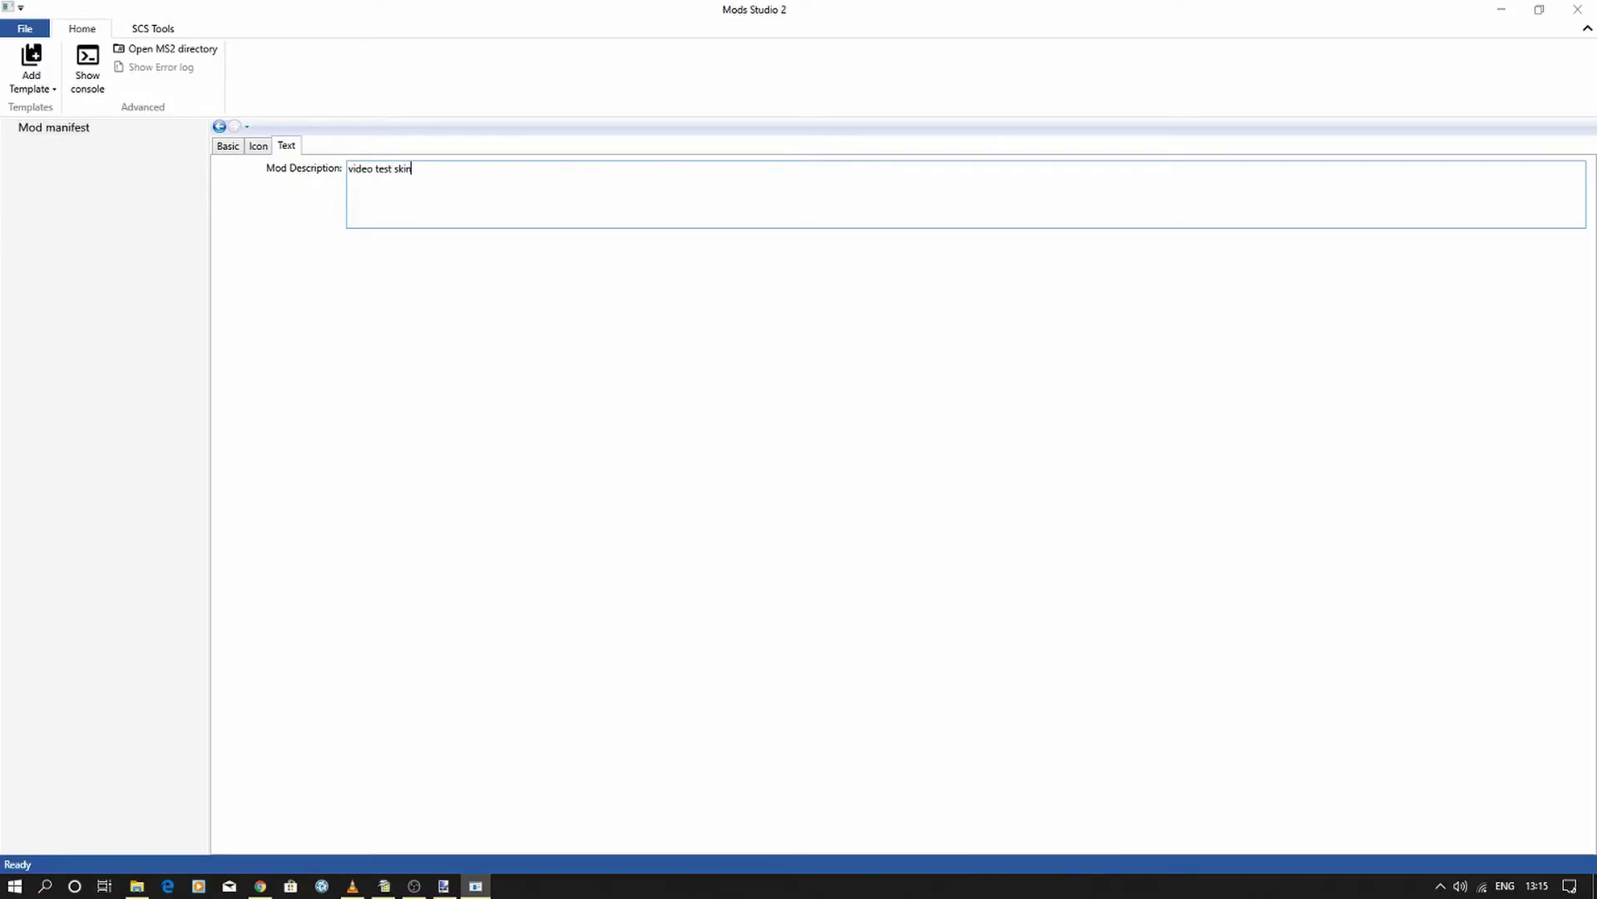
- Add a Simple Truck Skin for the SCS Software DAF XF 105, suitable for the Space Cab Plus cab
{"action": "left_click", "coordinate": [52, 94]}
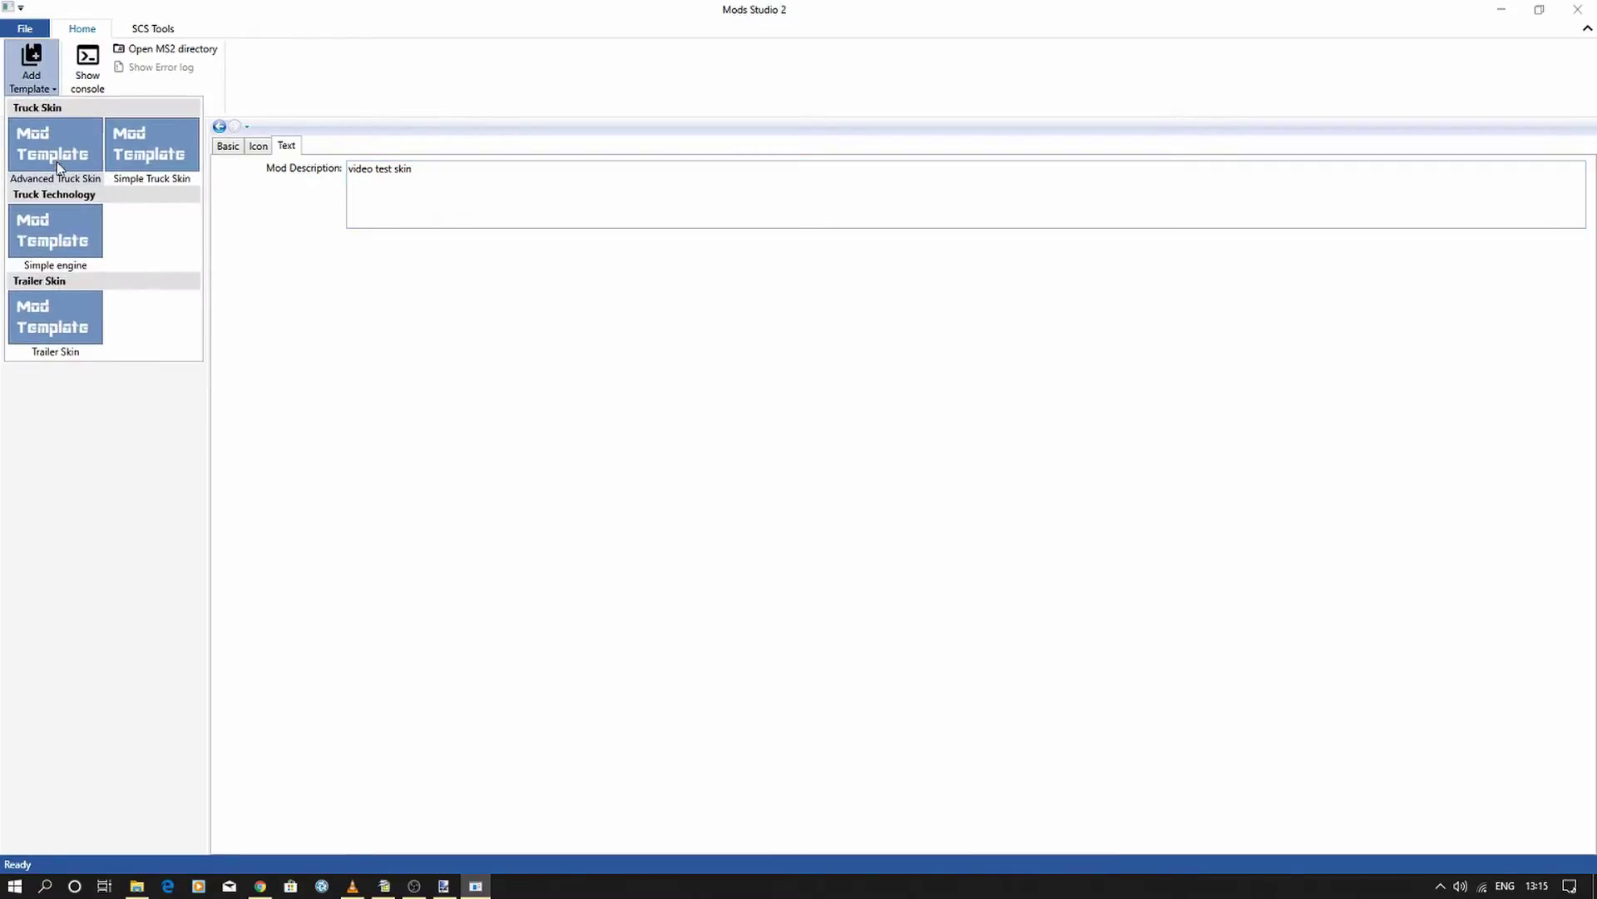
{"action": "left_click", "coordinate": [154, 156]}
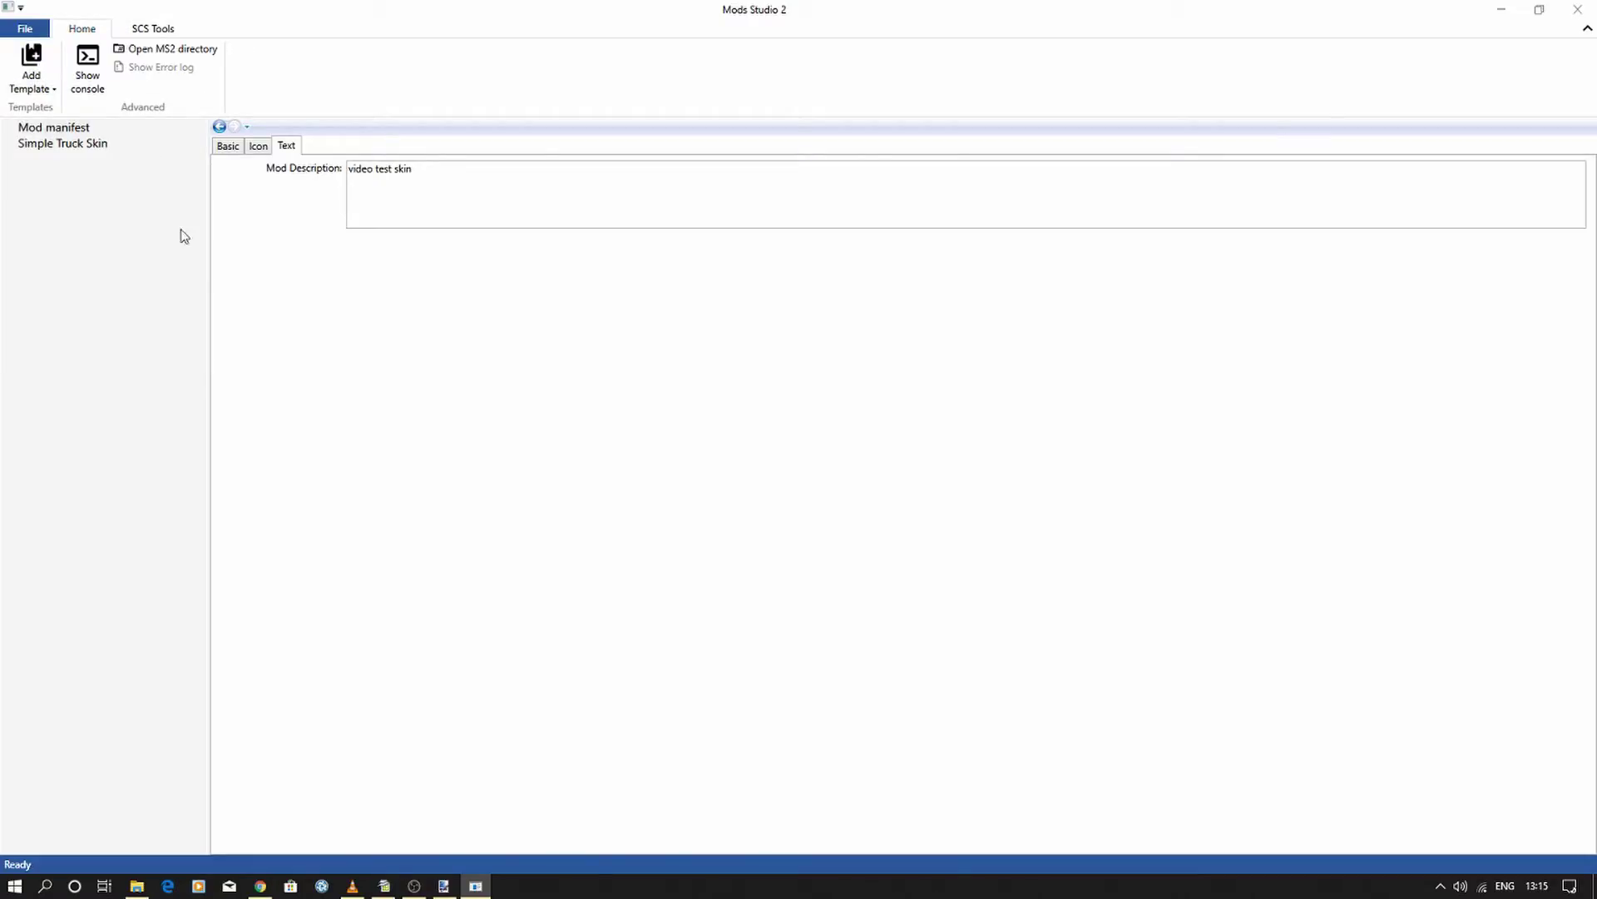
{"action": "left_click", "coordinate": [66, 146]}
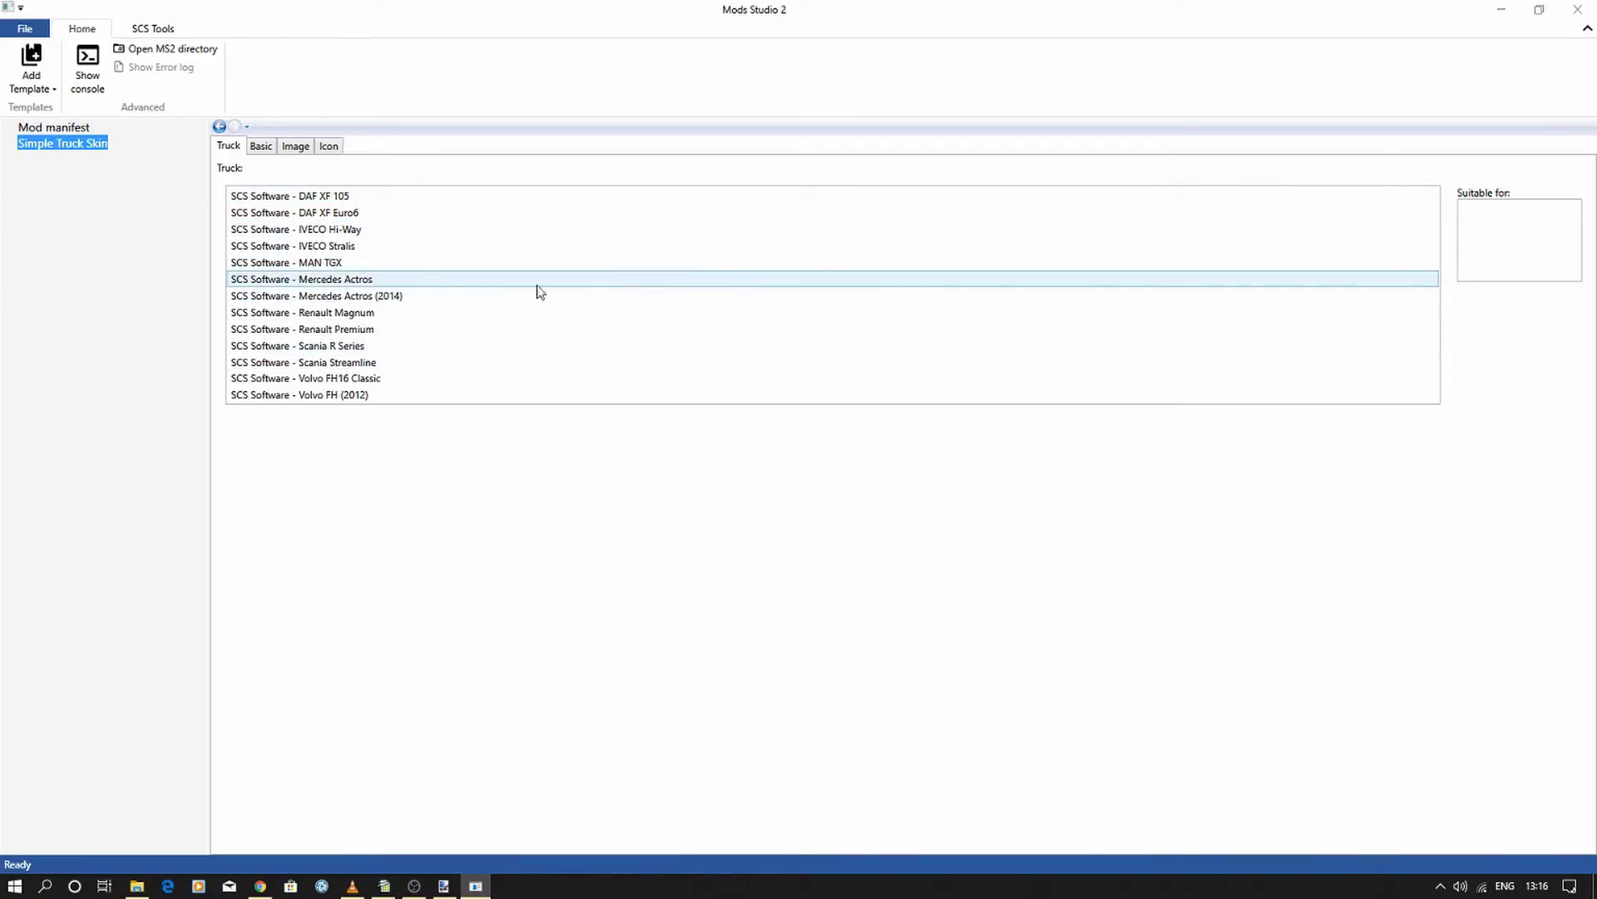
{"action": "left_click", "coordinate": [340, 203]}
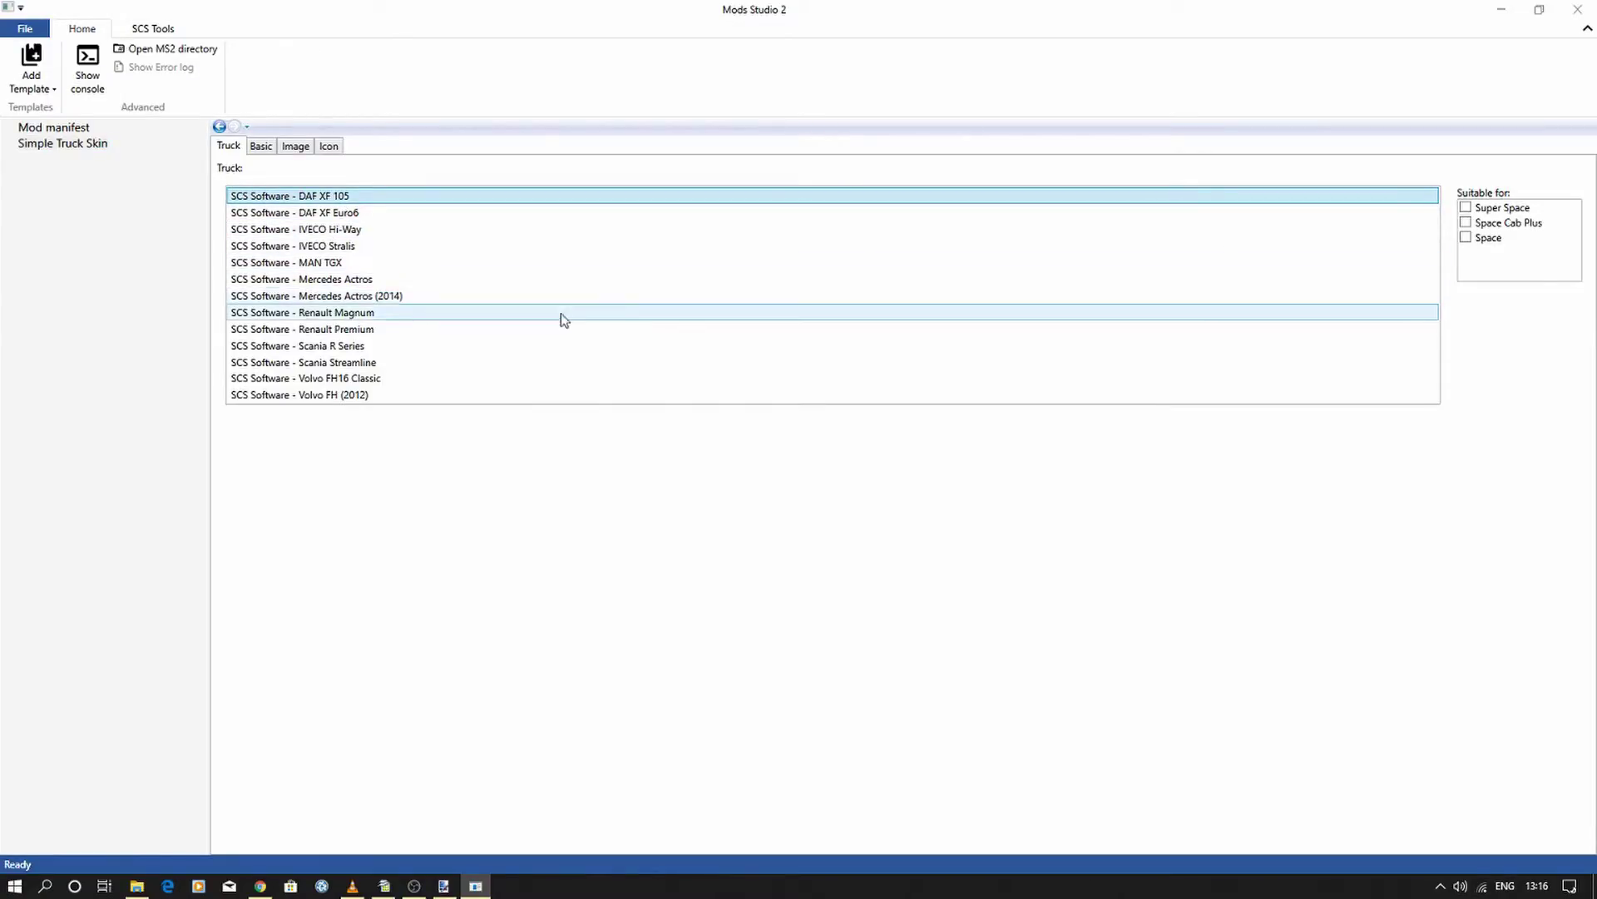
{"action": "left_click", "coordinate": [1476, 229]}
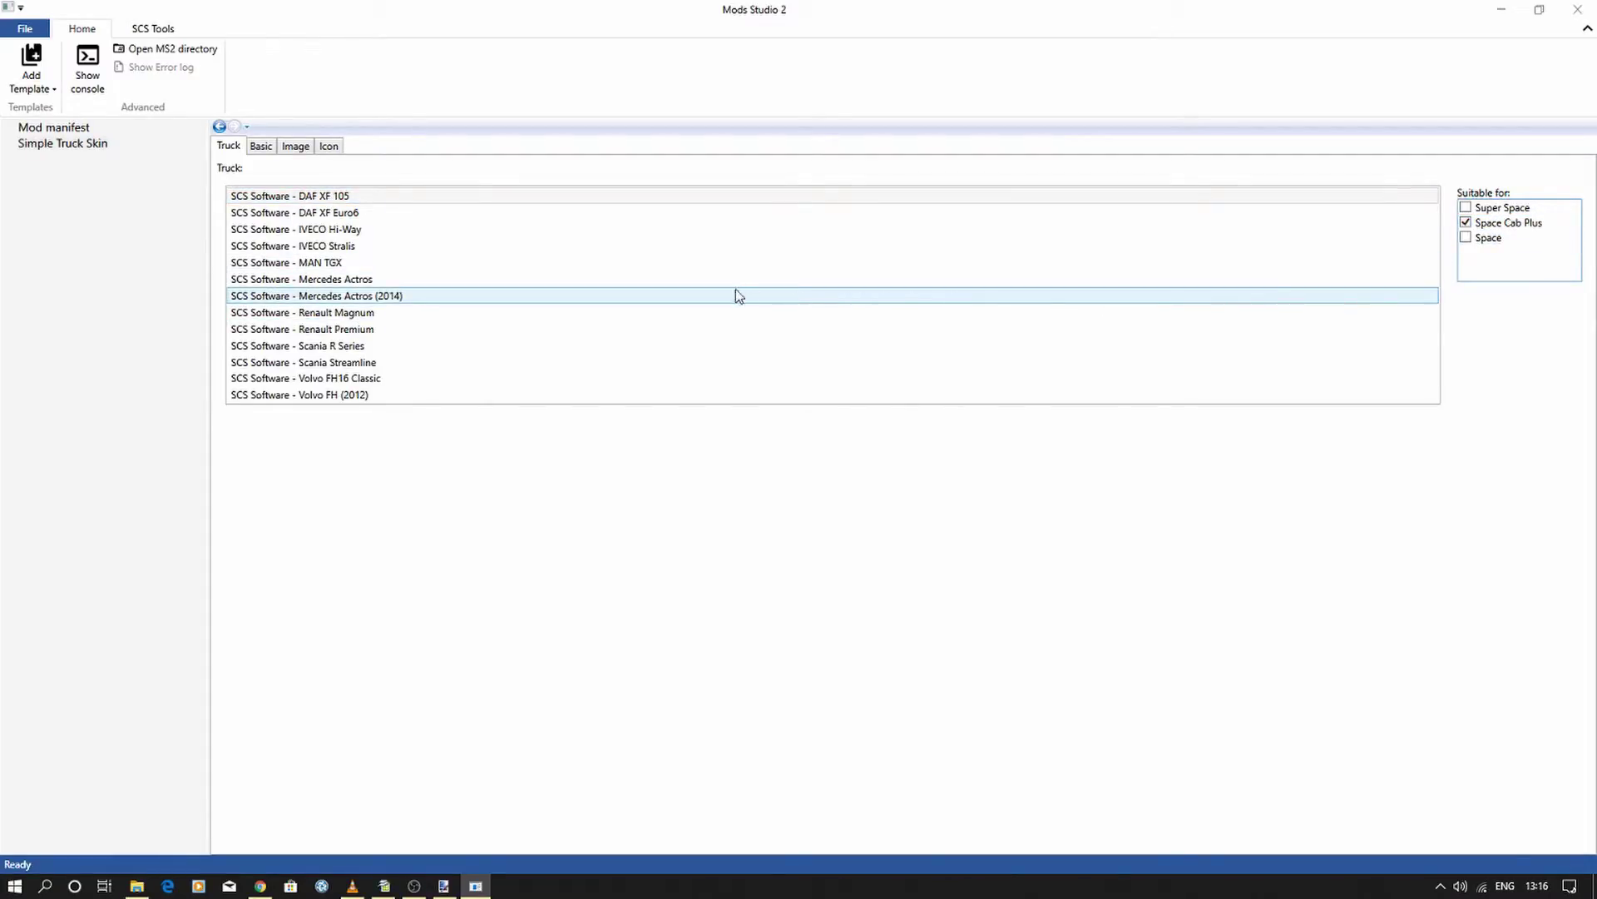
{"action": "left_click", "coordinate": [259, 147]}
{"action": "left_click", "coordinate": [437, 171]}
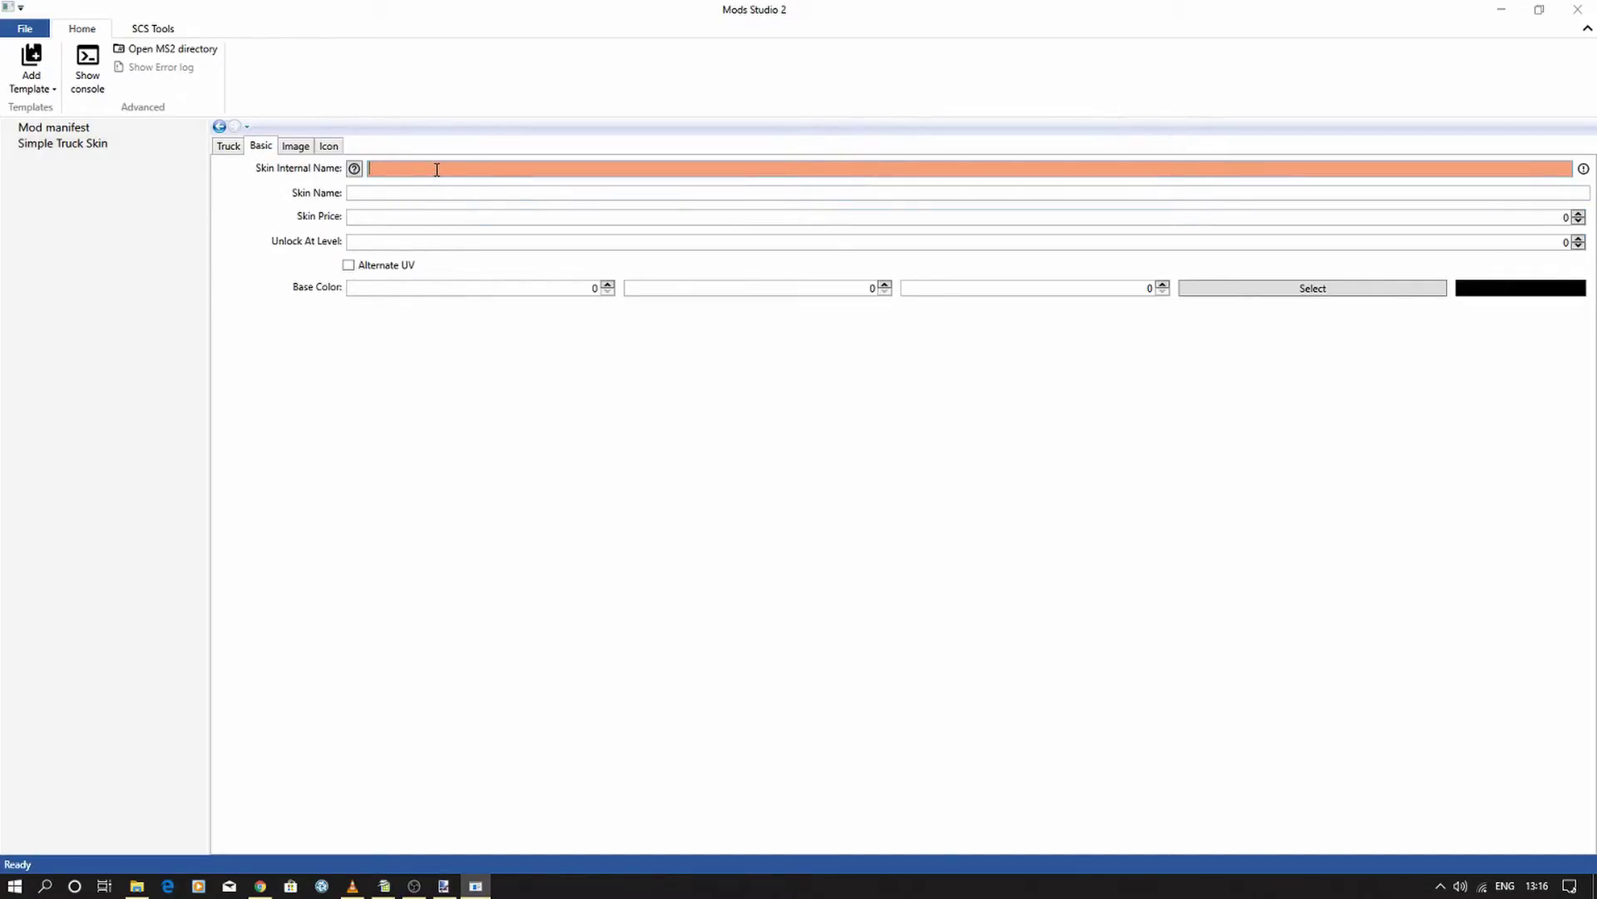
- Enter vid_test as the skin internal name
{"action": "type", "text": "vid_t"}
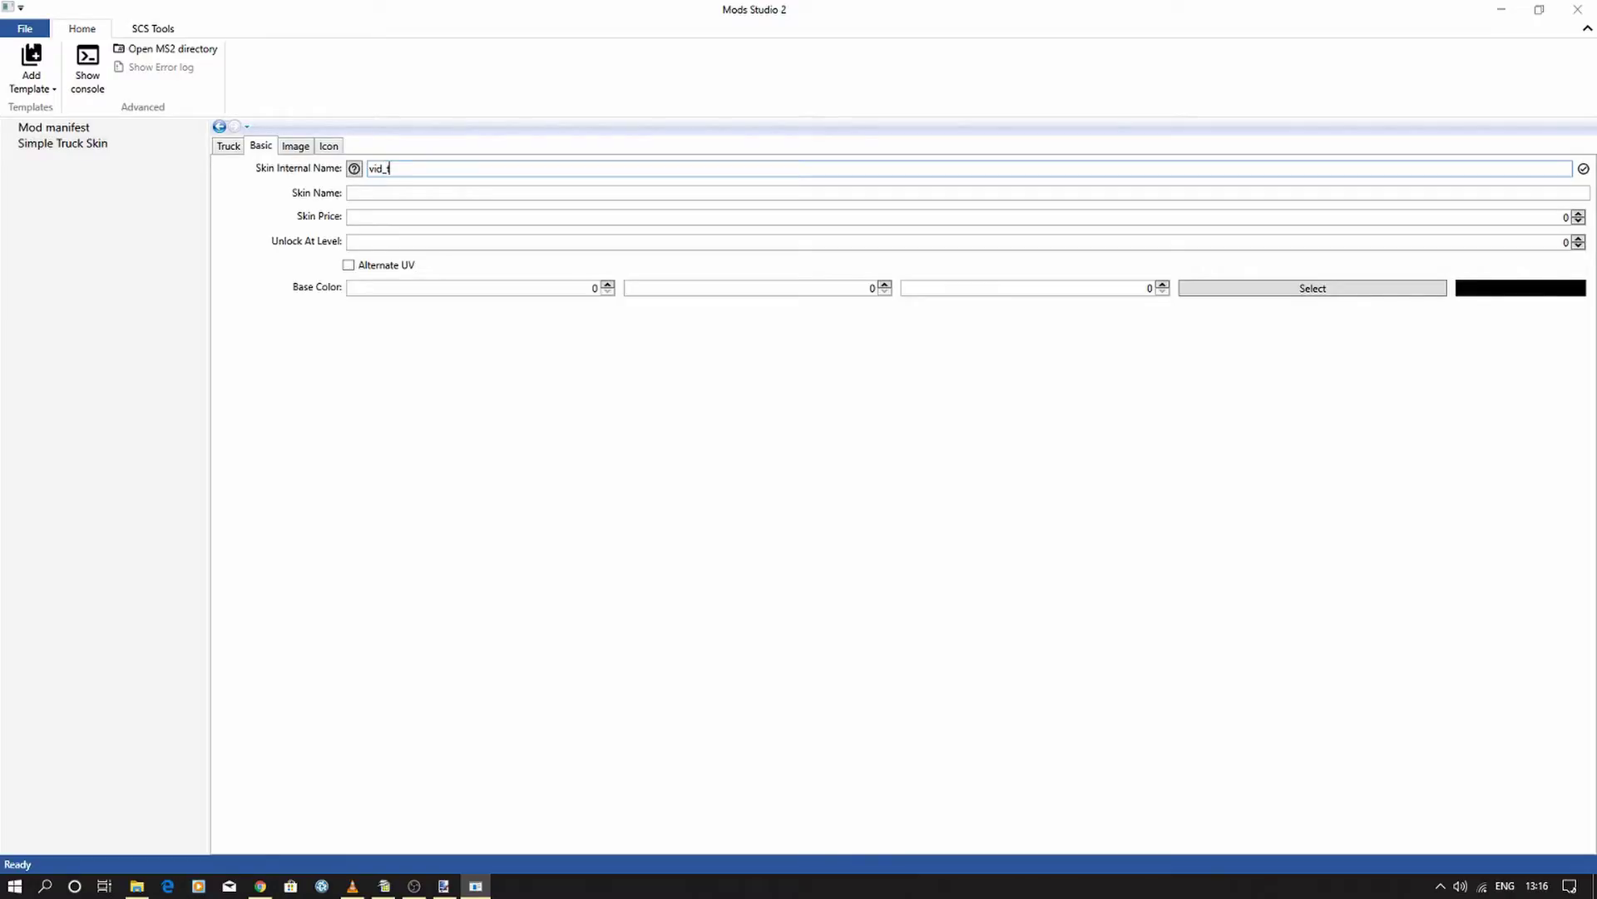
{"action": "type", "text": "estT"}
{"action": "key", "text": "BackSpace"}
{"action": "type", "text": "T"}
{"action": "key", "text": "BackSpace"}
- Name the skin 'video test' and set its price and unlock level to 1
{"action": "left_click", "coordinate": [423, 189]}
{"action": "type", "text": "vid"}
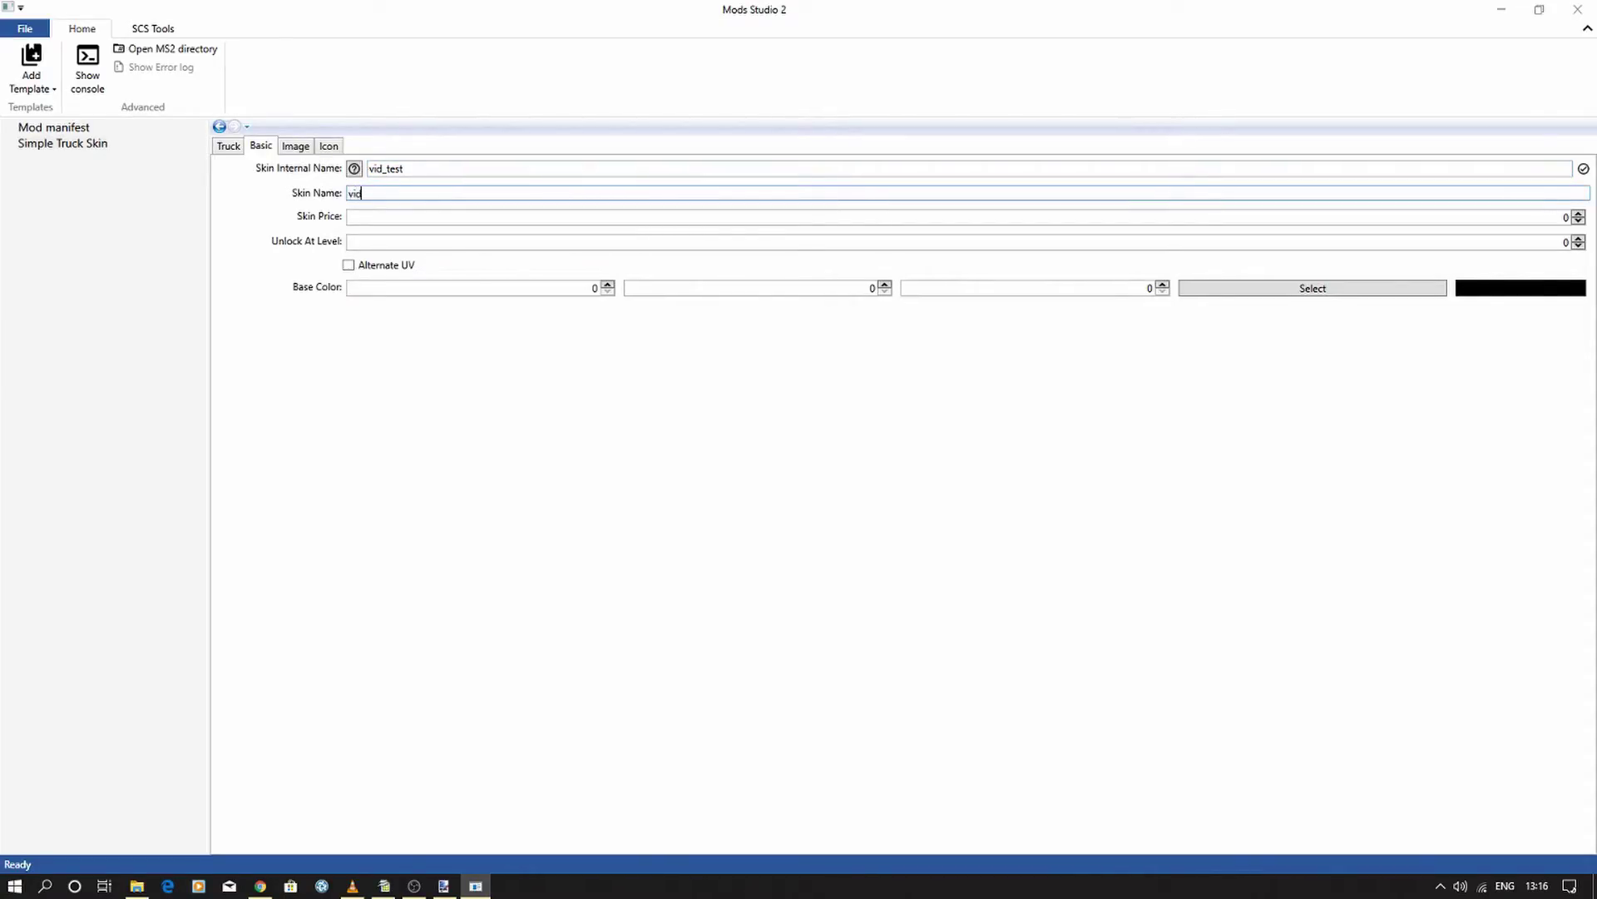
{"action": "type", "text": "eo test"}
{"action": "left_click", "coordinate": [1578, 215]}
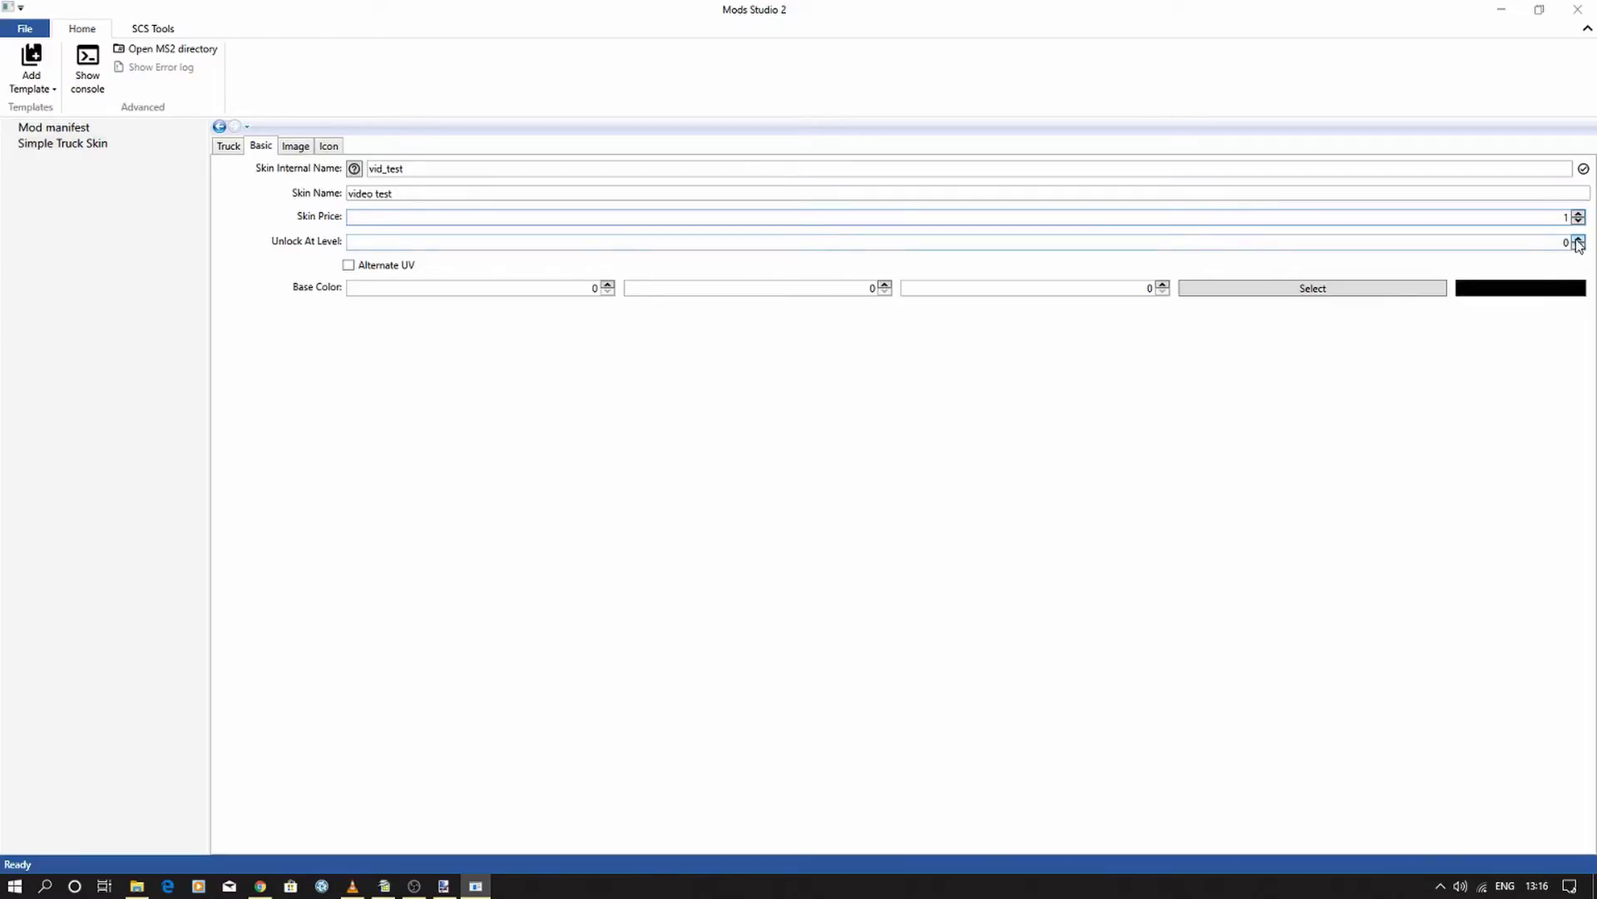
{"action": "left_click", "coordinate": [1578, 239]}
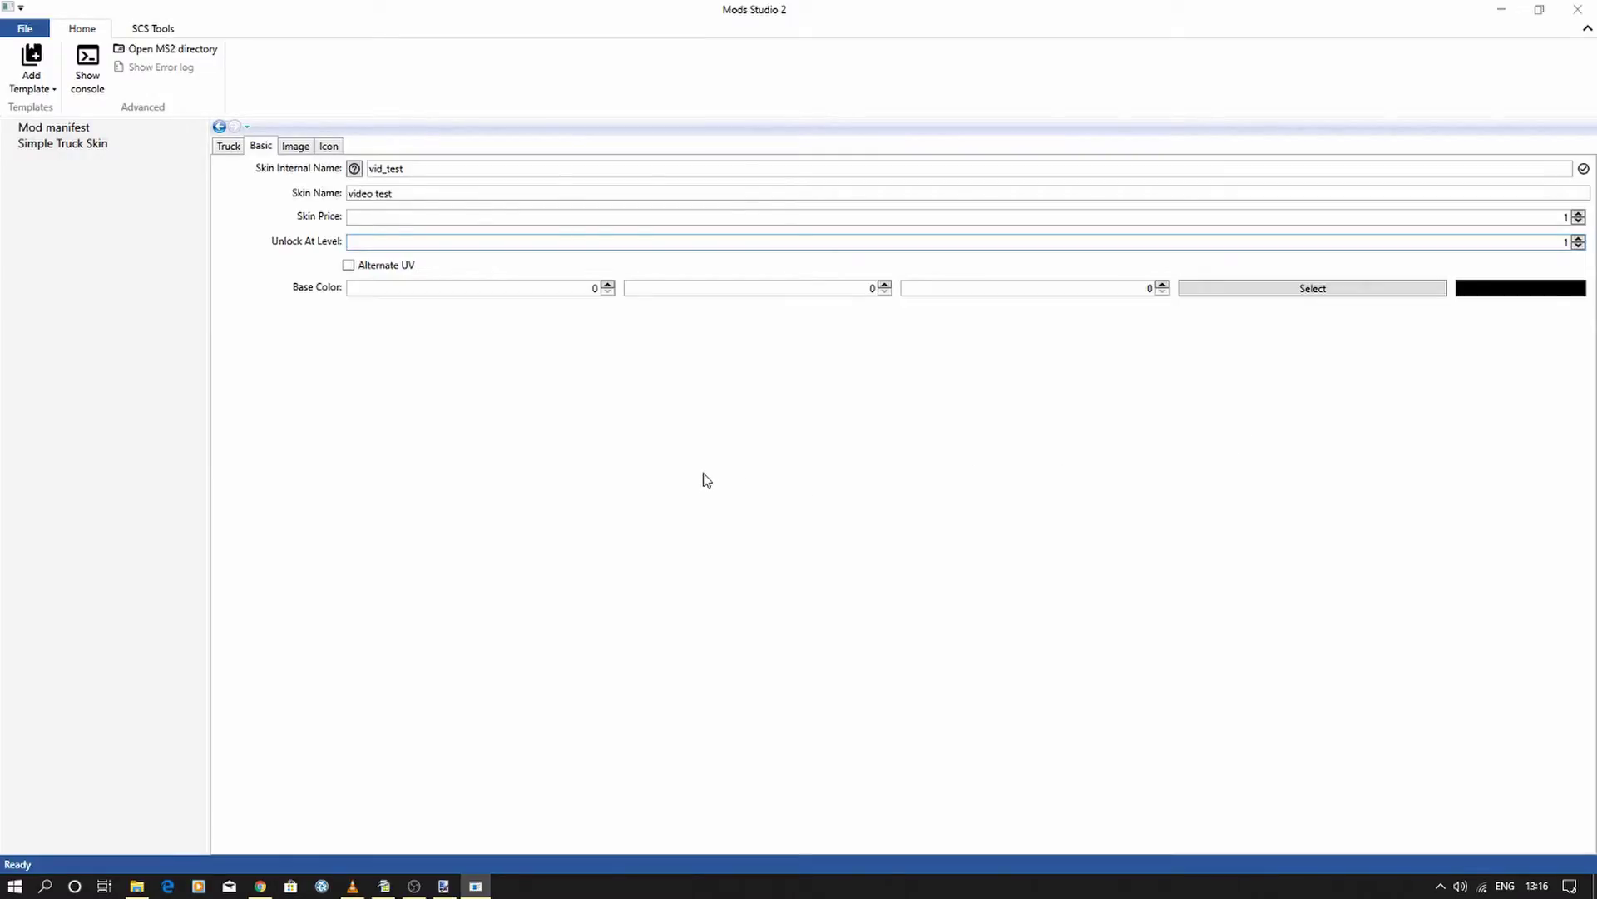
- Pick near-white (0.976609 per channel) as the skin base colour
{"action": "left_click", "coordinate": [1363, 291]}
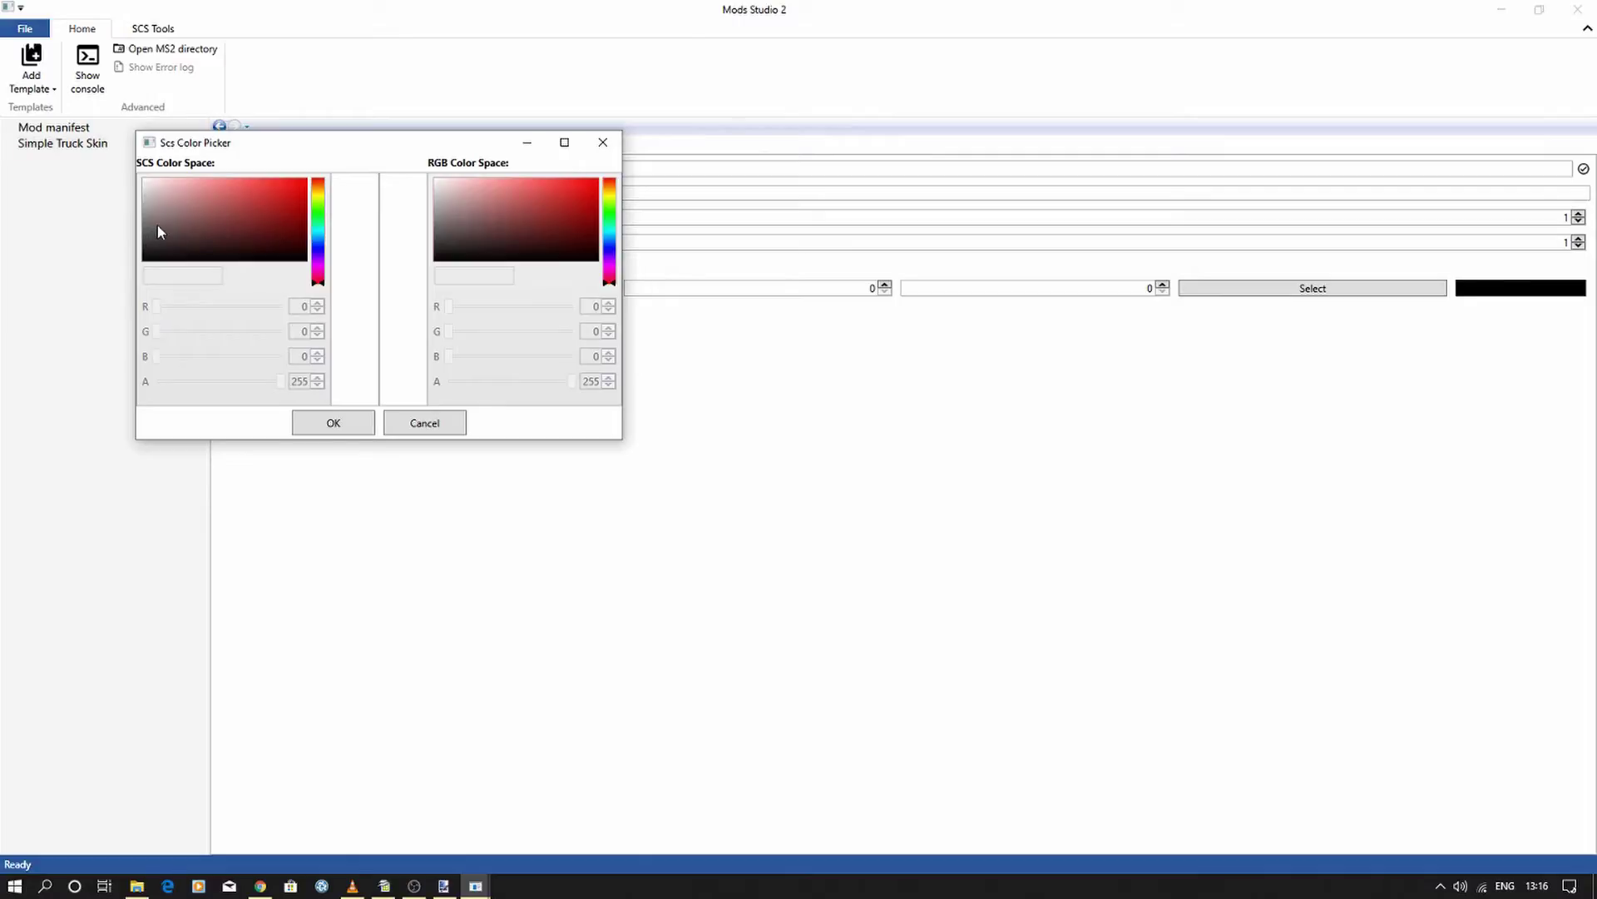
{"action": "left_click", "coordinate": [146, 185]}
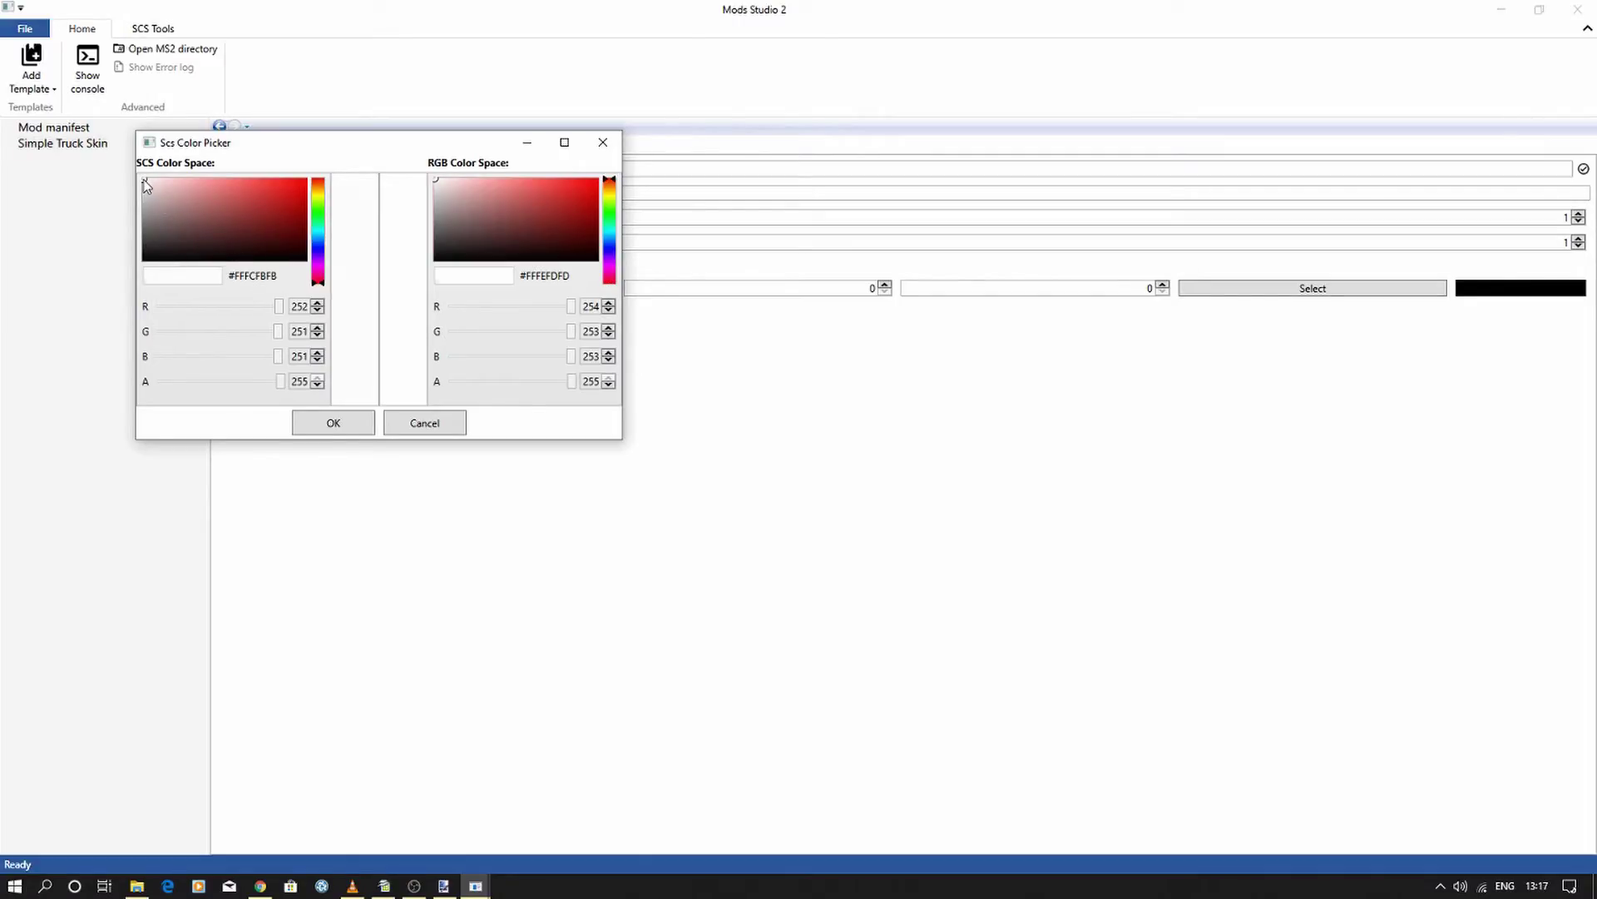
{"action": "left_click", "coordinate": [143, 178]}
{"action": "left_click", "coordinate": [370, 423]}
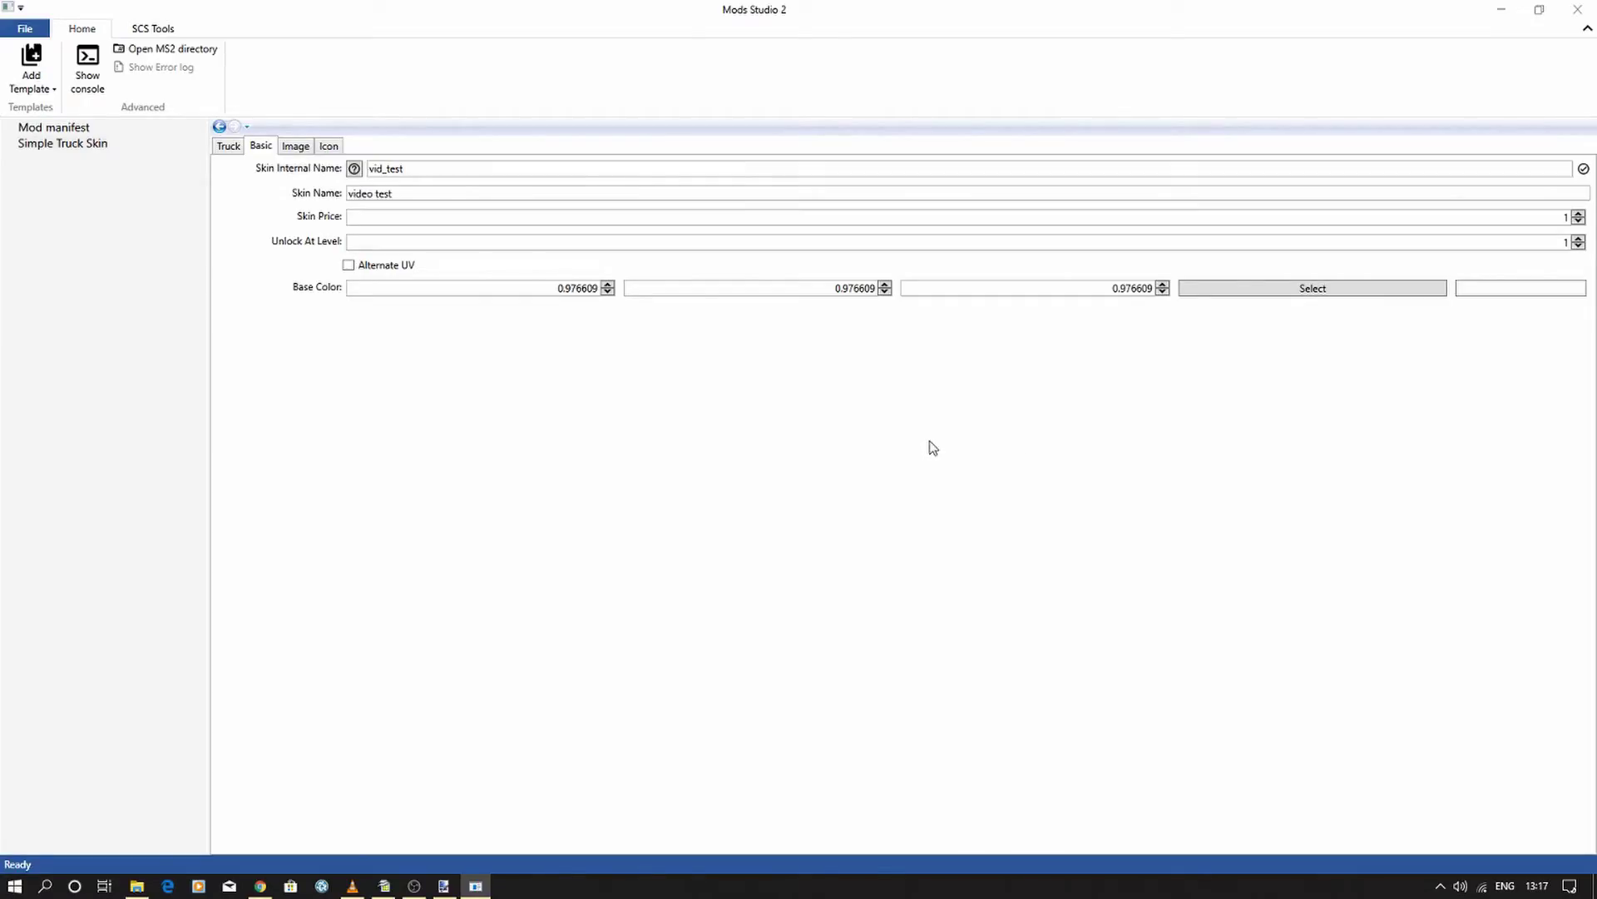
- Set the skin image to Skin video.png from the Skins folder and use the default icon_1.png
{"action": "left_click", "coordinate": [296, 148]}
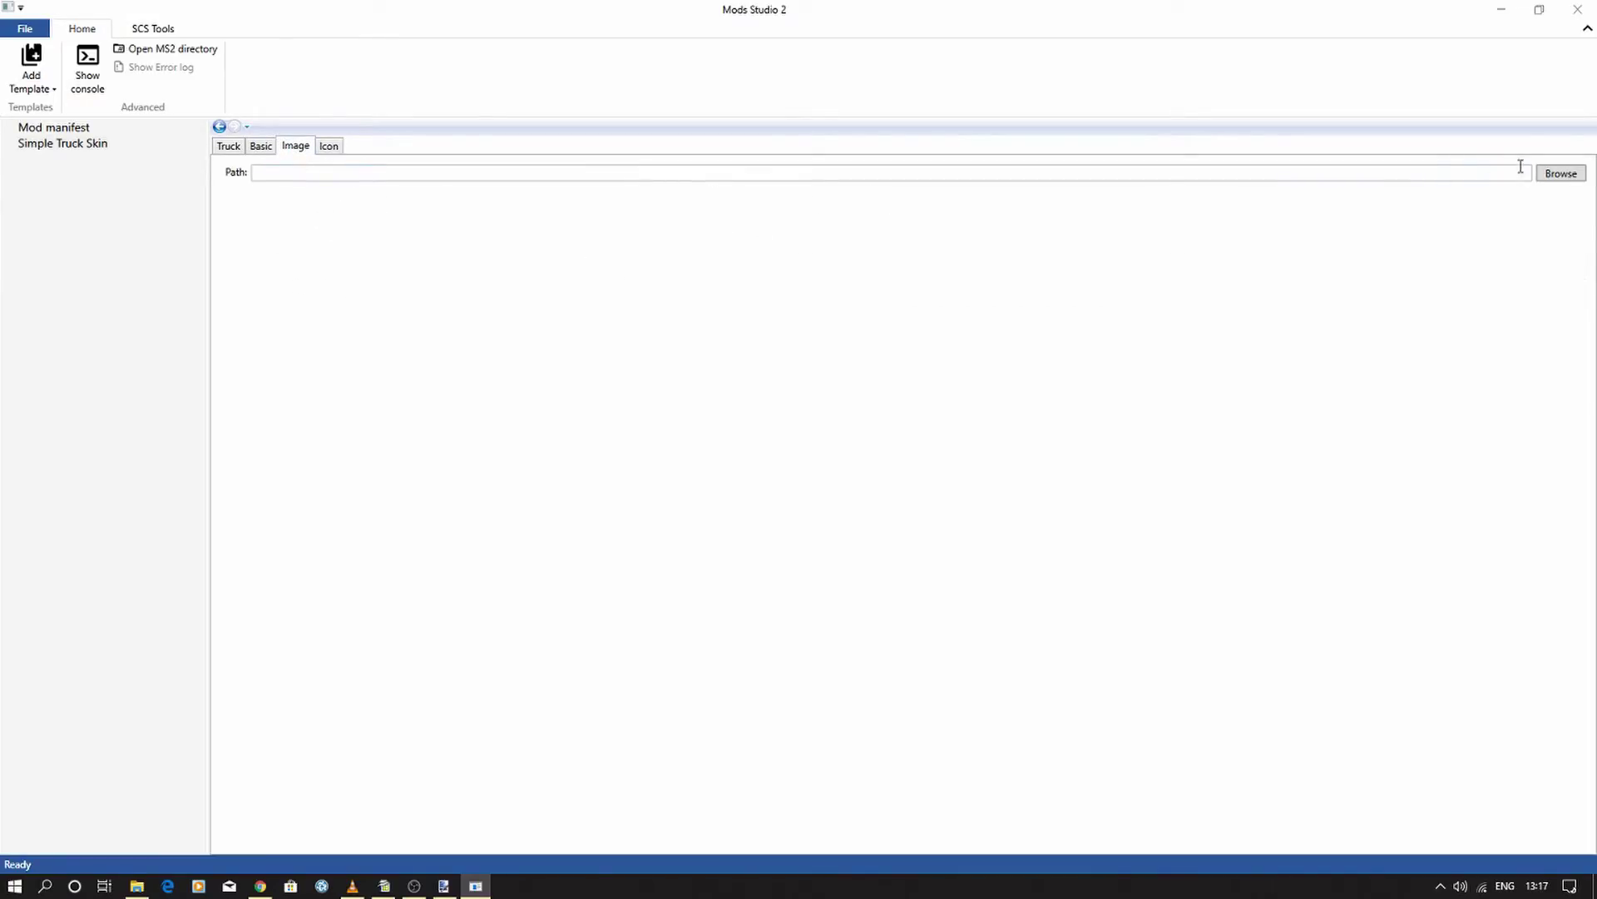
{"action": "left_click", "coordinate": [1564, 178]}
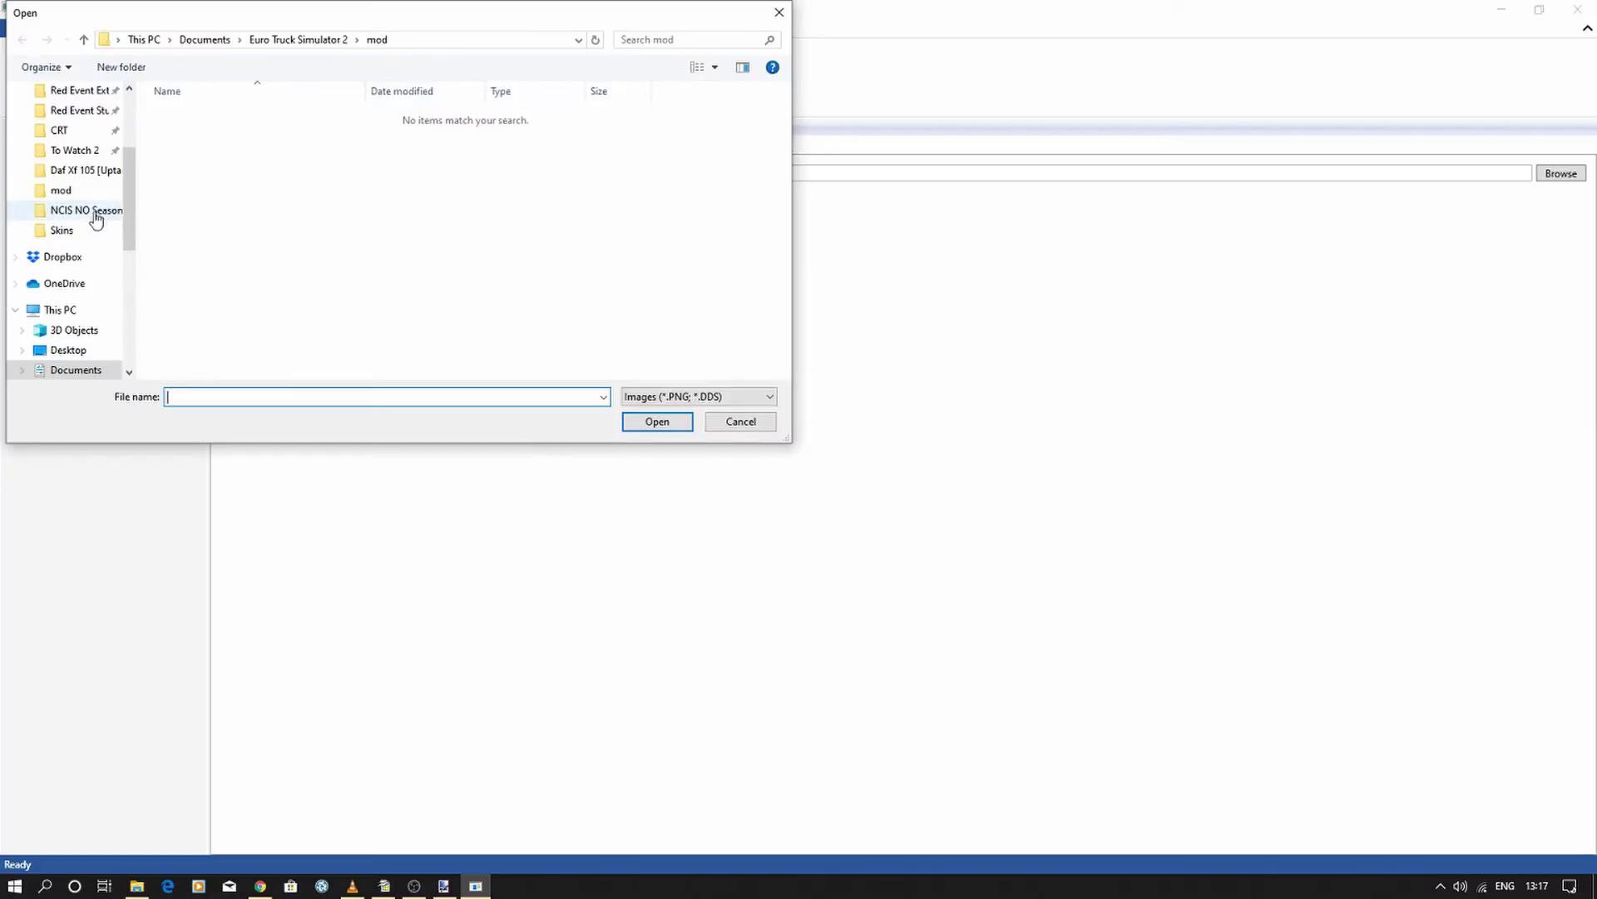
{"action": "left_click", "coordinate": [77, 231]}
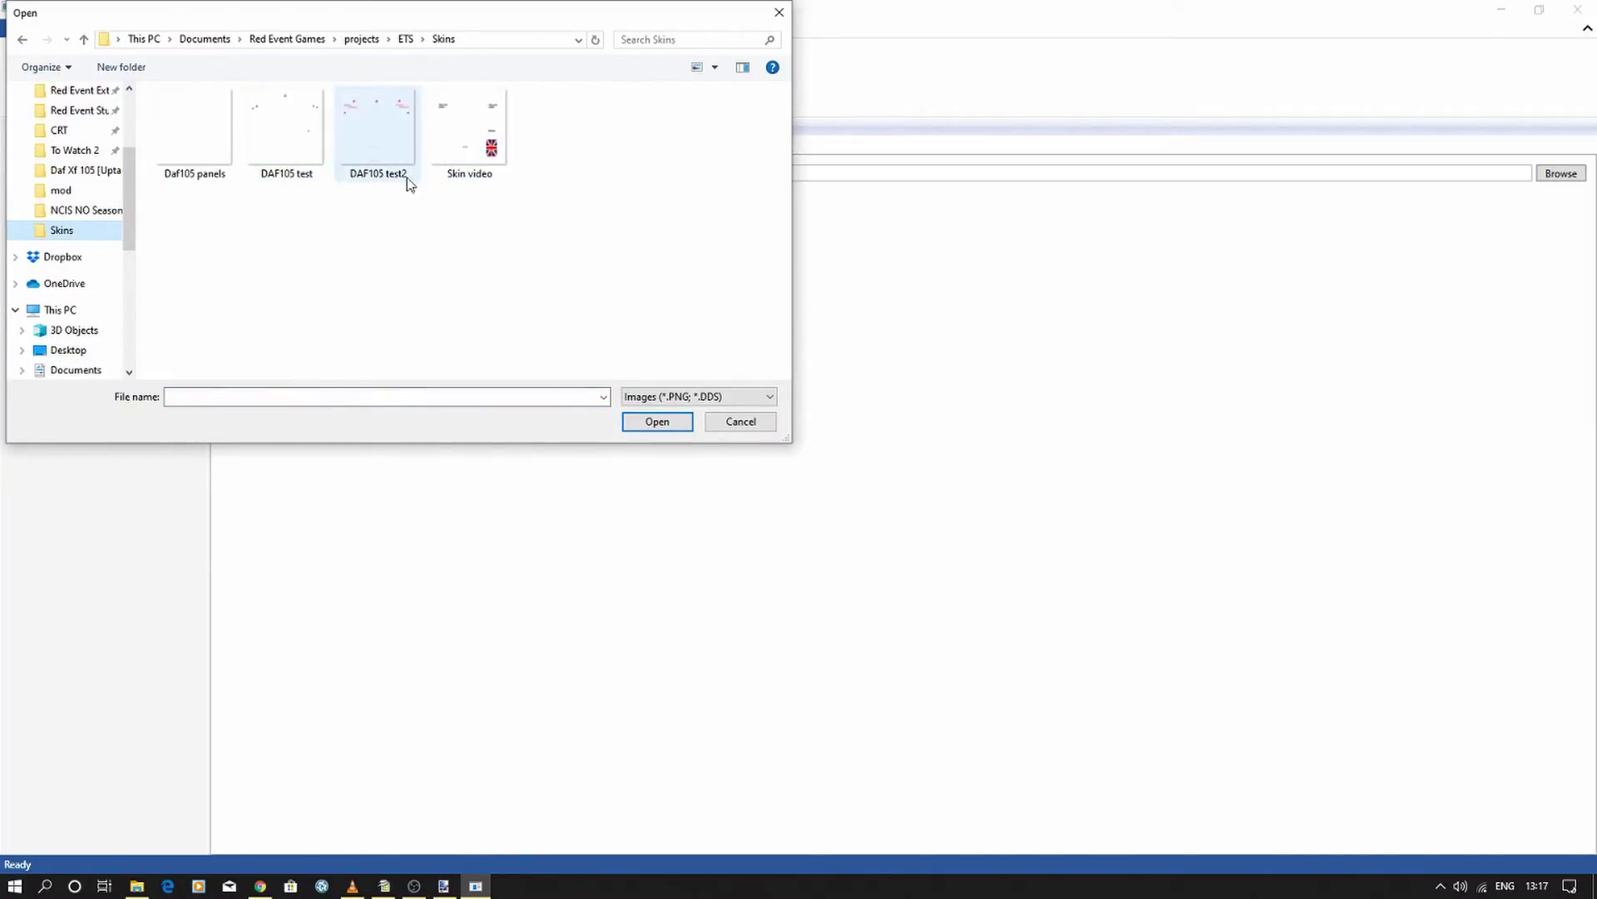
{"action": "left_click", "coordinate": [460, 133]}
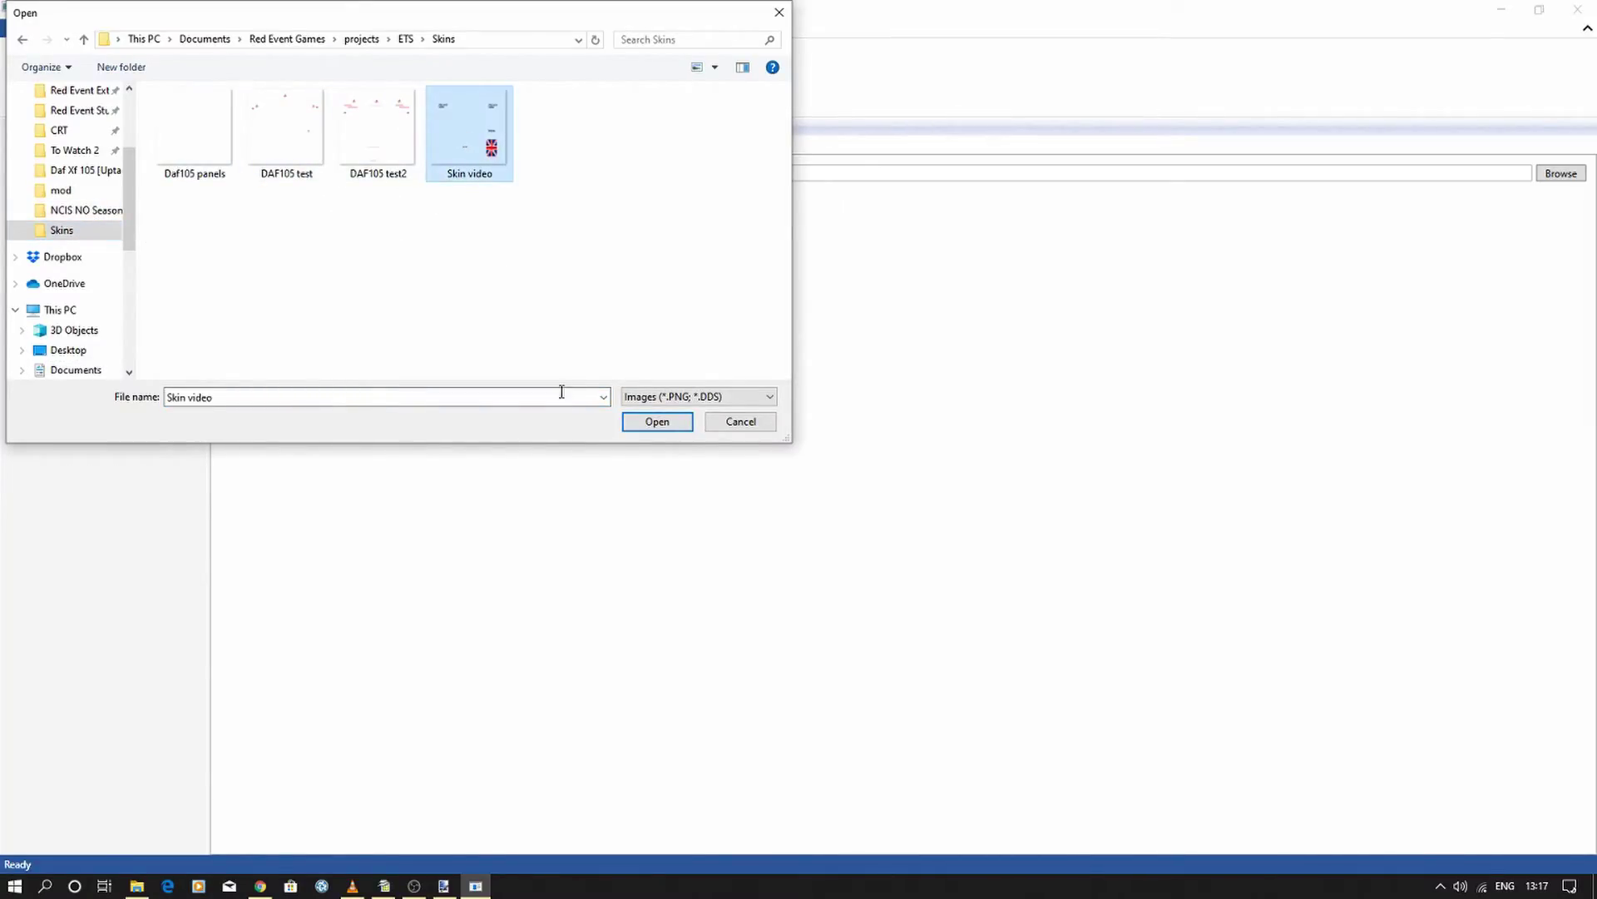
{"action": "left_click", "coordinate": [657, 422]}
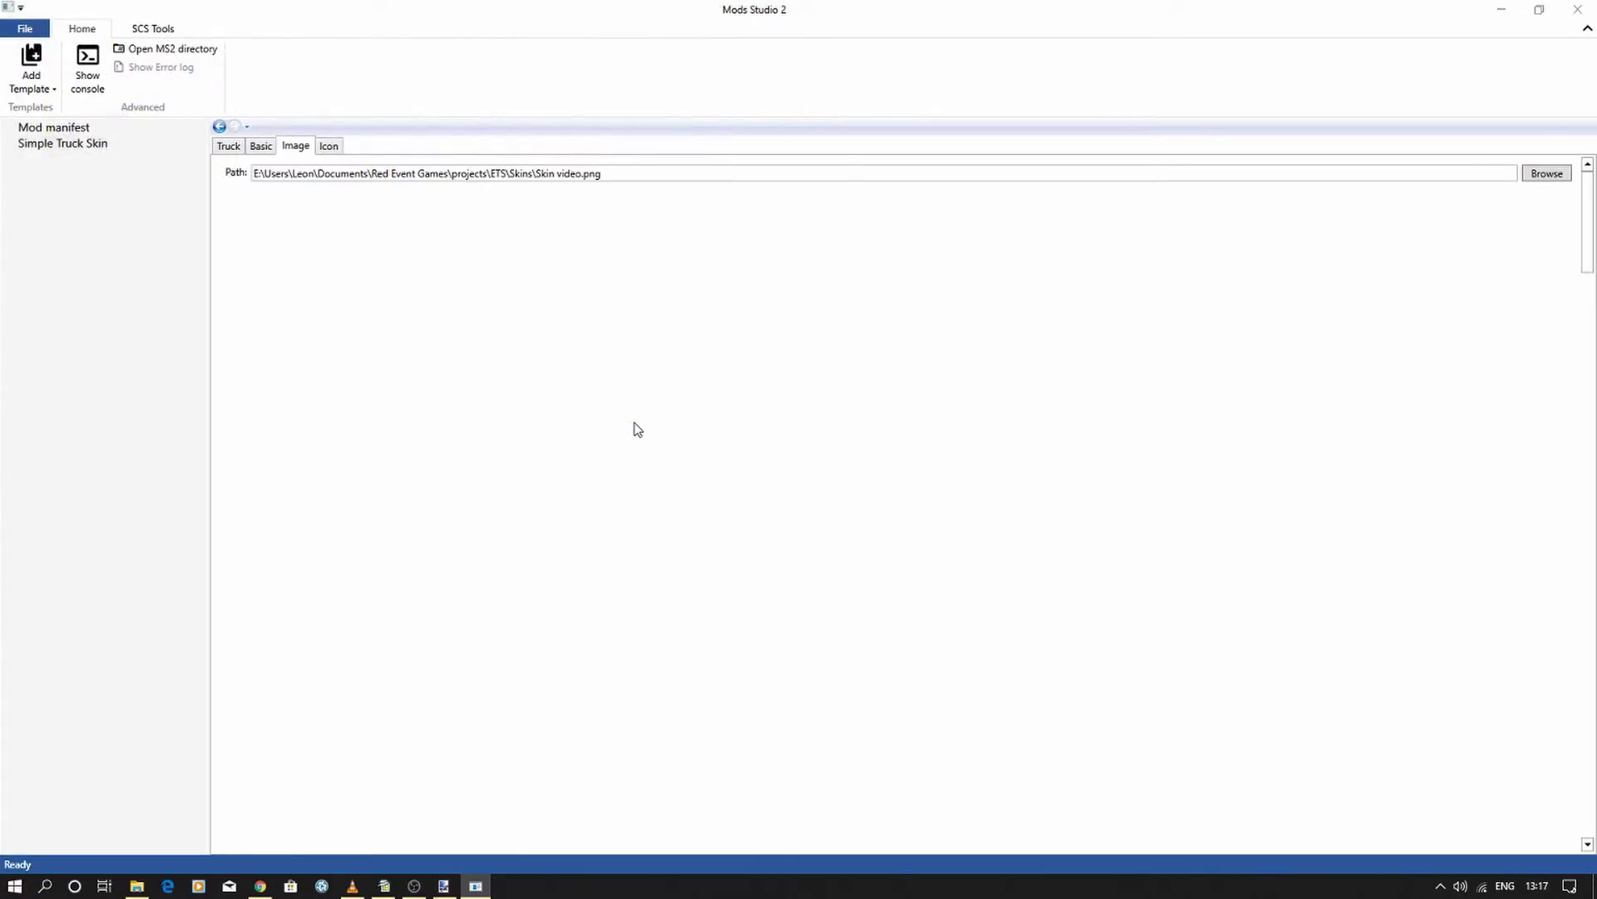
{"action": "left_click", "coordinate": [330, 148]}
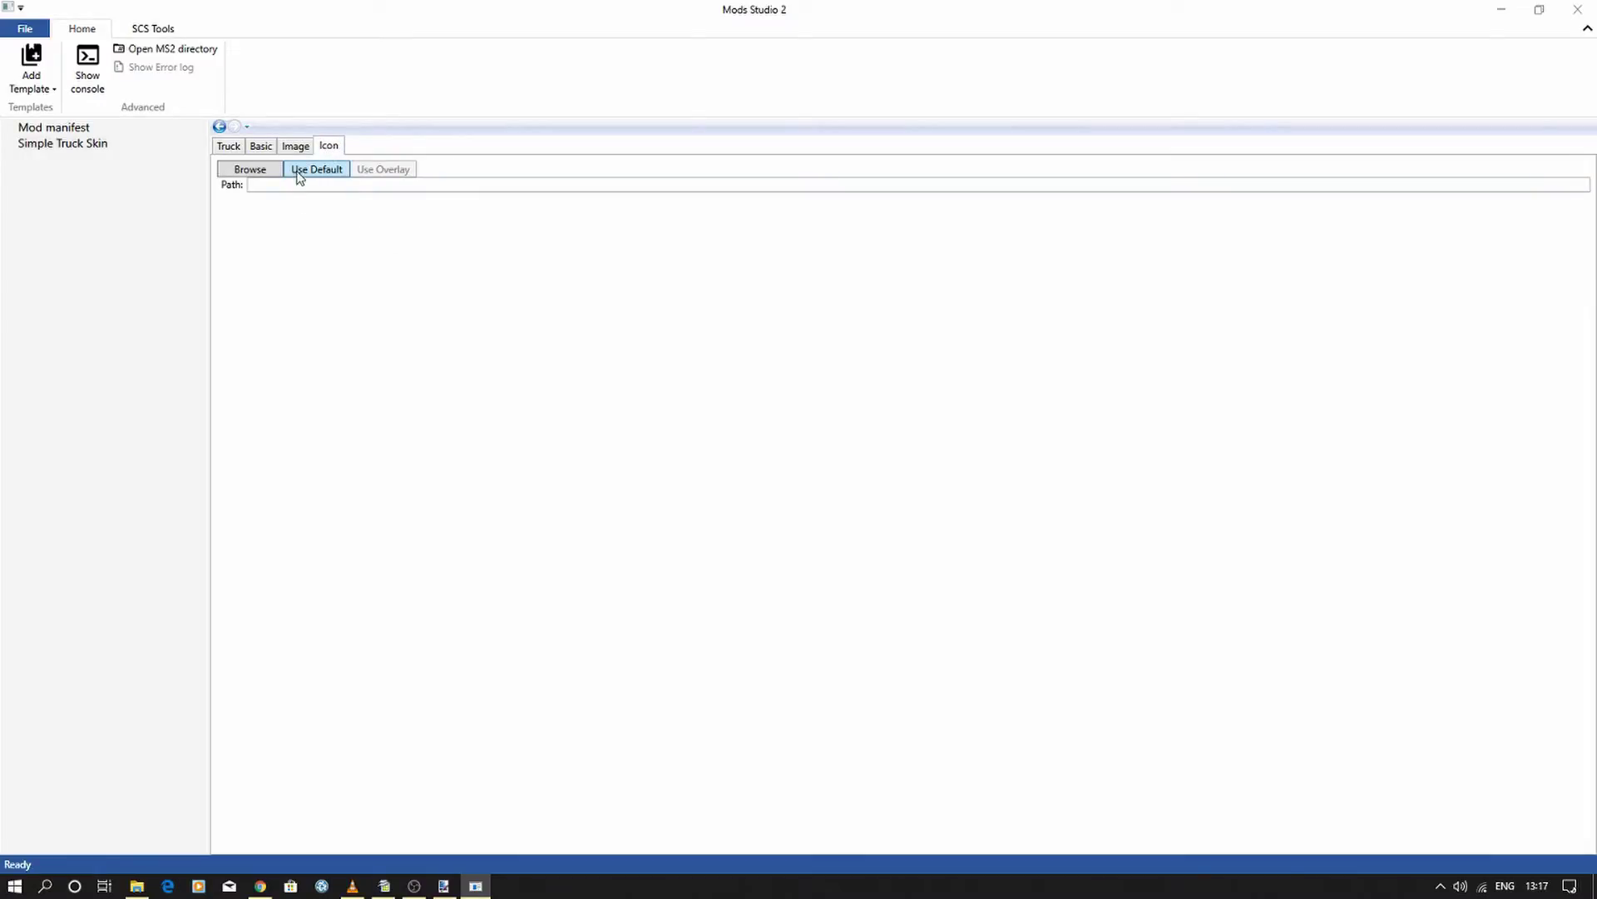
{"action": "left_click", "coordinate": [298, 170]}
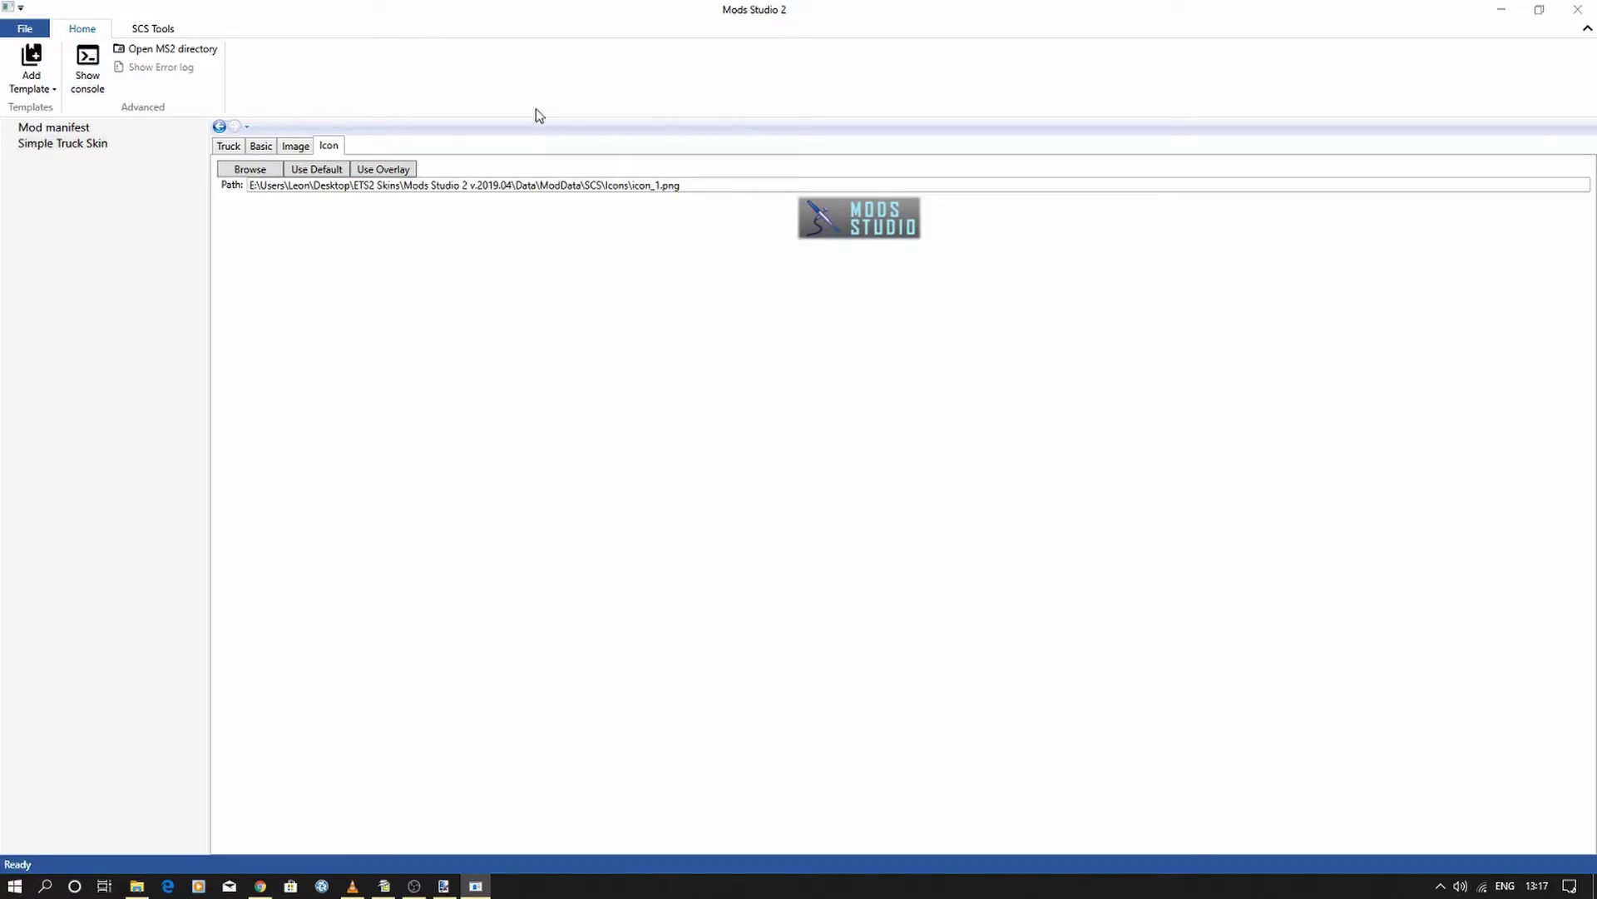
- Export the mod as 'Video Skin' into Documents\Euro Truck Simulator 2\mod
{"action": "left_click", "coordinate": [24, 30]}
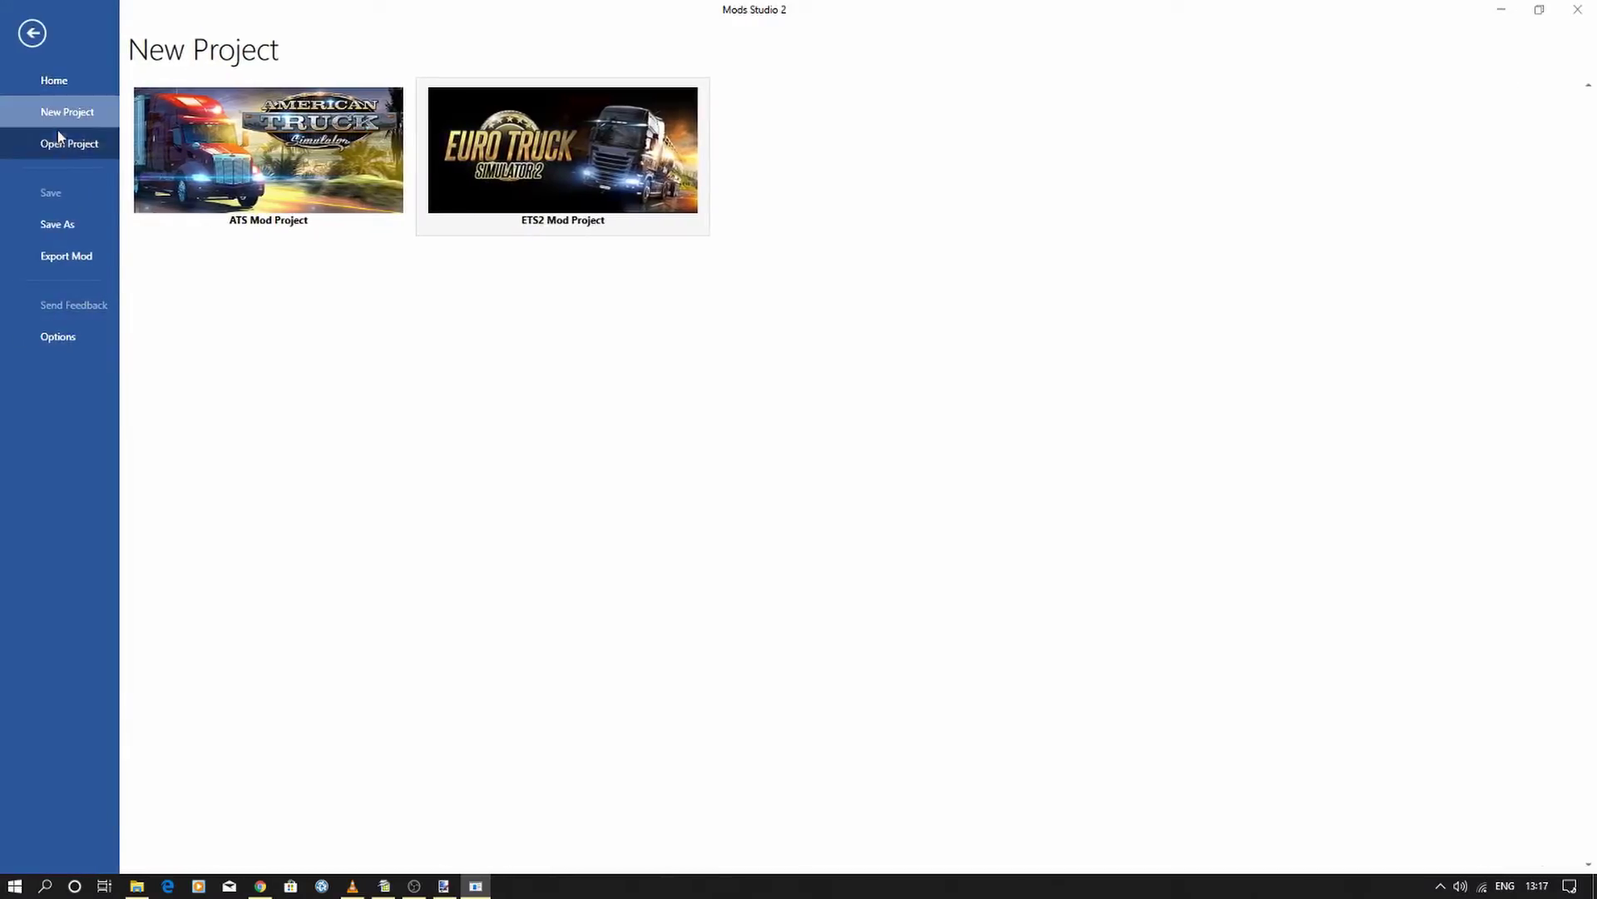
{"action": "left_click", "coordinate": [69, 255]}
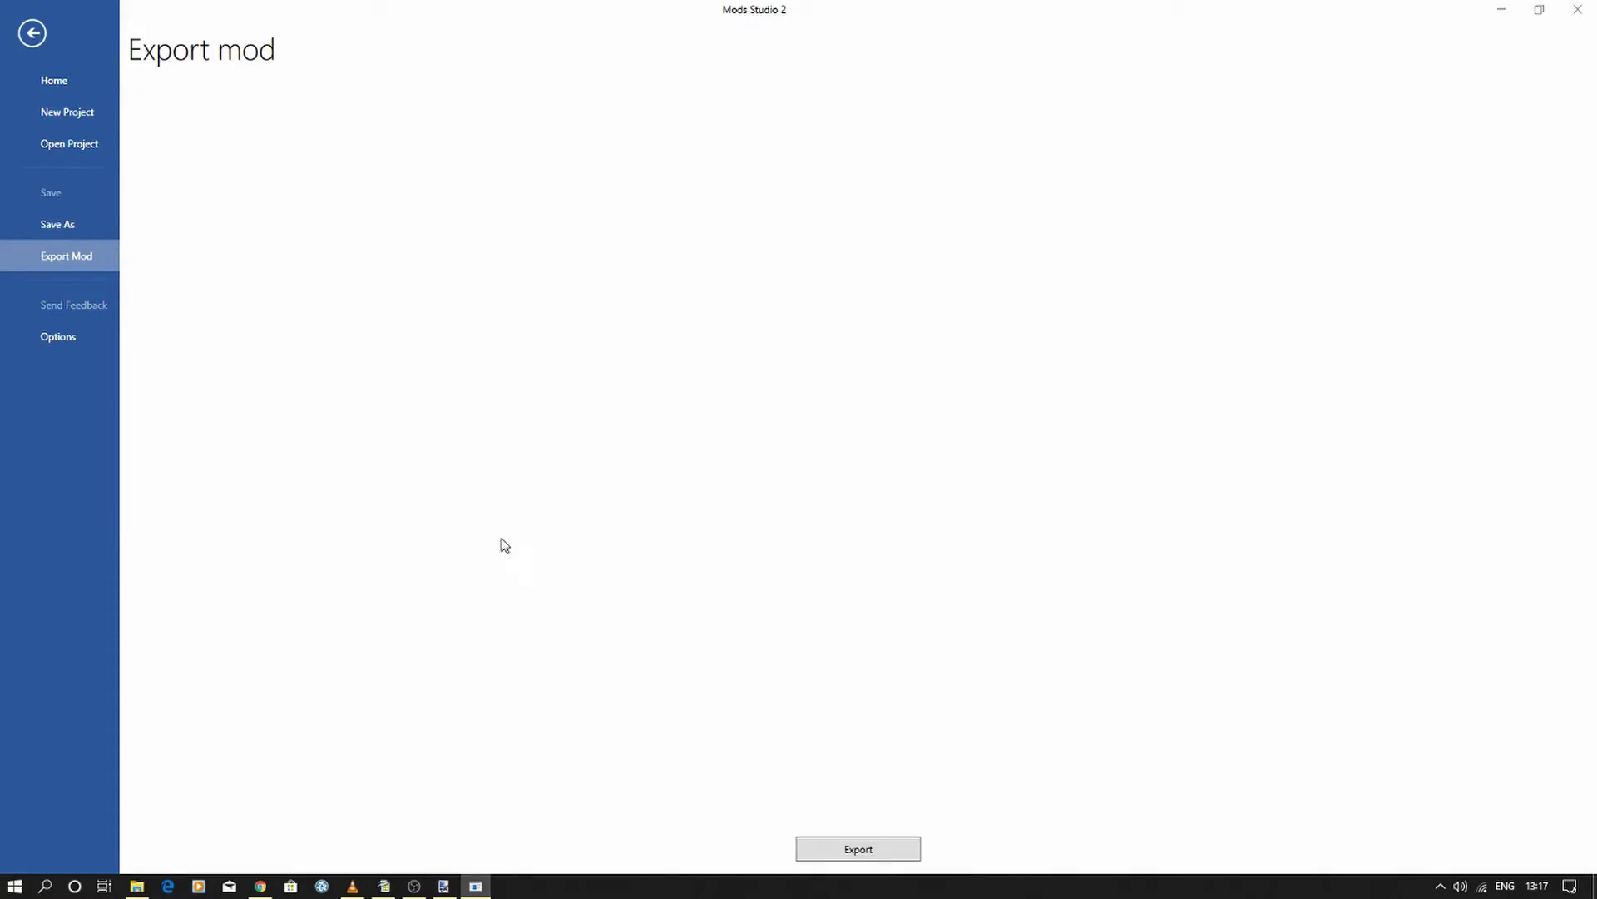
{"action": "left_click", "coordinate": [849, 853]}
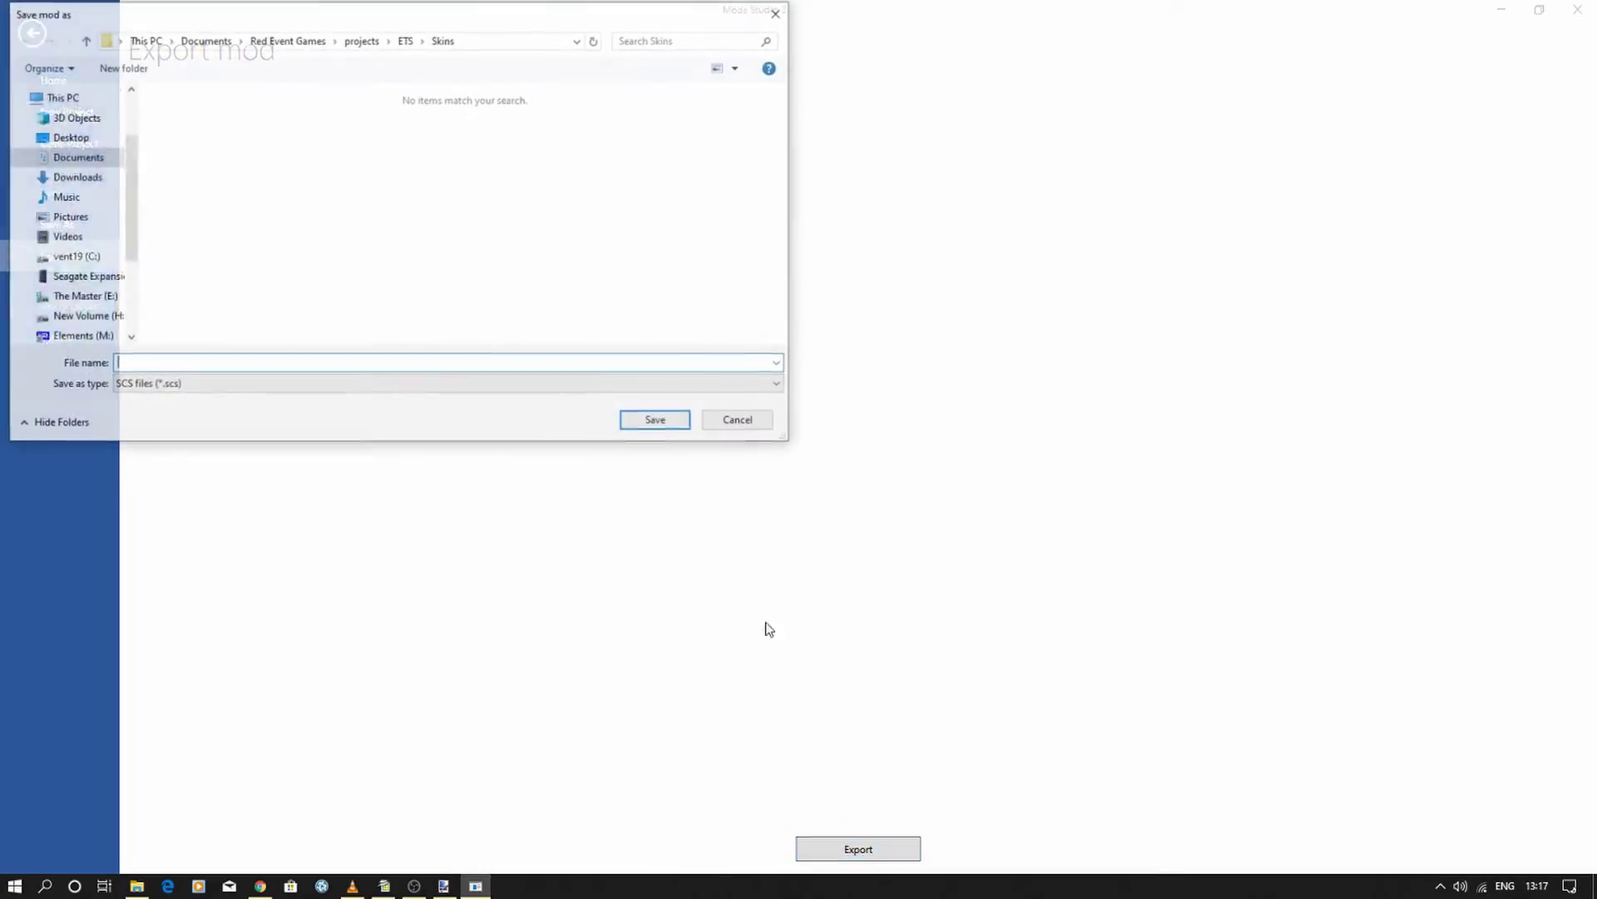
{"action": "scroll", "coordinate": [117, 199], "scroll_direction": "up", "scroll_amount": 5}
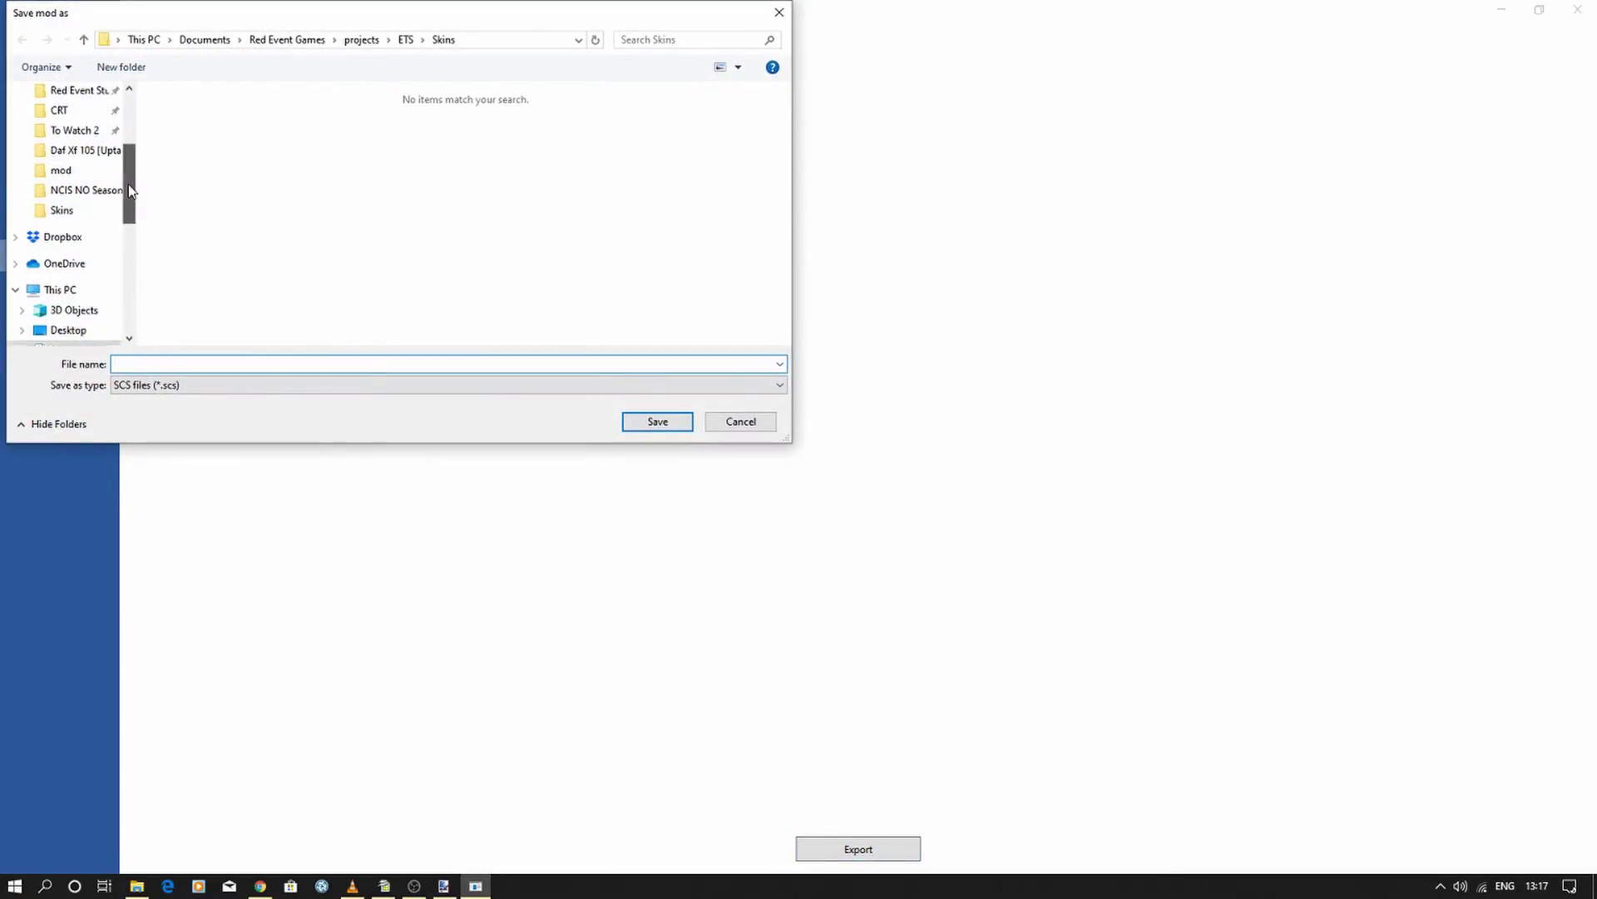
{"action": "left_click", "coordinate": [76, 143]}
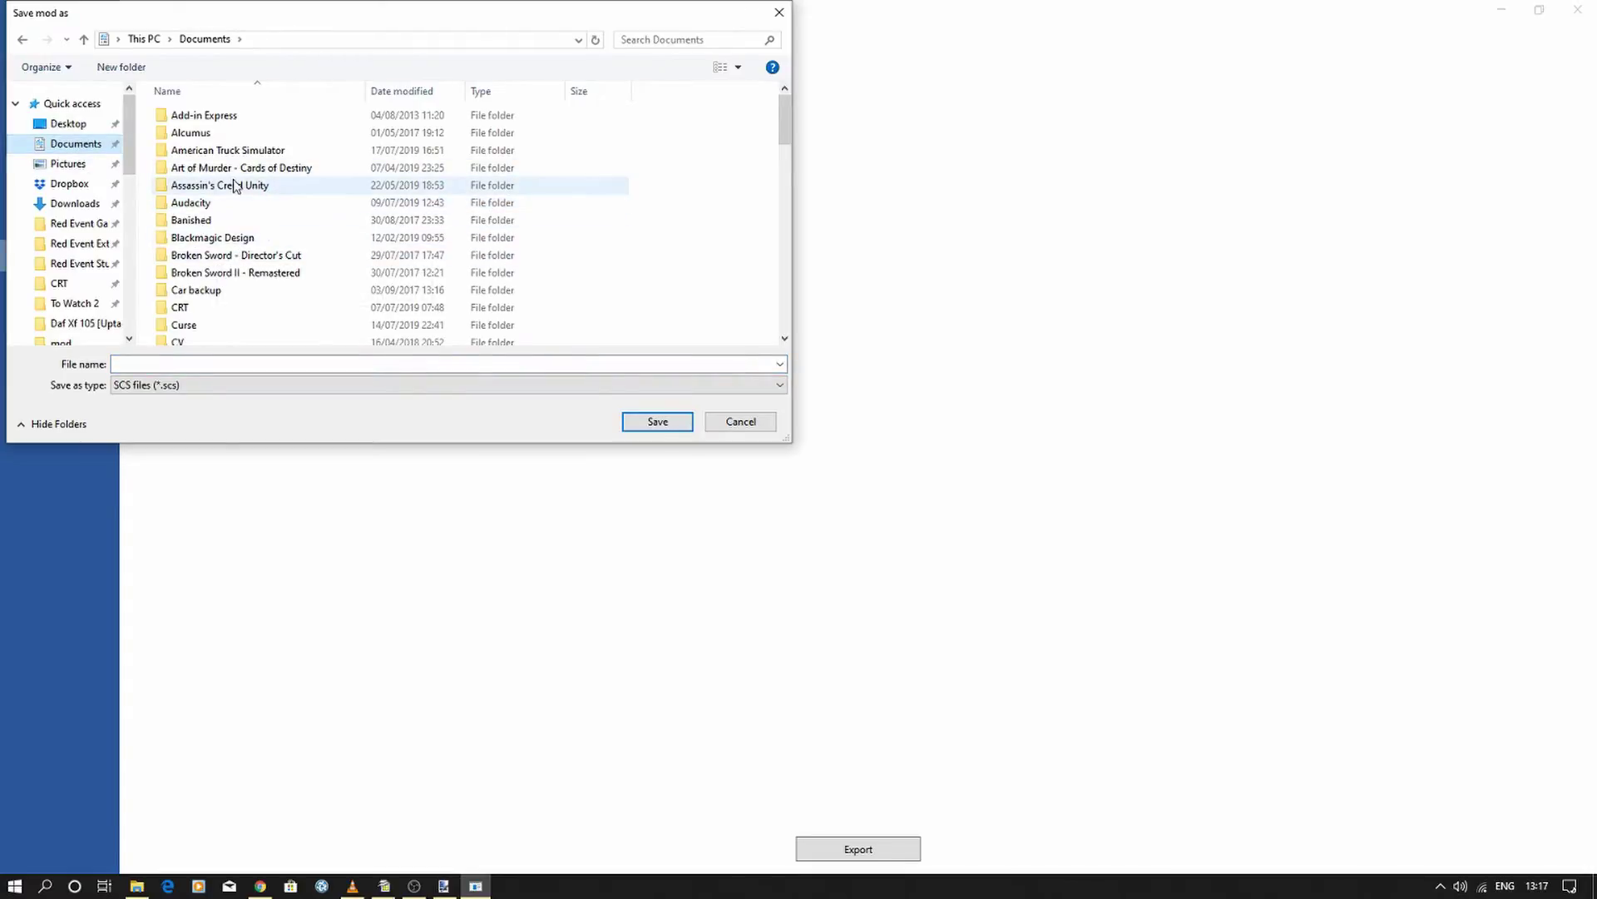
{"action": "scroll", "coordinate": [235, 187], "scroll_direction": "down", "scroll_amount": 4}
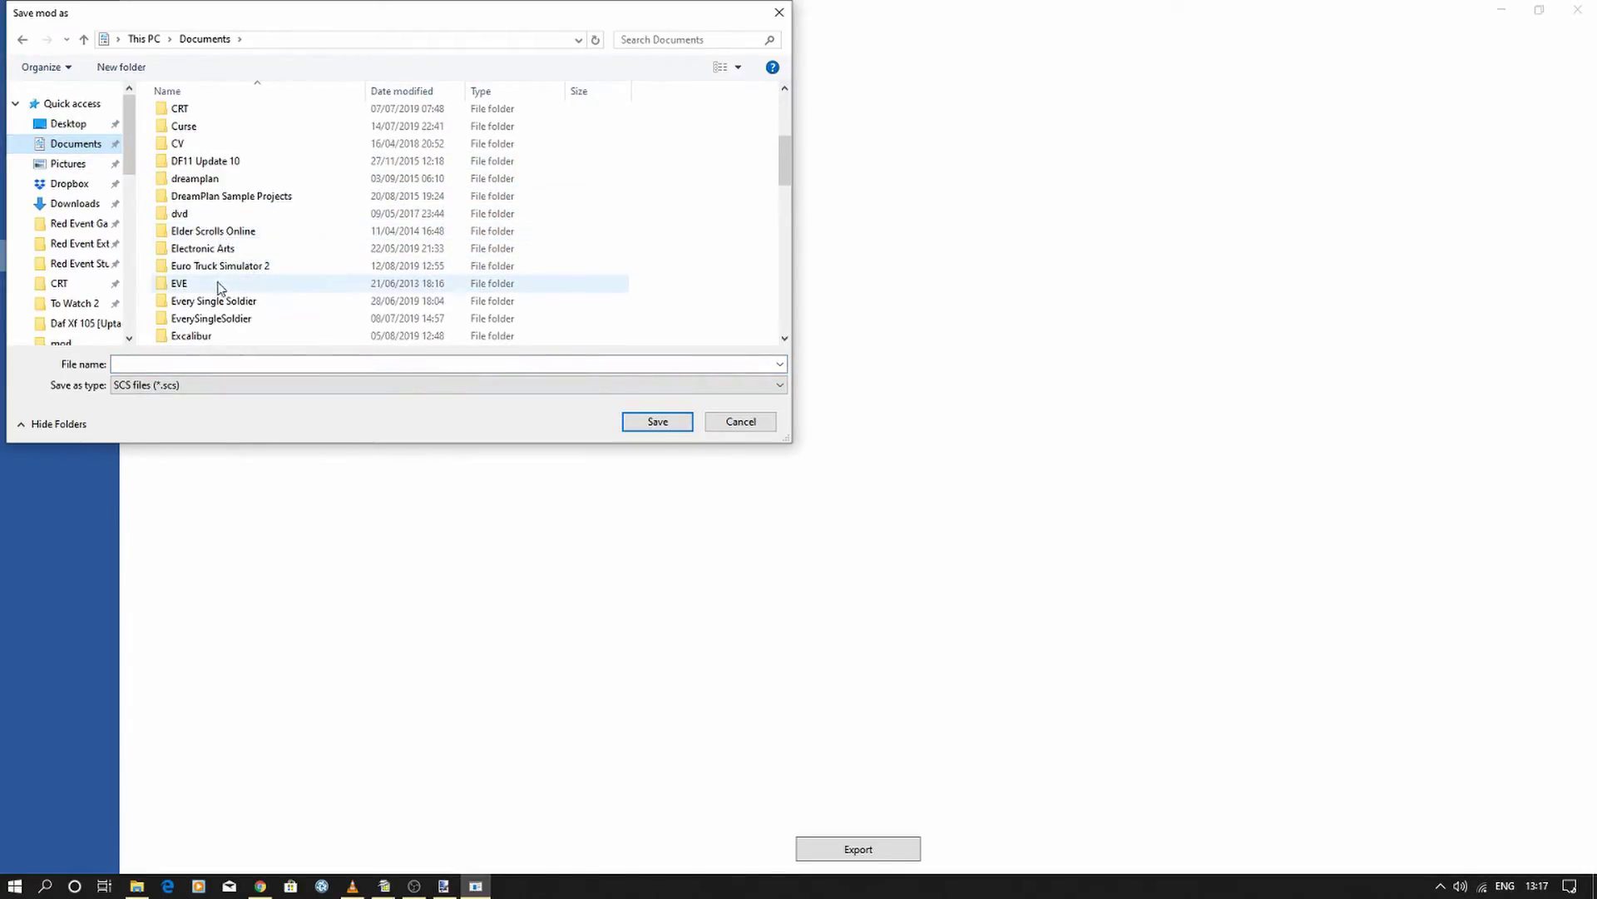
{"action": "double_click", "coordinate": [214, 268]}
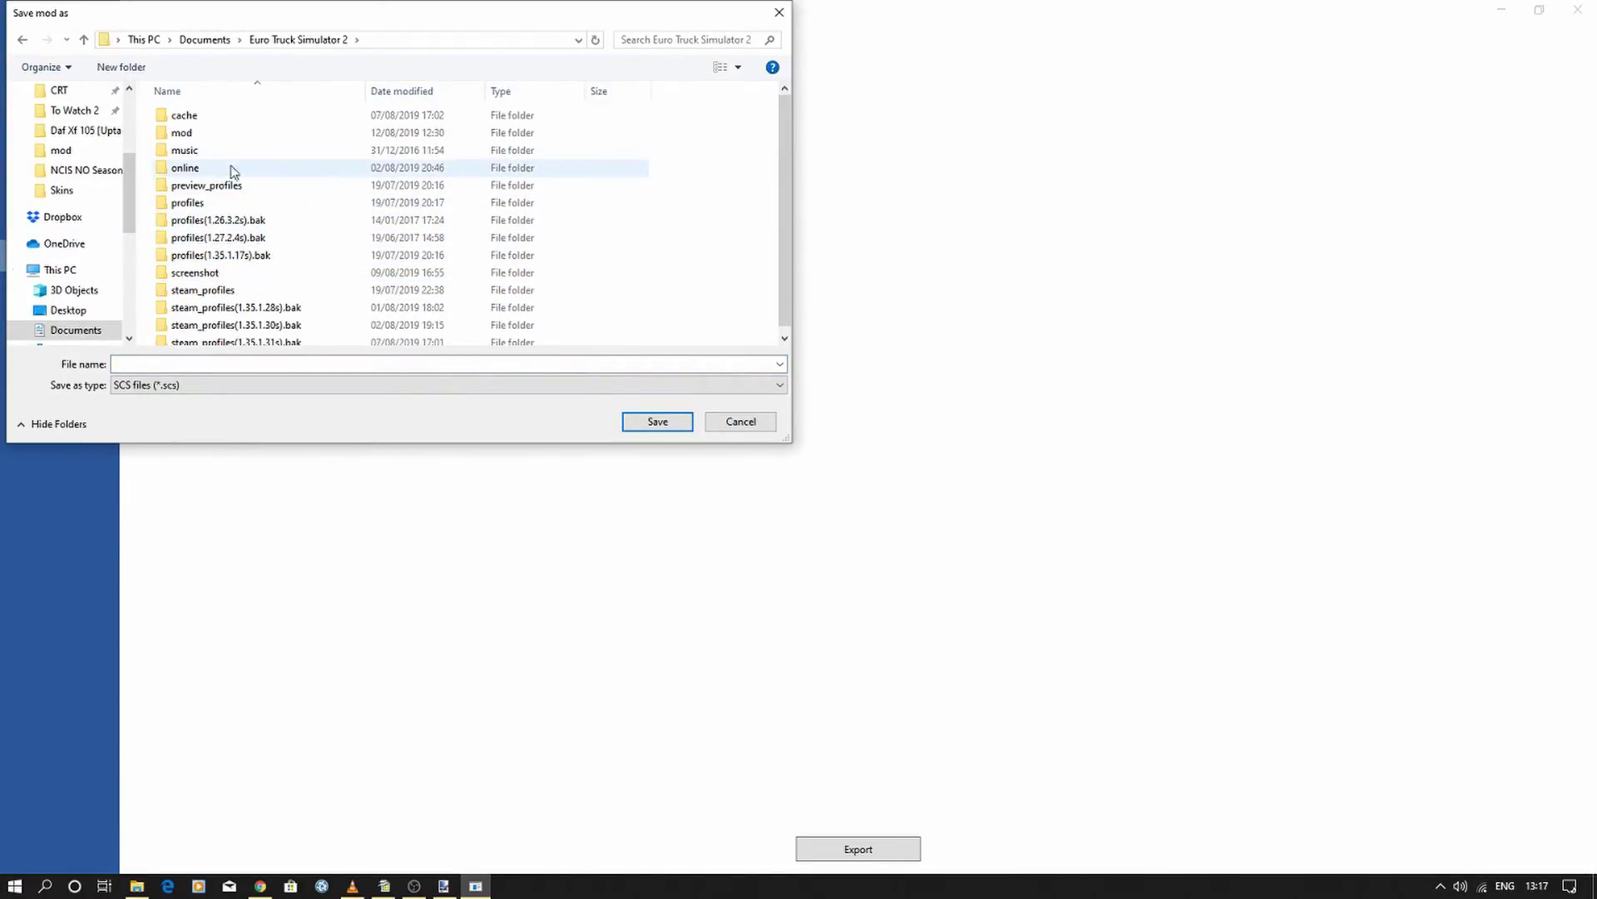
{"action": "double_click", "coordinate": [203, 137]}
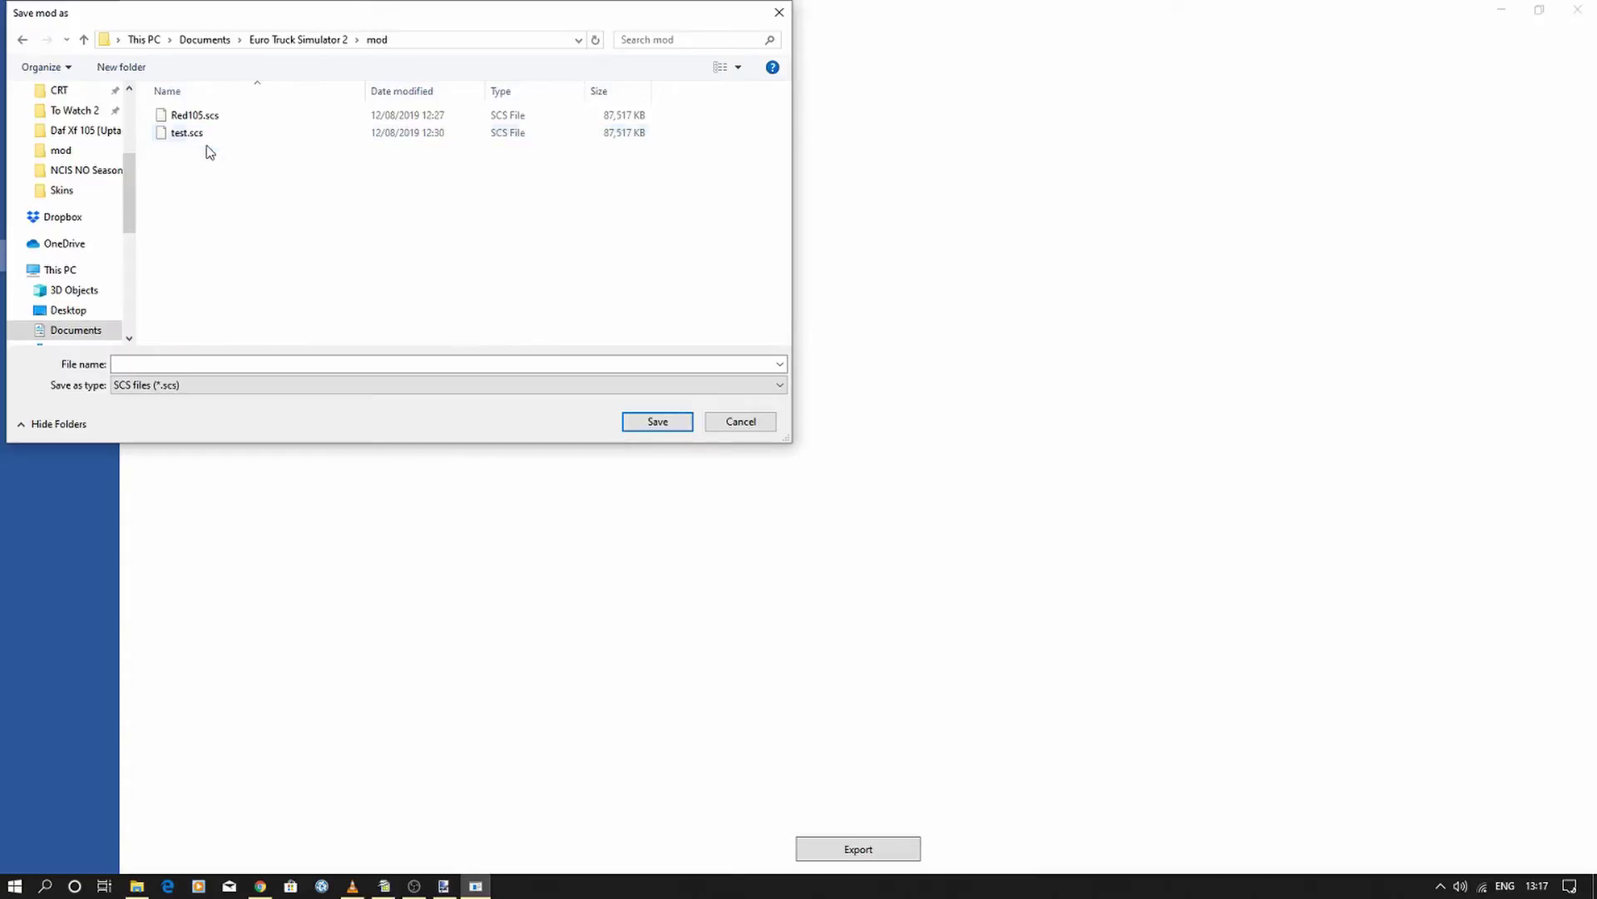
{"action": "left_click", "coordinate": [218, 361]}
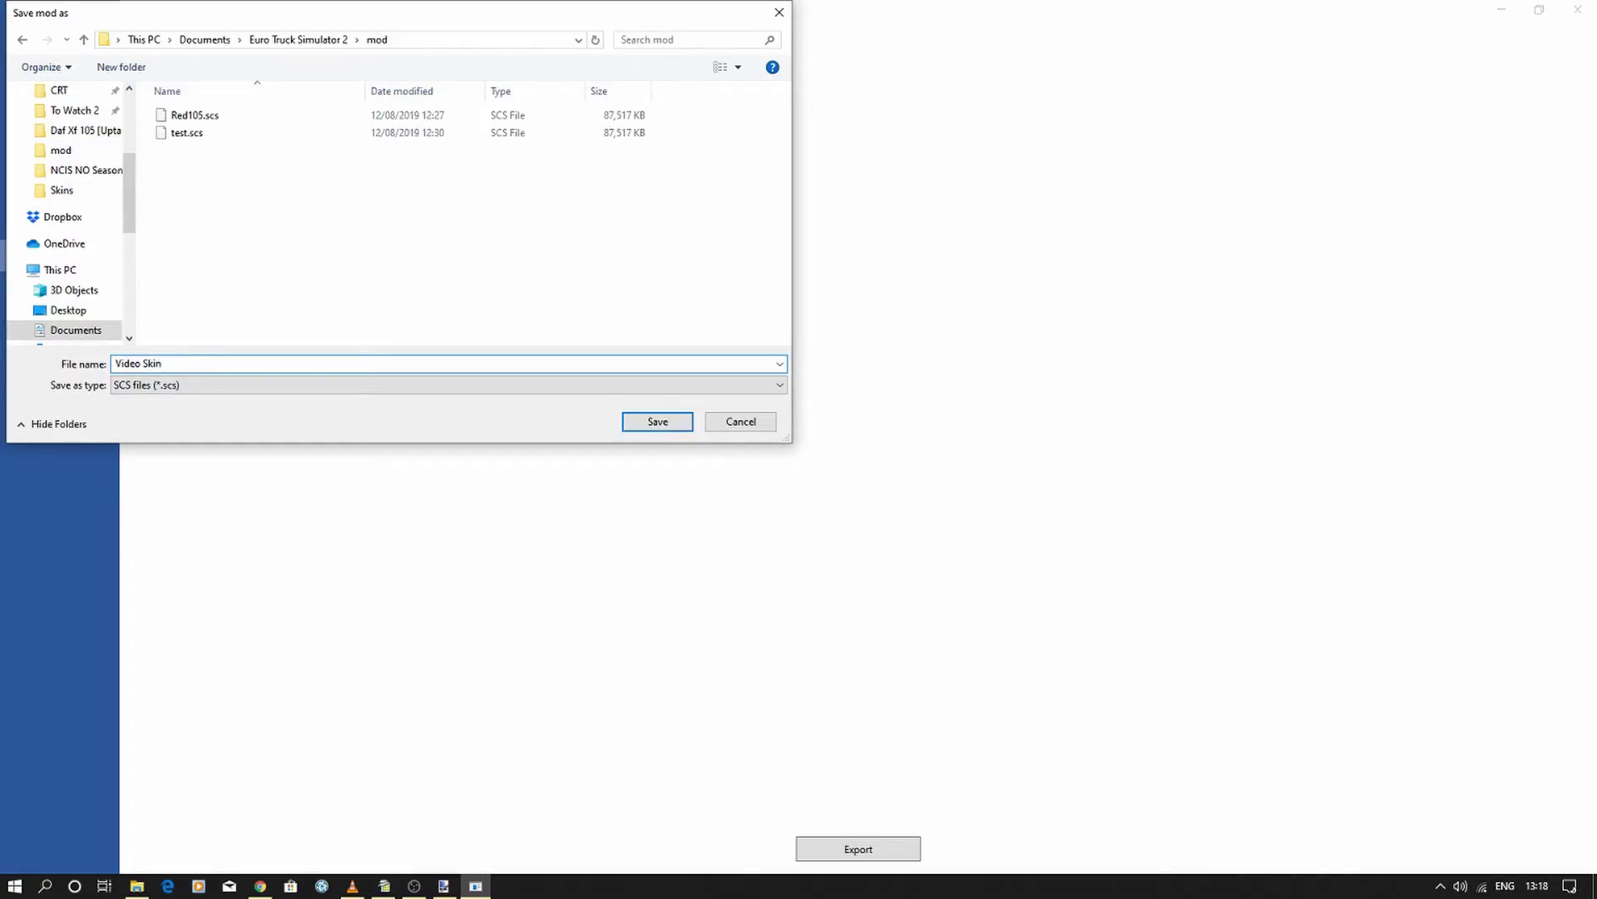
{"action": "left_click", "coordinate": [653, 422]}
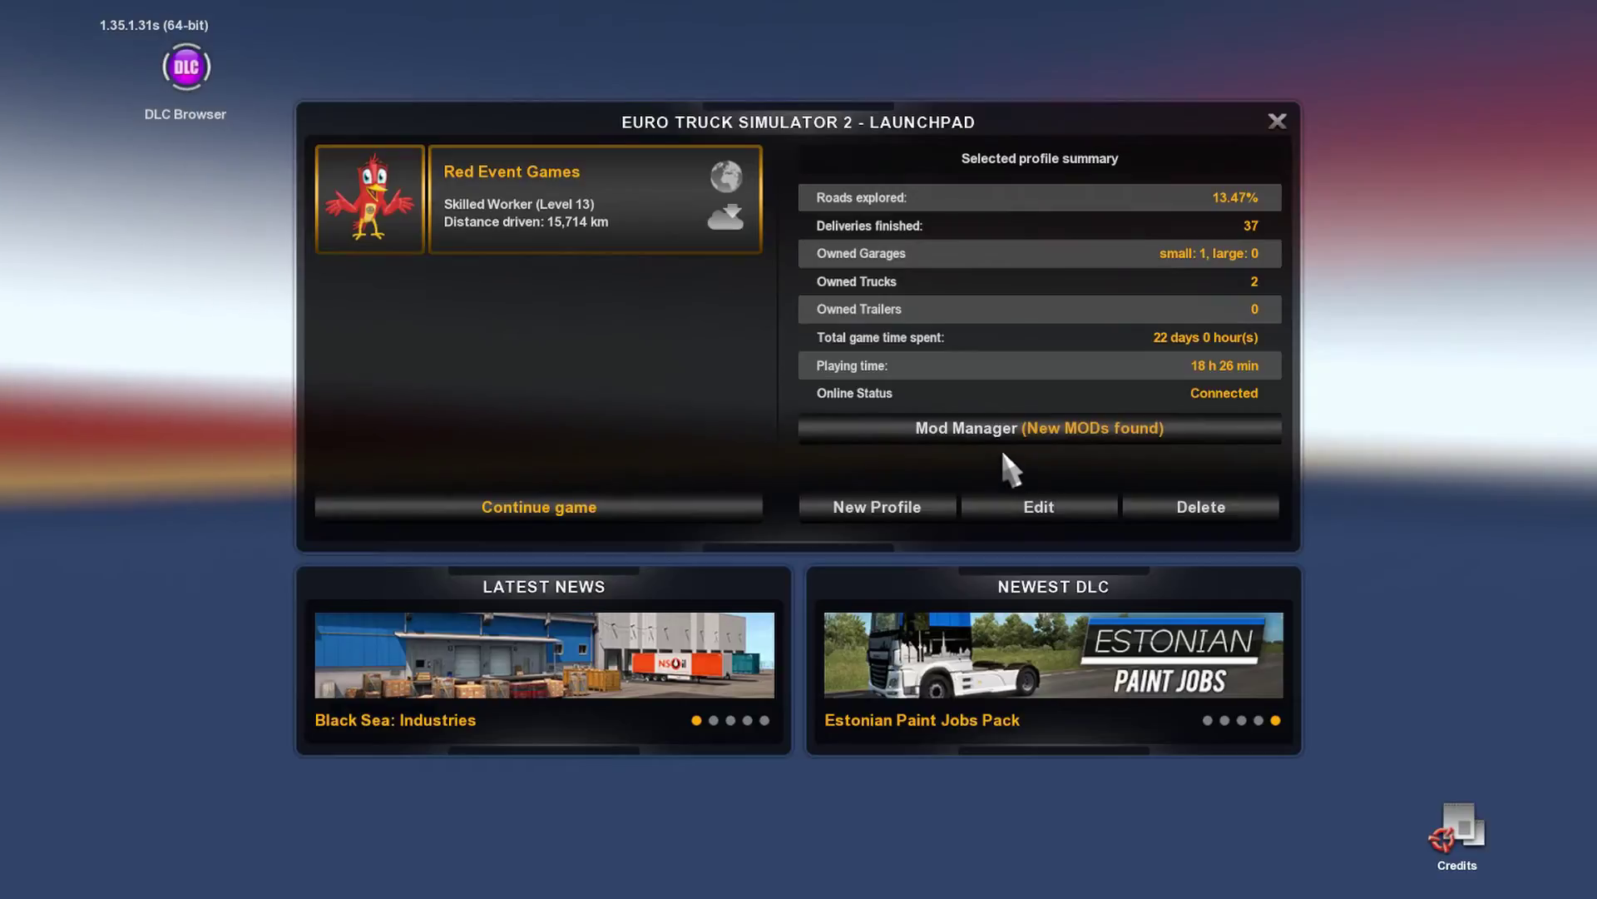
- In the Mod Manager, move the ETS 2 Vid mod into the active mods list
{"action": "left_click", "coordinate": [982, 433]}
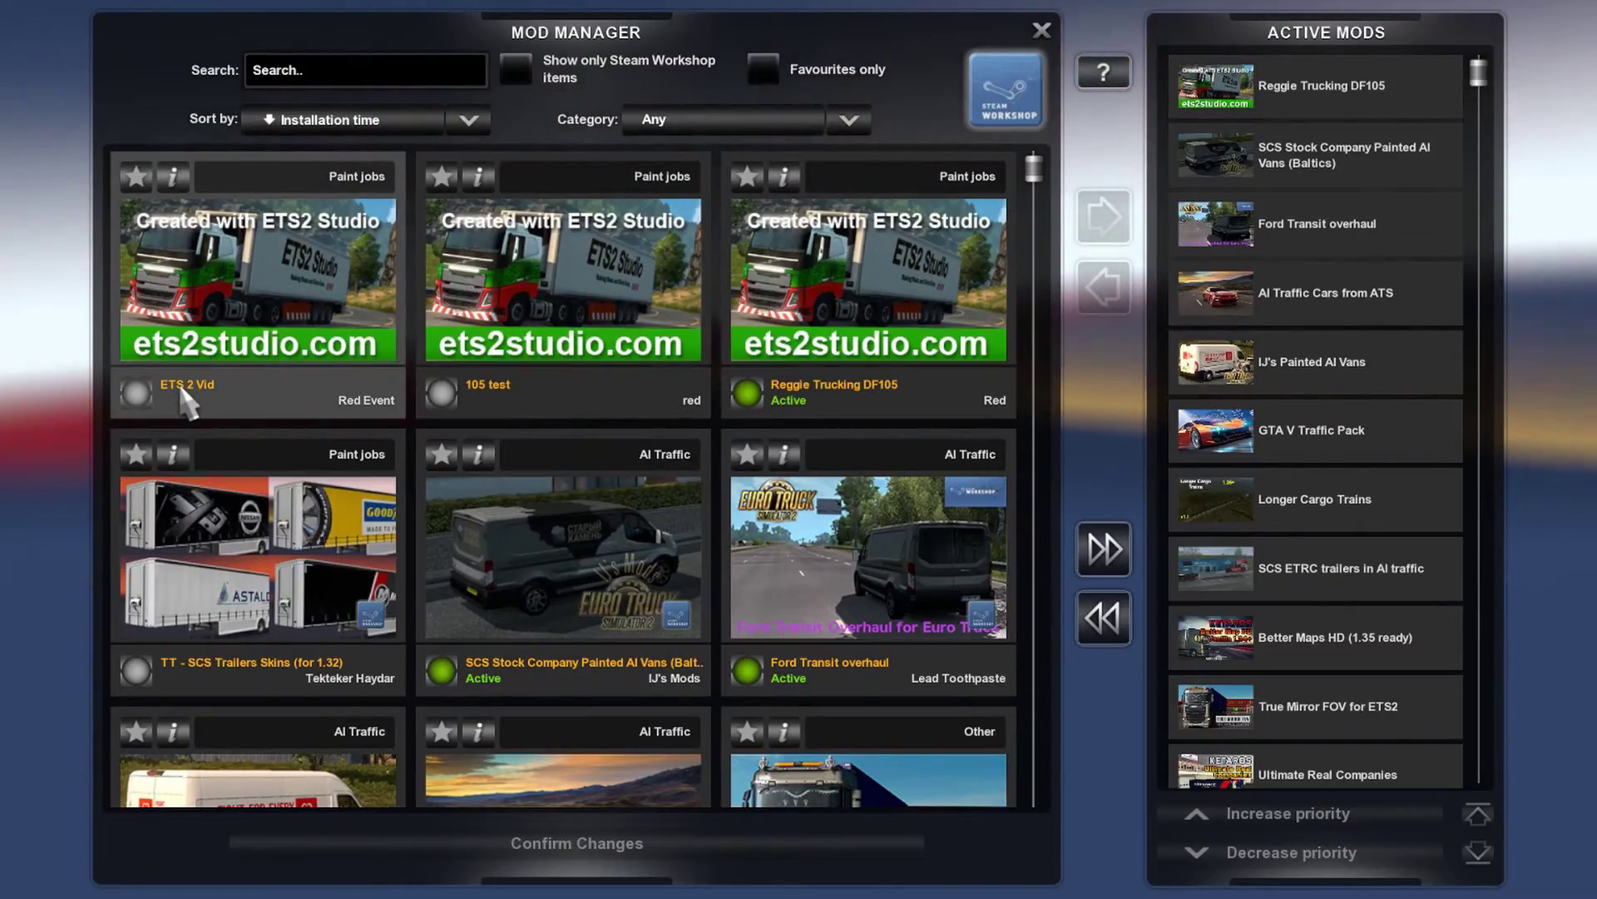
{"action": "left_click", "coordinate": [157, 388]}
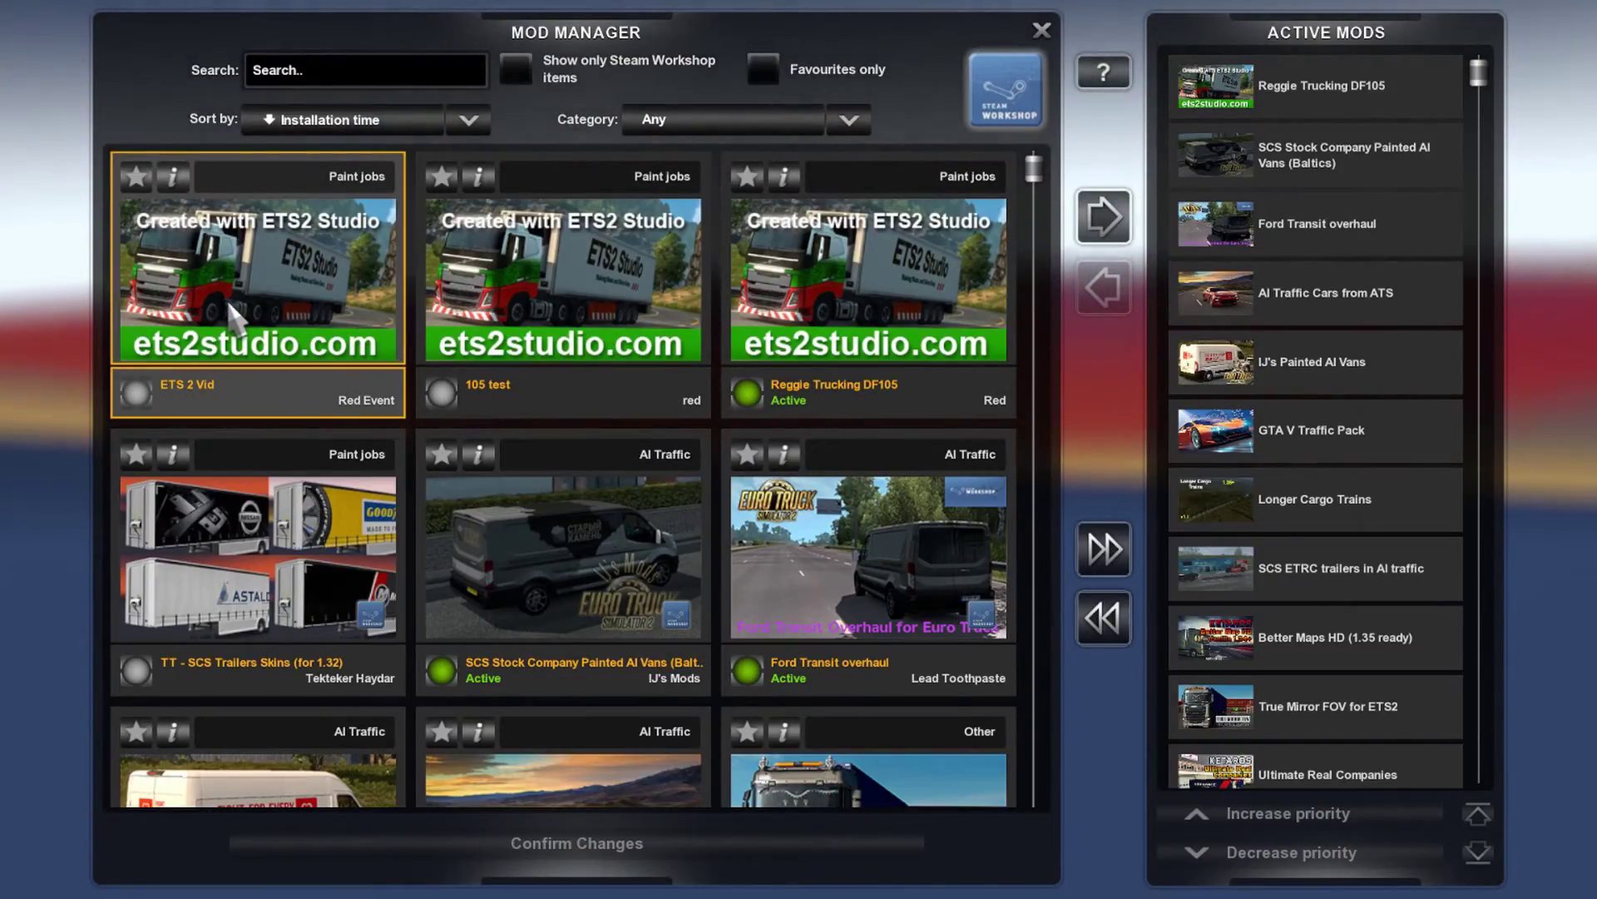
{"action": "left_click", "coordinate": [1109, 218]}
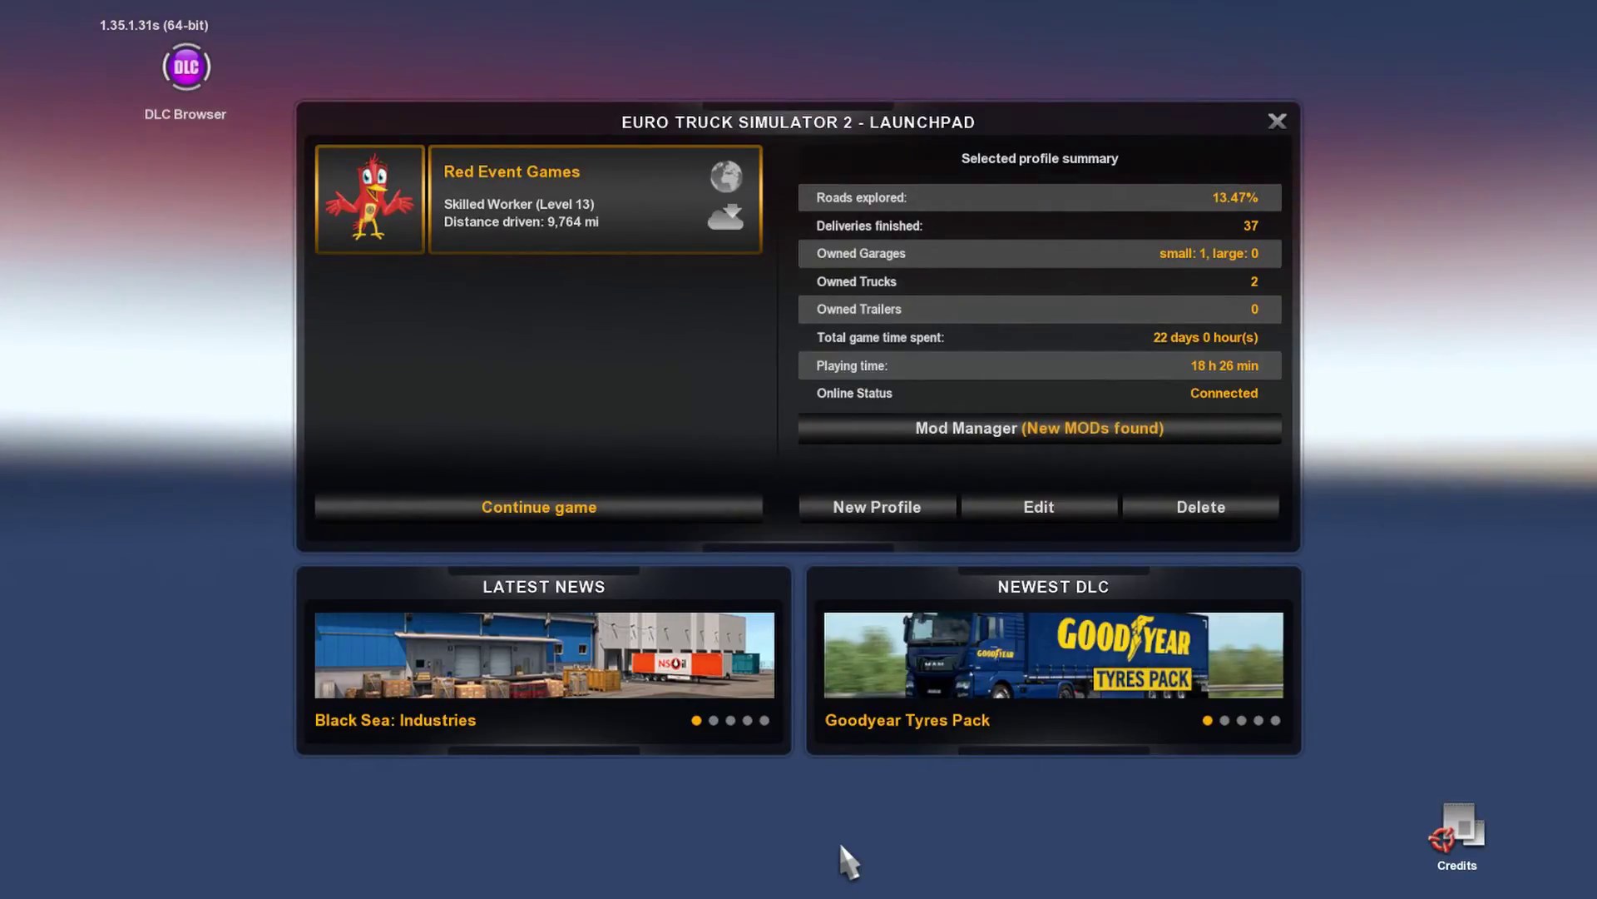
- Continue the saved game and open the Truck Configurator at the depot's truck service
{"action": "left_click", "coordinate": [541, 503]}
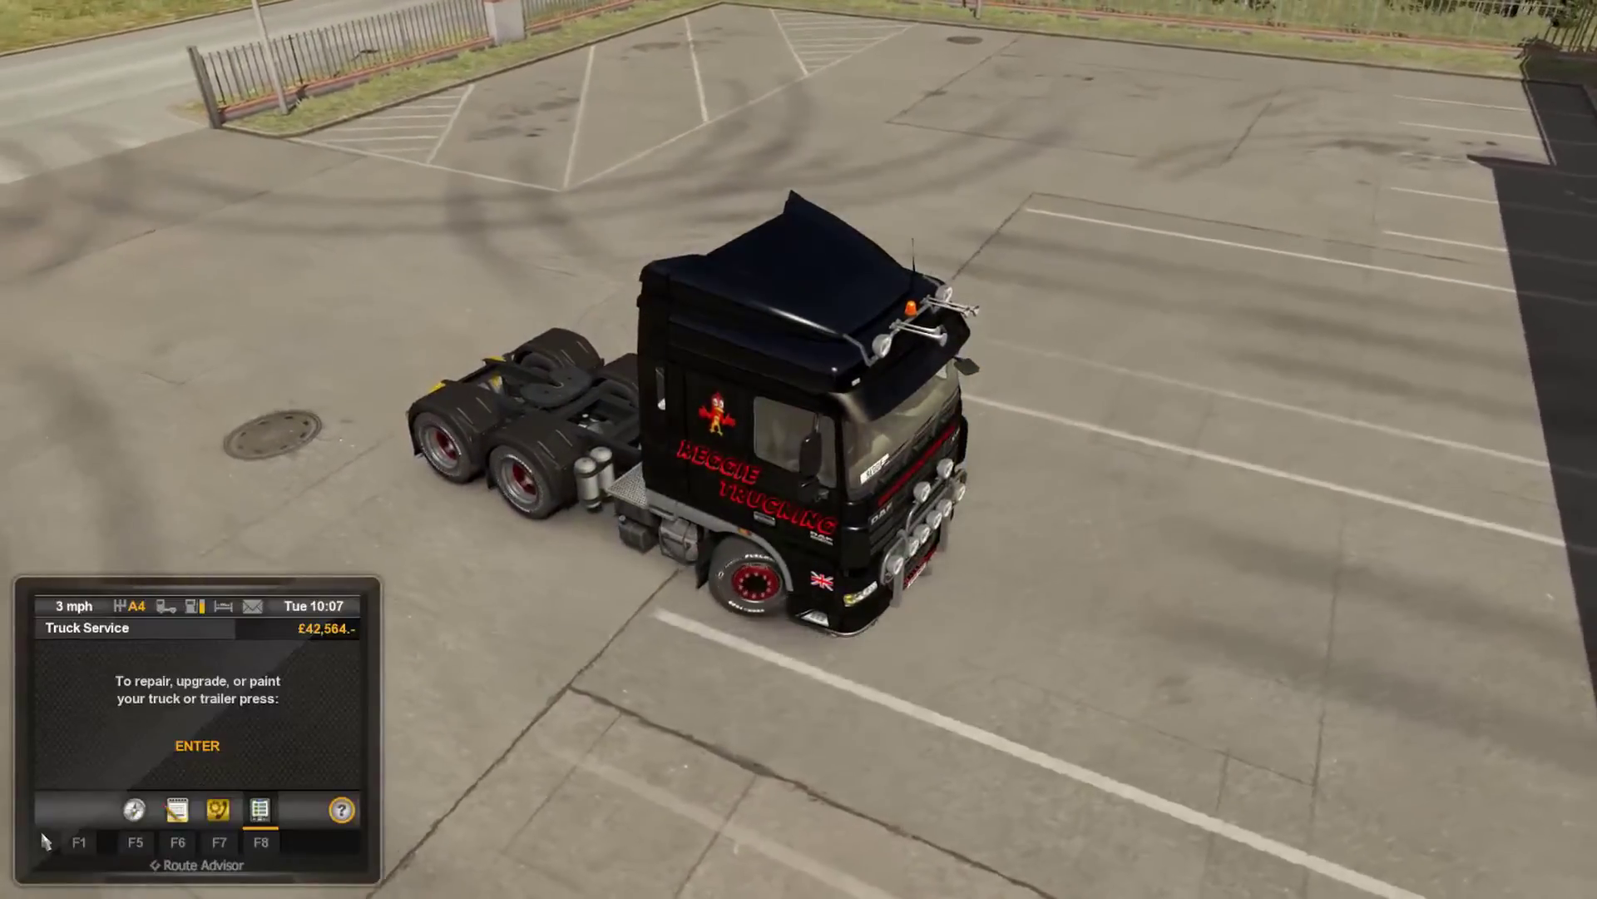
{"action": "key", "text": "Return"}
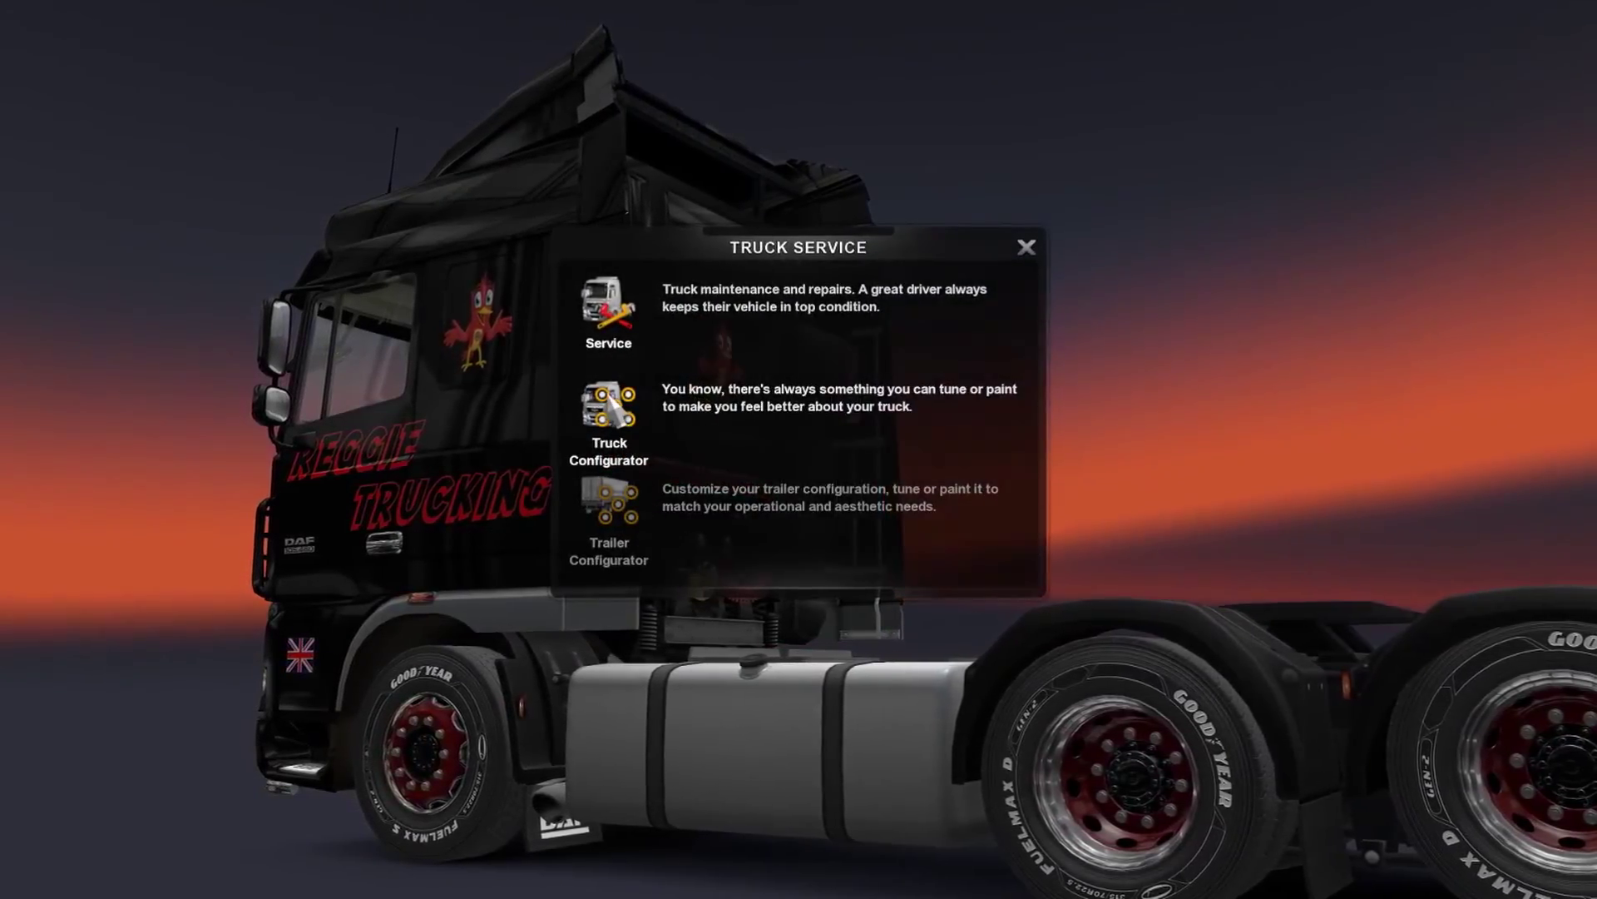
{"action": "left_click", "coordinate": [607, 408]}
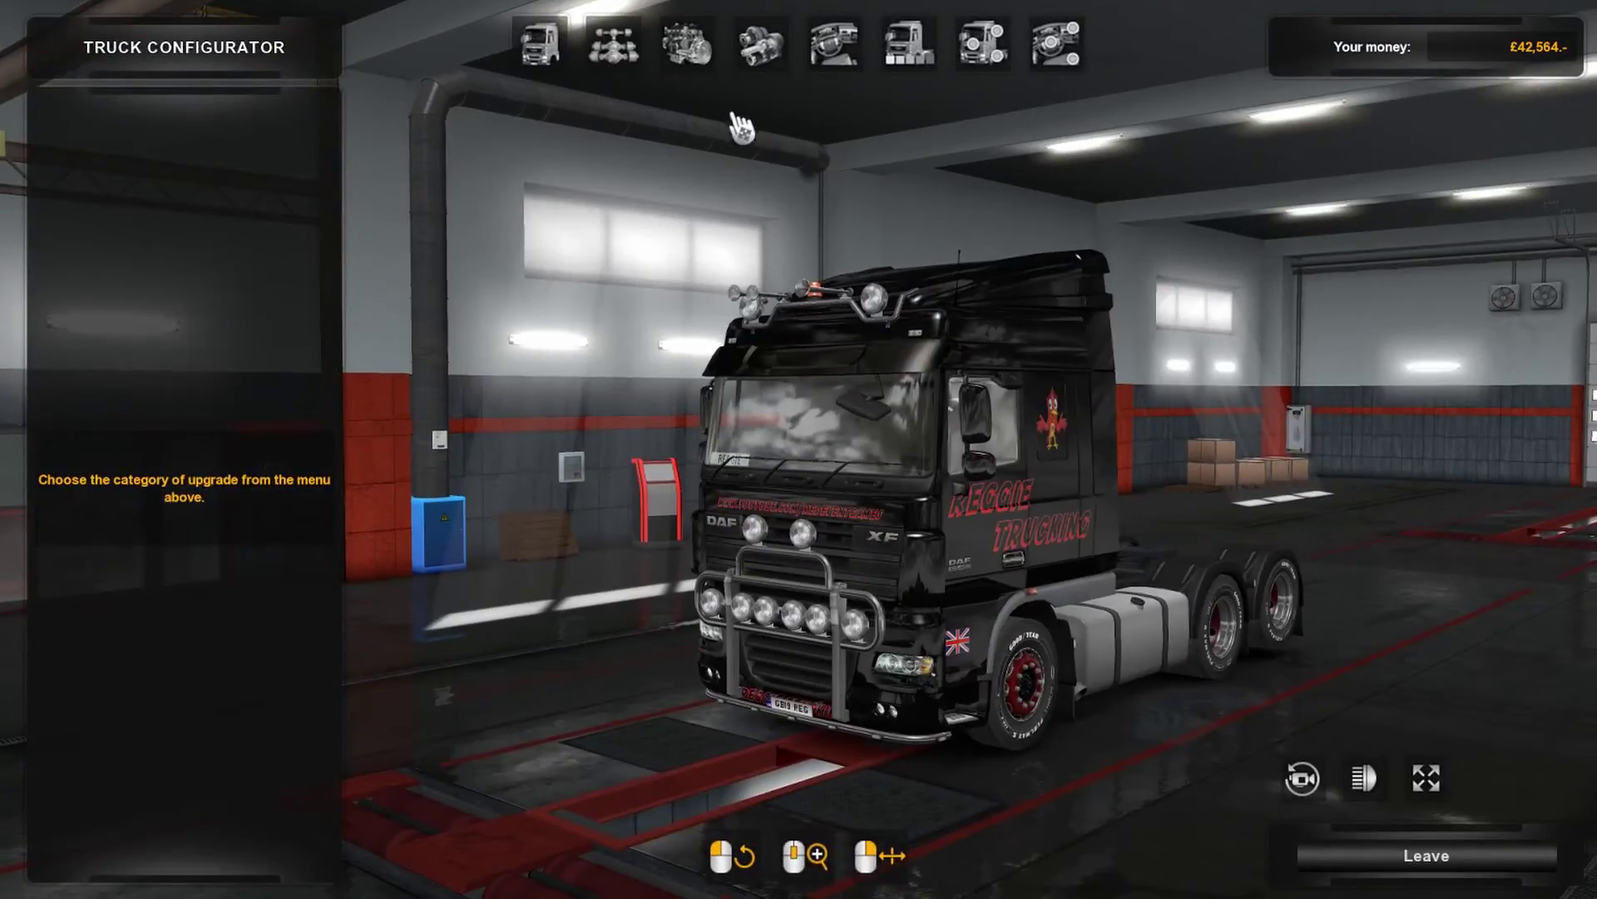
- Apply the 'video test' paint job to the DAF XF and orbit to inspect both sides and the roof
{"action": "left_click", "coordinate": [907, 52]}
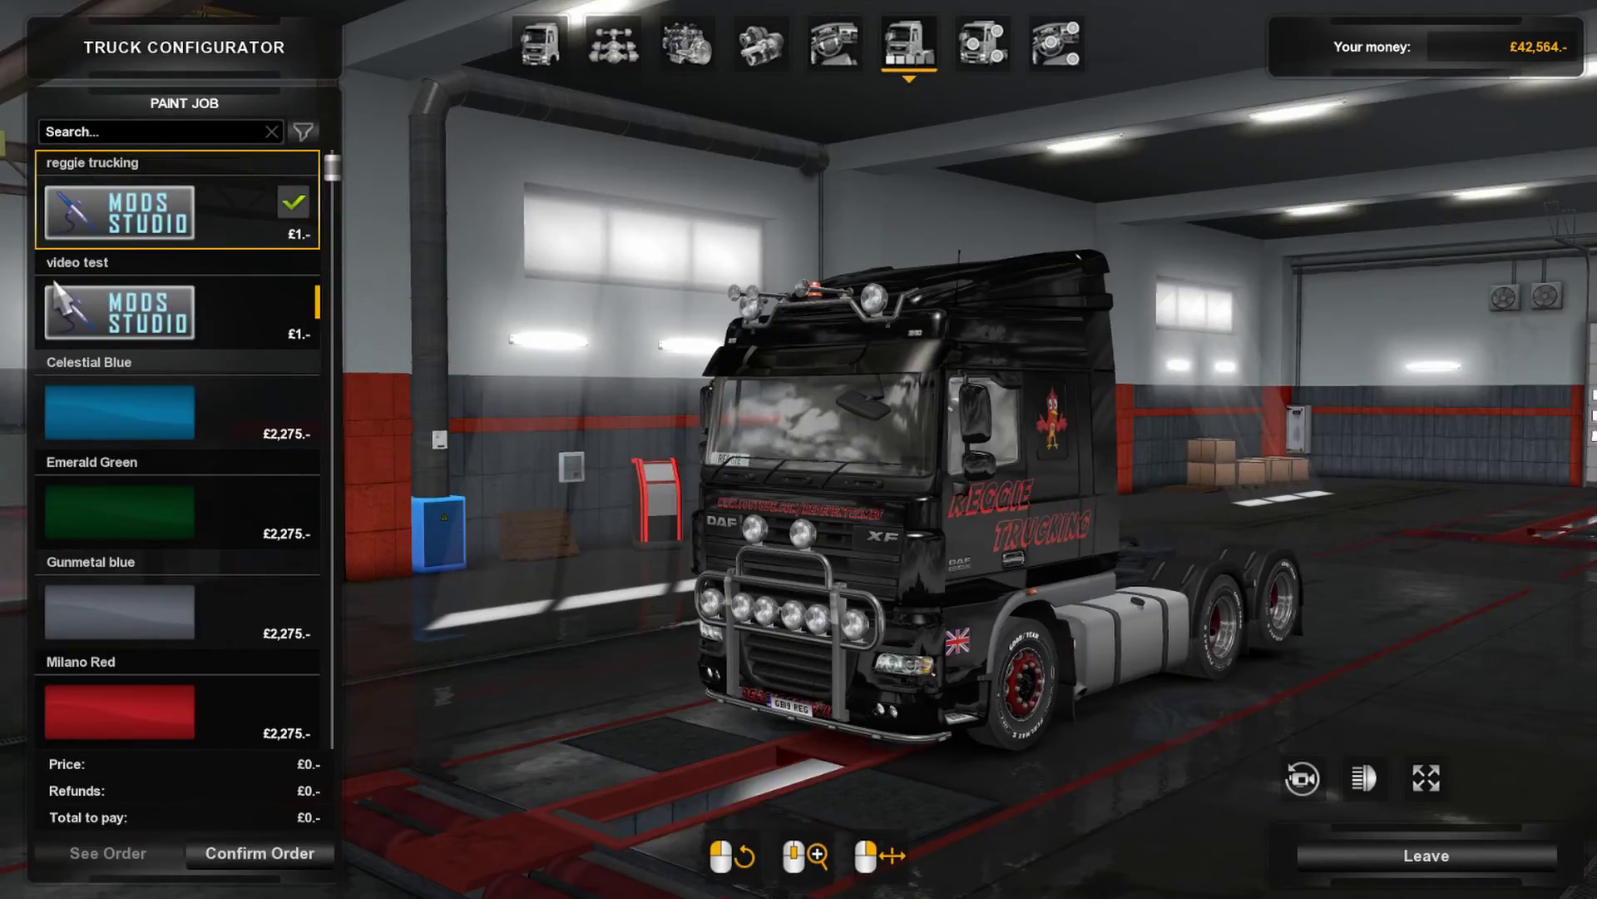
{"action": "left_click", "coordinate": [229, 293]}
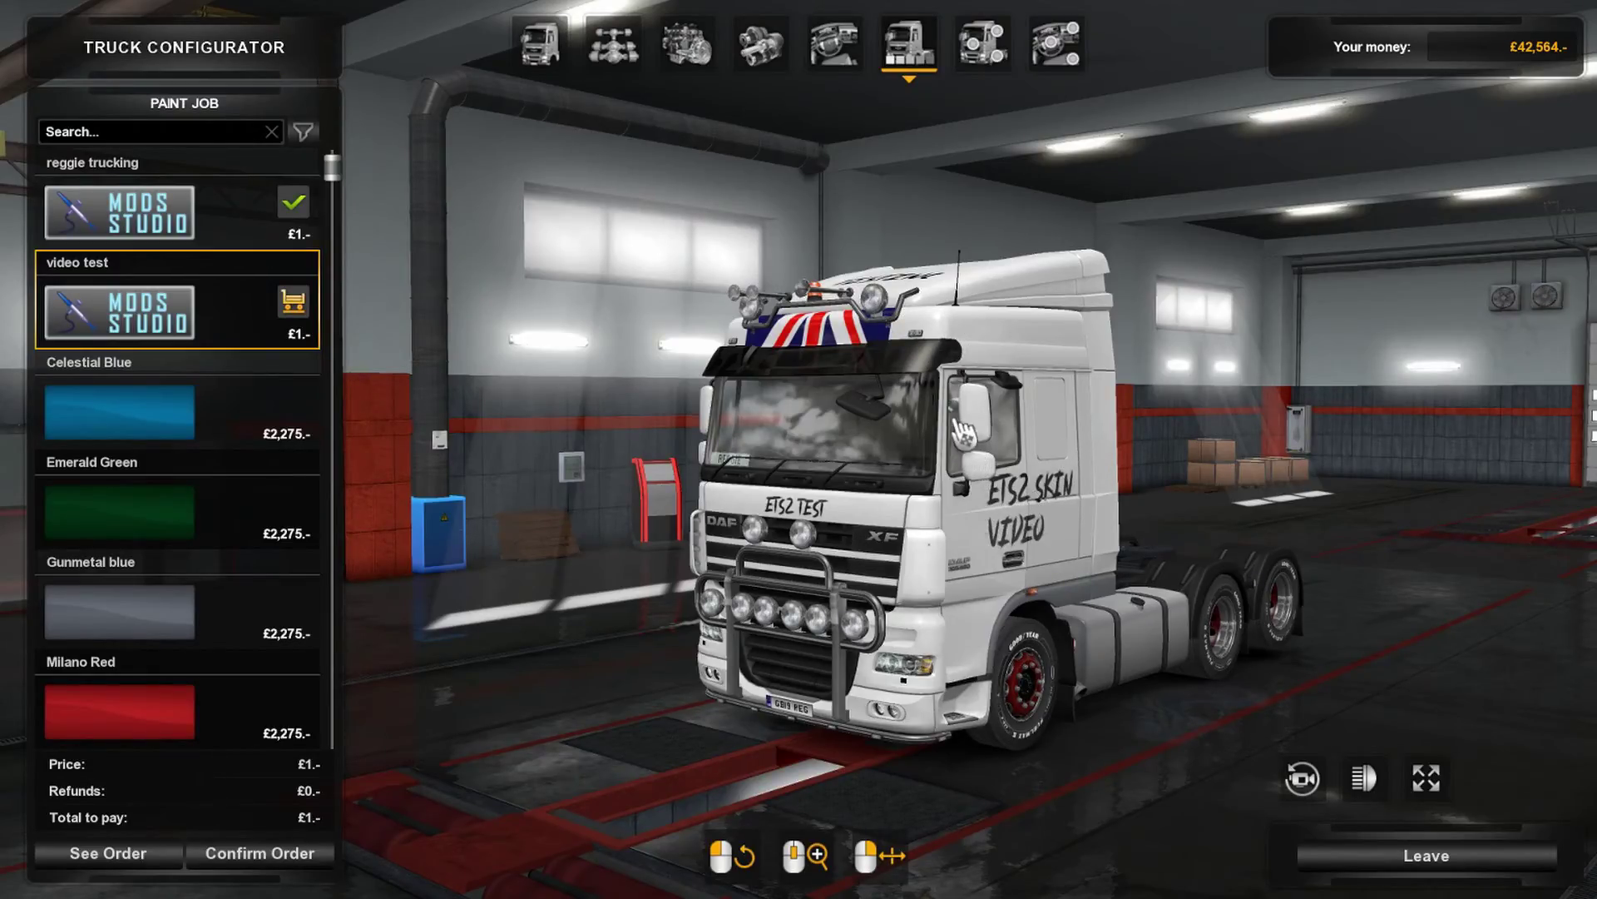
{"action": "left_click_drag", "start_coordinate": [1001, 244], "coordinate": [1040, 291]}
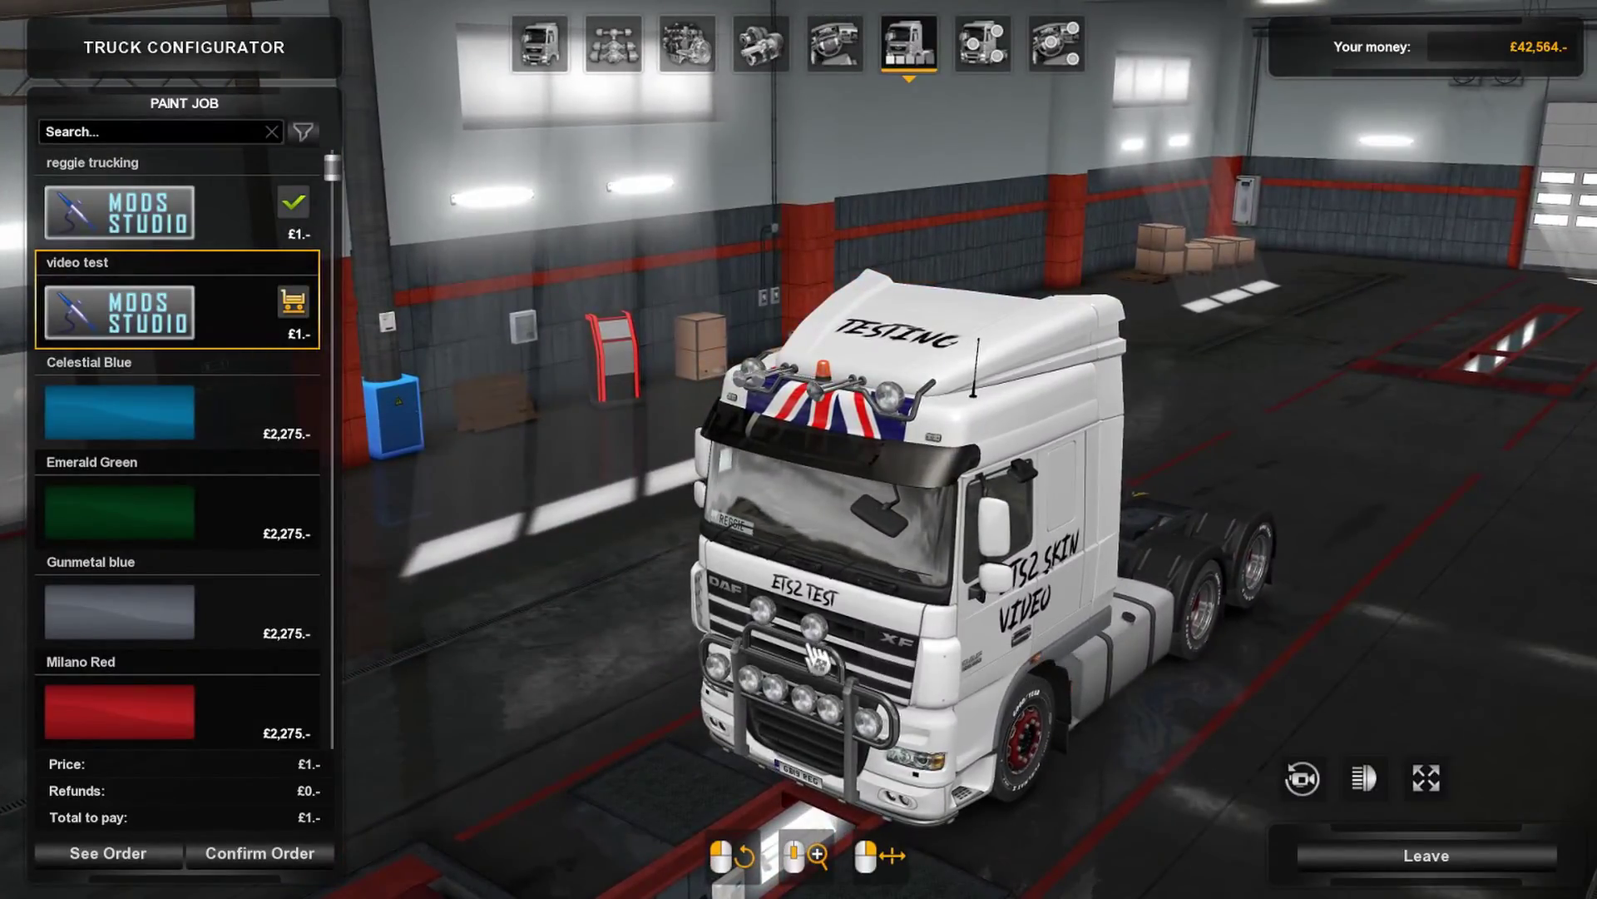
{"action": "left_click_drag", "start_coordinate": [815, 657], "coordinate": [1440, 820]}
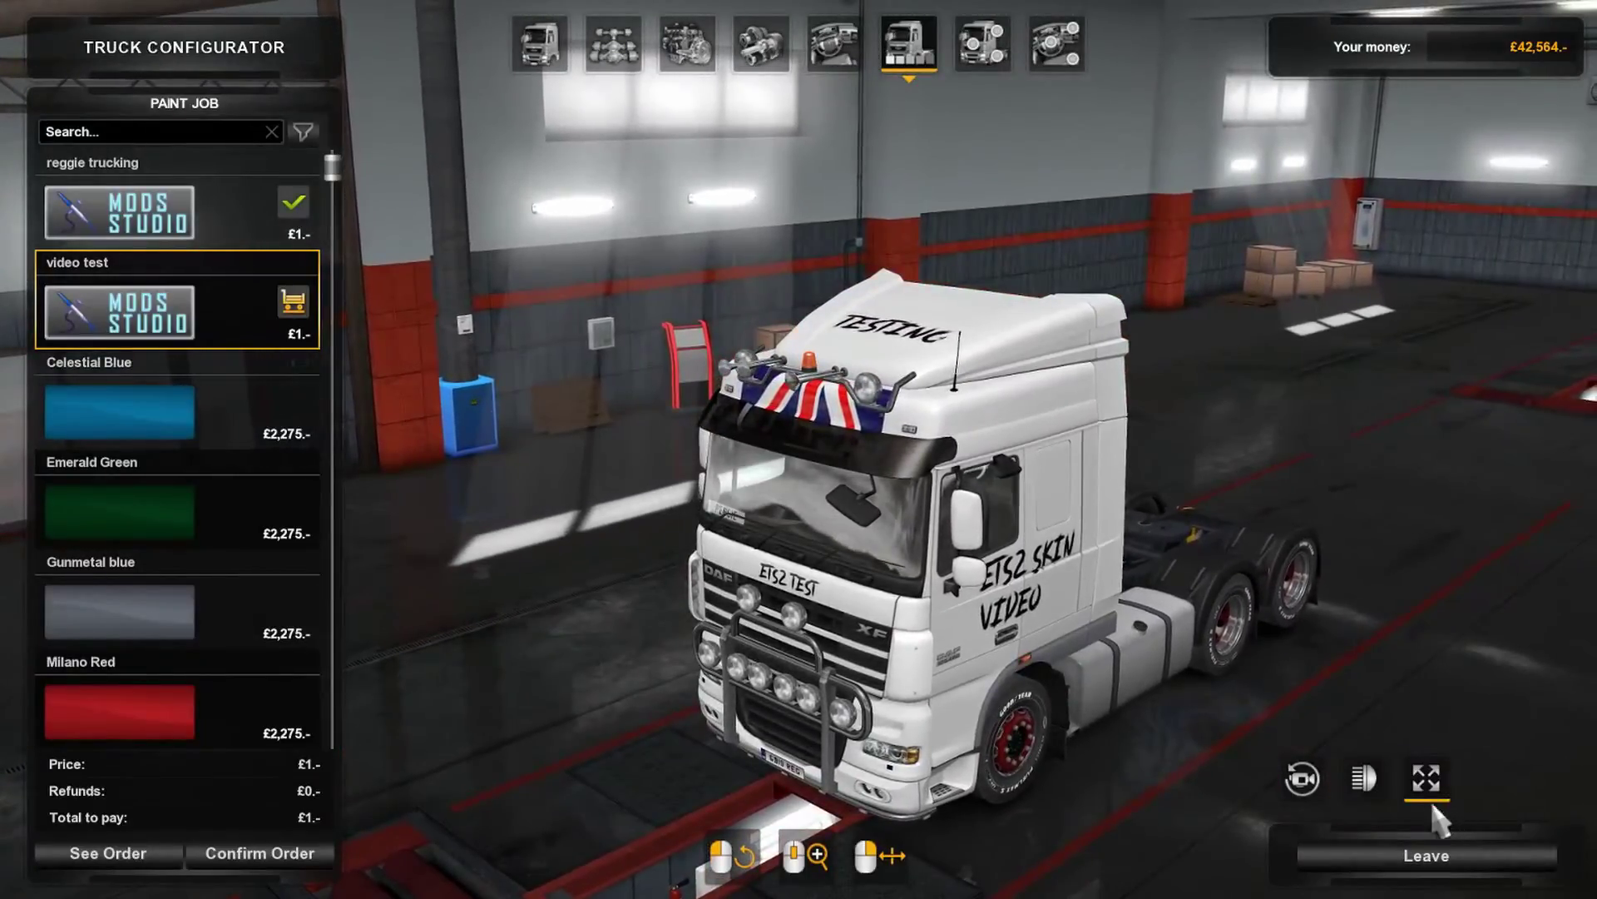
{"action": "left_click_drag", "start_coordinate": [1057, 643], "coordinate": [903, 644]}
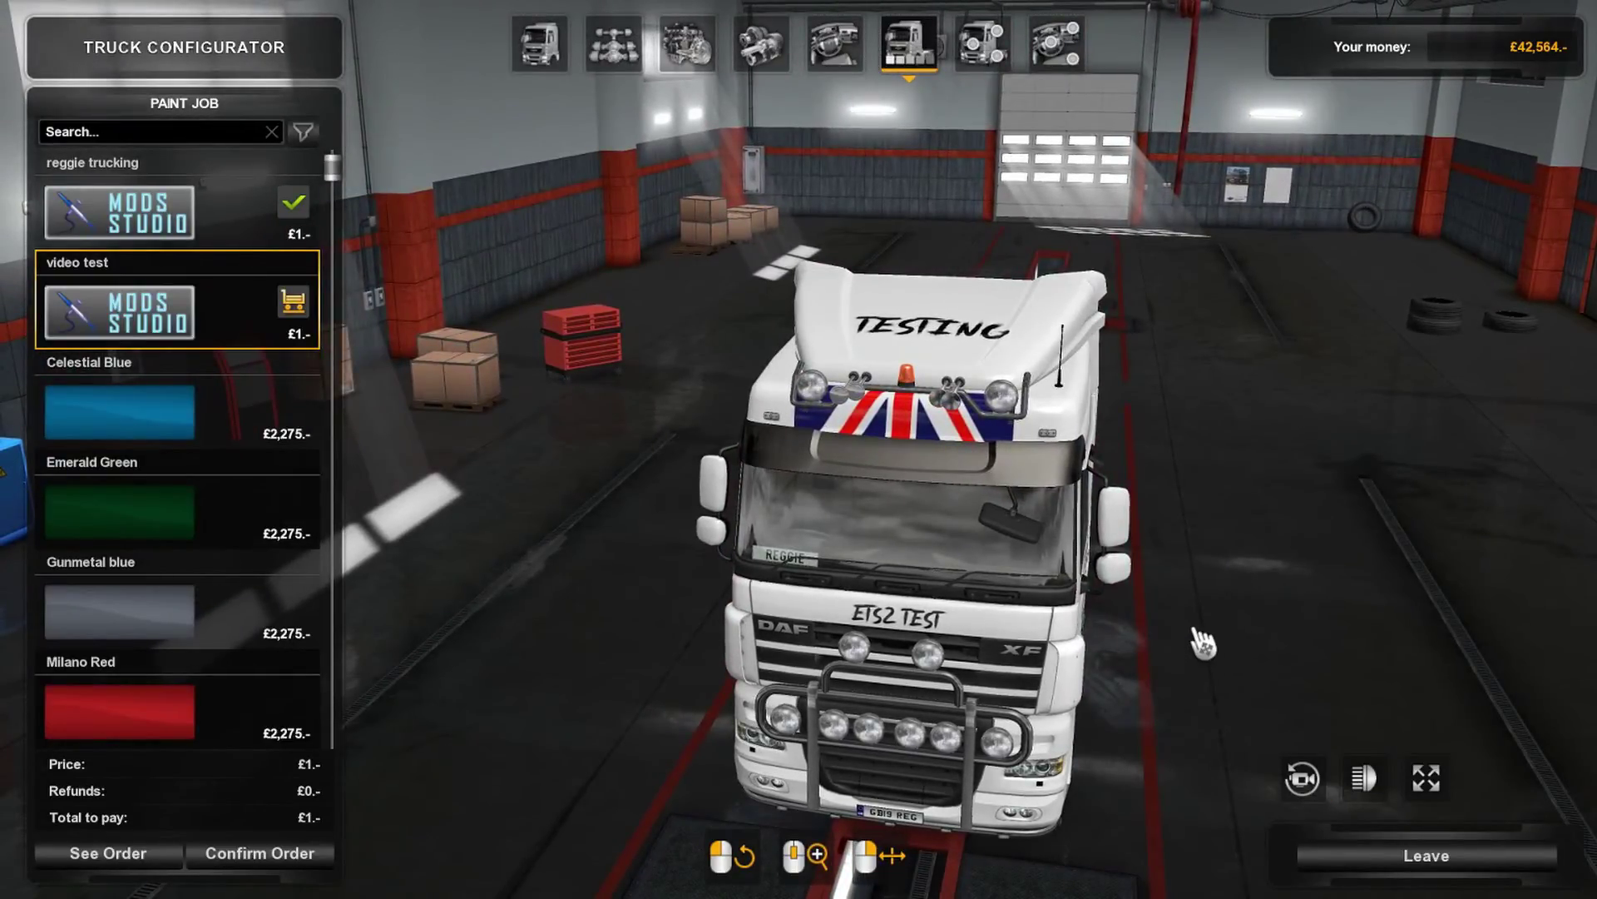
{"action": "left_click_drag", "start_coordinate": [1259, 608], "coordinate": [458, 878]}
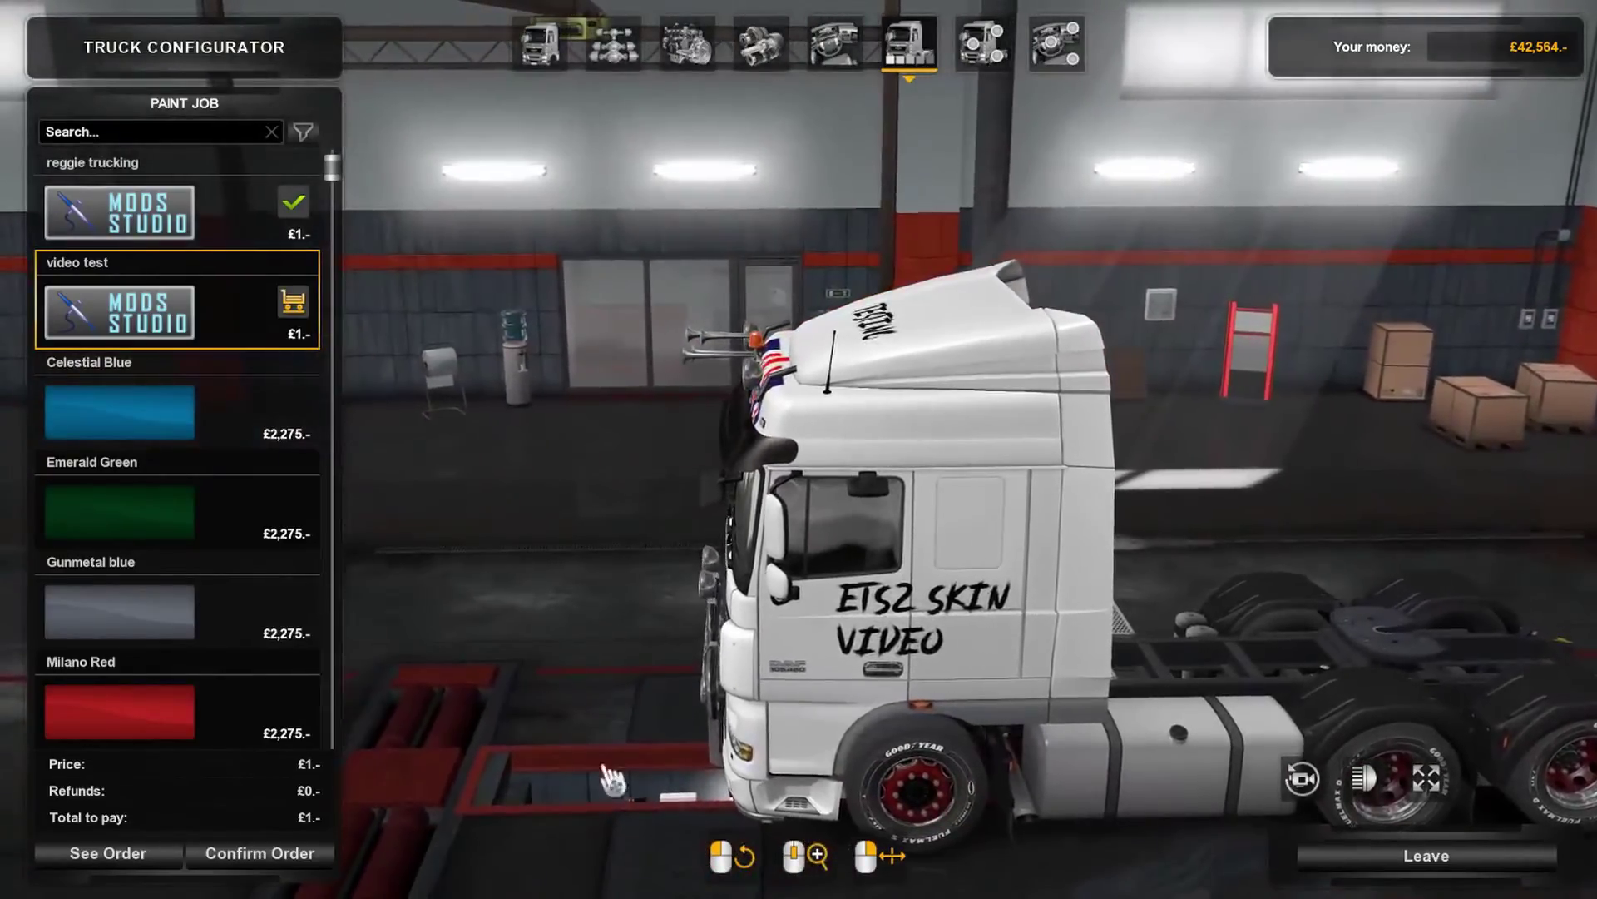